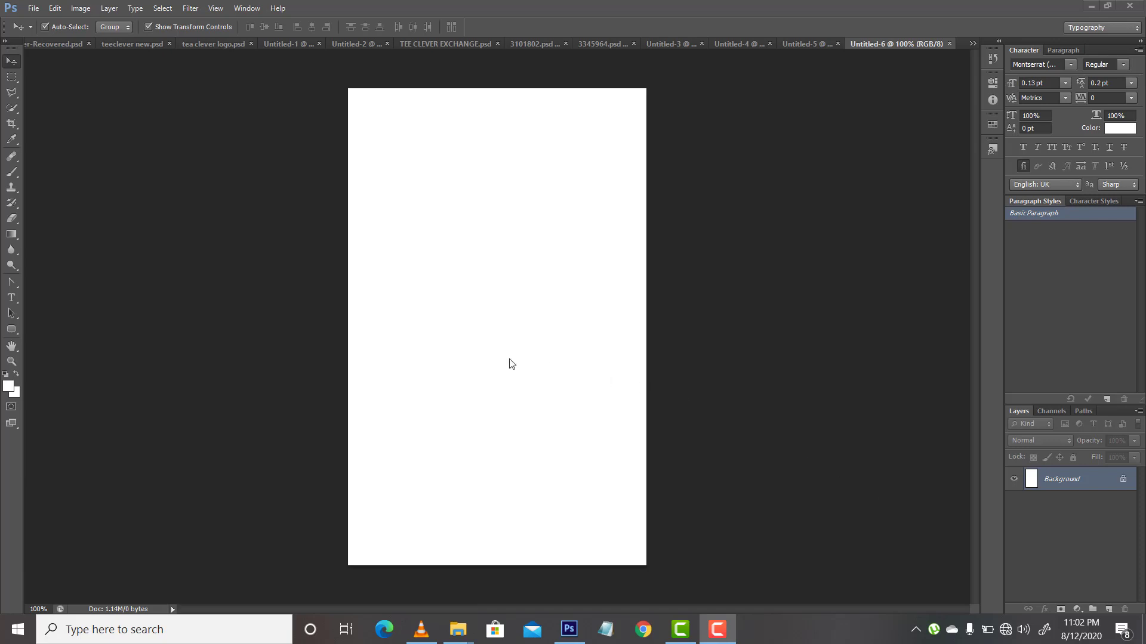
Step: Draw a yellow rectangle about 600 × 425 px over the upper half of the canvas with the Rectangle tool
{"action": "left_click", "coordinate": [12, 330]}
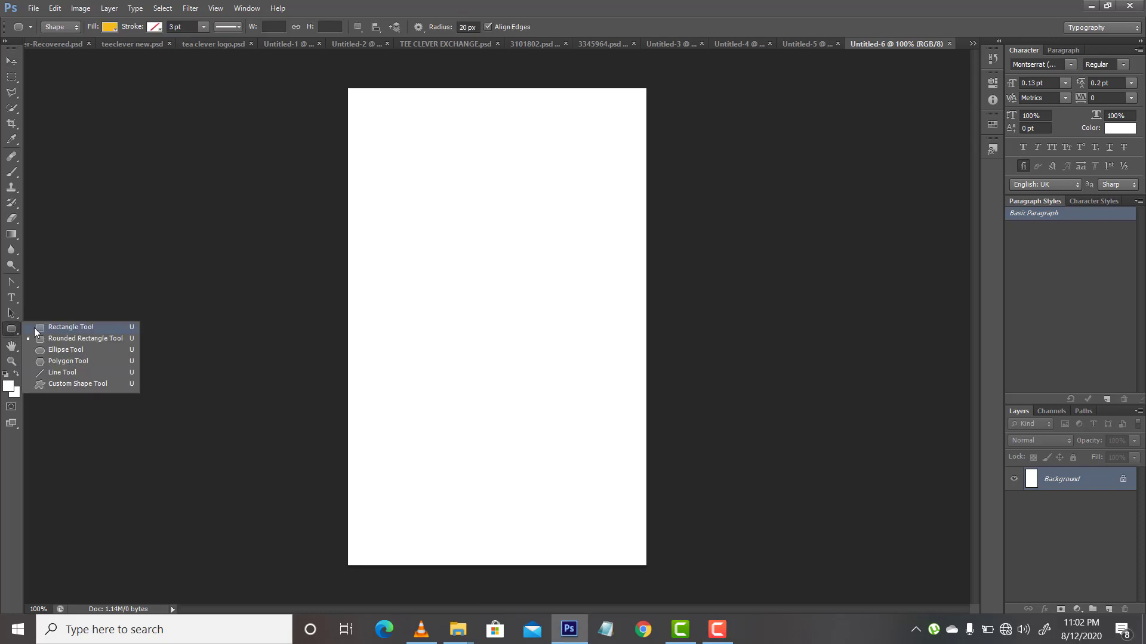
{"action": "left_click", "coordinate": [34, 328]}
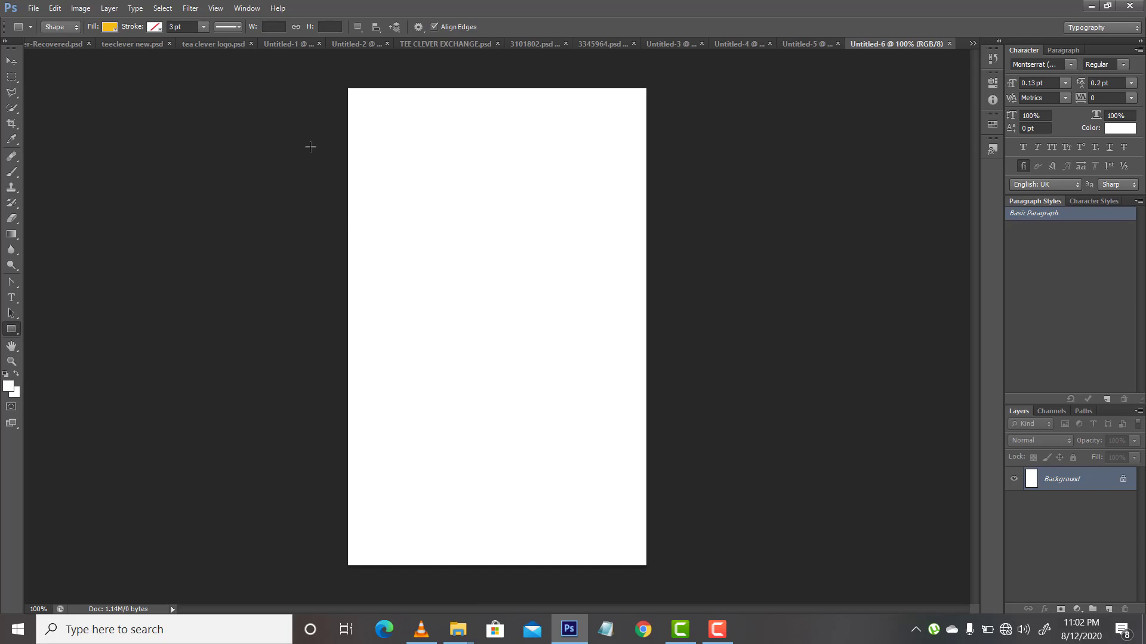
{"action": "left_click_drag", "start_coordinate": [347, 88], "coordinate": [698, 333]}
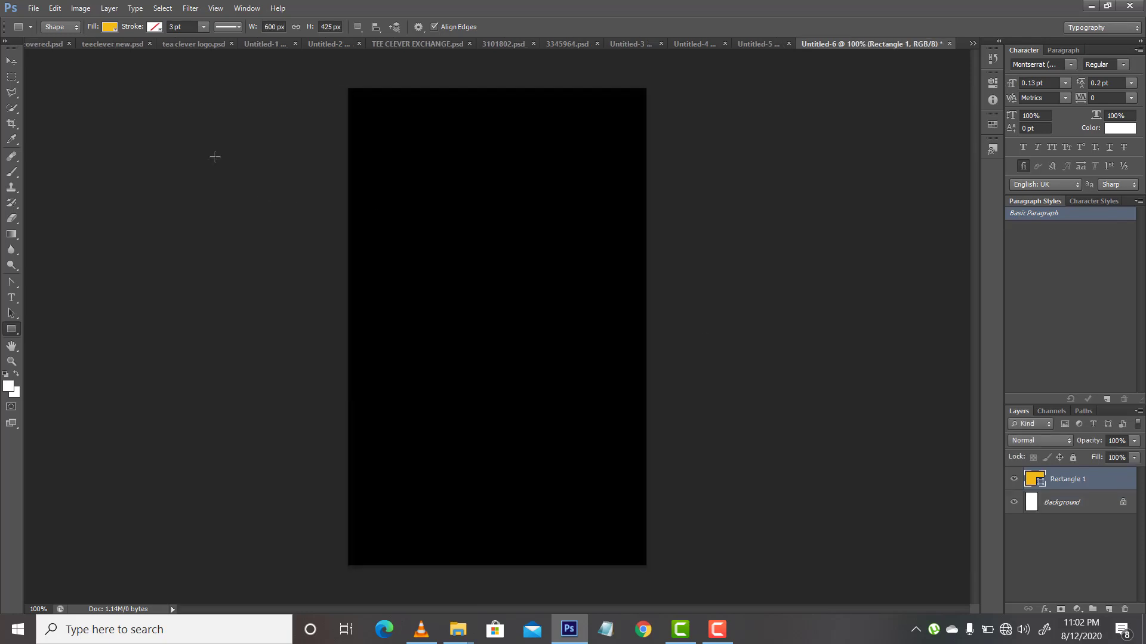
Step: Rotate the yellow rectangle about 50.6° and stretch it to about 139% width so its edge crosses the canvas diagonally
{"action": "left_click", "coordinate": [12, 62]}
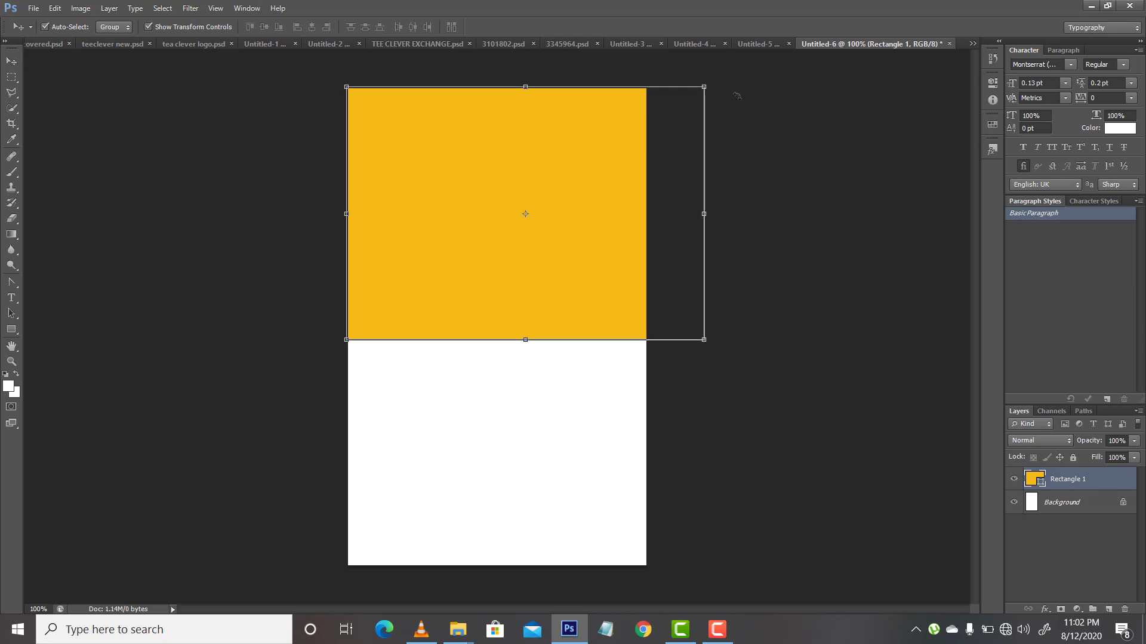
{"action": "left_click_drag", "start_coordinate": [737, 95], "coordinate": [819, 293]}
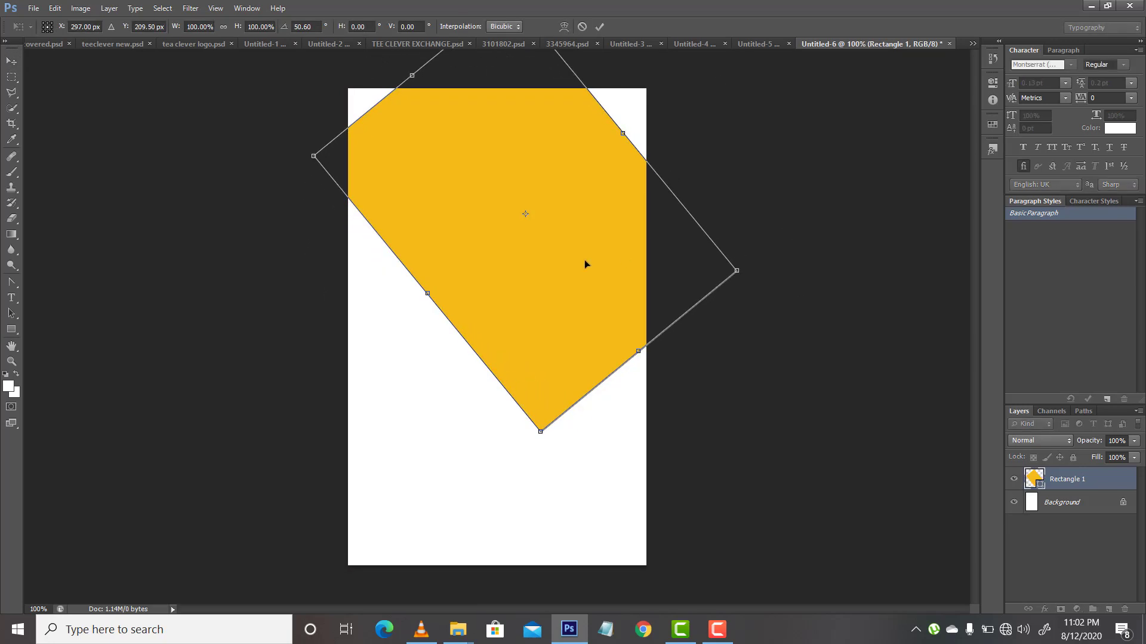
{"action": "left_click_drag", "start_coordinate": [584, 264], "coordinate": [620, 231]}
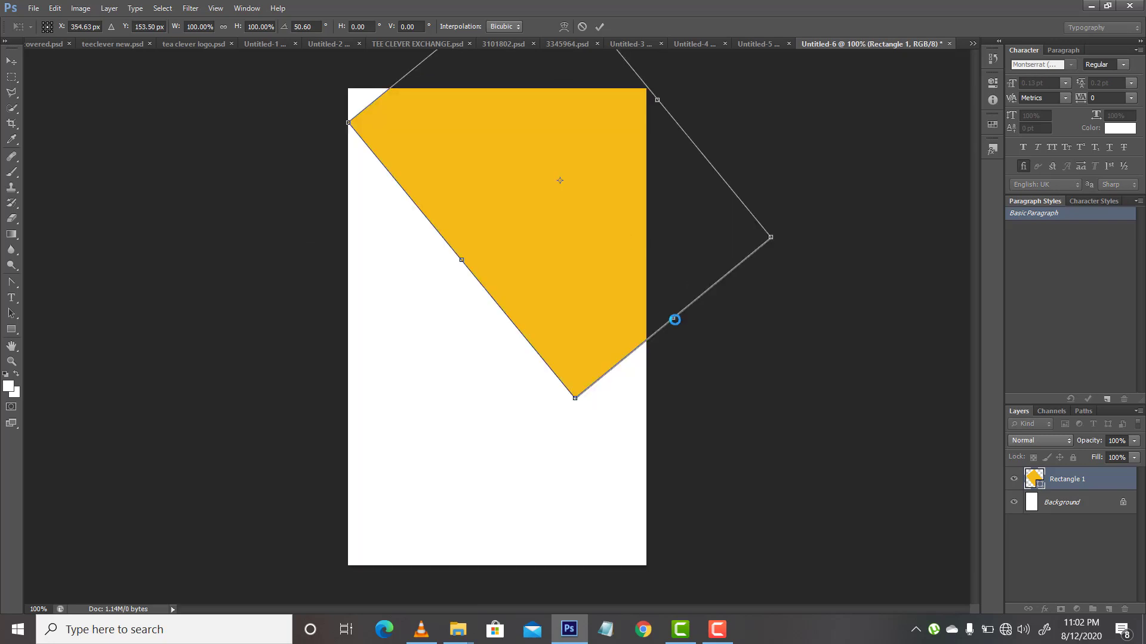
{"action": "left_click_drag", "start_coordinate": [674, 320], "coordinate": [790, 386]}
{"action": "left_click_drag", "start_coordinate": [714, 317], "coordinate": [702, 295]}
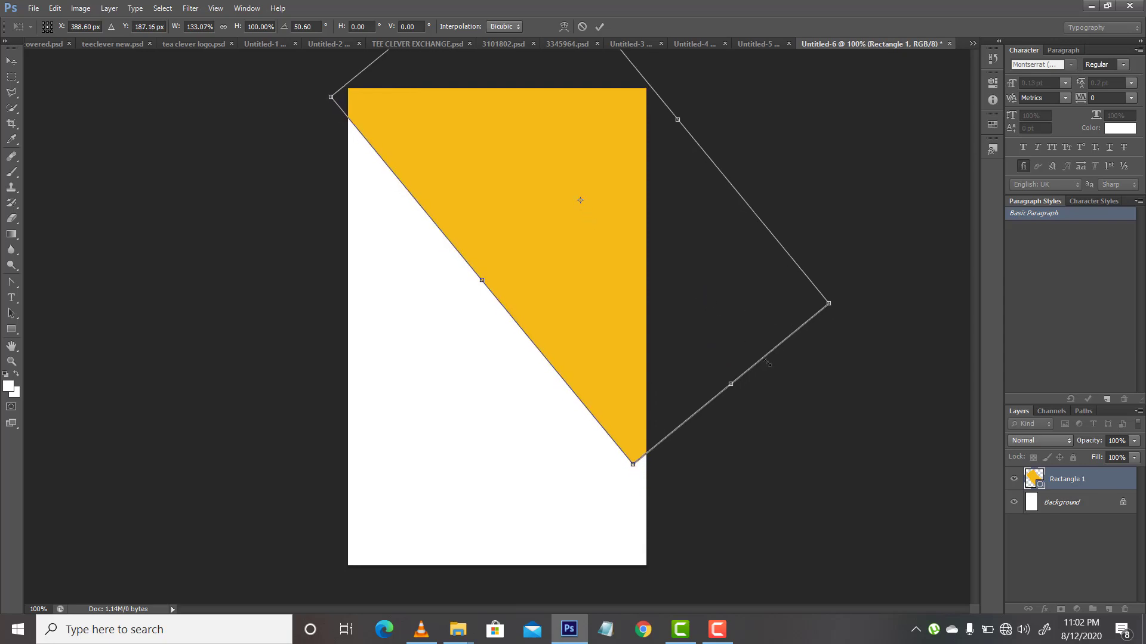
{"action": "left_click_drag", "start_coordinate": [735, 384], "coordinate": [752, 395]}
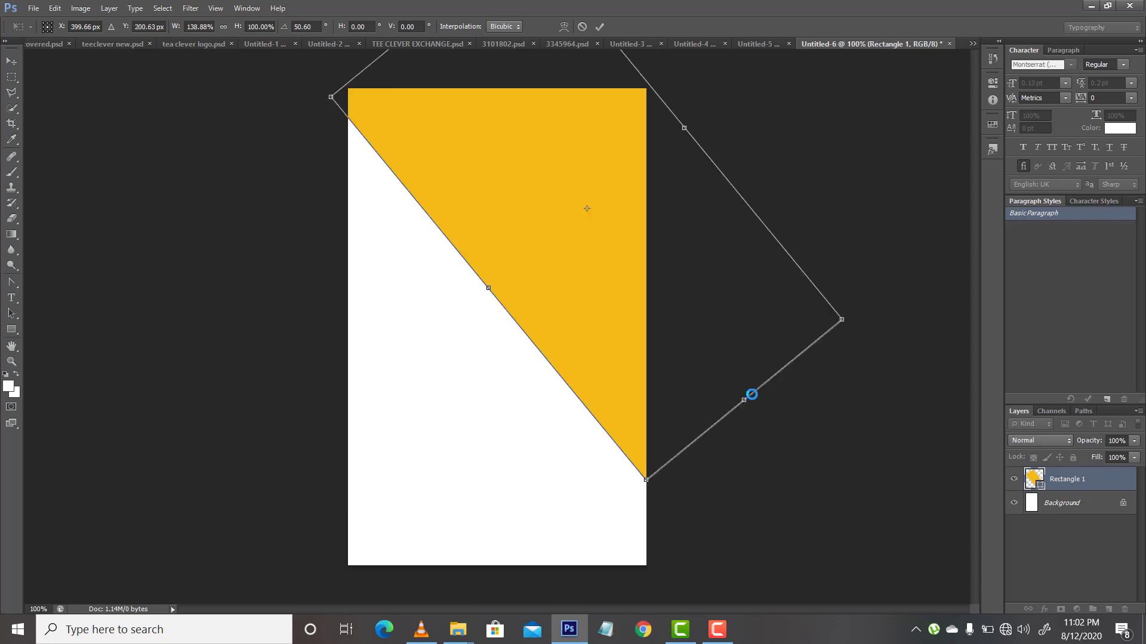
{"action": "key", "text": "Return"}
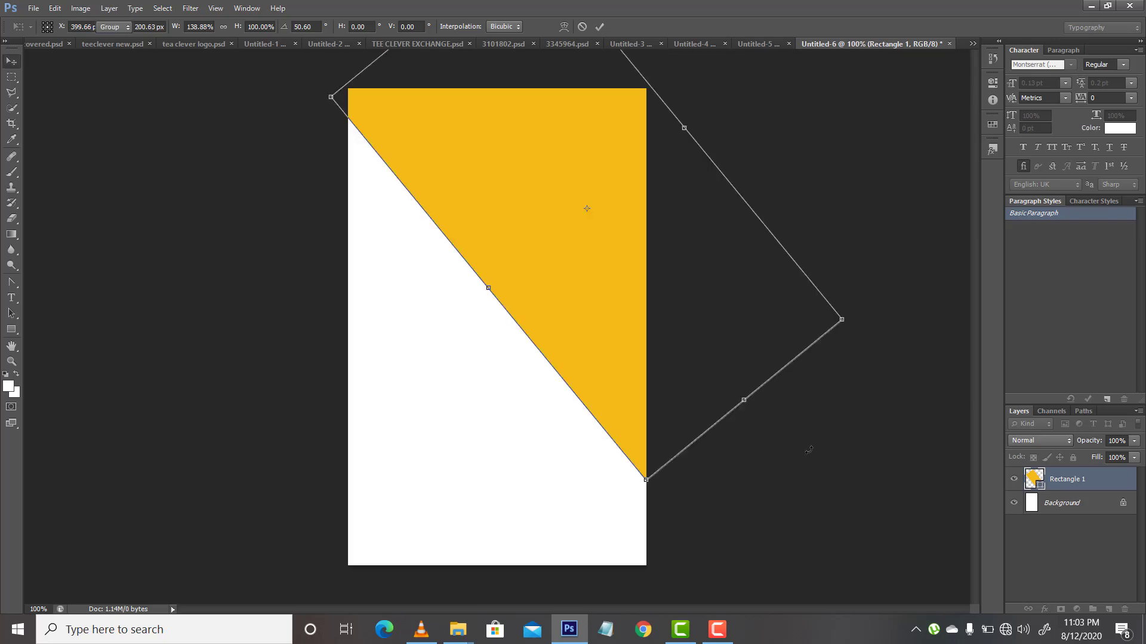
Step: Move the yellow shape up and enlarge it slightly so its diagonal edge starts at the canvas's upper-left corner
{"action": "left_click", "coordinate": [1059, 505]}
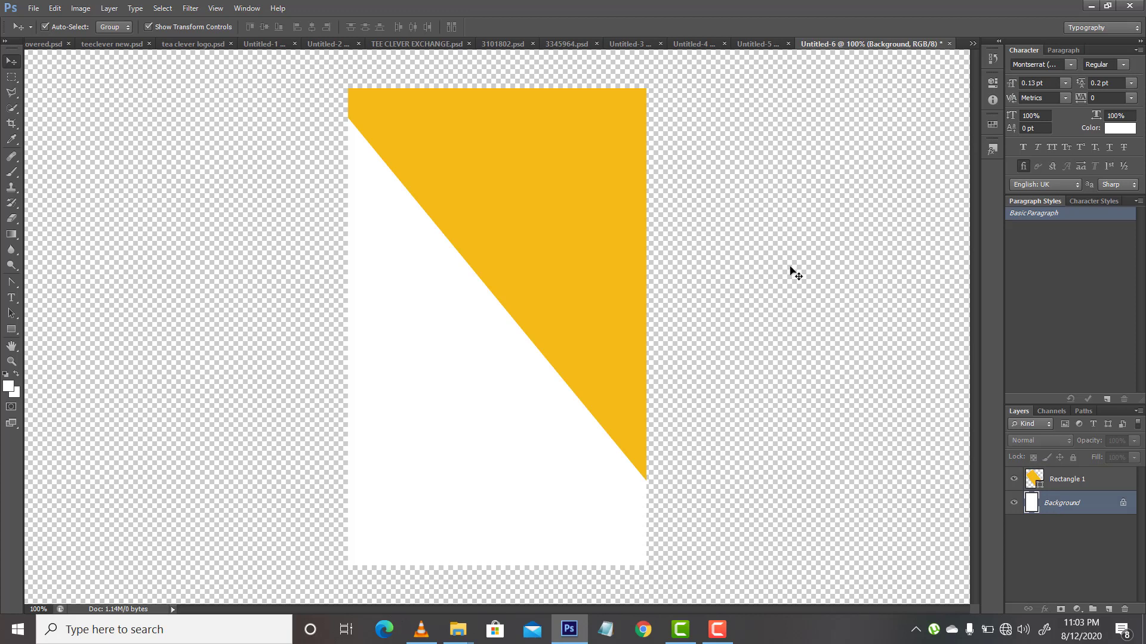
{"action": "left_click", "coordinate": [640, 239]}
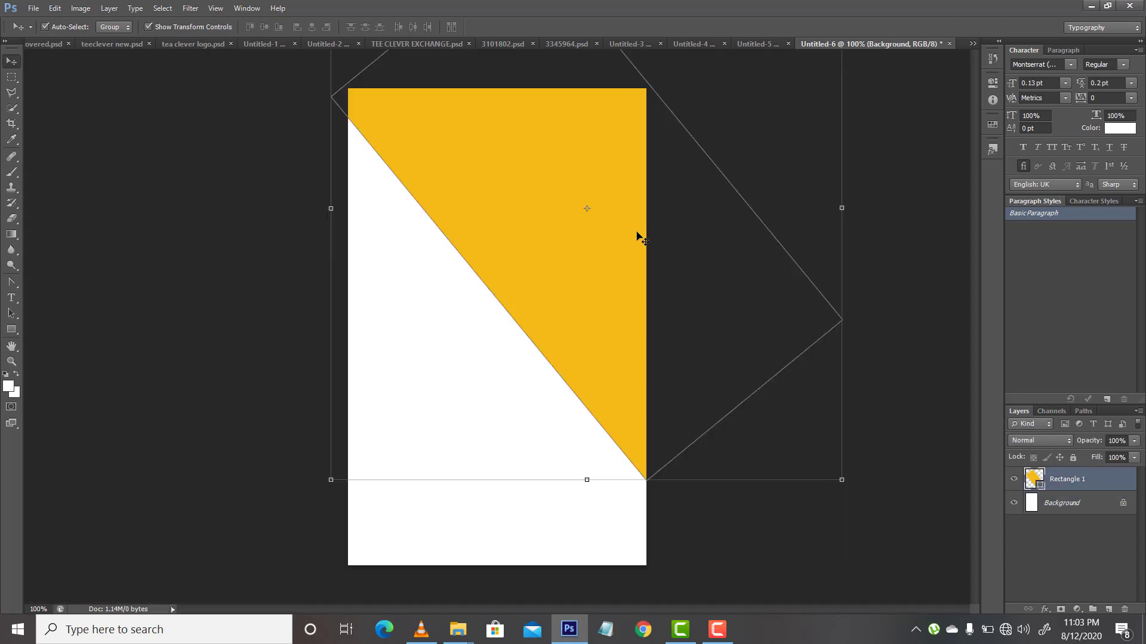
{"action": "left_click_drag", "start_coordinate": [636, 232], "coordinate": [622, 197]}
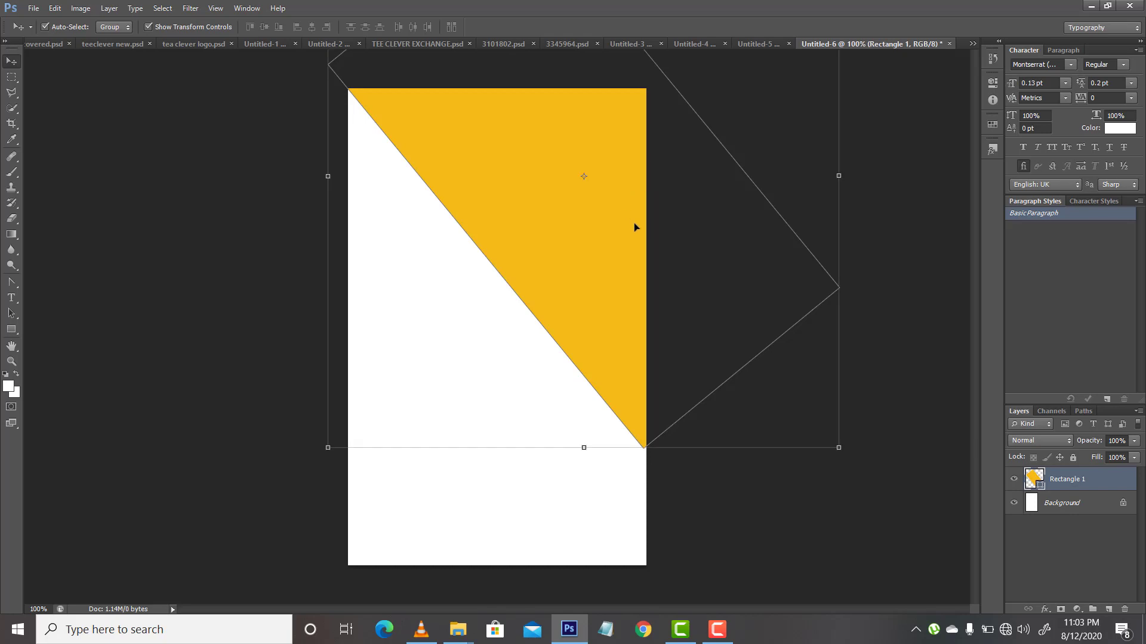
{"action": "left_click", "coordinate": [839, 449]}
{"action": "left_click_drag", "start_coordinate": [840, 449], "coordinate": [845, 453]}
{"action": "key", "text": "Return"}
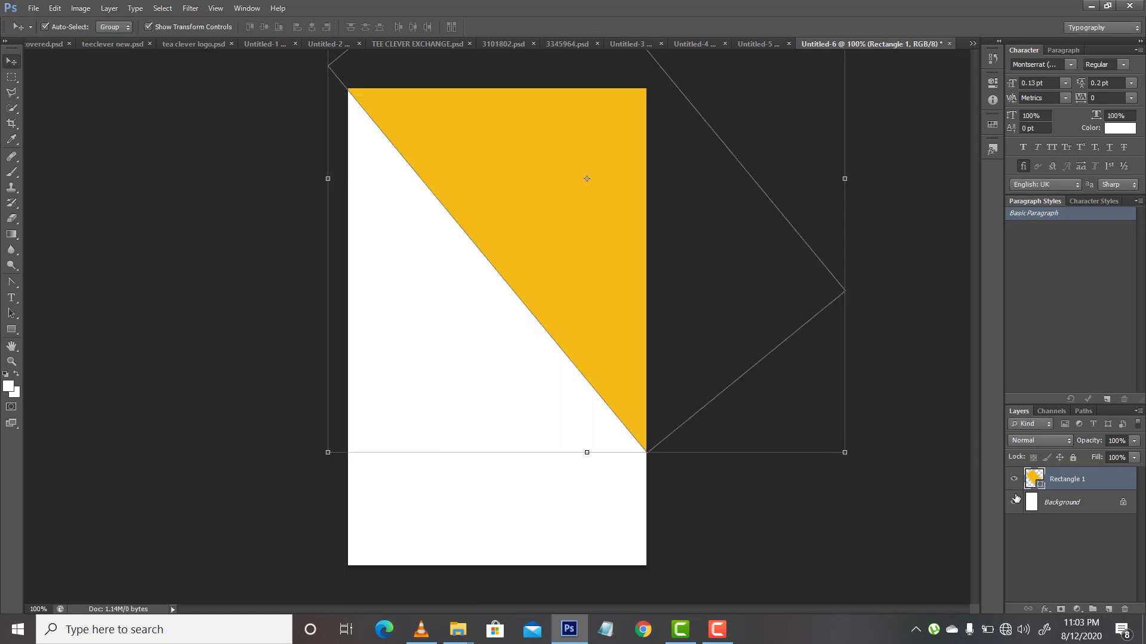
Step: Change the fill of the diagonal Rectangle 1 shape to white
{"action": "left_click", "coordinate": [1068, 503]}
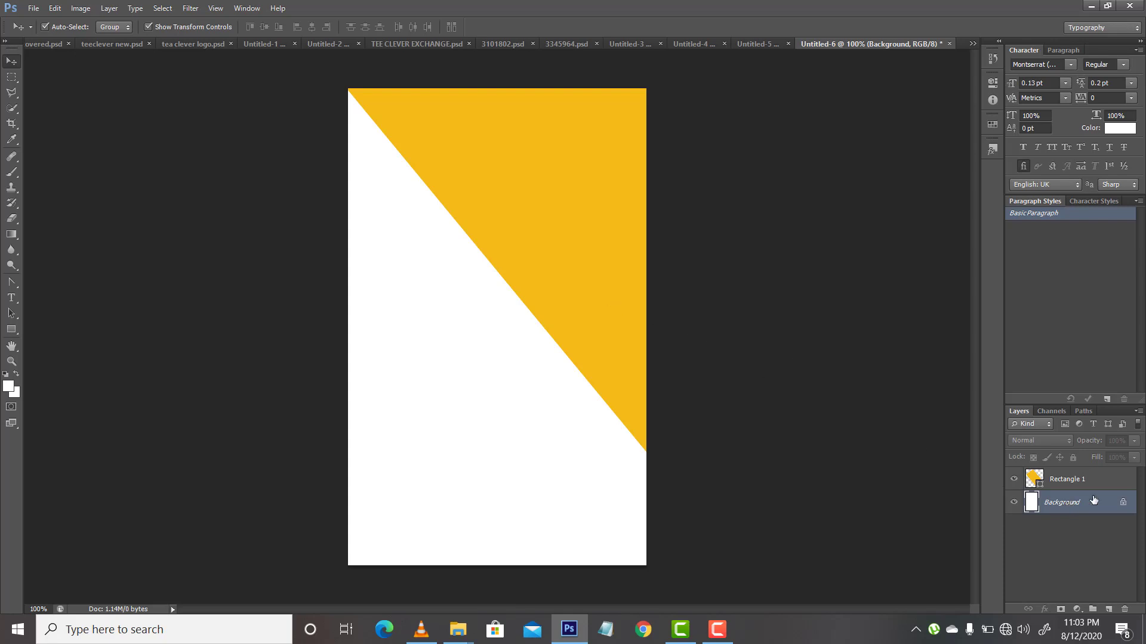
{"action": "left_click", "coordinate": [1074, 485]}
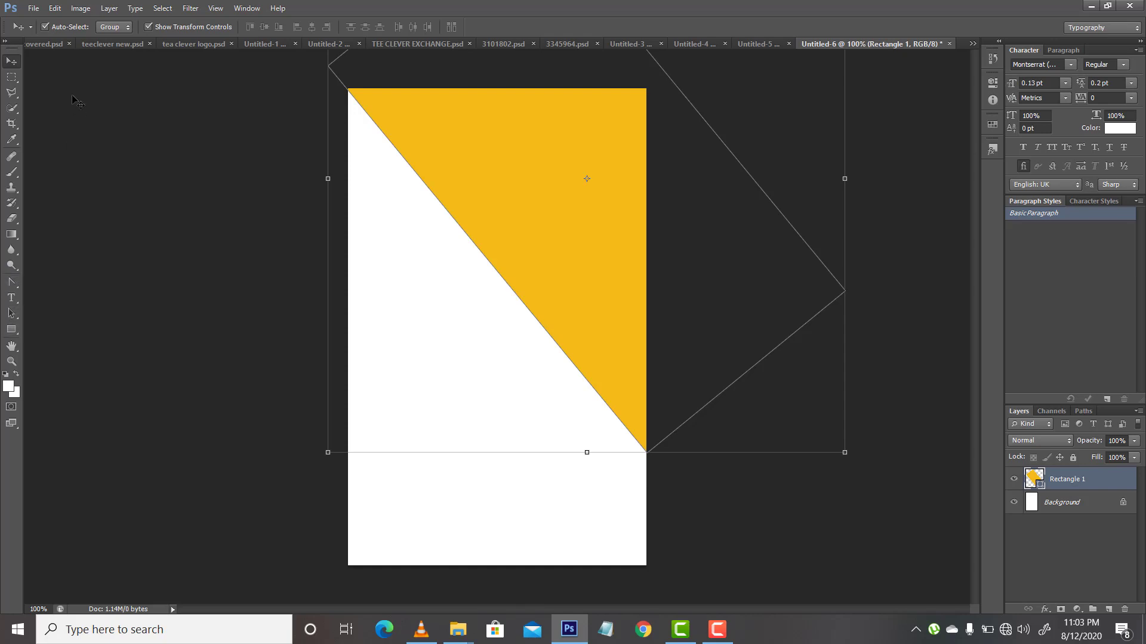
{"action": "left_click", "coordinate": [12, 333]}
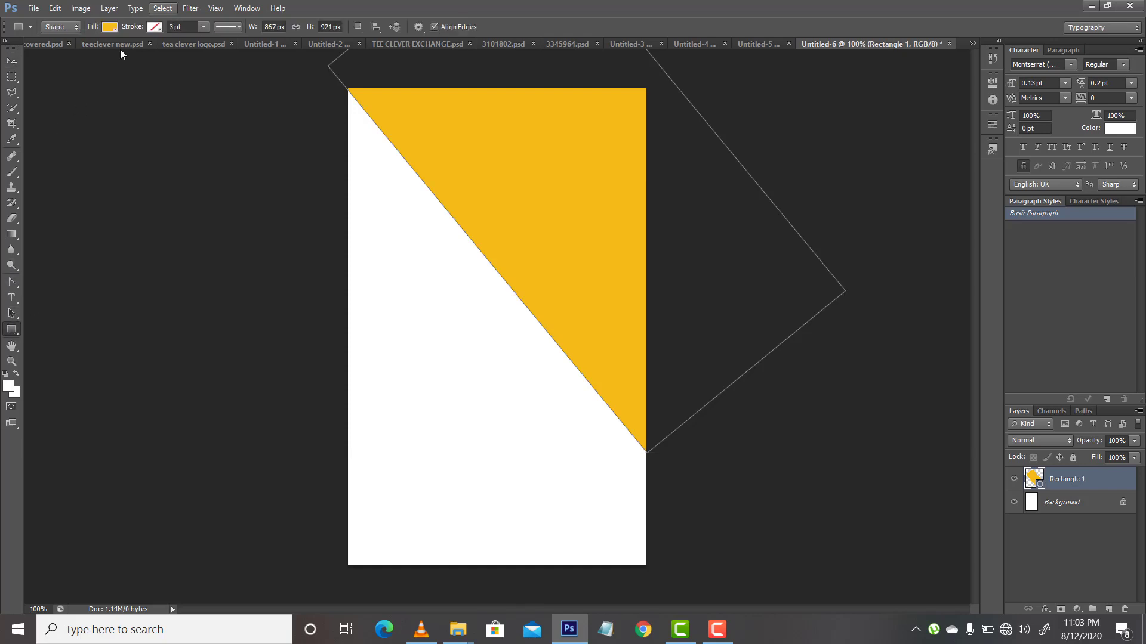
{"action": "left_click", "coordinate": [110, 27]}
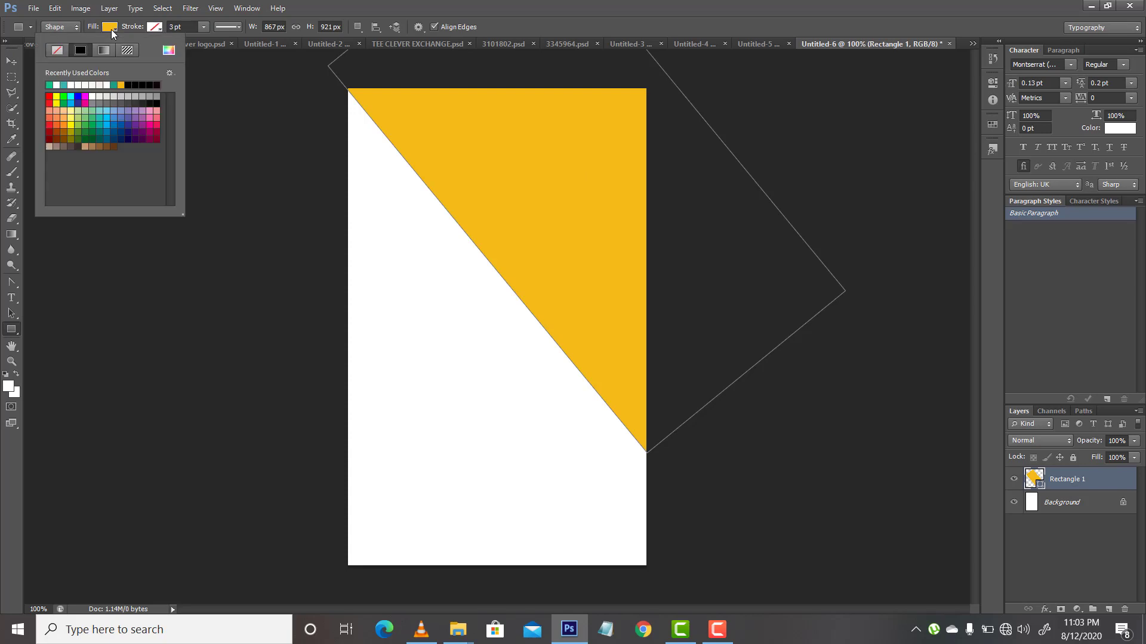
{"action": "left_click", "coordinate": [74, 84]}
{"action": "left_click", "coordinate": [77, 84]}
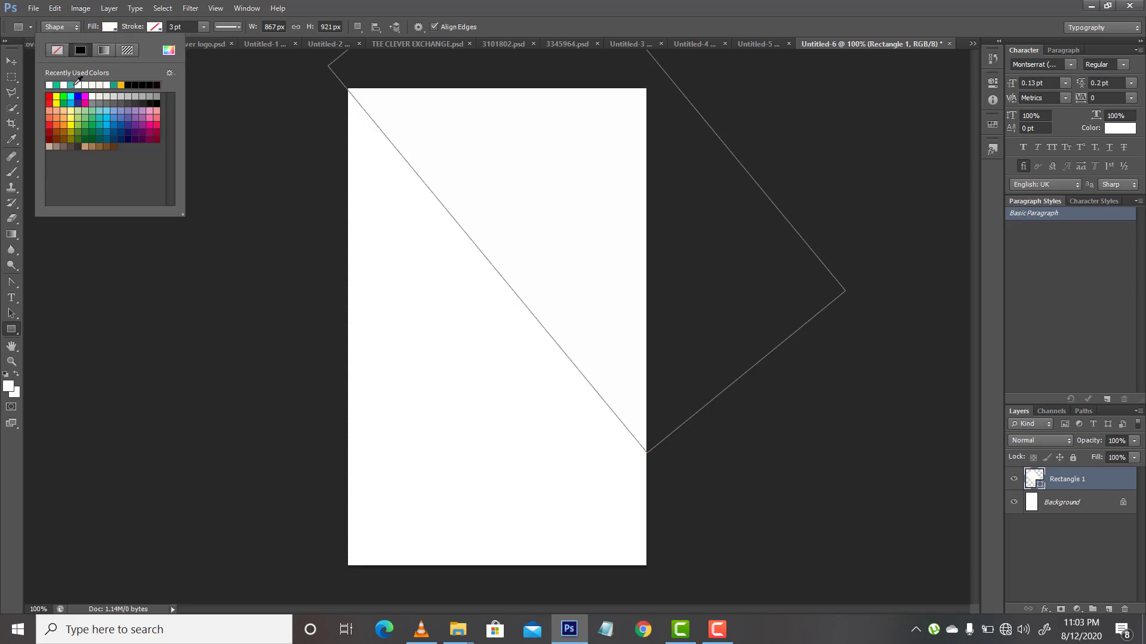
Step: Fill the Background layer with the light blue colour 1db2dd
{"action": "left_click", "coordinate": [1053, 506]}
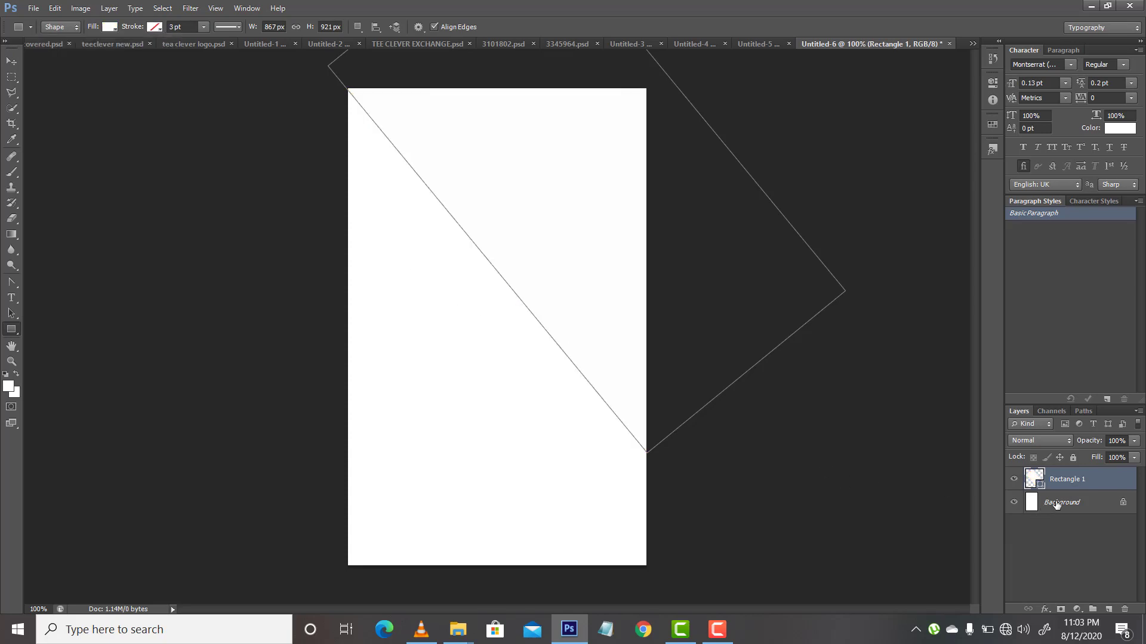
{"action": "left_click", "coordinate": [1053, 505]}
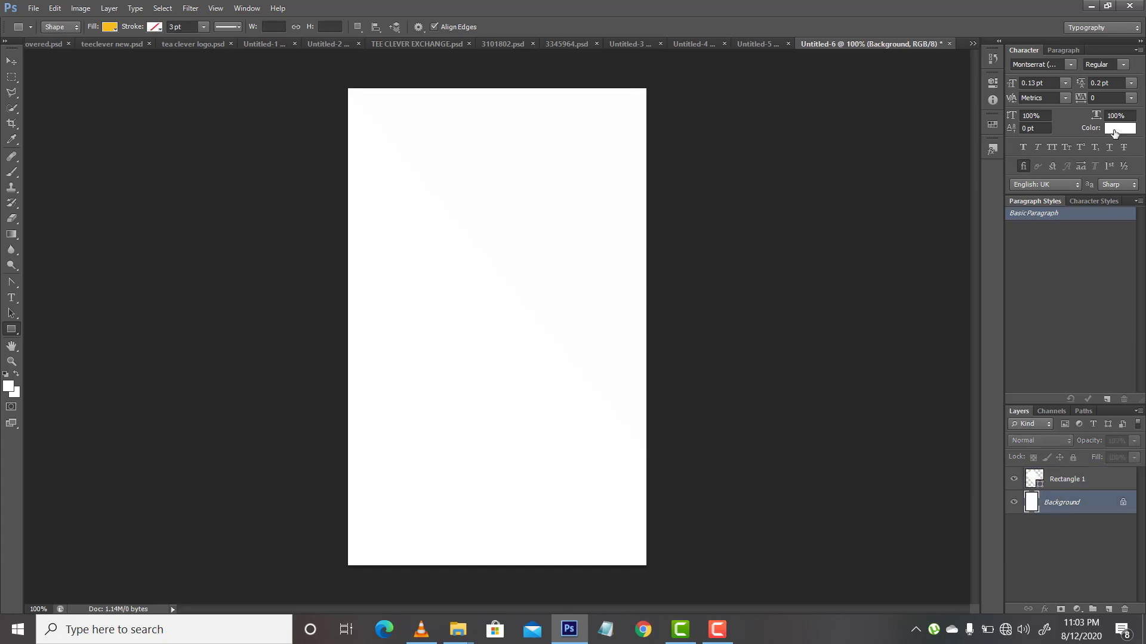
{"action": "left_click", "coordinate": [1114, 130]}
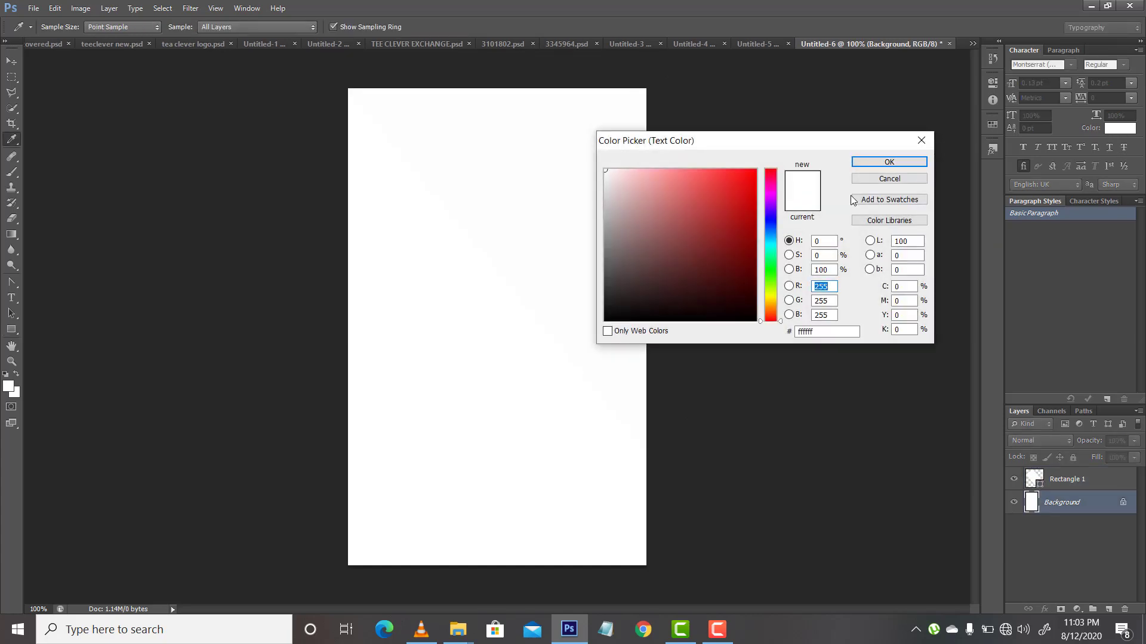
{"action": "left_click", "coordinate": [739, 205]}
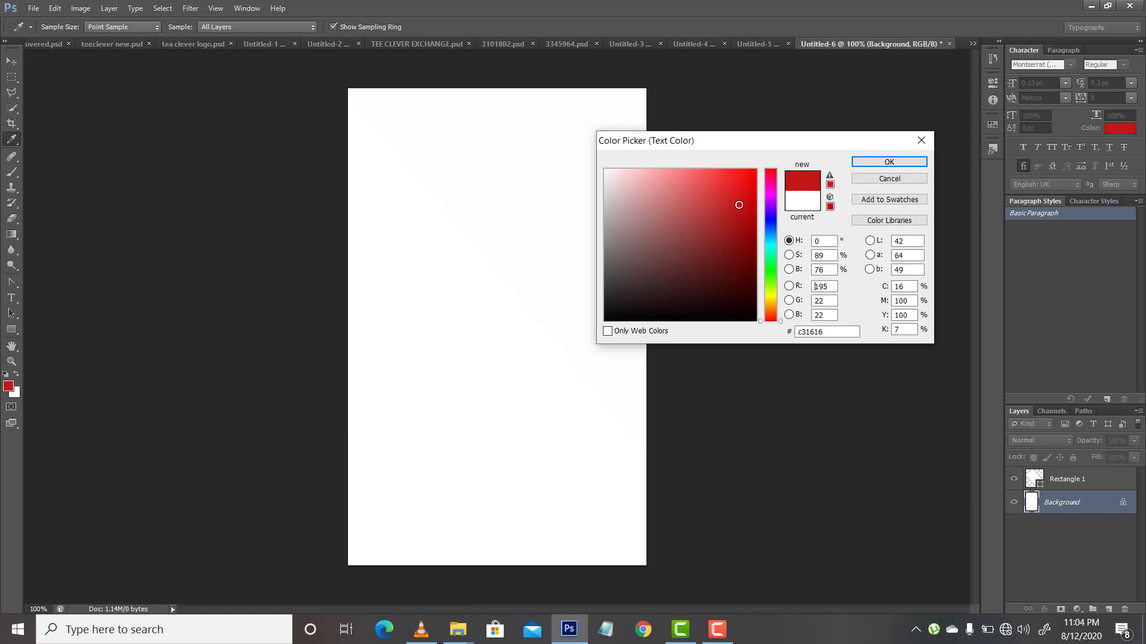
{"action": "left_click", "coordinate": [768, 238]}
{"action": "left_click", "coordinate": [737, 189]}
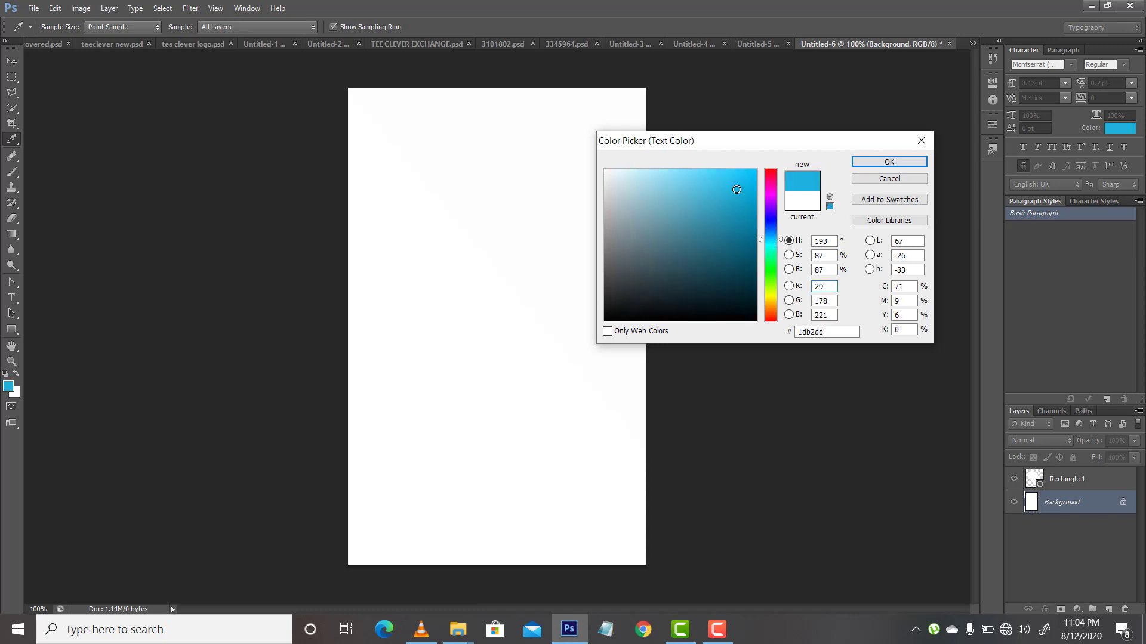
{"action": "key", "text": "Return"}
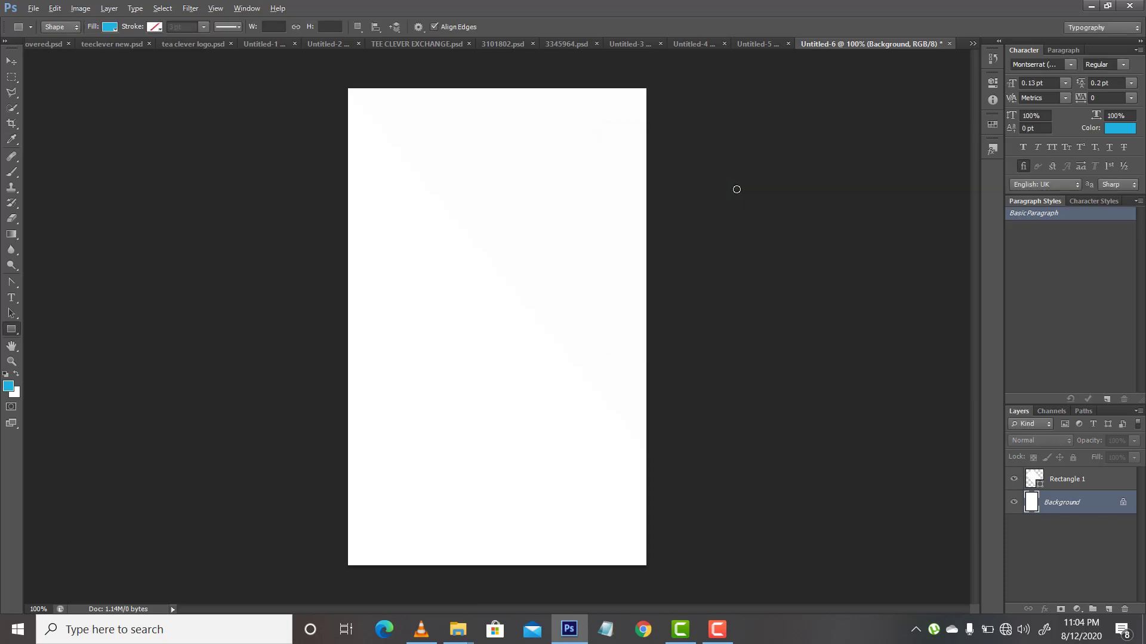
{"action": "key", "text": "alt+BackSpace"}
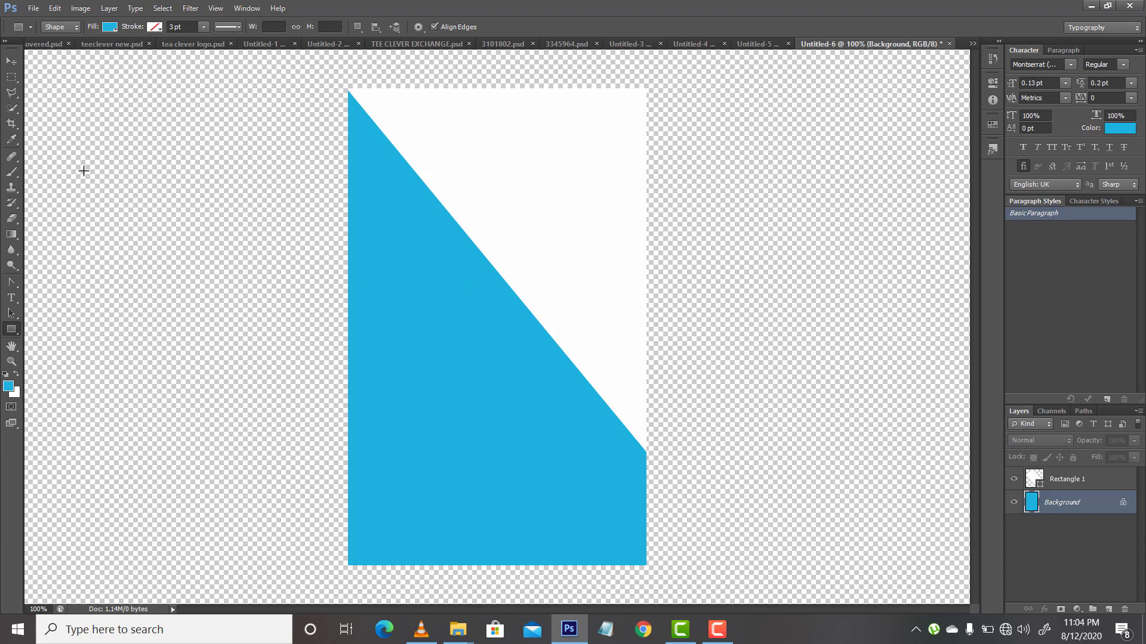
Step: Draw a rectangle about 172 × 131 px inside the white area with the Rectangle tool
{"action": "left_click", "coordinate": [11, 63]}
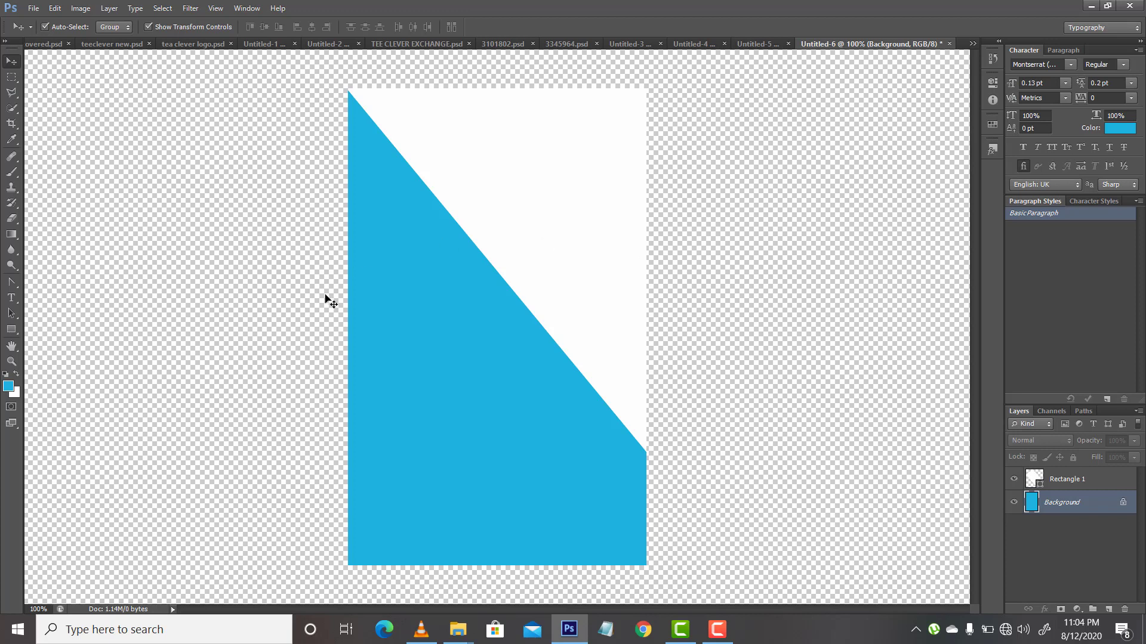
{"action": "left_click", "coordinate": [11, 329]}
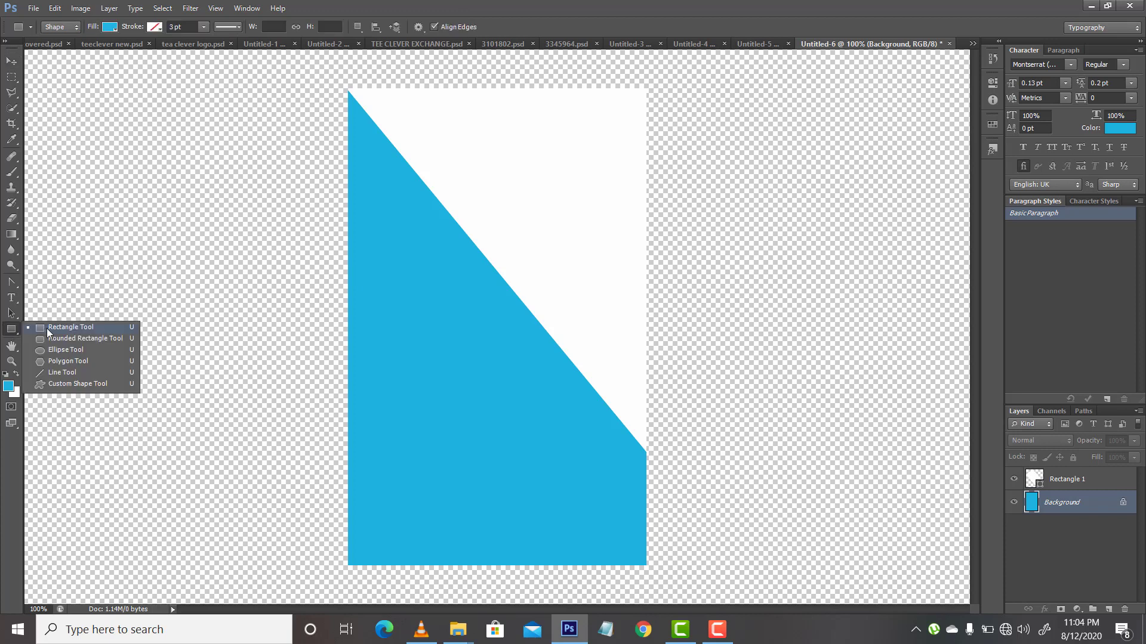
{"action": "left_click", "coordinate": [57, 327]}
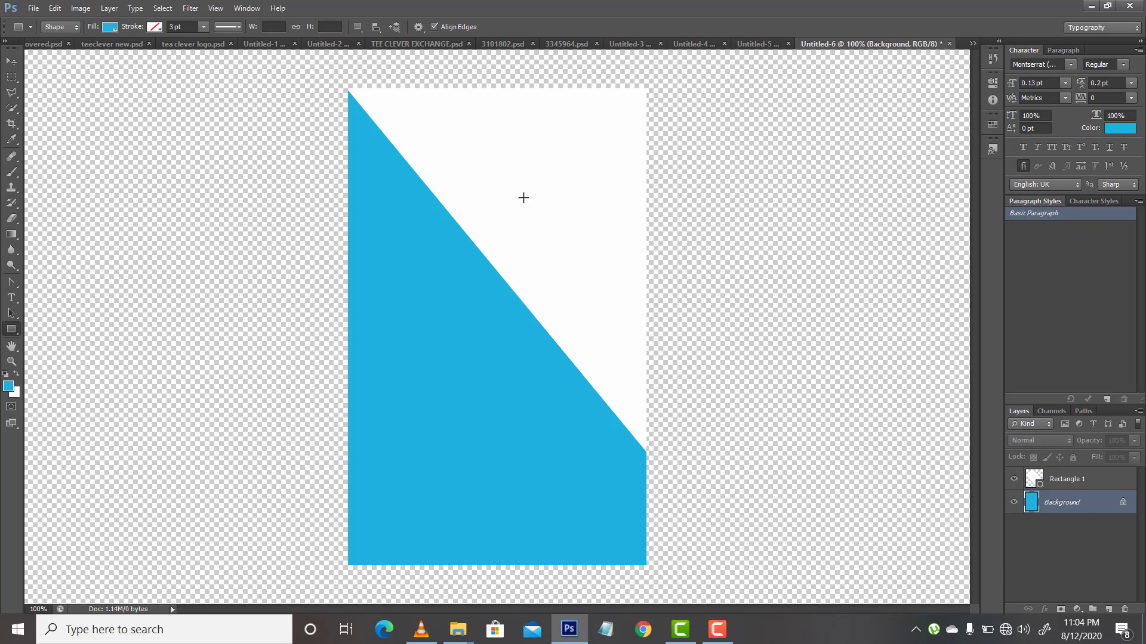
{"action": "left_click_drag", "start_coordinate": [524, 197], "coordinate": [623, 275]}
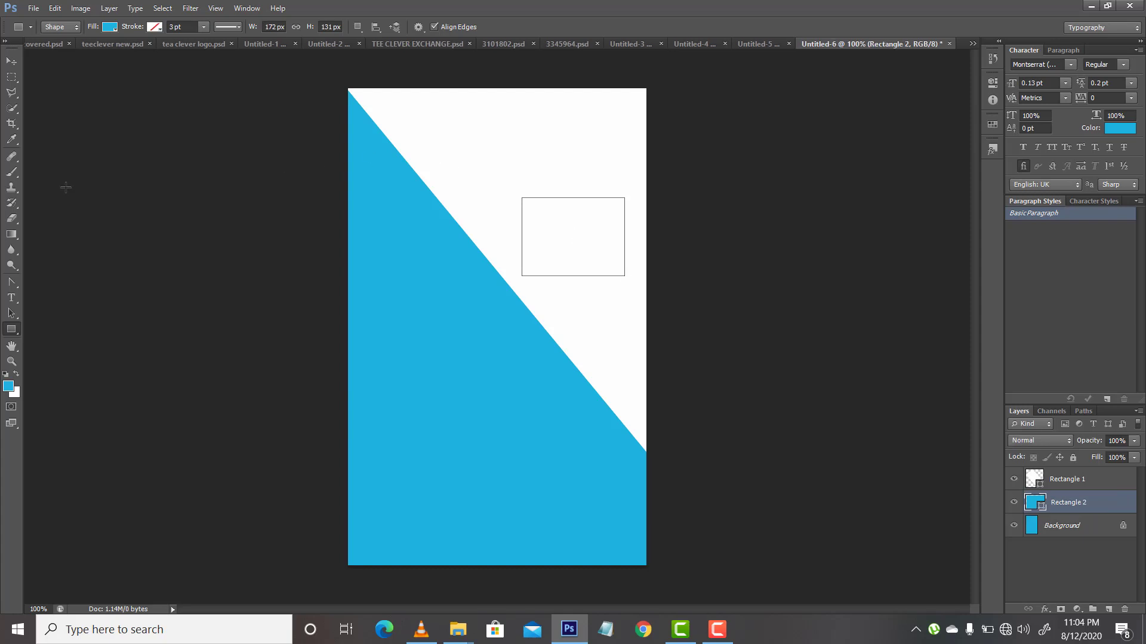
Step: Give the small rectangle a light blue stroke from the recently used colours and try to change the stroke width
{"action": "left_click", "coordinate": [155, 27]}
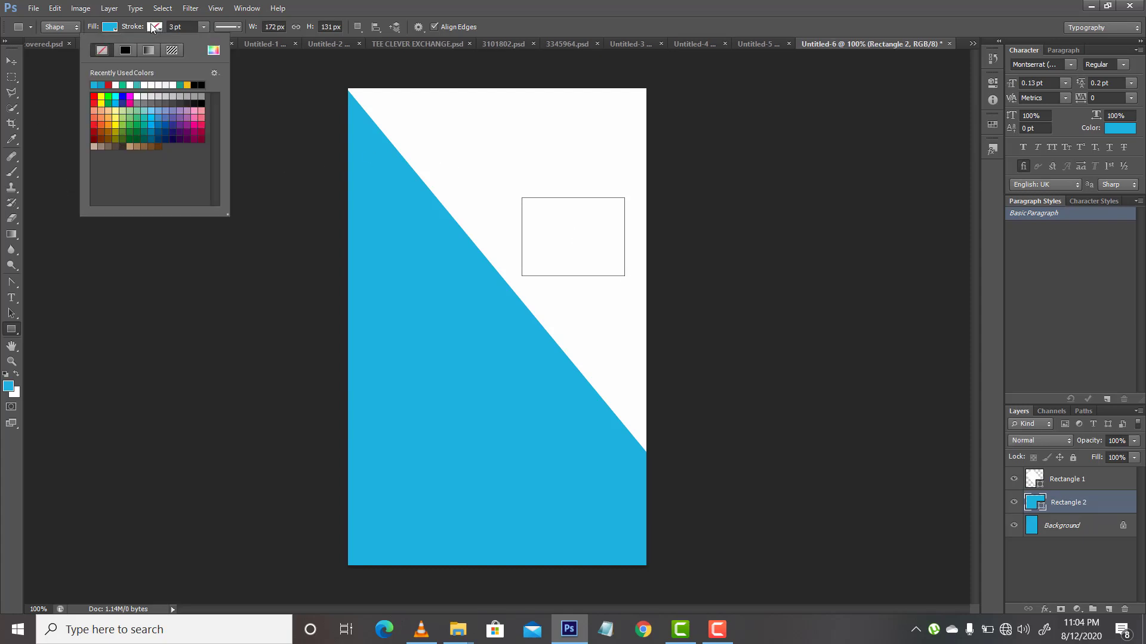
{"action": "left_click", "coordinate": [95, 84]}
{"action": "left_click", "coordinate": [170, 27]}
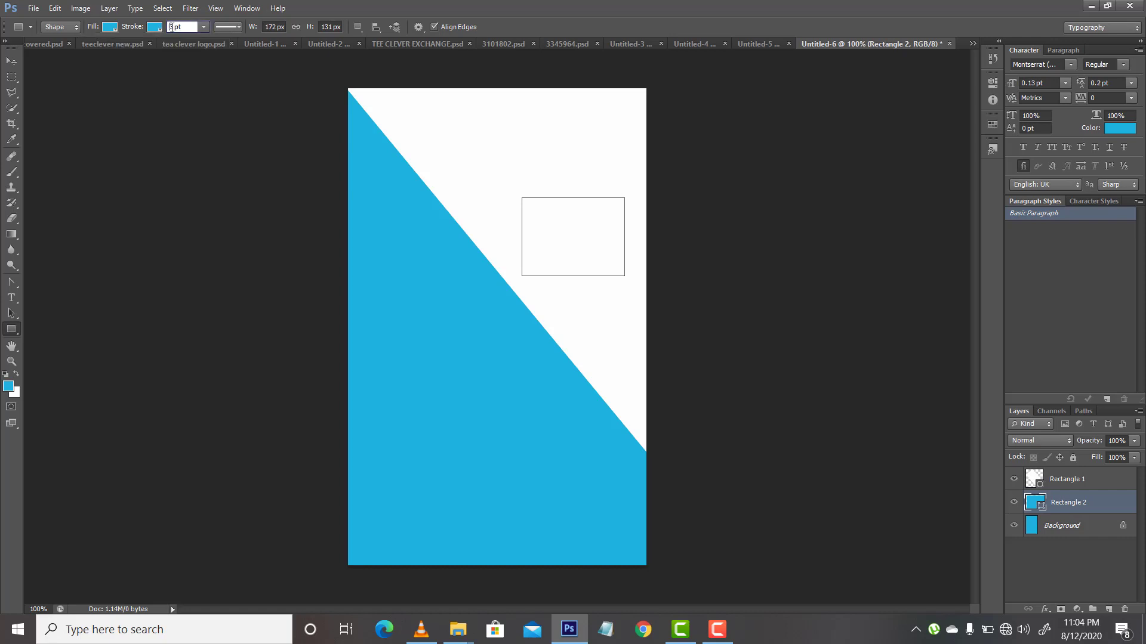
{"action": "double_click", "coordinate": [171, 27]}
{"action": "type", "text": "10)#"}
{"action": "key", "text": "Return"}
Step: Set the small rectangle's fill to white and reselect its Rectangle 2 layer
{"action": "left_click", "coordinate": [104, 30]}
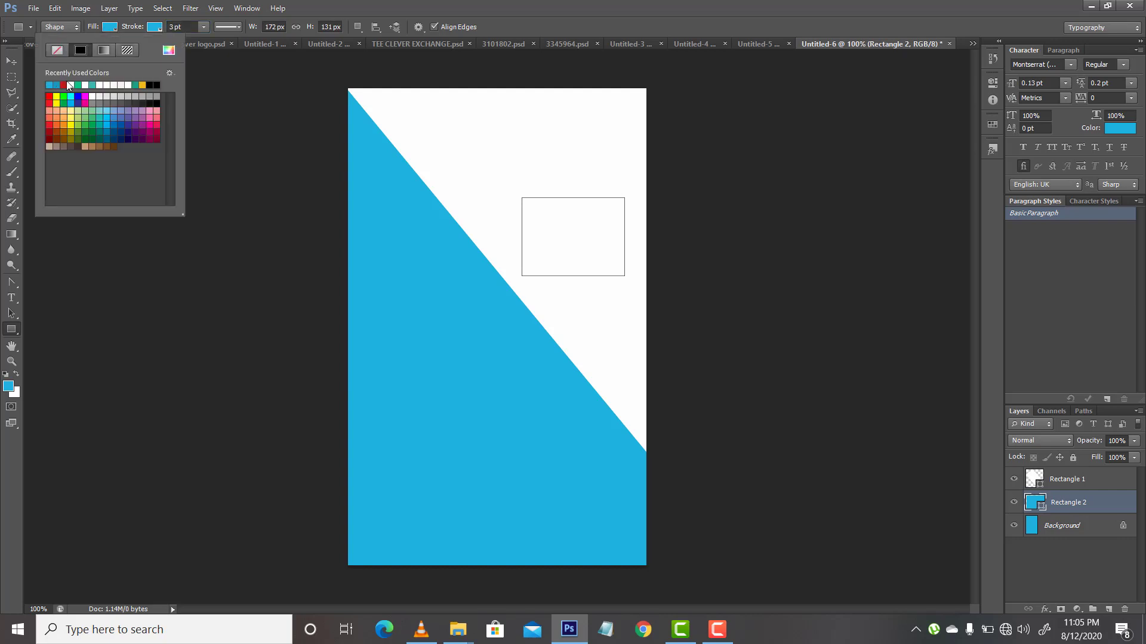
{"action": "left_click", "coordinate": [49, 84]}
{"action": "left_click", "coordinate": [1067, 531]}
{"action": "left_click", "coordinate": [1067, 531]}
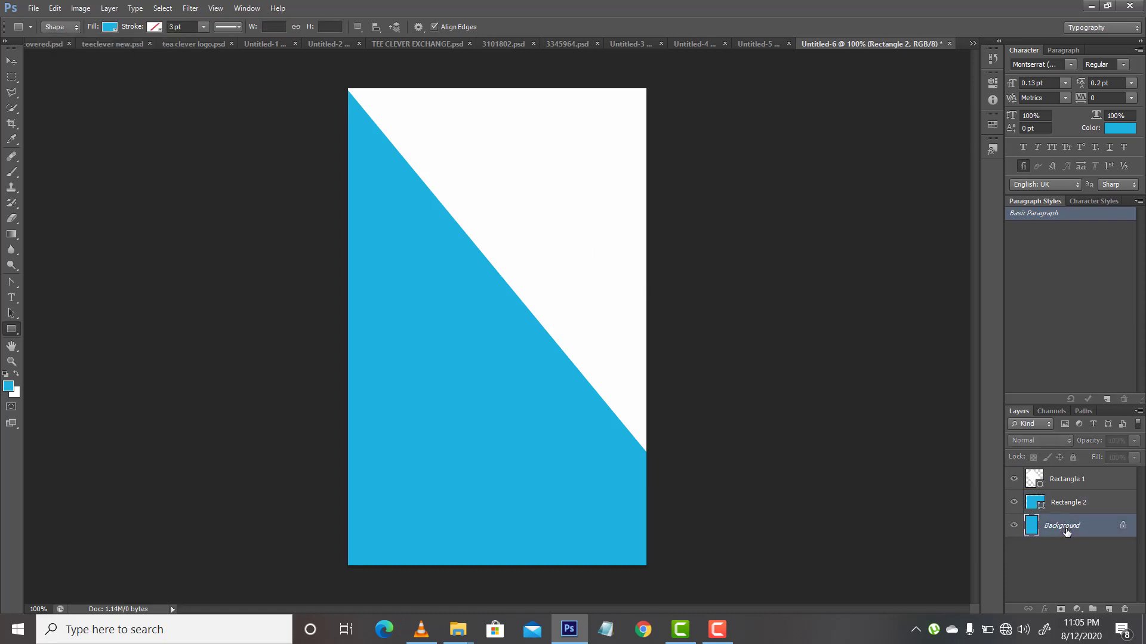
{"action": "left_click", "coordinate": [1058, 505]}
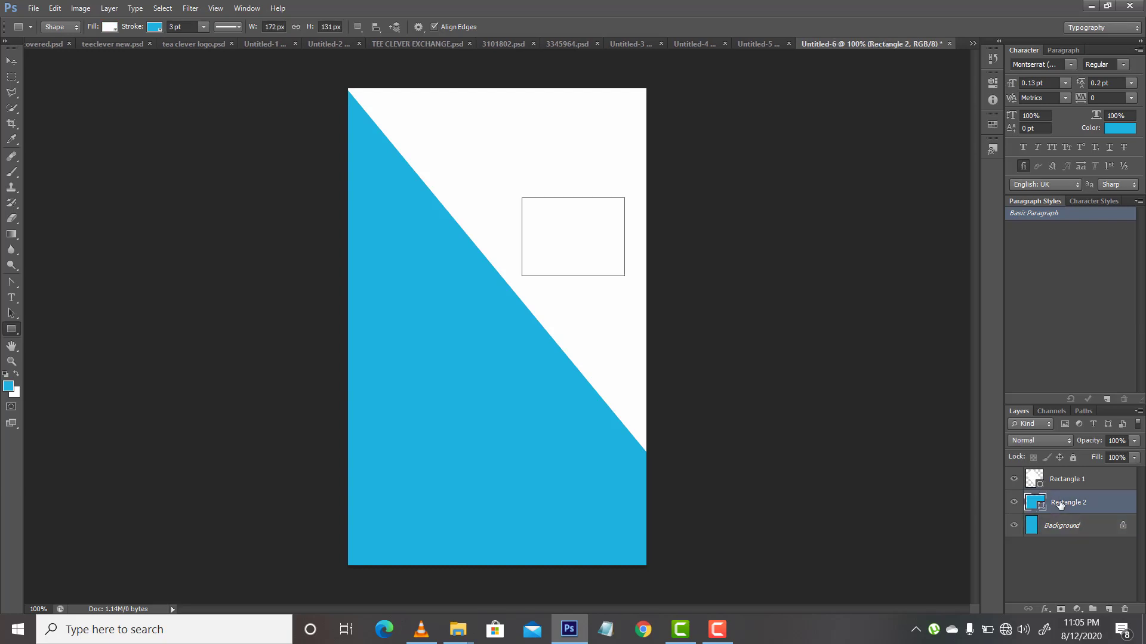
Step: Set the small rectangle's stroke width to 3 pt
{"action": "left_click", "coordinate": [156, 30]}
{"action": "left_click", "coordinate": [179, 28]}
{"action": "key", "text": "shift+Left"}
{"action": "key", "text": "shift+Left"}
{"action": "key", "text": "shift+Left"}
{"action": "type", "text": "3"}
{"action": "key", "text": "Return"}
Step: Move the Rectangle 2 layer above Rectangle 1 in the layer stack
{"action": "left_click", "coordinate": [11, 61]}
{"action": "left_click", "coordinate": [581, 261]}
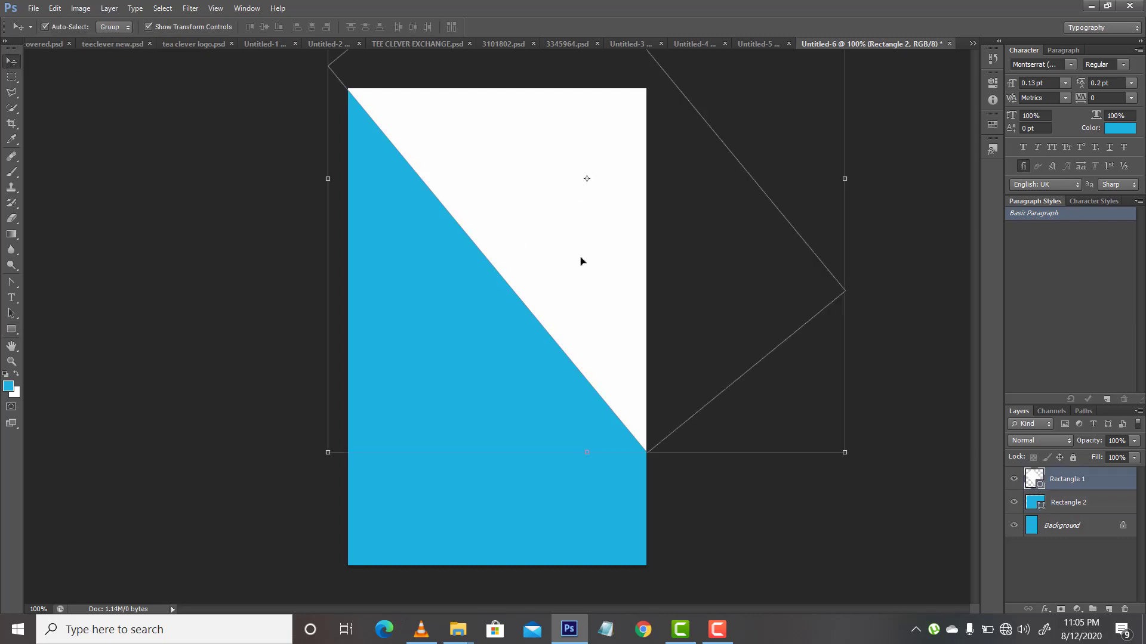
{"action": "left_click", "coordinate": [1077, 503]}
{"action": "left_click_drag", "start_coordinate": [1077, 503], "coordinate": [1070, 473]}
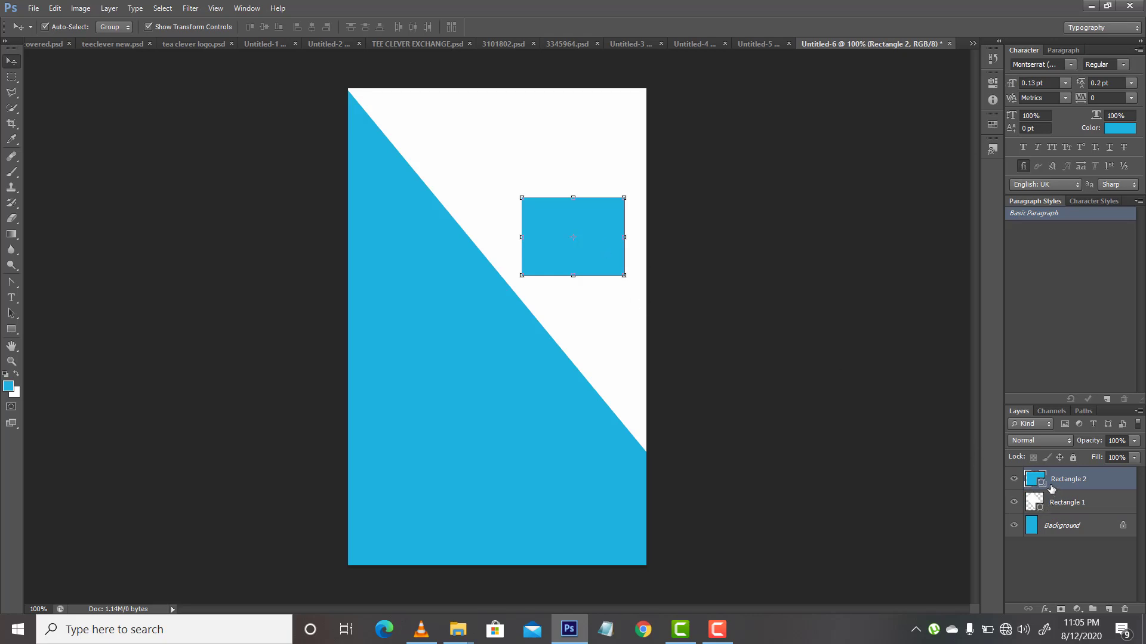
{"action": "left_click", "coordinate": [111, 9]}
{"action": "mouse_move", "coordinate": [264, 340]}
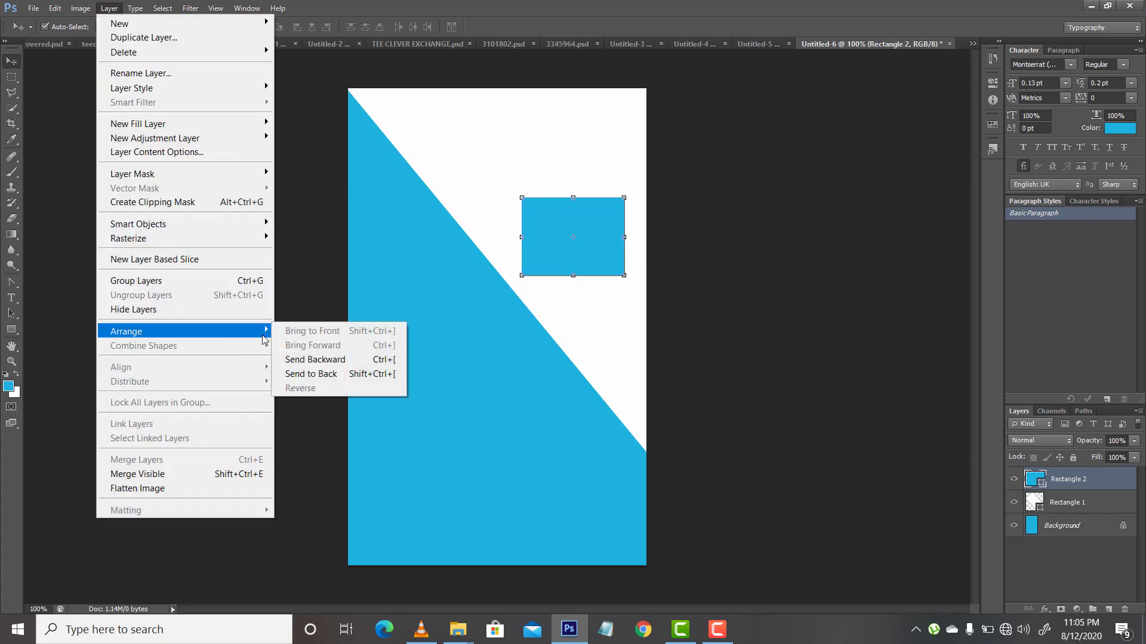
{"action": "left_click", "coordinate": [928, 535]}
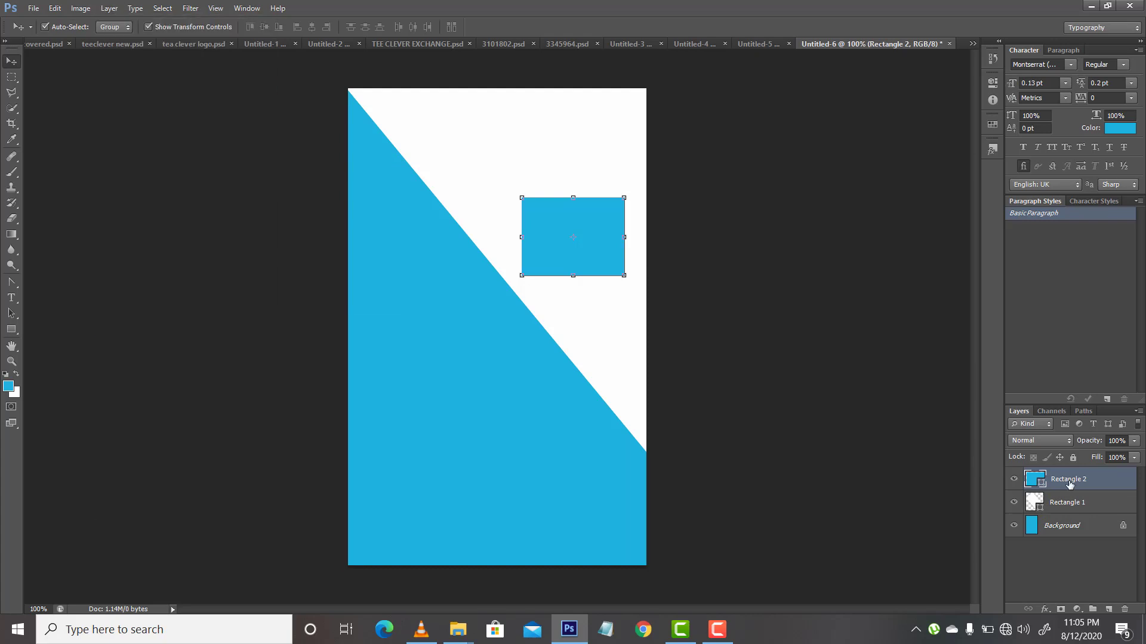
{"action": "mouse_move", "coordinate": [1070, 484]}
{"action": "left_mouse_down"}
{"action": "mouse_move", "coordinate": [1063, 504]}
{"action": "mouse_move", "coordinate": [1059, 478]}
{"action": "left_mouse_up"}
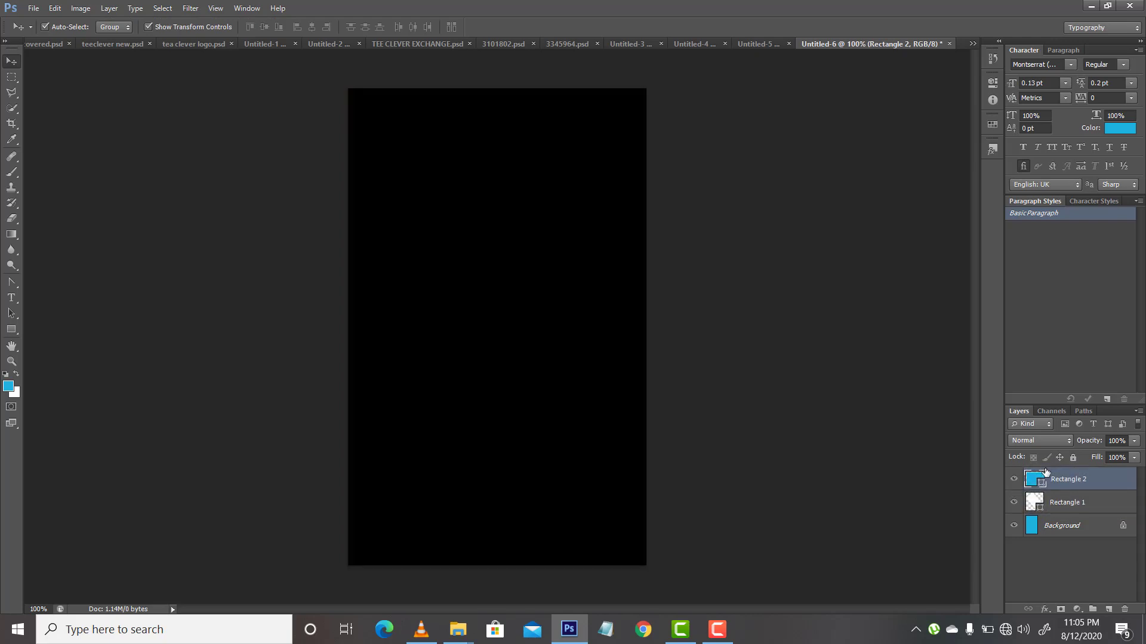
{"action": "key", "text": "a"}
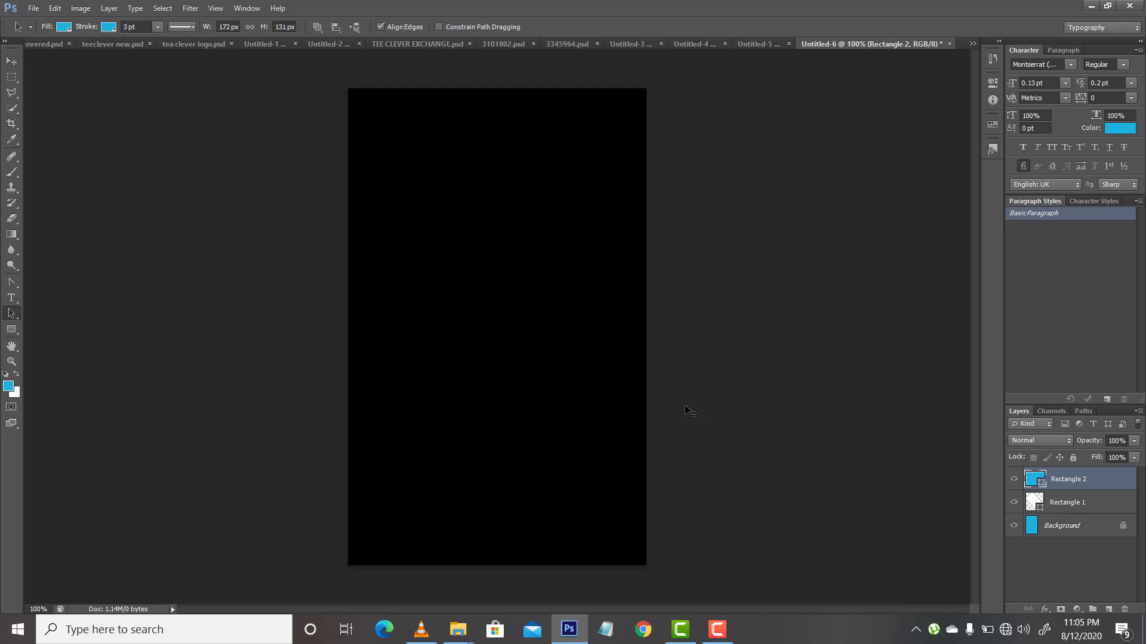
{"action": "key", "text": "v"}
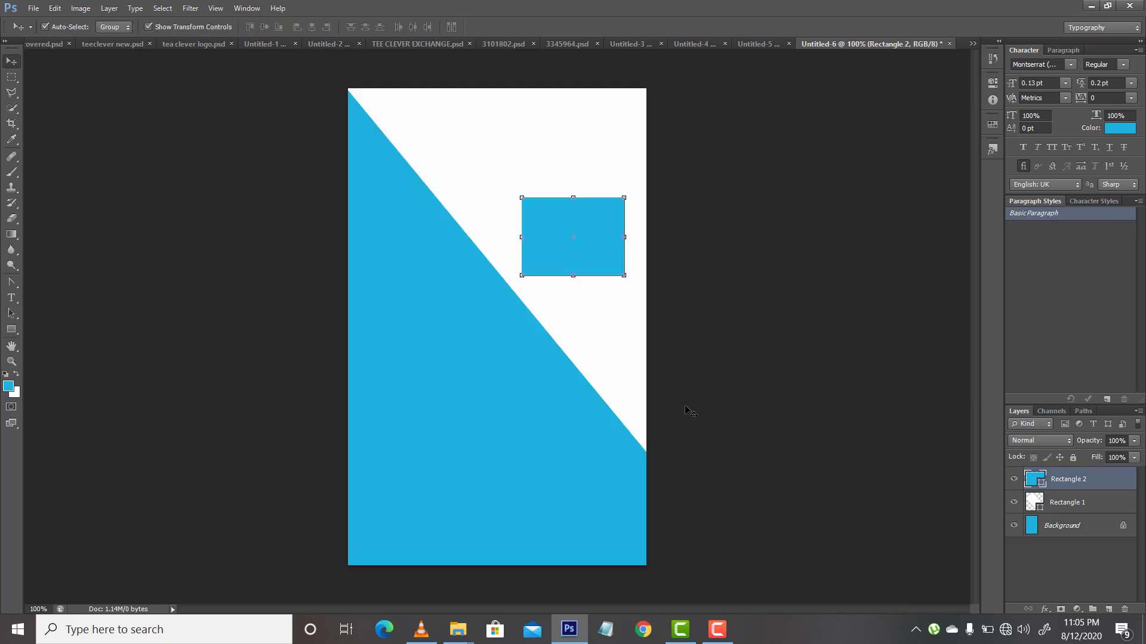
Step: Set the small rectangle's fill to white and its stroke width to 0.03 pt
{"action": "left_click", "coordinate": [11, 330]}
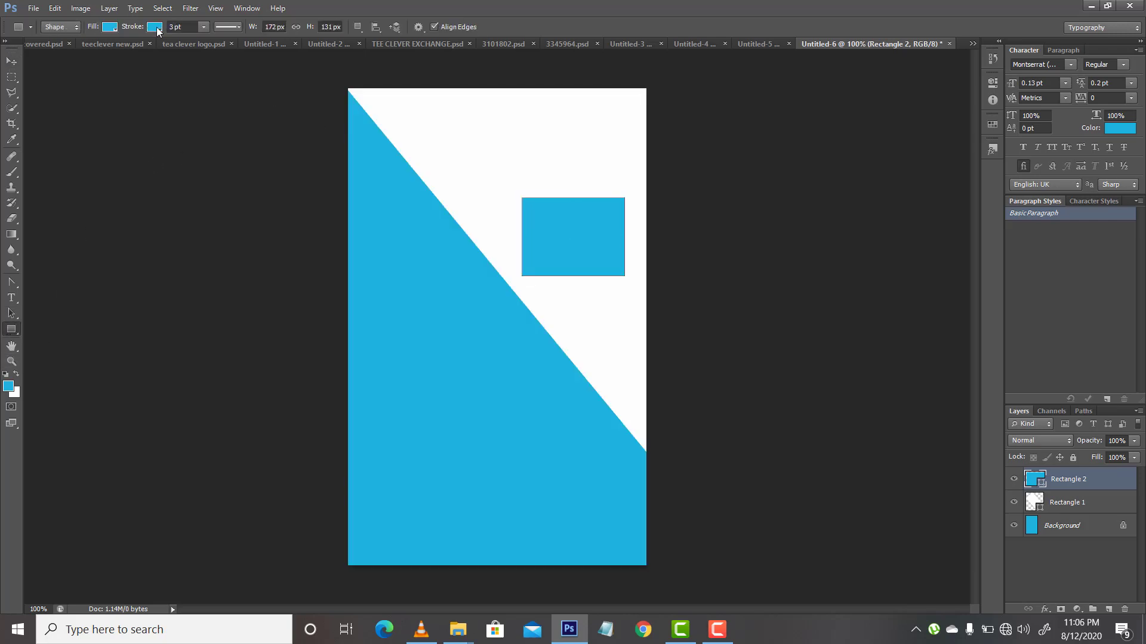
{"action": "left_click", "coordinate": [110, 27]}
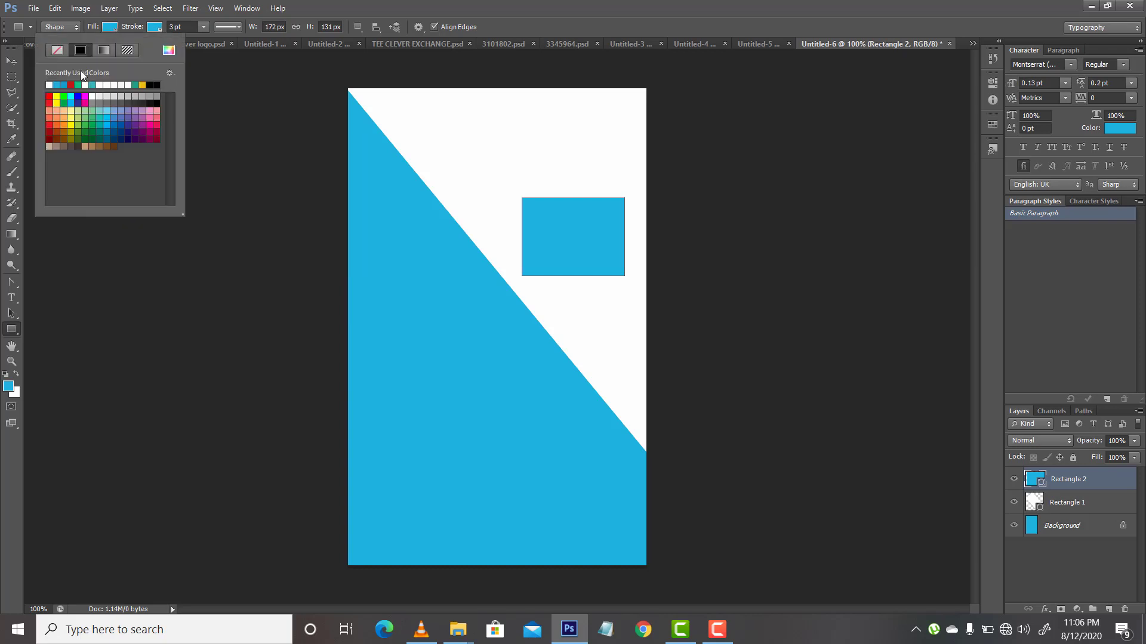
{"action": "left_click", "coordinate": [49, 84]}
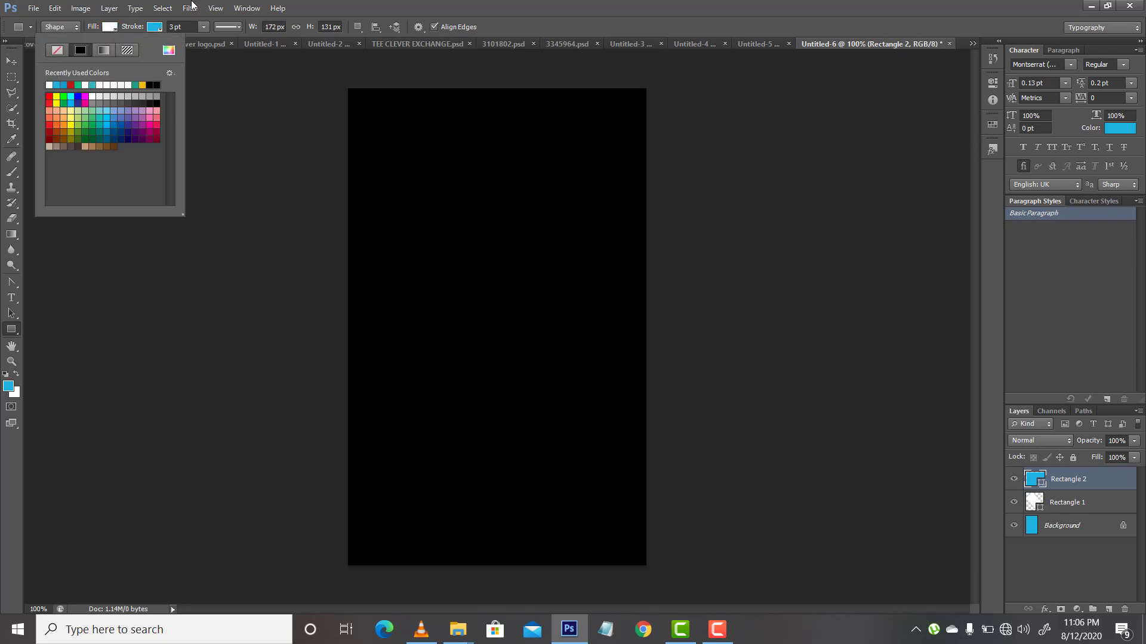
{"action": "left_click", "coordinate": [171, 27]}
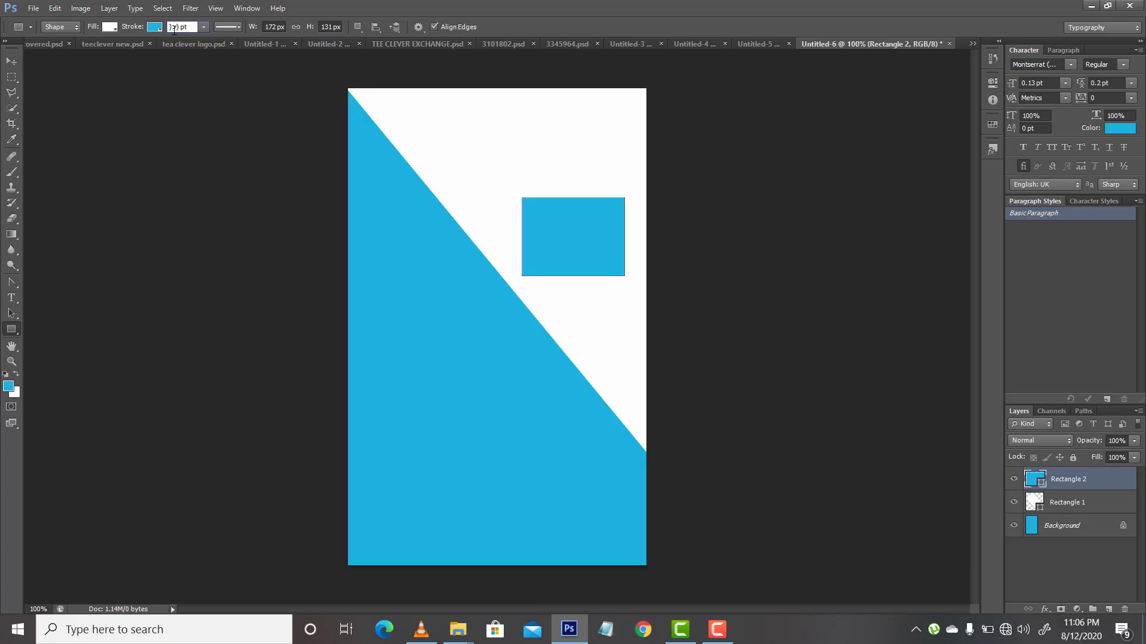
{"action": "key", "text": "ctrl+z"}
{"action": "key", "text": "BackSpace"}
{"action": "key", "text": "BackSpace"}
{"action": "key", "text": "Return"}
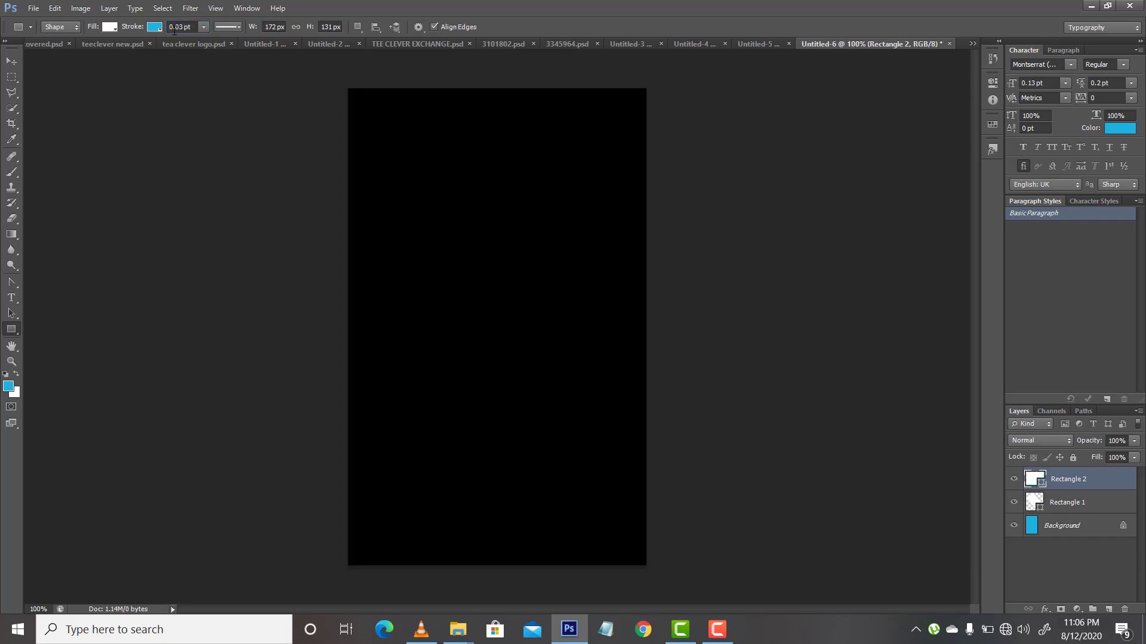
{"action": "key", "text": "a"}
{"action": "key", "text": "v"}
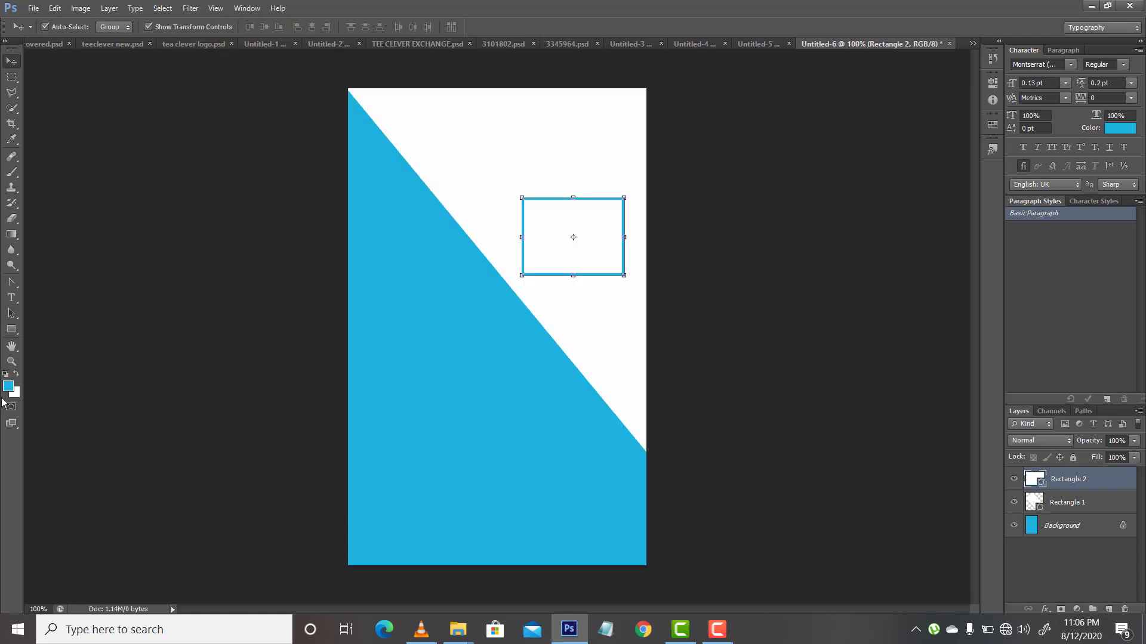
Step: Draw a rectangle about 159 × 170 px overlapping the blue-outlined one and remove its stroke
{"action": "left_click", "coordinate": [12, 330]}
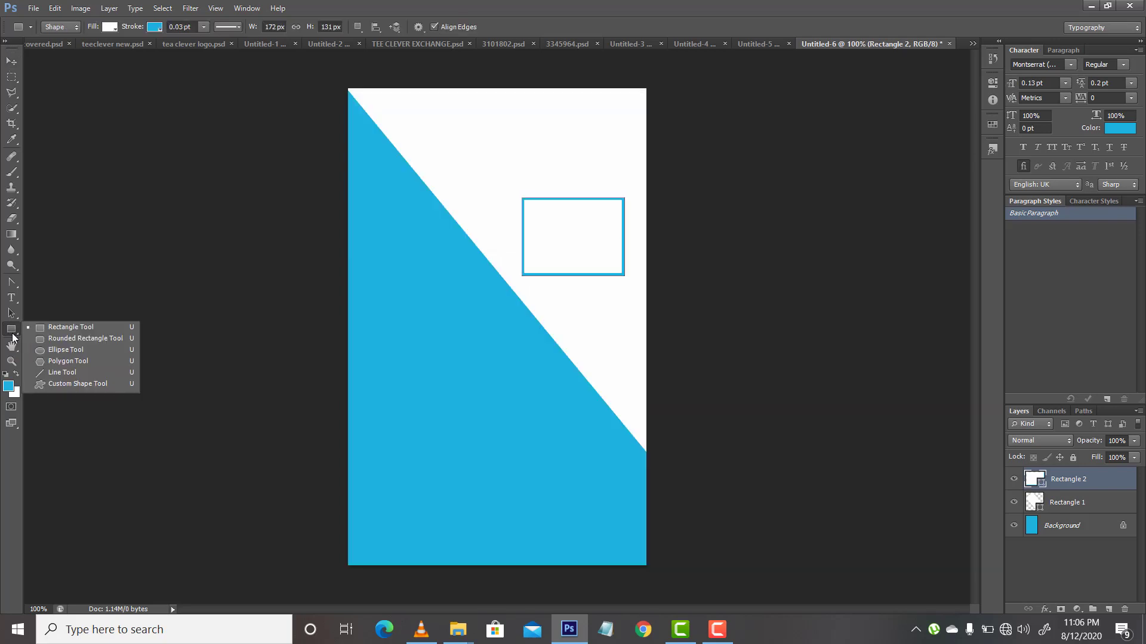
{"action": "left_click_drag", "start_coordinate": [492, 190], "coordinate": [587, 291]}
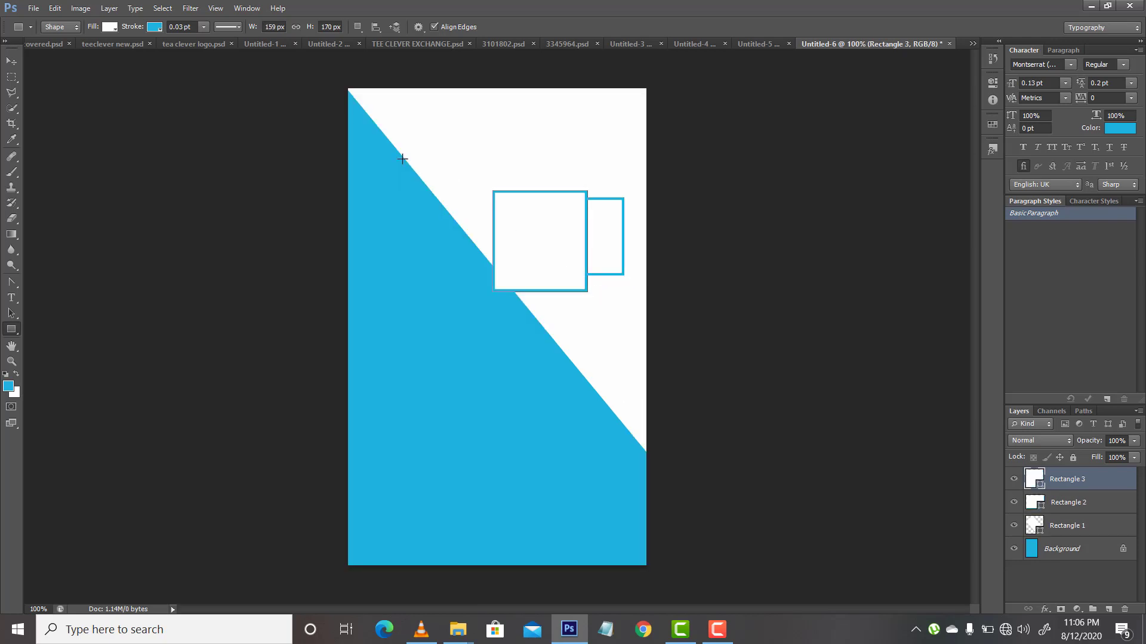
{"action": "left_click", "coordinate": [156, 27]}
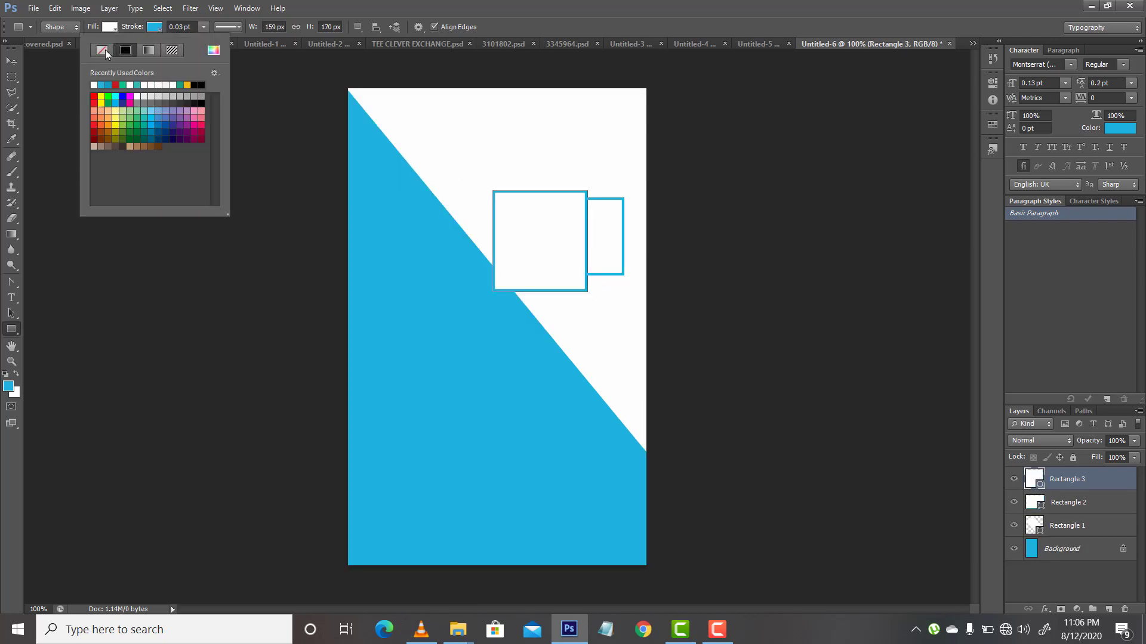
{"action": "left_click", "coordinate": [104, 51]}
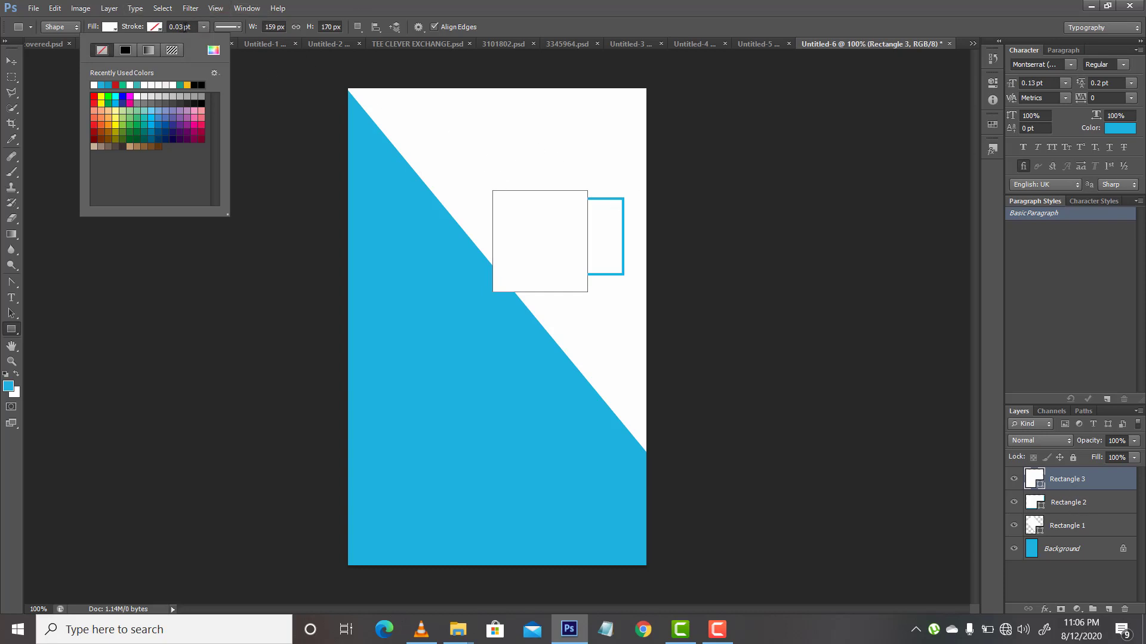
Step: Try to change the stroke width of the new borderless rectangle
{"action": "left_click", "coordinate": [181, 27]}
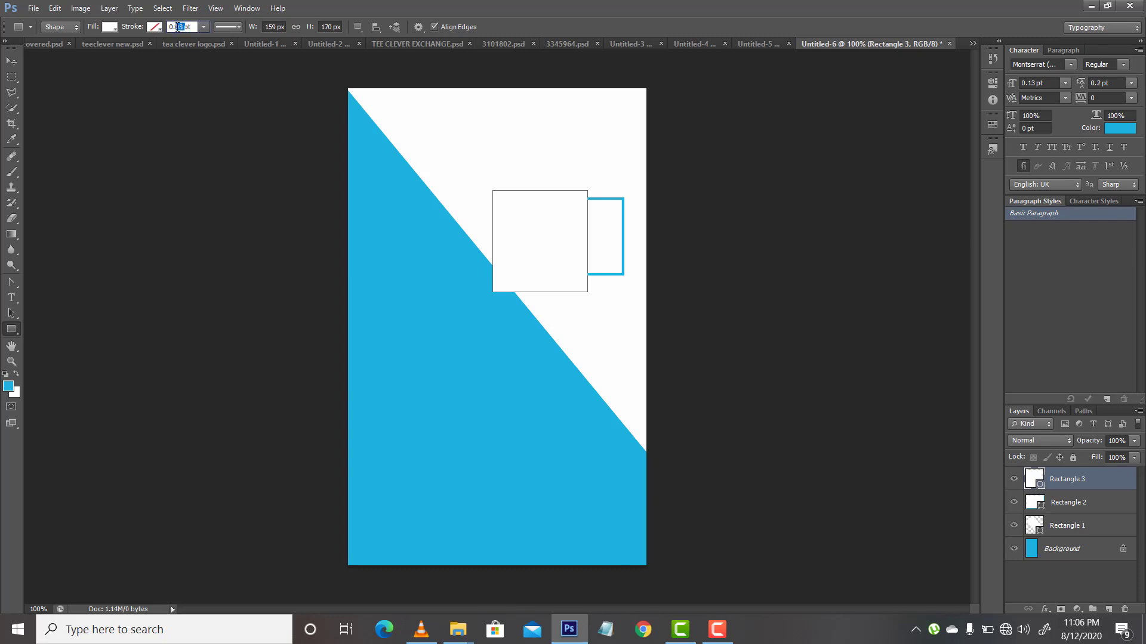
{"action": "key", "text": "BackSpace"}
{"action": "key", "text": "BackSpace"}
{"action": "key", "text": "Return"}
{"action": "key", "text": "a"}
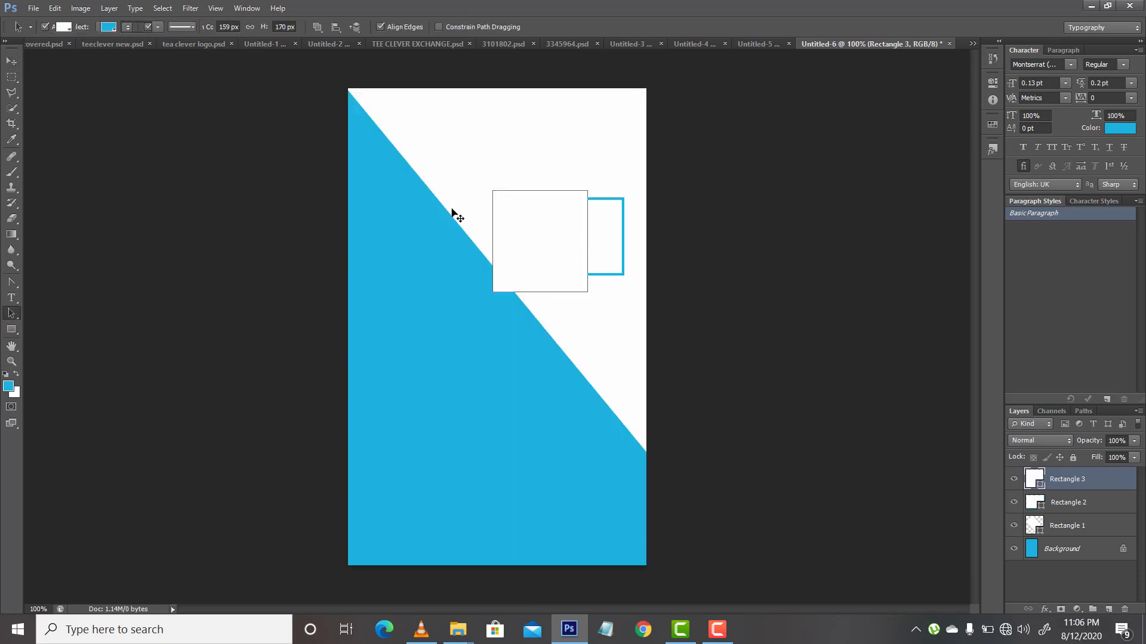
Step: Rotate the borderless rectangle to about -46° and scale it to about 81% width and 139% height
{"action": "key", "text": "v"}
{"action": "left_click_drag", "start_coordinate": [489, 183], "coordinate": [466, 216]}
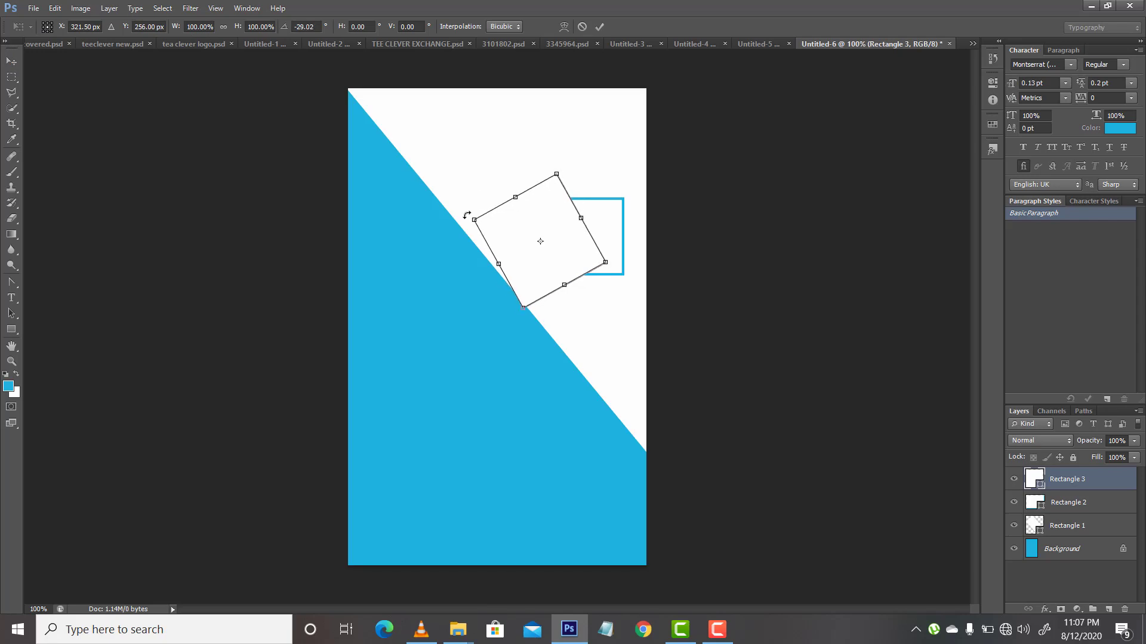
{"action": "mouse_move", "coordinate": [532, 276]}
{"action": "left_mouse_down"}
{"action": "mouse_move", "coordinate": [547, 293]}
{"action": "mouse_move", "coordinate": [532, 277]}
{"action": "mouse_move", "coordinate": [545, 269]}
{"action": "left_mouse_up"}
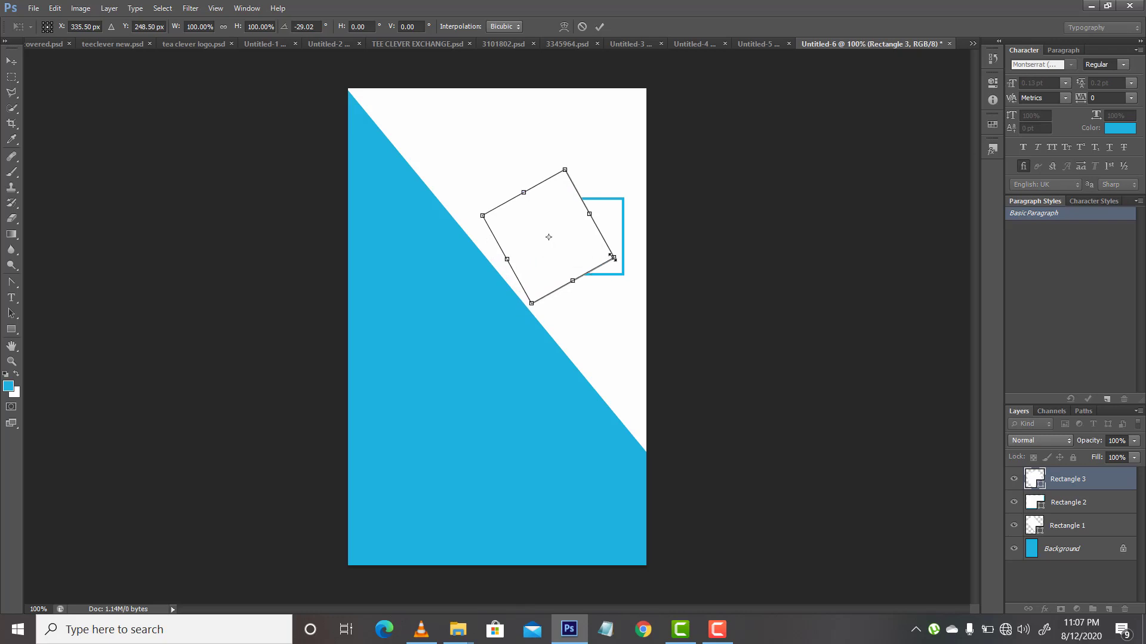
{"action": "left_click_drag", "start_coordinate": [614, 258], "coordinate": [619, 303]}
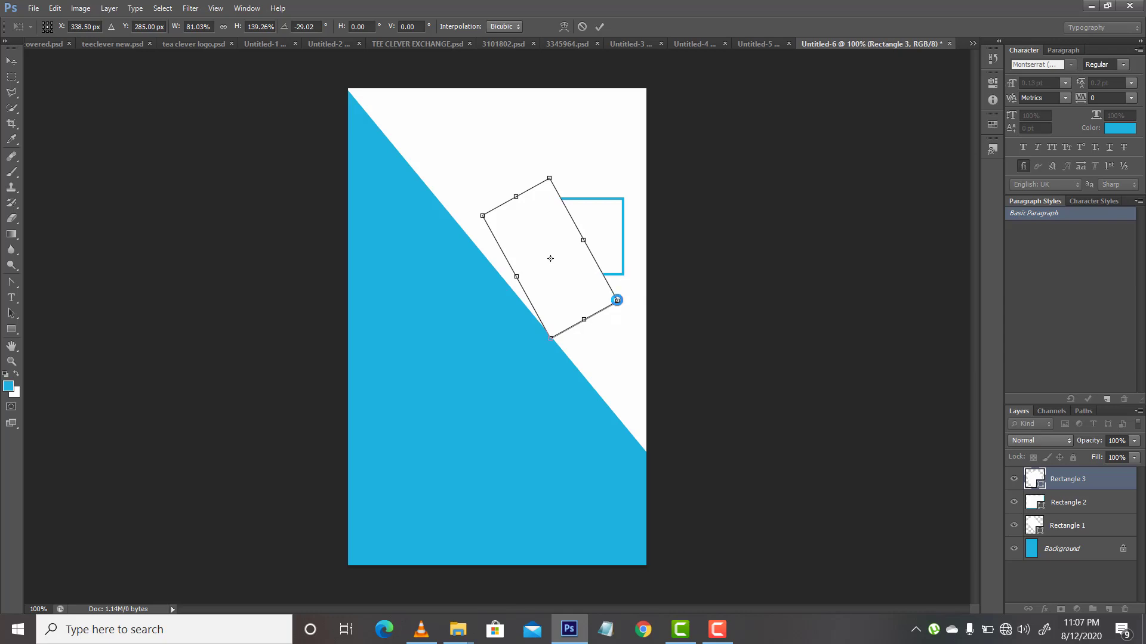
{"action": "left_click_drag", "start_coordinate": [468, 208], "coordinate": [472, 230]}
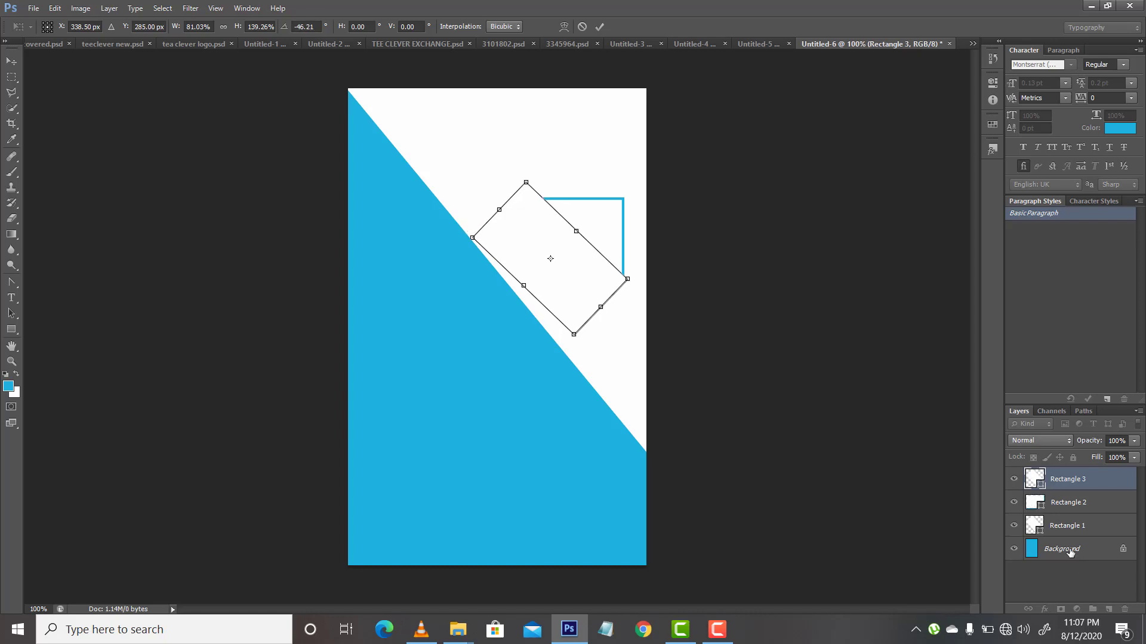
{"action": "key", "text": "Return"}
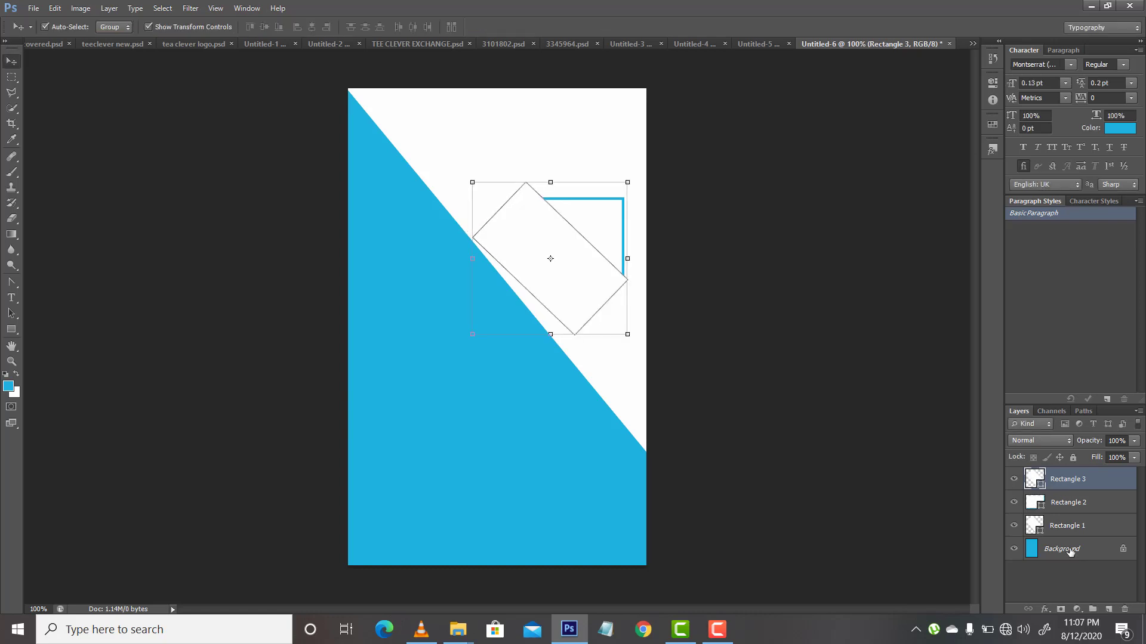
Step: Select the Rectangle 2 and Rectangle 3 layers and move both shapes together onto the diagonal edge
{"action": "left_click", "coordinate": [1069, 550]}
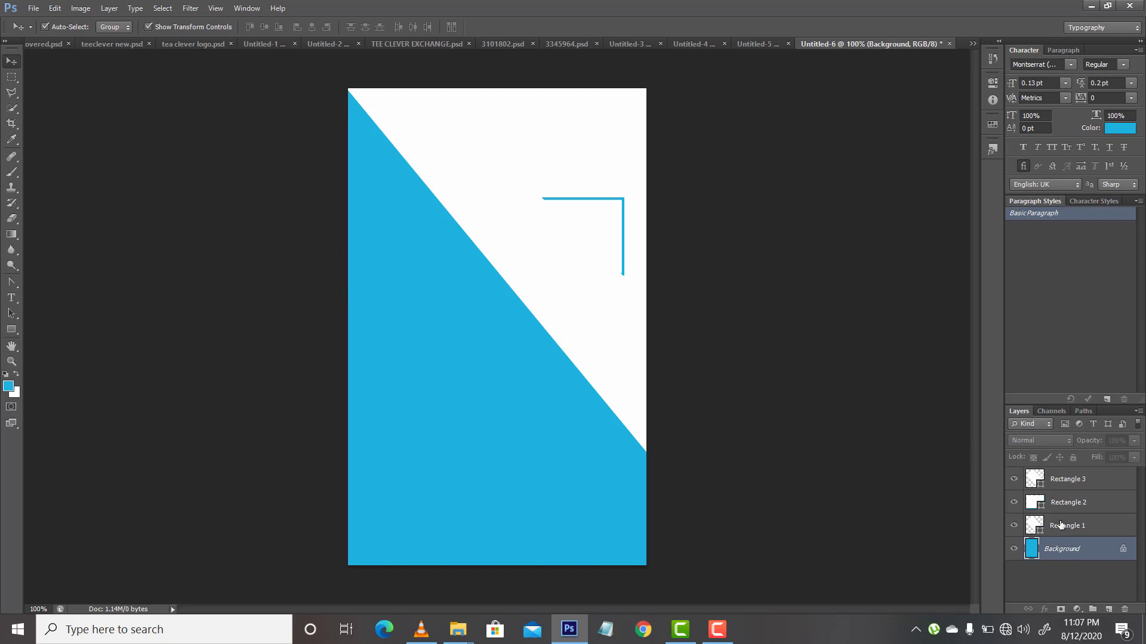
{"action": "left_click", "coordinate": [1060, 525]}
{"action": "left_click", "coordinate": [1060, 508]}
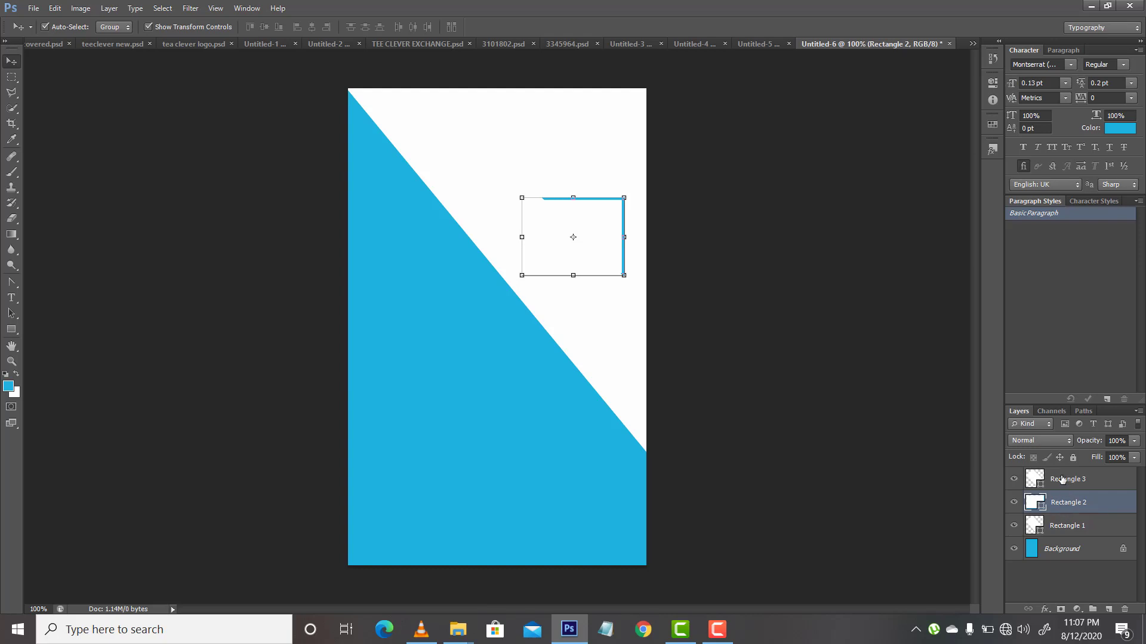
{"action": "left_click", "coordinate": [1067, 480], "text": "shift"}
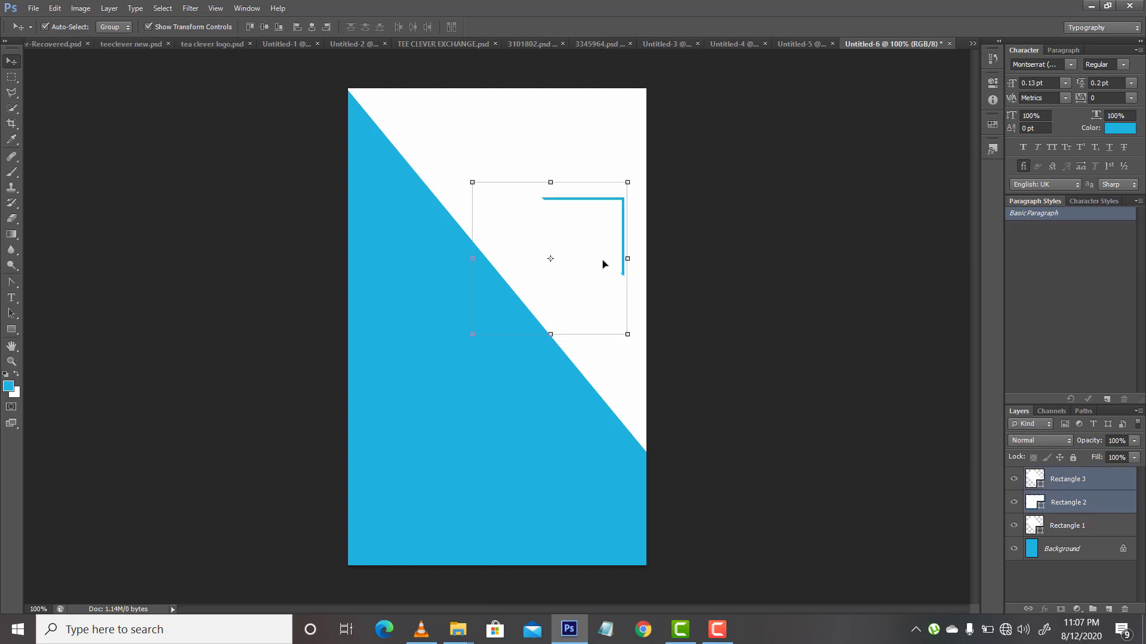
{"action": "left_click_drag", "start_coordinate": [602, 264], "coordinate": [542, 309]}
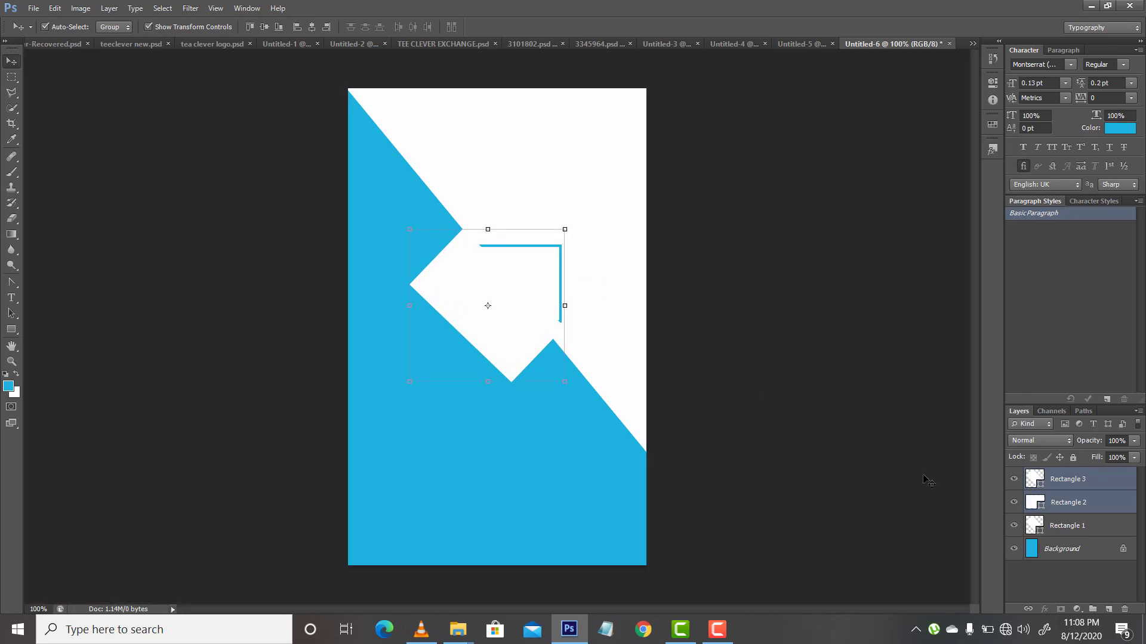
{"action": "mouse_move", "coordinate": [545, 280]}
{"action": "left_mouse_down"}
{"action": "mouse_move", "coordinate": [558, 263]}
{"action": "mouse_move", "coordinate": [541, 280]}
{"action": "left_mouse_up"}
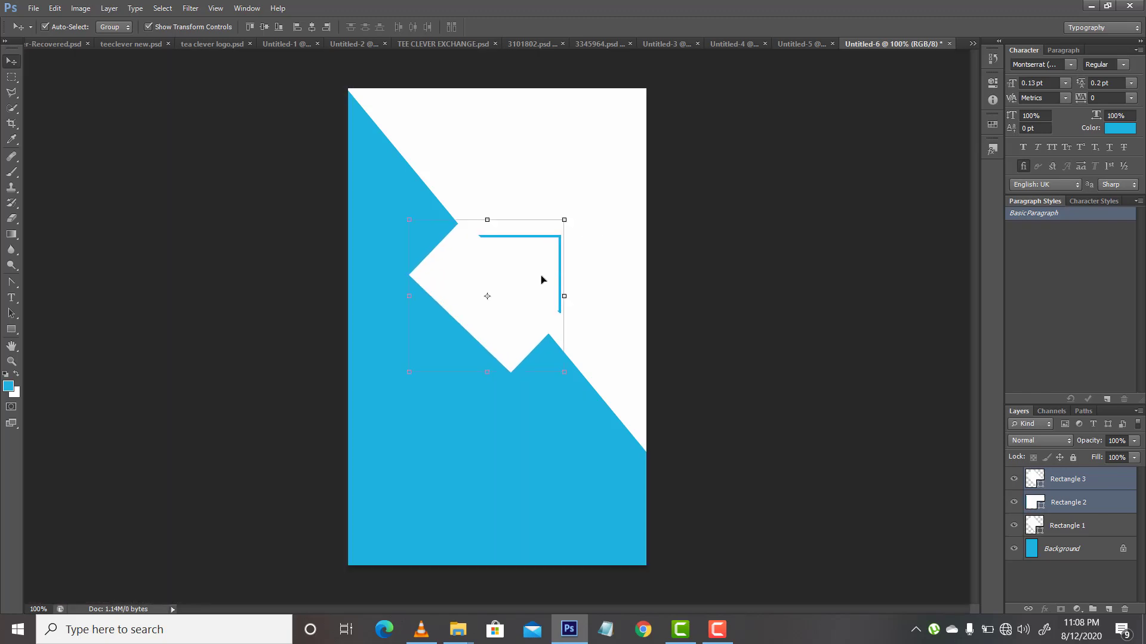
Step: Rasterize the Rectangle 3 layer and erase the rotated white shape covering the outlined rectangle
{"action": "left_click", "coordinate": [11, 219]}
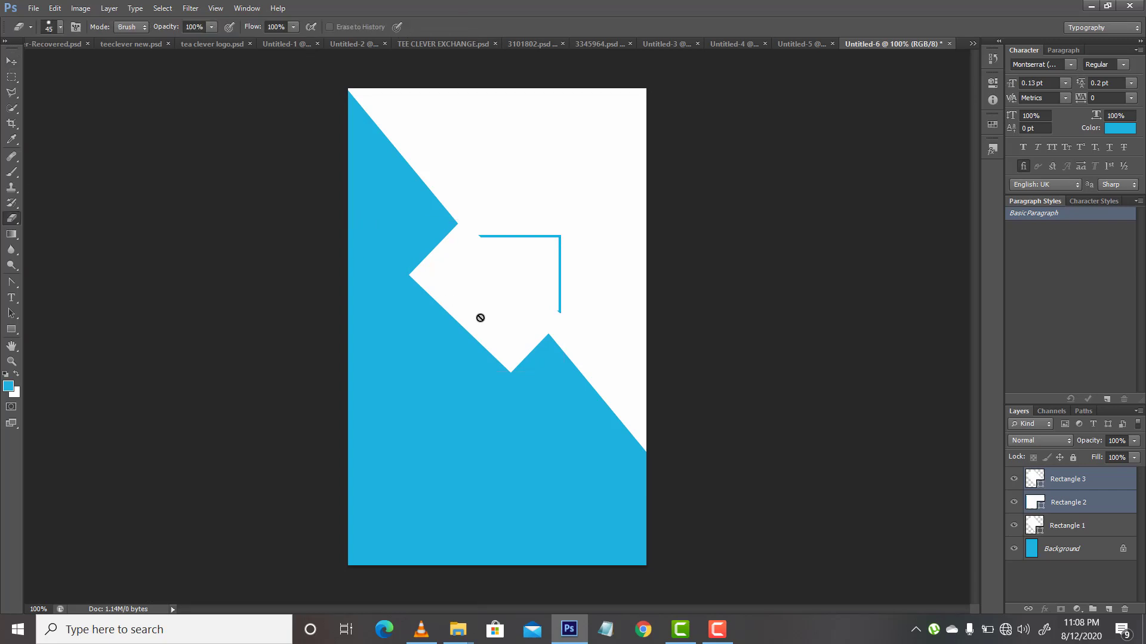
{"action": "left_click", "coordinate": [478, 318]}
{"action": "key", "text": "Return"}
{"action": "left_click", "coordinate": [1076, 503]}
{"action": "left_click", "coordinate": [1064, 478]}
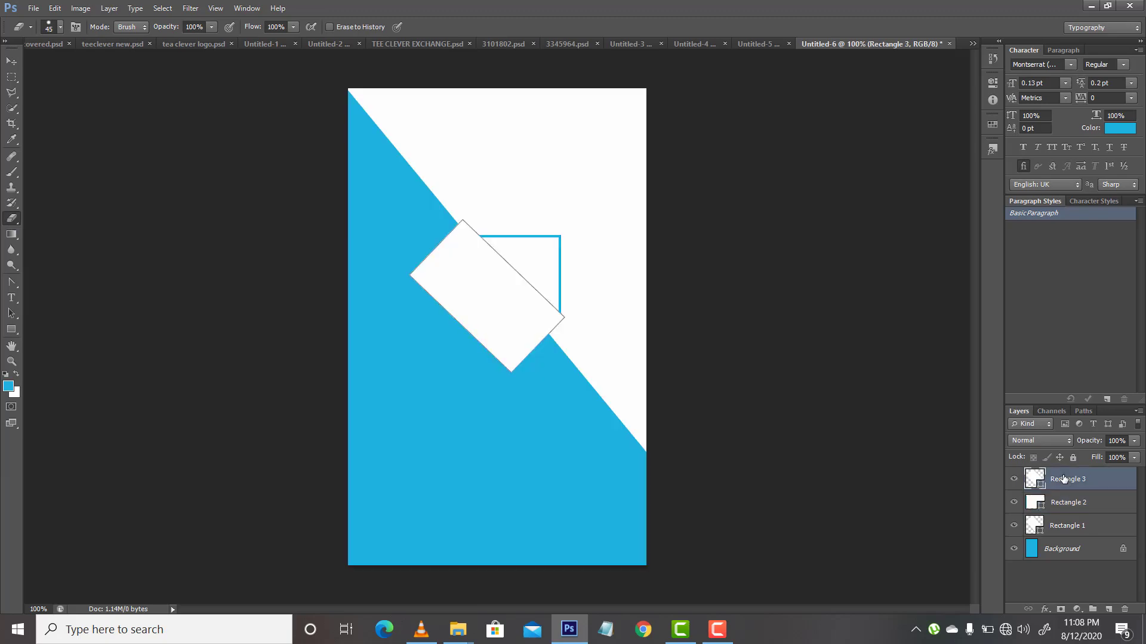
{"action": "left_click", "coordinate": [478, 318]}
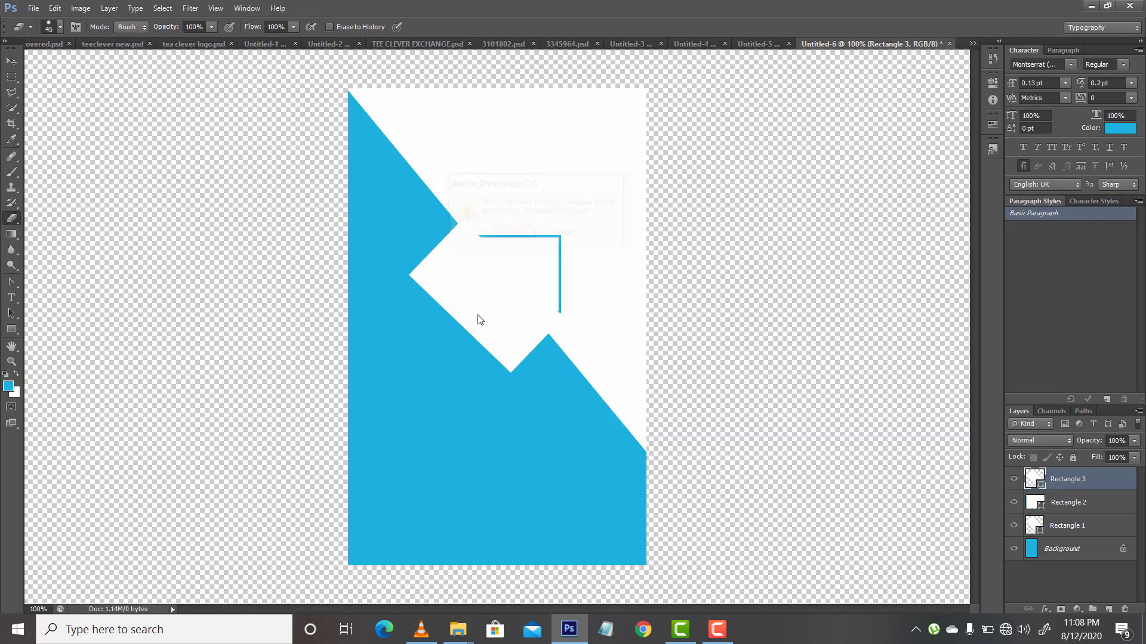
{"action": "key", "text": "Return"}
{"action": "mouse_move", "coordinate": [422, 264]}
{"action": "left_mouse_down"}
{"action": "mouse_move", "coordinate": [494, 337]}
{"action": "mouse_move", "coordinate": [410, 274]}
{"action": "mouse_move", "coordinate": [510, 352]}
{"action": "mouse_move", "coordinate": [436, 266]}
{"action": "mouse_move", "coordinate": [496, 327]}
{"action": "mouse_move", "coordinate": [446, 260]}
{"action": "mouse_move", "coordinate": [529, 380]}
{"action": "mouse_move", "coordinate": [536, 353]}
{"action": "mouse_move", "coordinate": [509, 329]}
{"action": "mouse_move", "coordinate": [558, 358]}
{"action": "mouse_move", "coordinate": [444, 239]}
{"action": "mouse_move", "coordinate": [562, 349]}
{"action": "mouse_move", "coordinate": [482, 289]}
{"action": "mouse_move", "coordinate": [449, 237]}
{"action": "mouse_move", "coordinate": [536, 324]}
{"action": "left_mouse_up"}
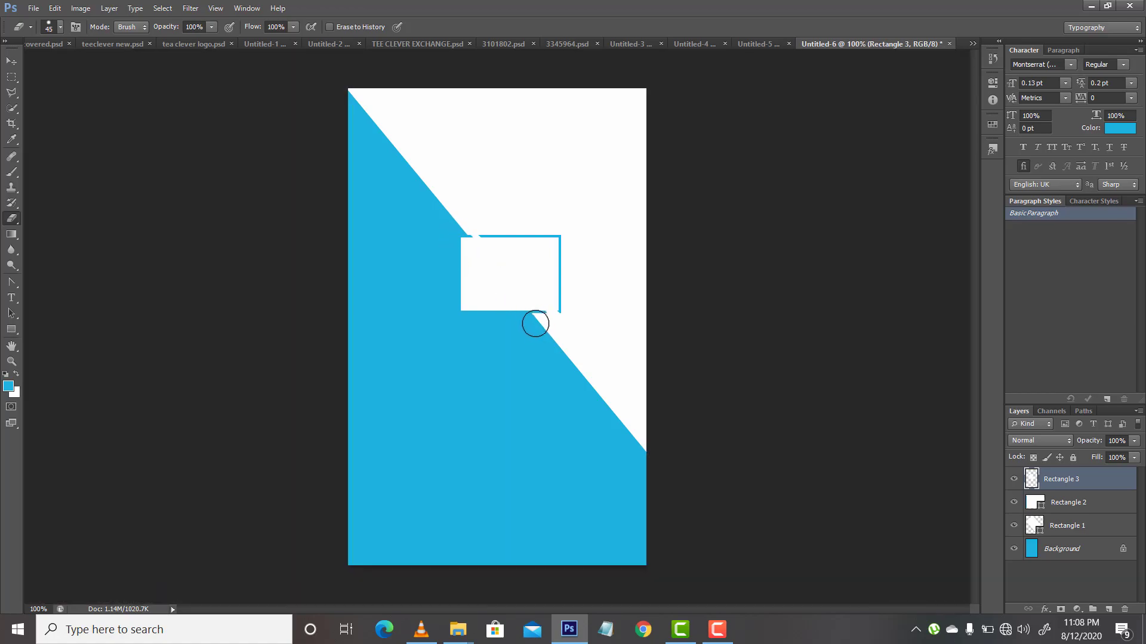
Step: Rasterize the Rectangle 2 layer for use with the Eraser tool
{"action": "left_click", "coordinate": [1055, 505]}
{"action": "key", "text": "v"}
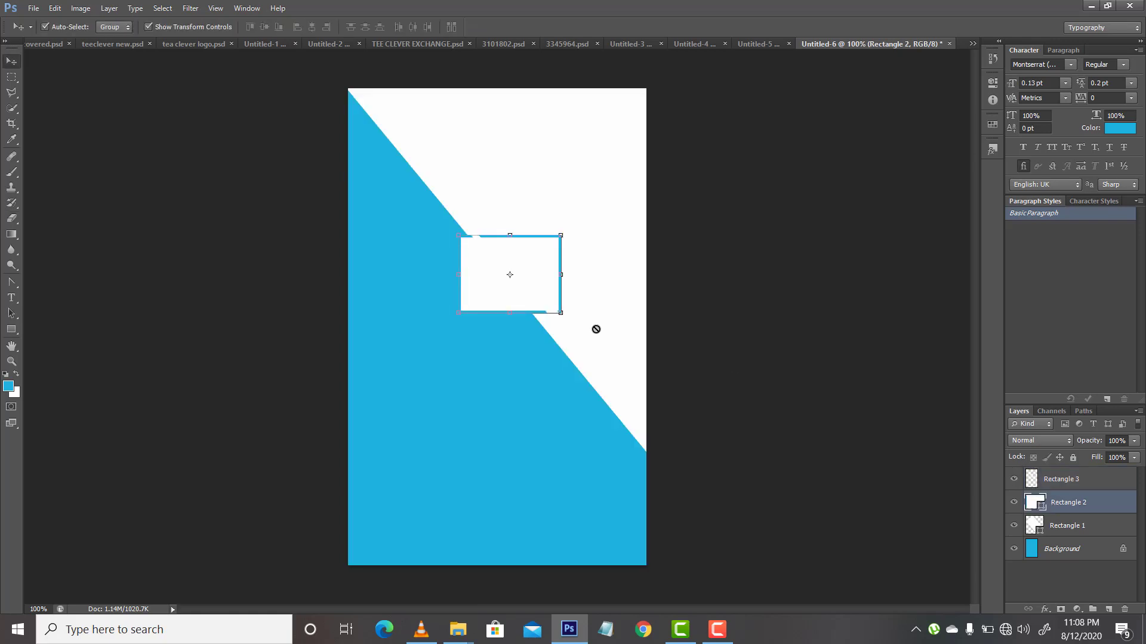
{"action": "left_click", "coordinate": [12, 218]}
{"action": "left_click", "coordinate": [469, 292]}
{"action": "key", "text": "Return"}
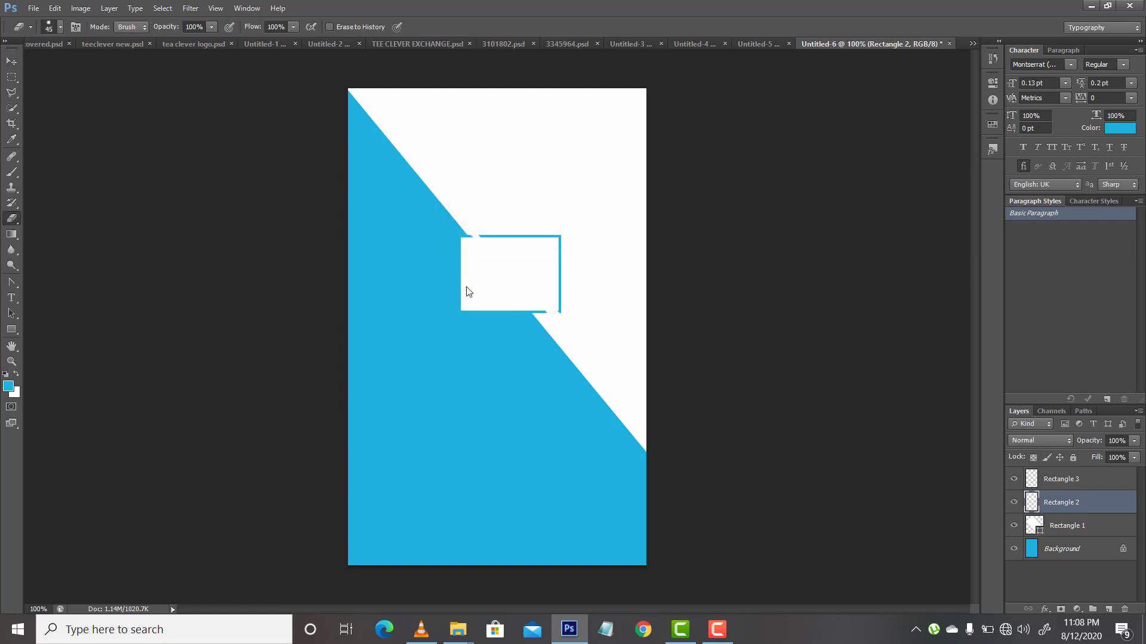
Step: Erase the rest of Rectangle 2's white area over the blue half and move its remaining outline corner farther into the white area
{"action": "mouse_move", "coordinate": [466, 289]}
{"action": "left_mouse_down"}
{"action": "mouse_move", "coordinate": [458, 246]}
{"action": "mouse_move", "coordinate": [473, 315]}
{"action": "mouse_move", "coordinate": [484, 323]}
{"action": "mouse_move", "coordinate": [456, 287]}
{"action": "mouse_move", "coordinate": [501, 328]}
{"action": "mouse_move", "coordinate": [484, 305]}
{"action": "mouse_move", "coordinate": [523, 331]}
{"action": "mouse_move", "coordinate": [521, 319]}
{"action": "mouse_move", "coordinate": [539, 322]}
{"action": "mouse_move", "coordinate": [476, 280]}
{"action": "mouse_move", "coordinate": [505, 297]}
{"action": "mouse_move", "coordinate": [453, 240]}
{"action": "mouse_move", "coordinate": [482, 273]}
{"action": "mouse_move", "coordinate": [460, 242]}
{"action": "left_mouse_up"}
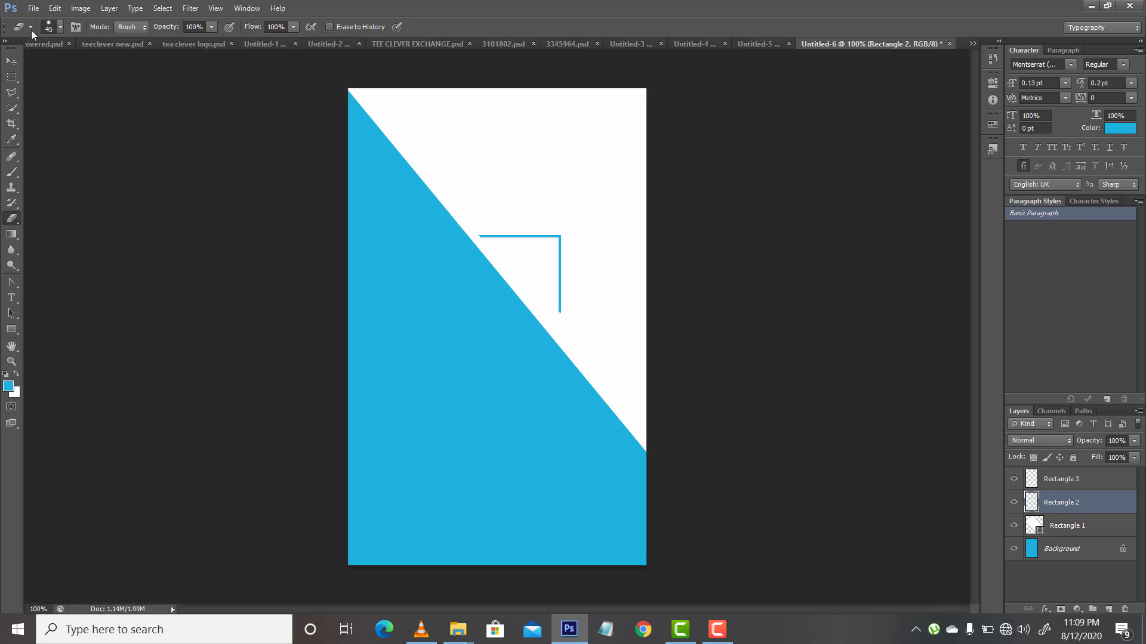
{"action": "left_click", "coordinate": [12, 61]}
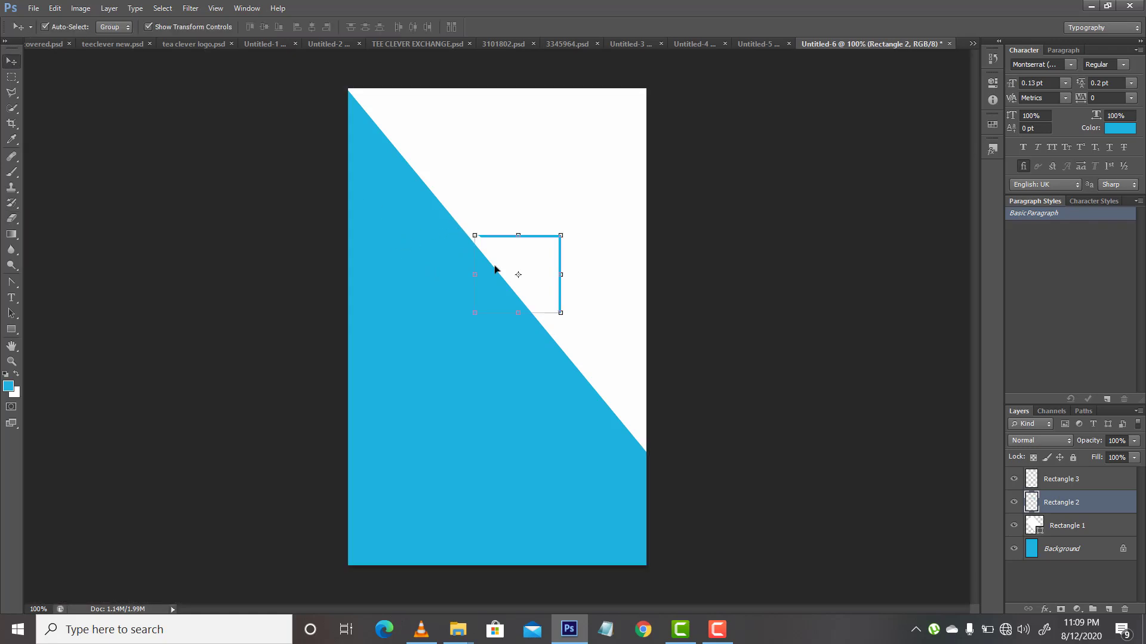
{"action": "mouse_move", "coordinate": [527, 247]}
{"action": "left_mouse_down"}
{"action": "mouse_move", "coordinate": [560, 215]}
{"action": "mouse_move", "coordinate": [554, 180]}
{"action": "mouse_move", "coordinate": [530, 187]}
{"action": "mouse_move", "coordinate": [542, 229]}
{"action": "mouse_move", "coordinate": [497, 274]}
{"action": "mouse_move", "coordinate": [543, 231]}
{"action": "left_mouse_up"}
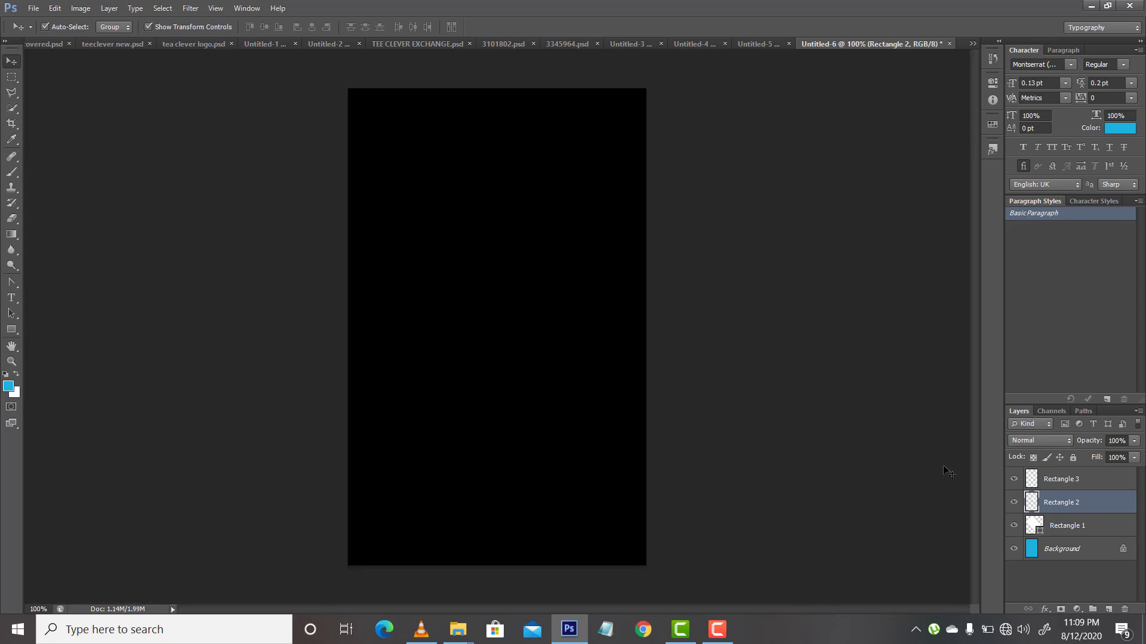
Step: Hide the Rectangle 3 layer and move the Rectangle 2 outline corner back over the diagonal edge
{"action": "left_click", "coordinate": [1045, 480]}
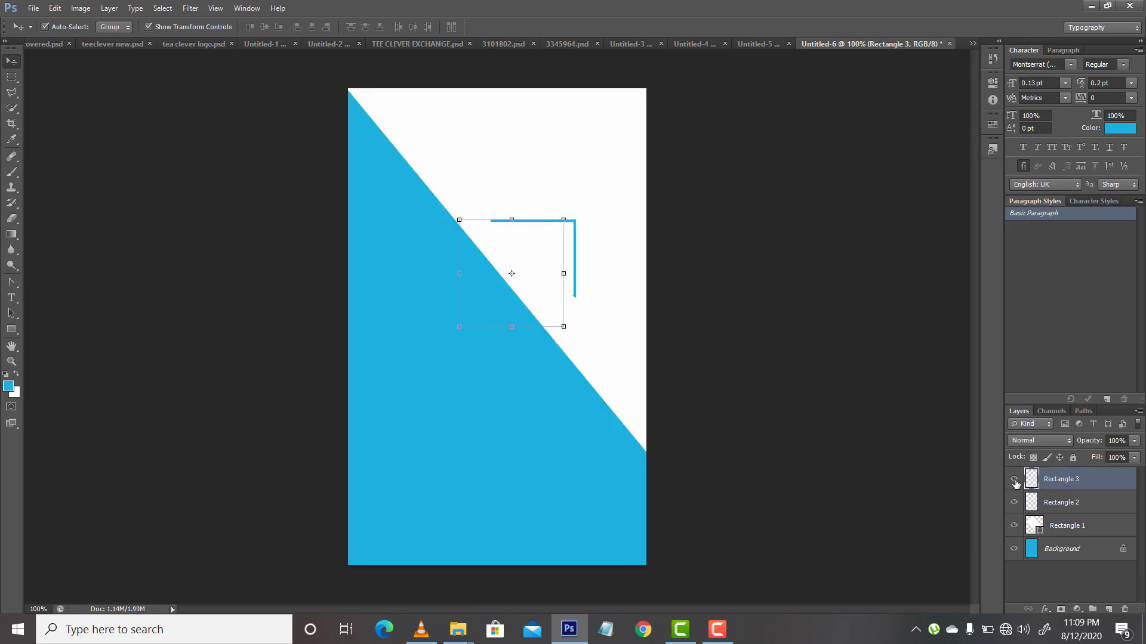
{"action": "left_click", "coordinate": [1015, 481]}
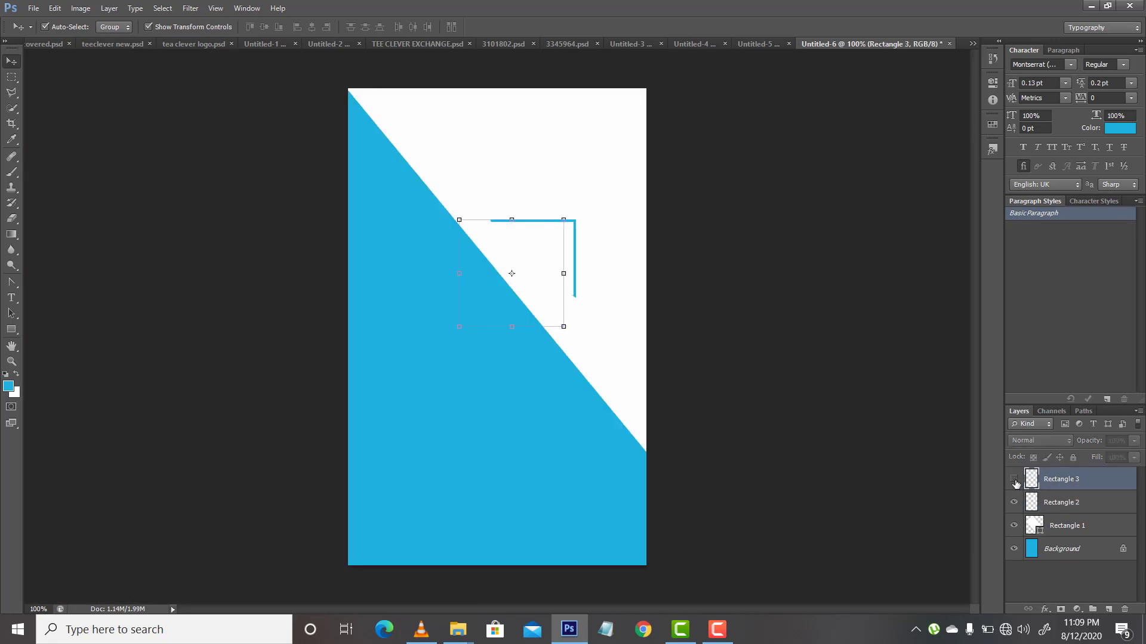
{"action": "left_click", "coordinate": [1068, 502]}
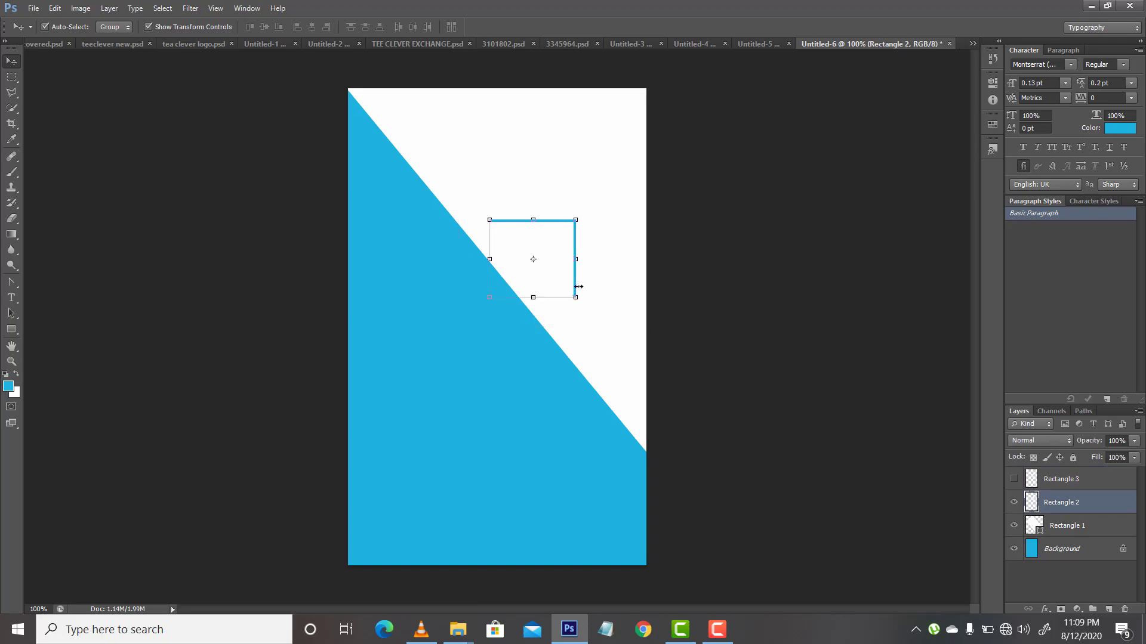
{"action": "left_click_drag", "start_coordinate": [563, 281], "coordinate": [523, 291]}
Step: Erase the leftover white of Rectangle 2 that overlaps the blue area along the diagonal with the Eraser tool
{"action": "left_click", "coordinate": [12, 218]}
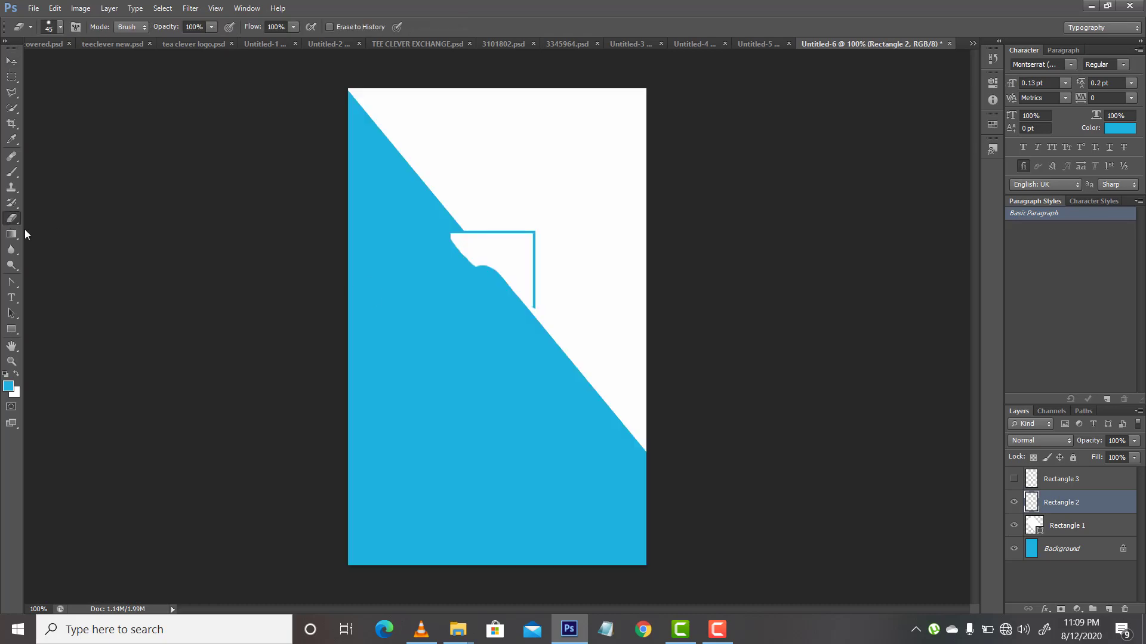
{"action": "mouse_move", "coordinate": [482, 271]}
{"action": "left_mouse_down"}
{"action": "mouse_move", "coordinate": [438, 246]}
{"action": "mouse_move", "coordinate": [492, 276]}
{"action": "mouse_move", "coordinate": [462, 255]}
{"action": "left_mouse_up"}
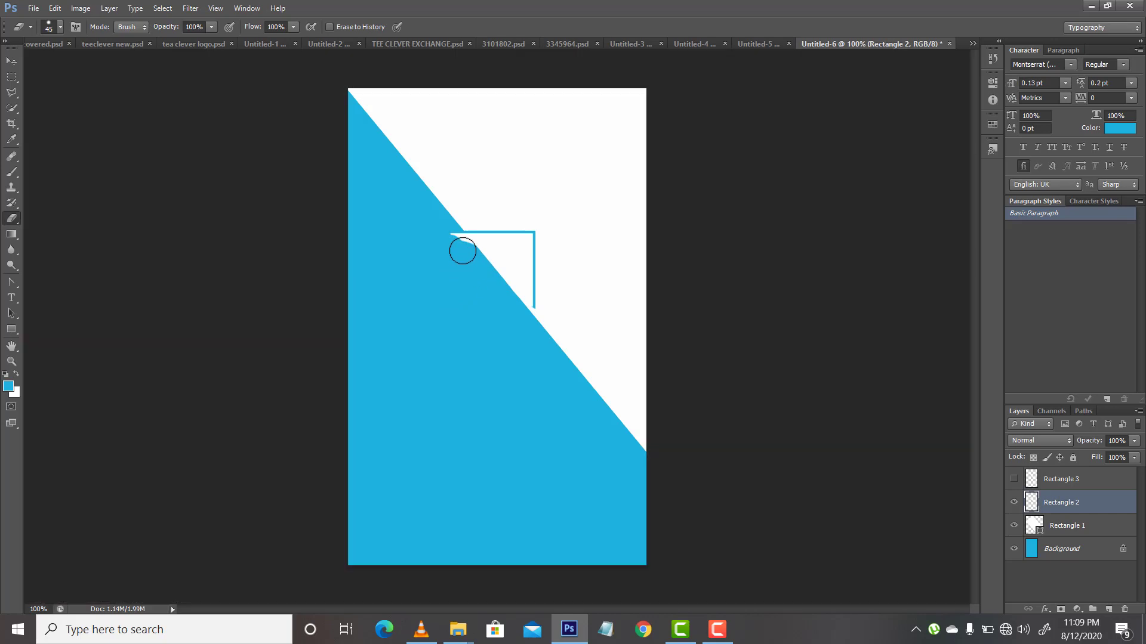
{"action": "left_click", "coordinate": [463, 249]}
{"action": "left_click", "coordinate": [459, 248]}
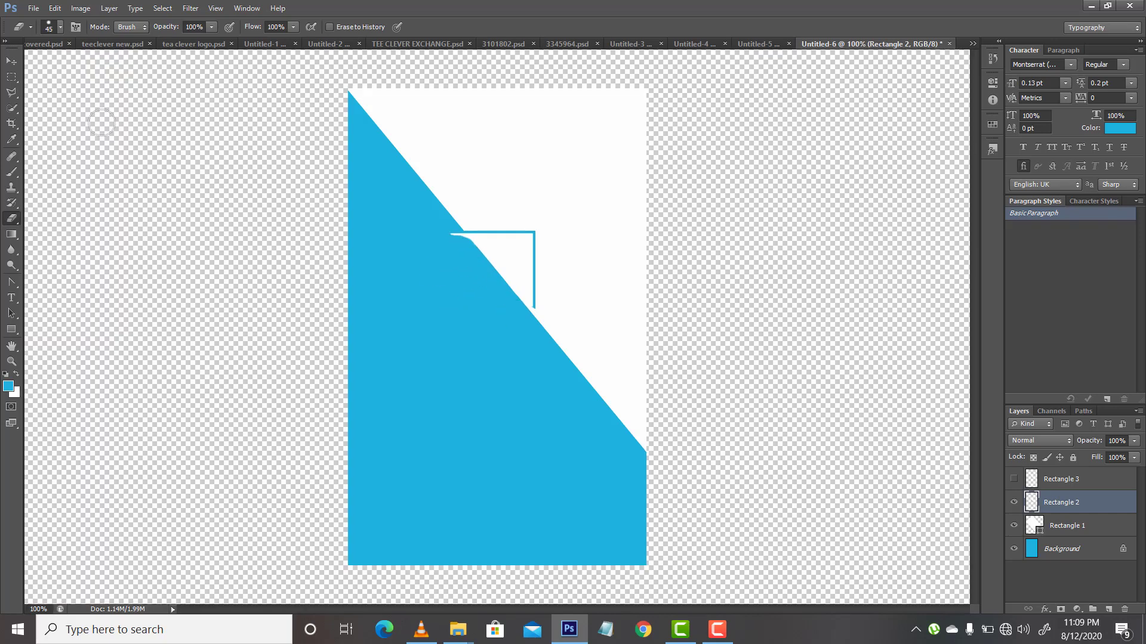
Step: Move the Rectangle 2 outline corner up and away from the diagonal so it sits in the white area
{"action": "left_click", "coordinate": [11, 61]}
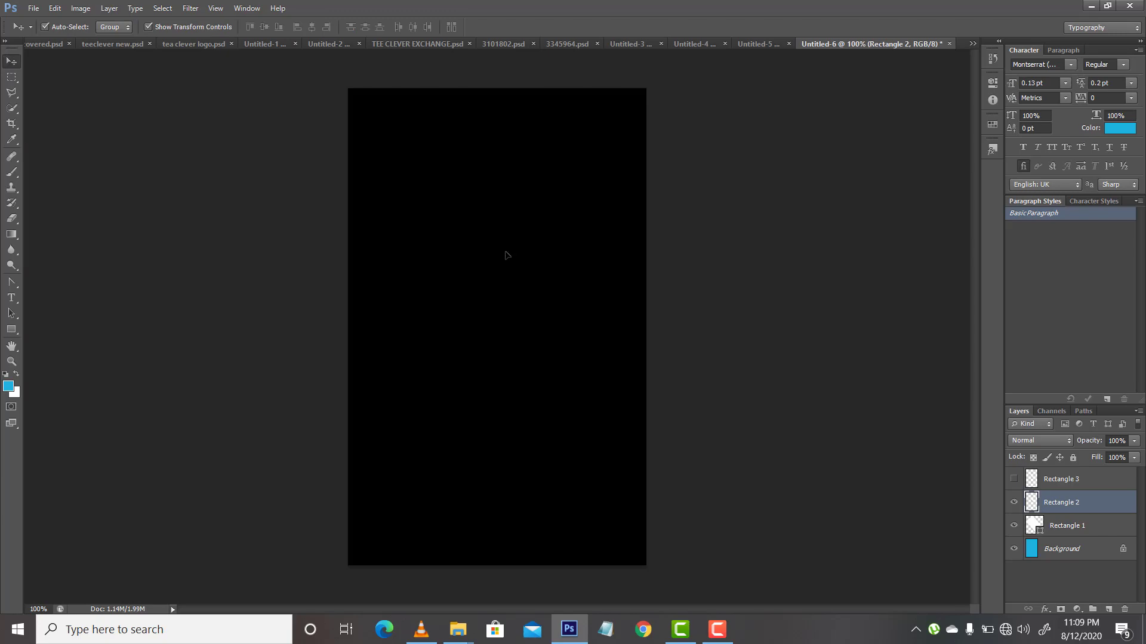
{"action": "left_click_drag", "start_coordinate": [505, 251], "coordinate": [517, 227]}
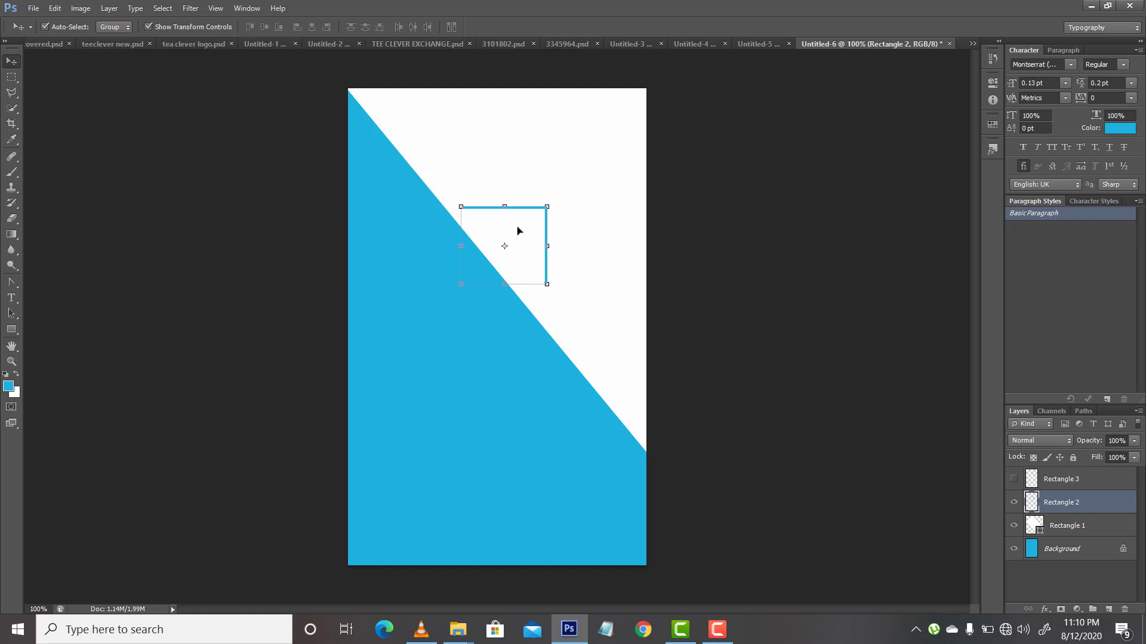
{"action": "left_click_drag", "start_coordinate": [518, 230], "coordinate": [537, 226]}
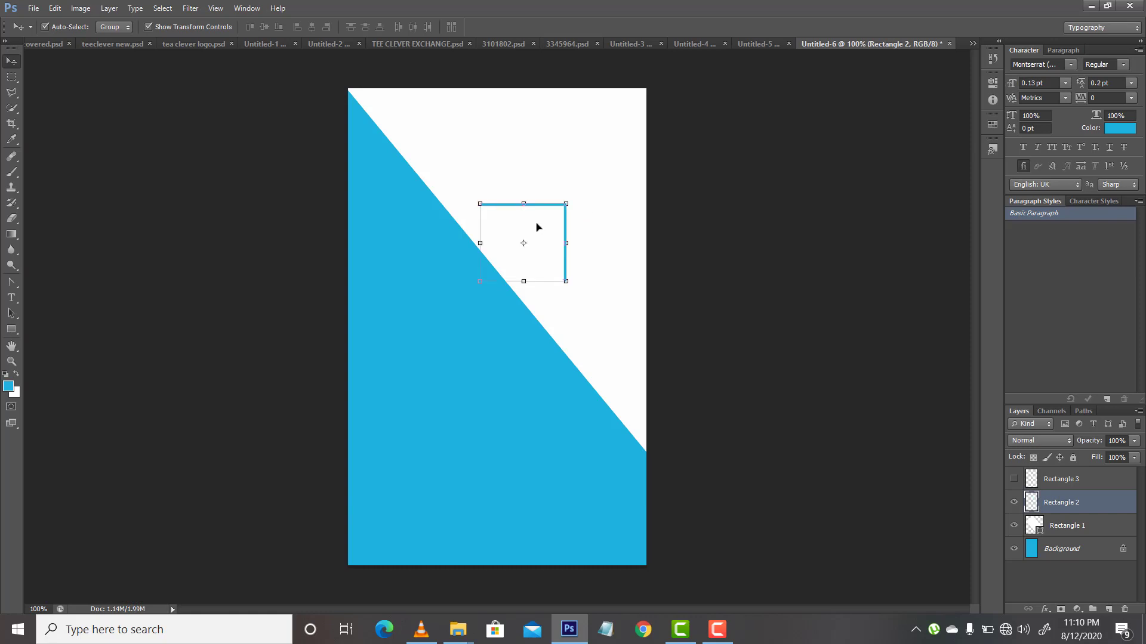
Step: Draw a diagonal line joining the two open ends of the outline corner and resize it to about 141 by 128 px
{"action": "left_click", "coordinate": [14, 330]}
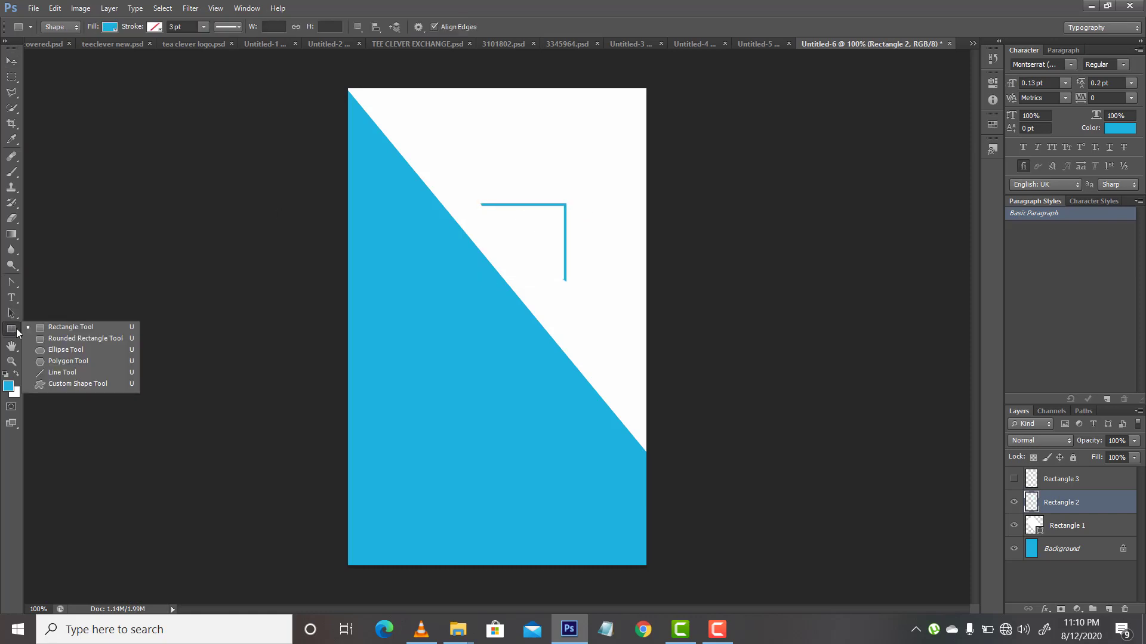
{"action": "left_click", "coordinate": [50, 369]}
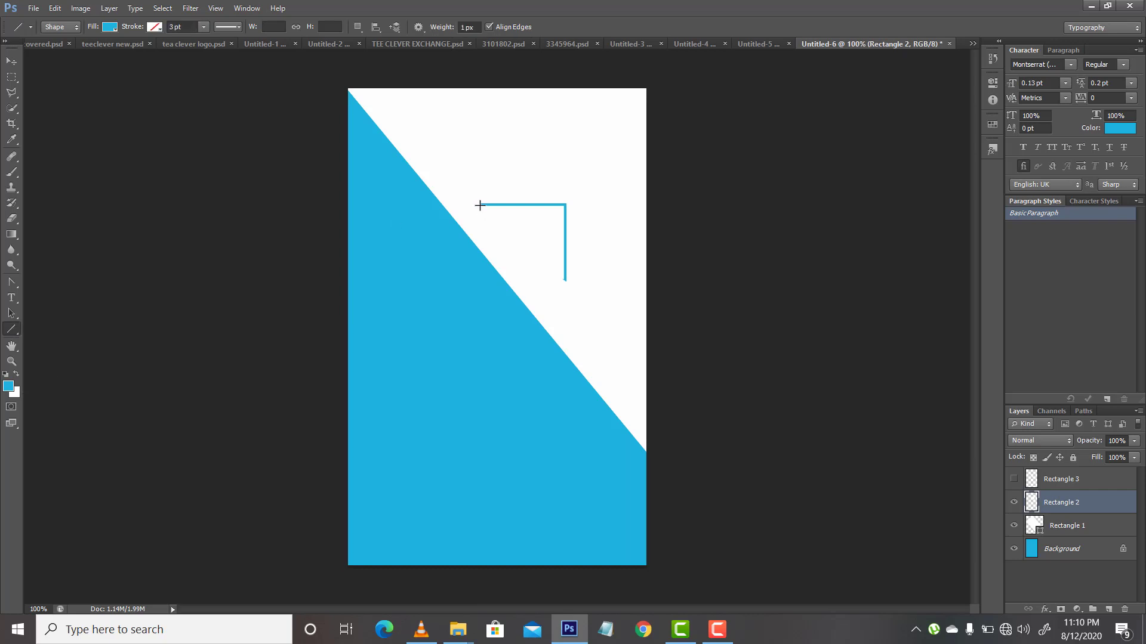
{"action": "left_click_drag", "start_coordinate": [480, 205], "coordinate": [563, 279]}
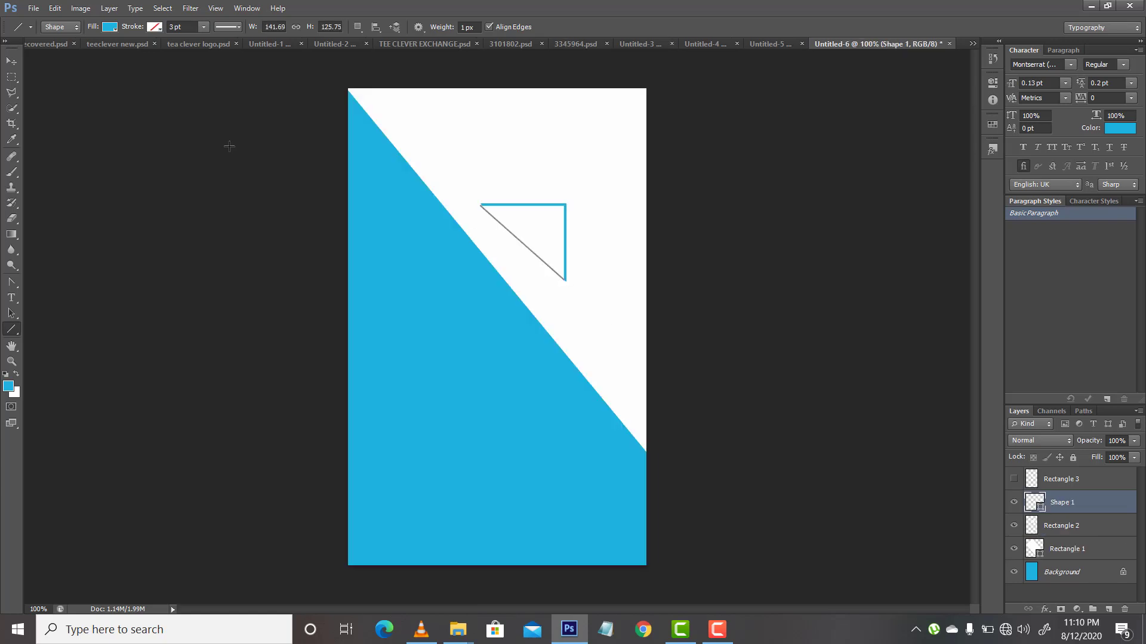
{"action": "left_click", "coordinate": [12, 61]}
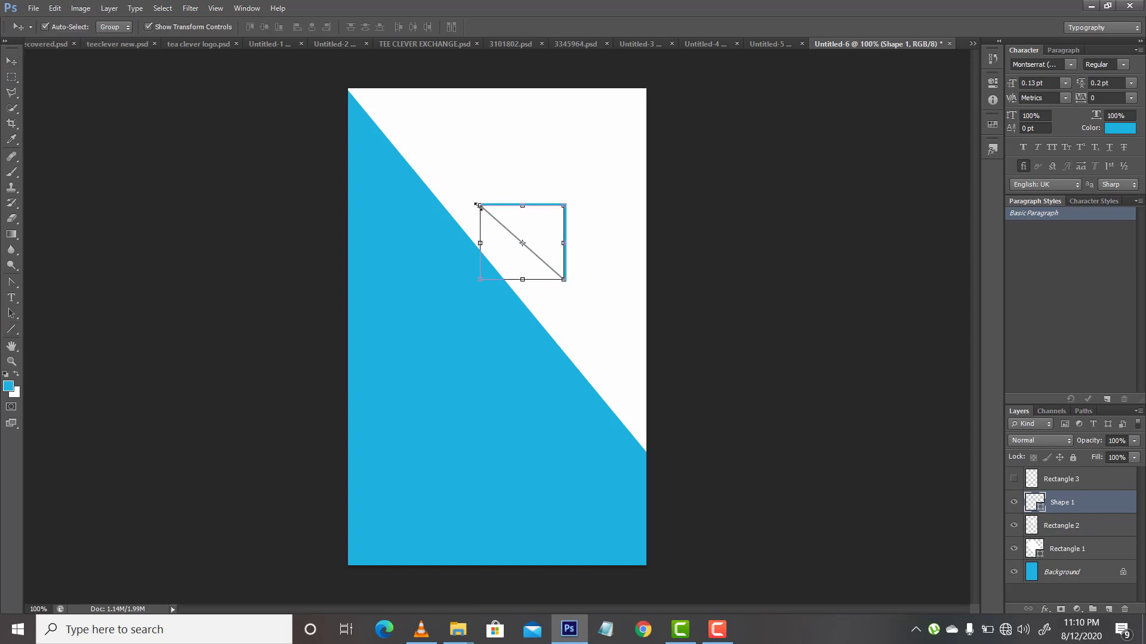
{"action": "left_click_drag", "start_coordinate": [479, 207], "coordinate": [476, 204]}
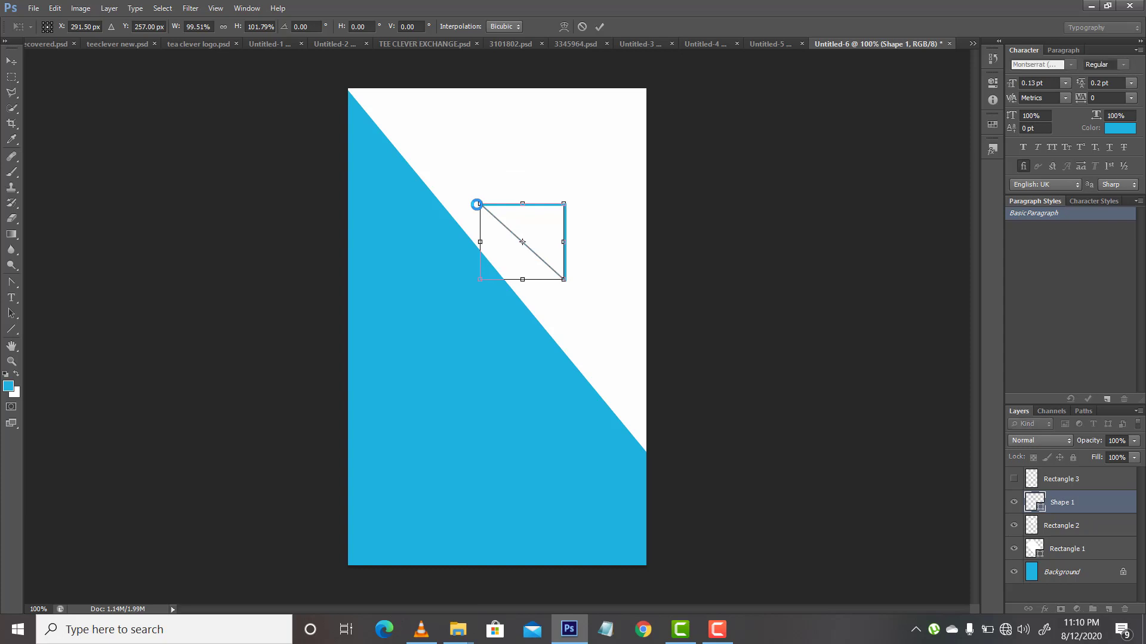
{"action": "key", "text": "Return"}
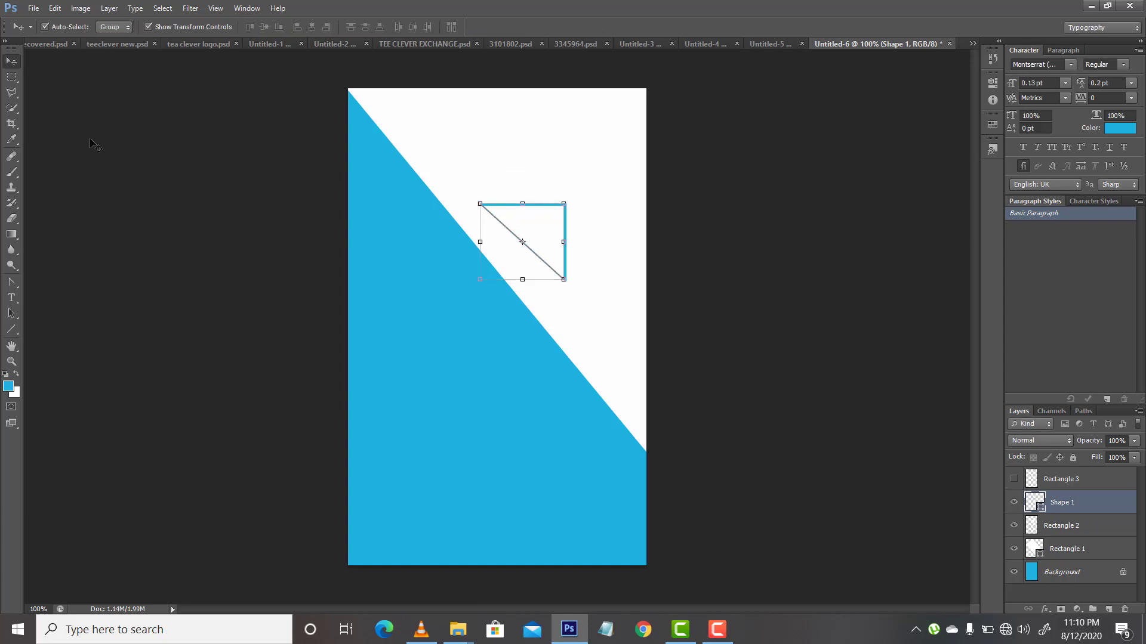
Step: Fill the Shape 1 line with light blue and move its layer above Rectangle 3
{"action": "left_click", "coordinate": [12, 329]}
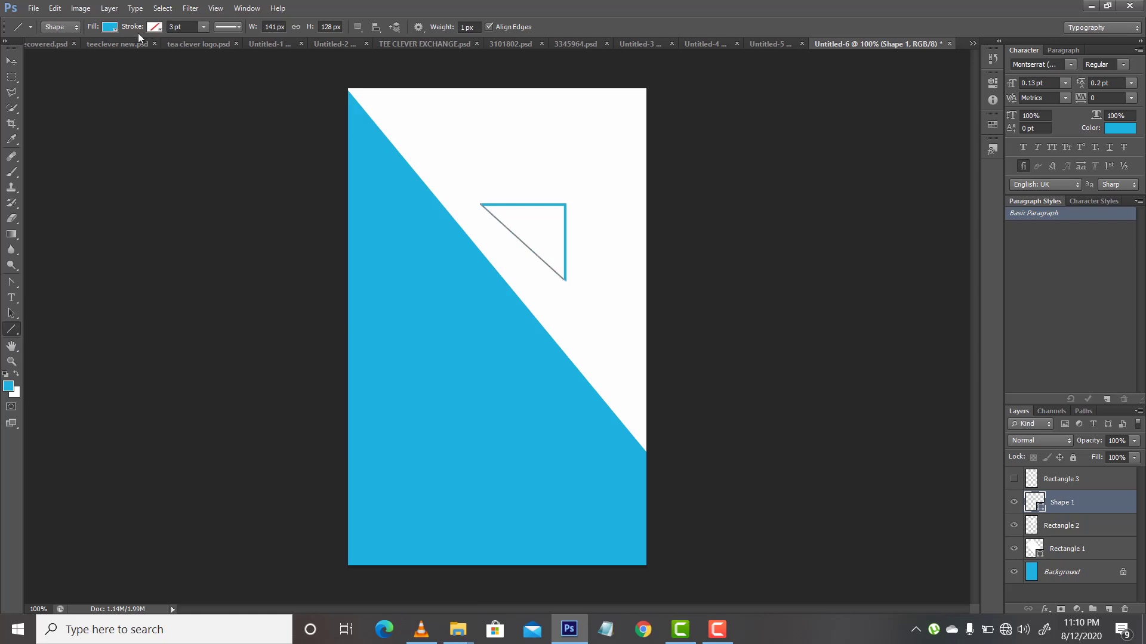
{"action": "left_click", "coordinate": [112, 26]}
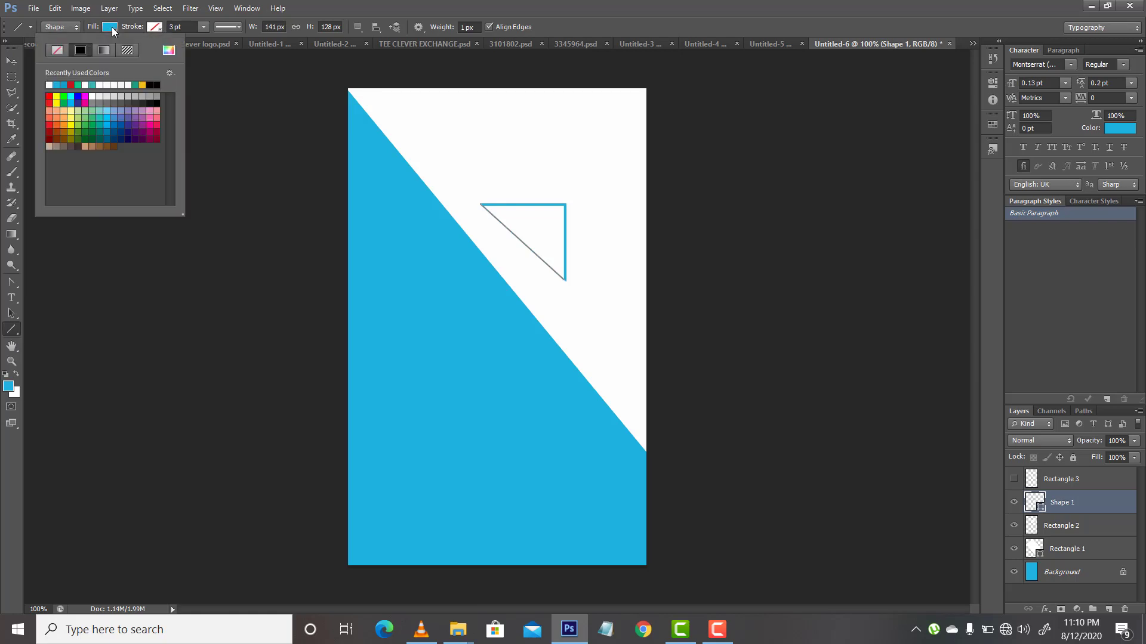
{"action": "left_click", "coordinate": [60, 84]}
{"action": "left_click", "coordinate": [1084, 506]}
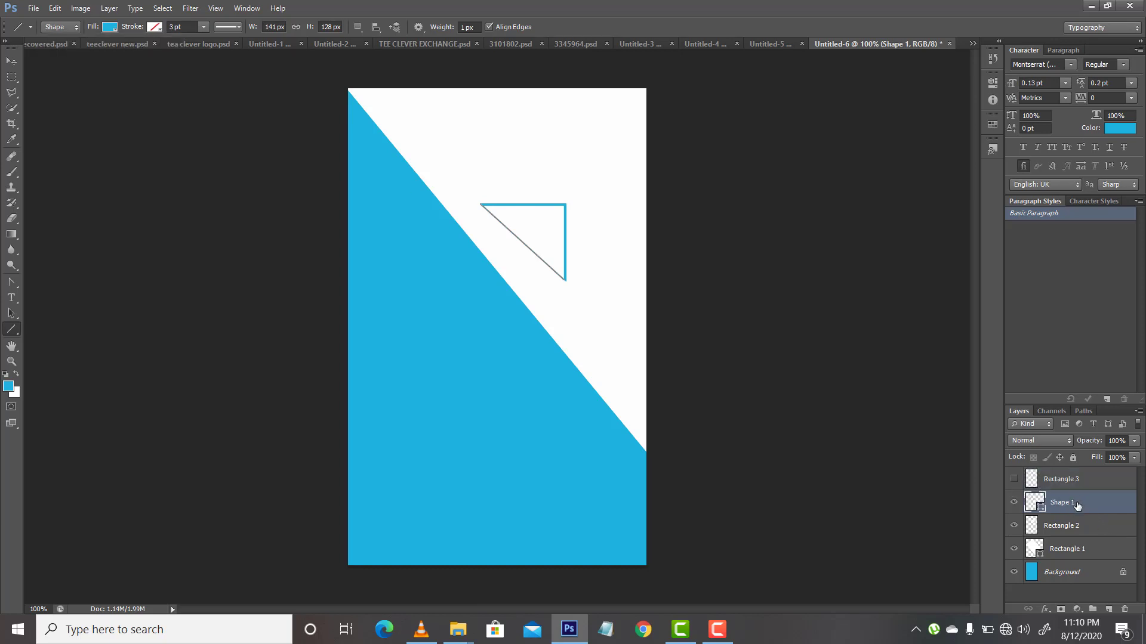
{"action": "left_click_drag", "start_coordinate": [1078, 505], "coordinate": [1067, 474]}
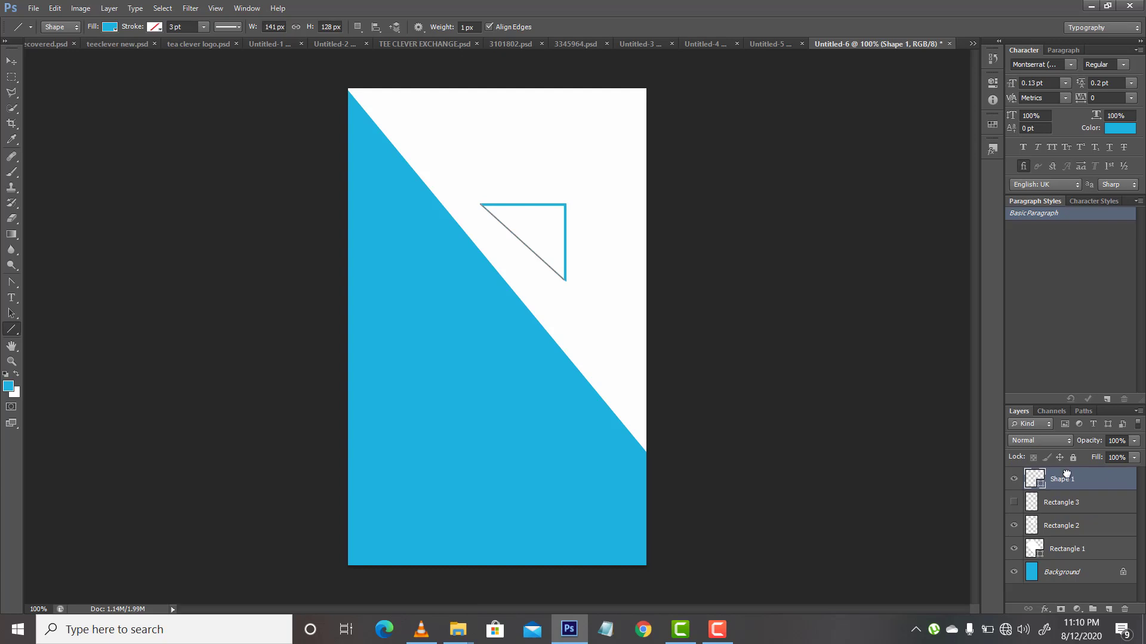
{"action": "left_click", "coordinate": [1069, 574]}
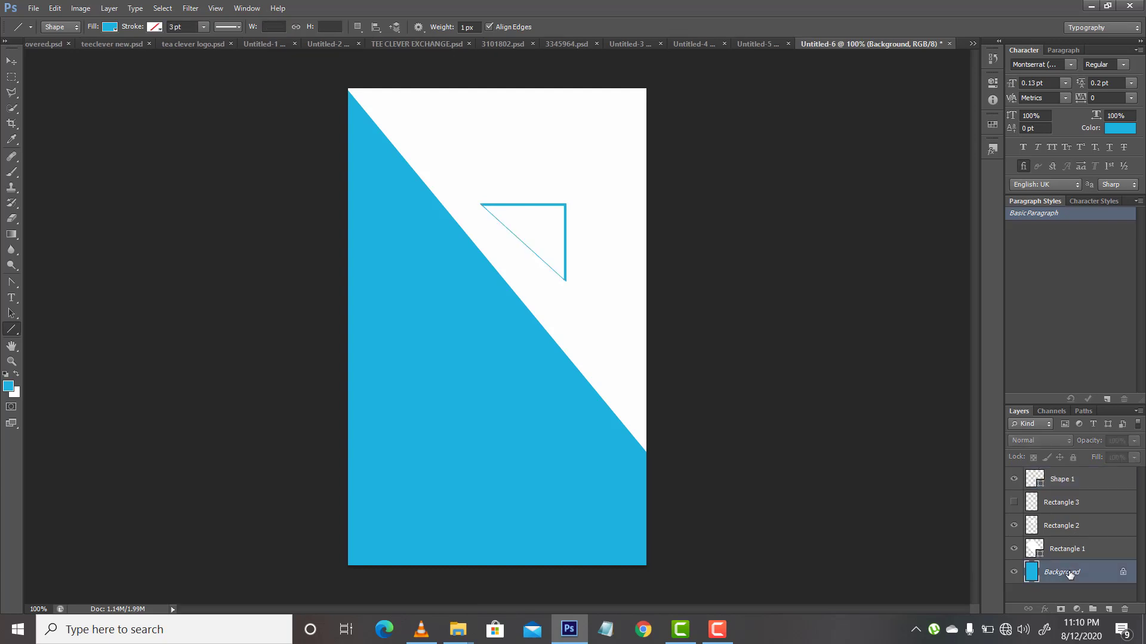
{"action": "left_click", "coordinate": [1061, 482]}
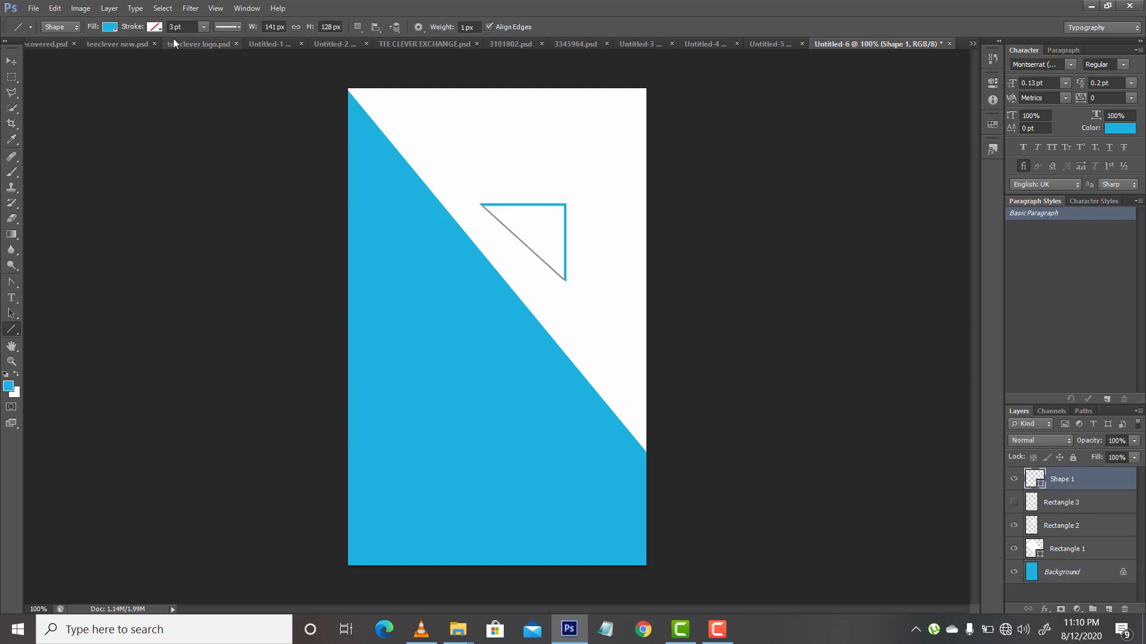
Step: Set the Line tool's weight to 3 px with the Shape 1 layer selected
{"action": "left_click", "coordinate": [465, 27]}
{"action": "type", "text": "2"}
{"action": "key", "text": "Return"}
{"action": "left_click", "coordinate": [465, 27]}
{"action": "key", "text": "Return"}
{"action": "left_click", "coordinate": [1062, 572]}
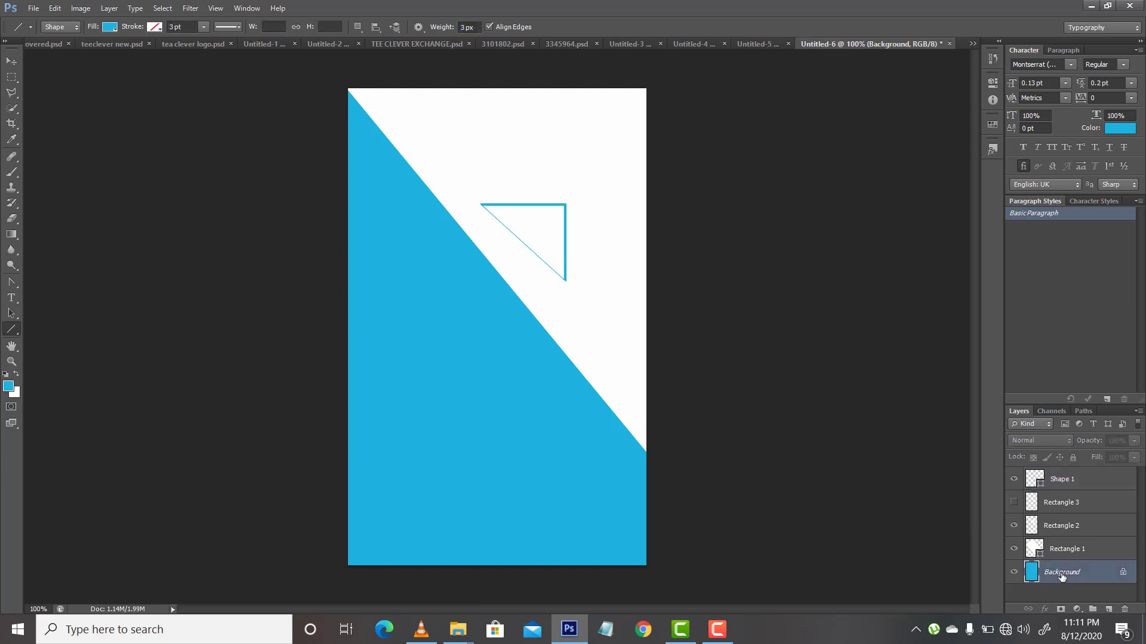
Step: Try a light blue 5 pt stroke with the hidden Rectangle 3 layer selected
{"action": "left_click", "coordinate": [1056, 494]}
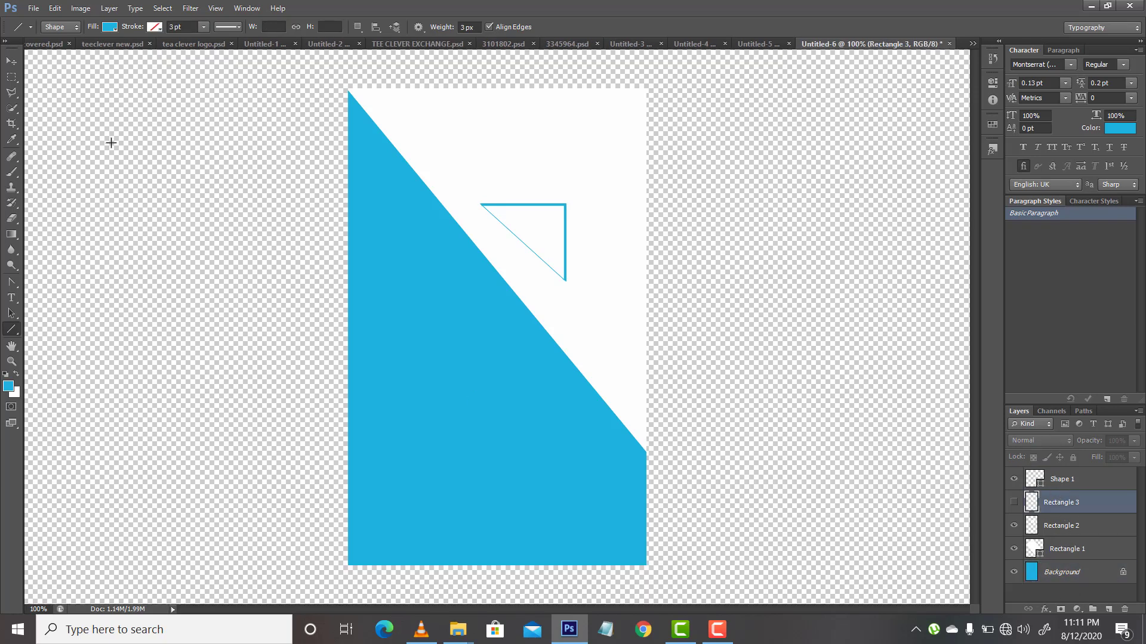
{"action": "left_click", "coordinate": [155, 29]}
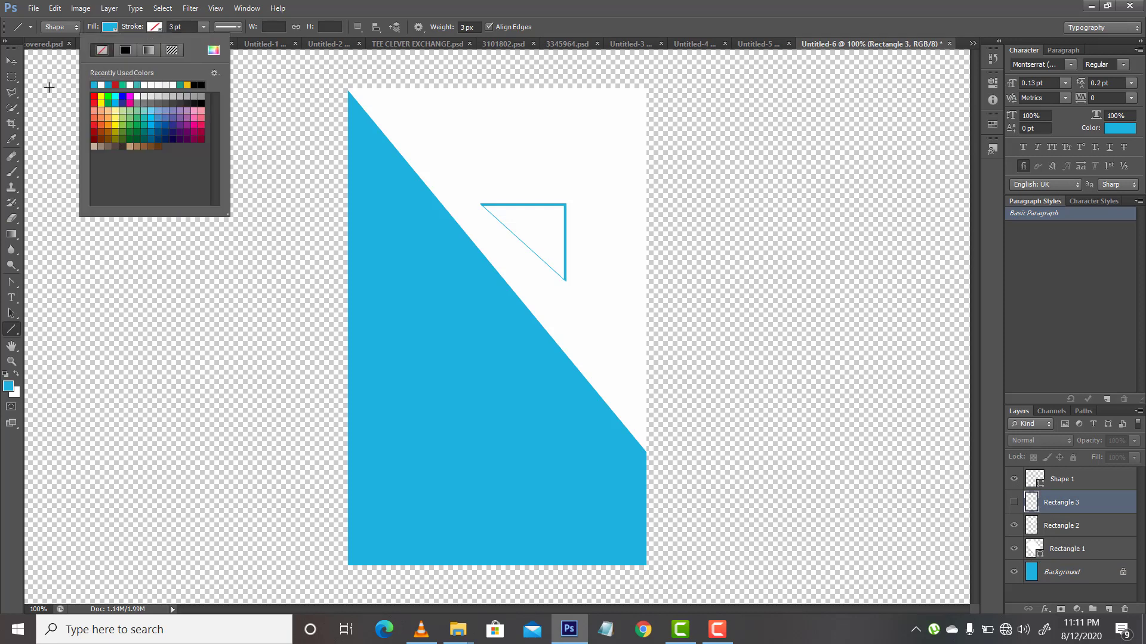
{"action": "left_click", "coordinate": [96, 84]}
{"action": "left_click", "coordinate": [172, 27]}
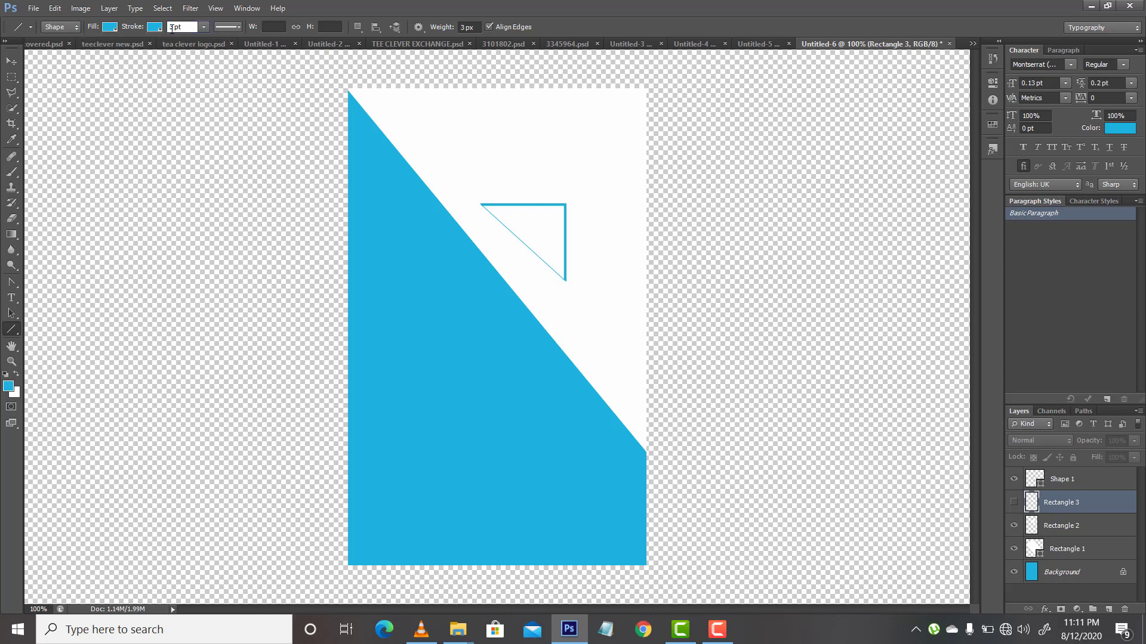
{"action": "double_click", "coordinate": [172, 26]}
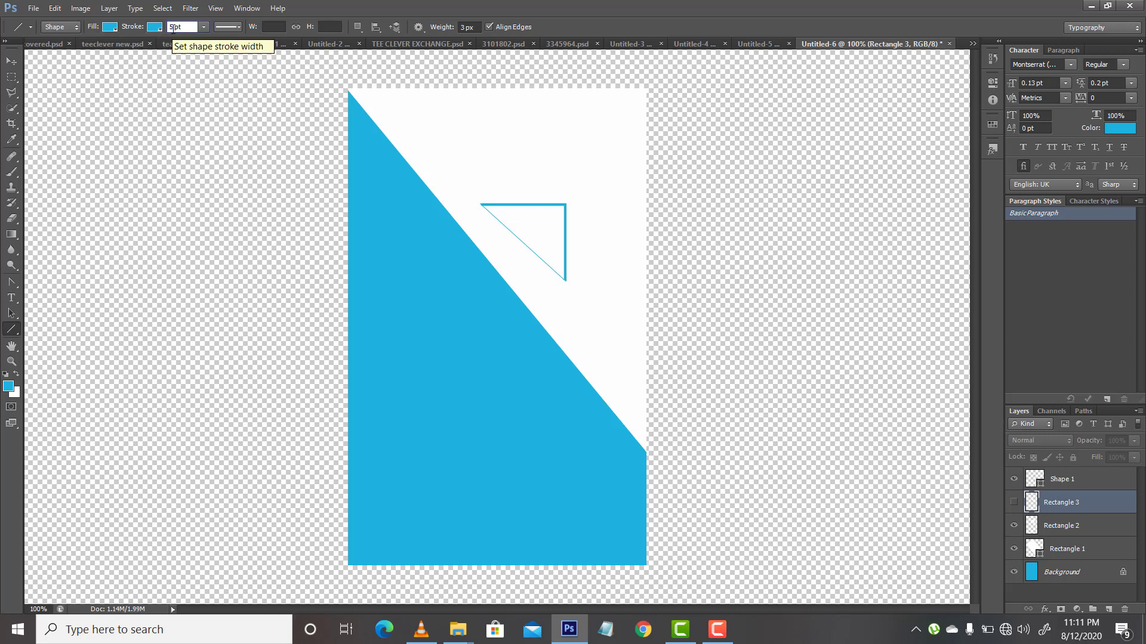
{"action": "key", "text": "Return"}
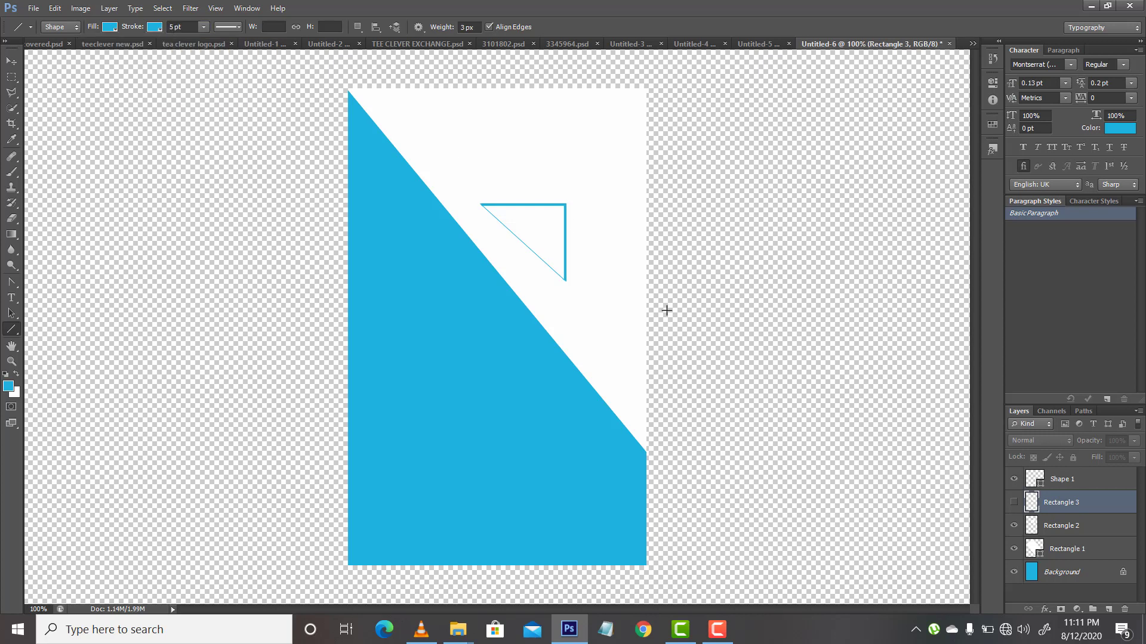
Step: Give the Shape 1 diagonal line a light blue stroke of 5 pt and deselect its layer
{"action": "left_click", "coordinate": [1064, 480]}
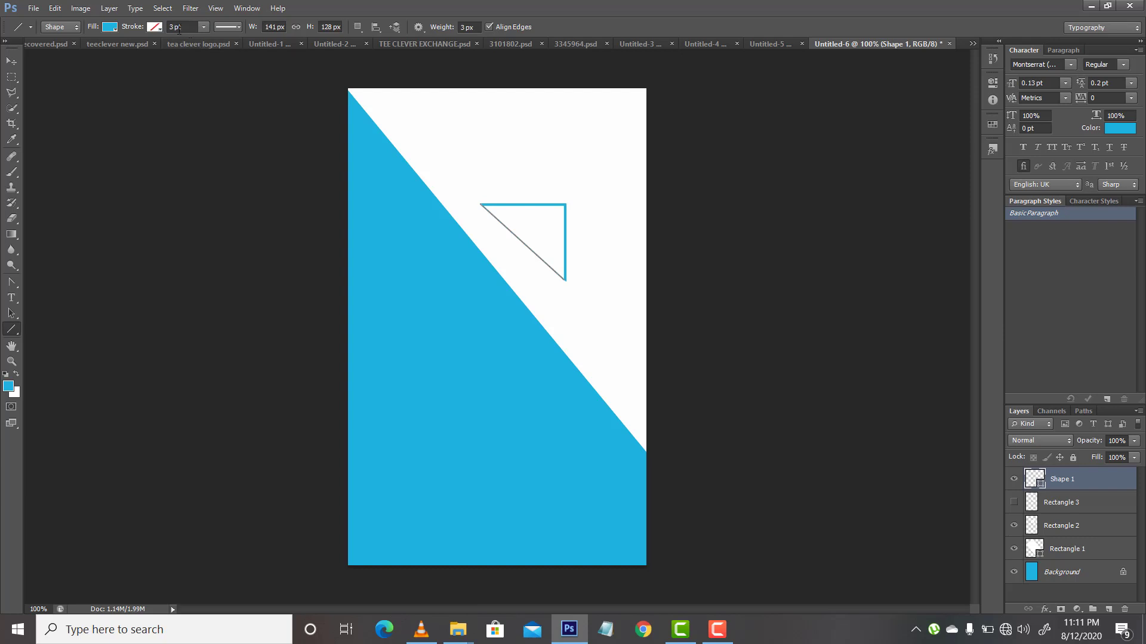
{"action": "left_click", "coordinate": [157, 27]}
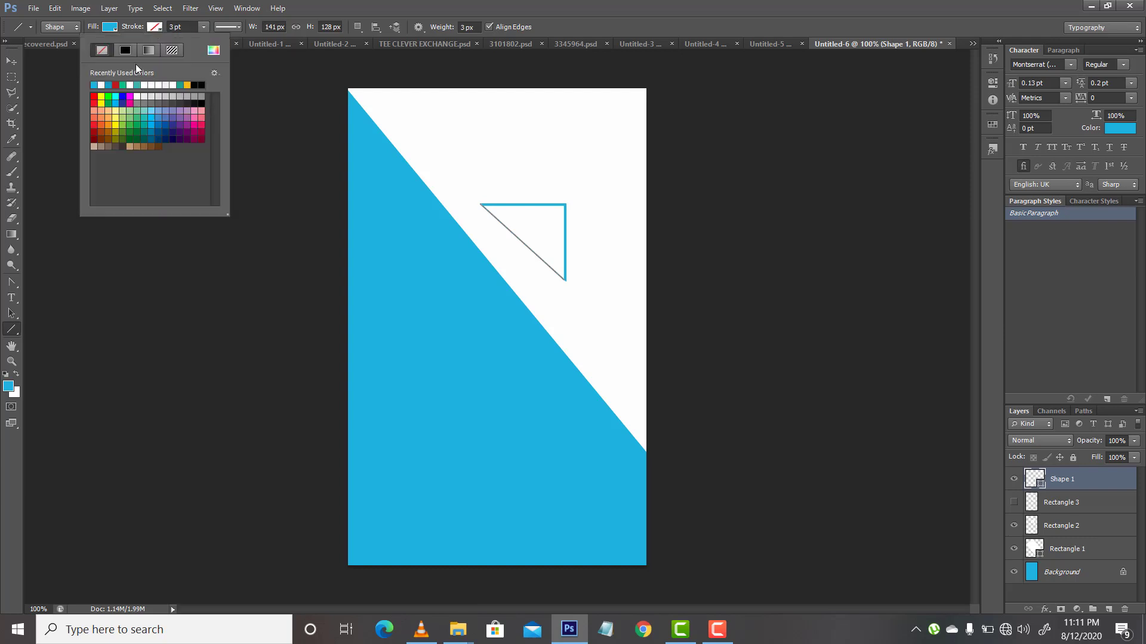
{"action": "left_click", "coordinate": [99, 86]}
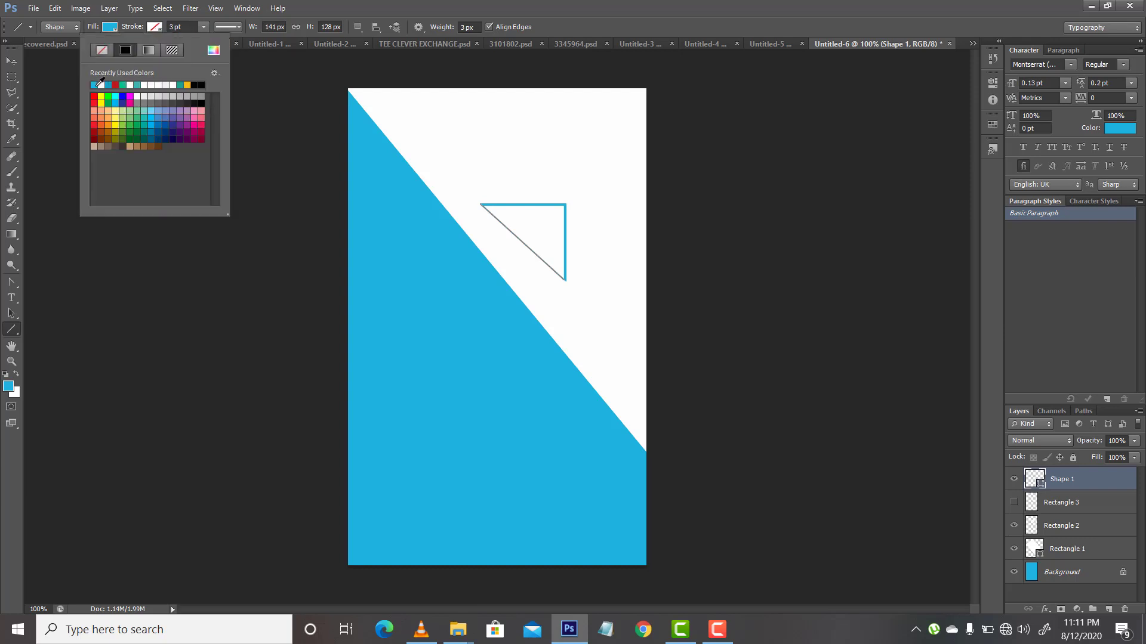
{"action": "double_click", "coordinate": [176, 26]}
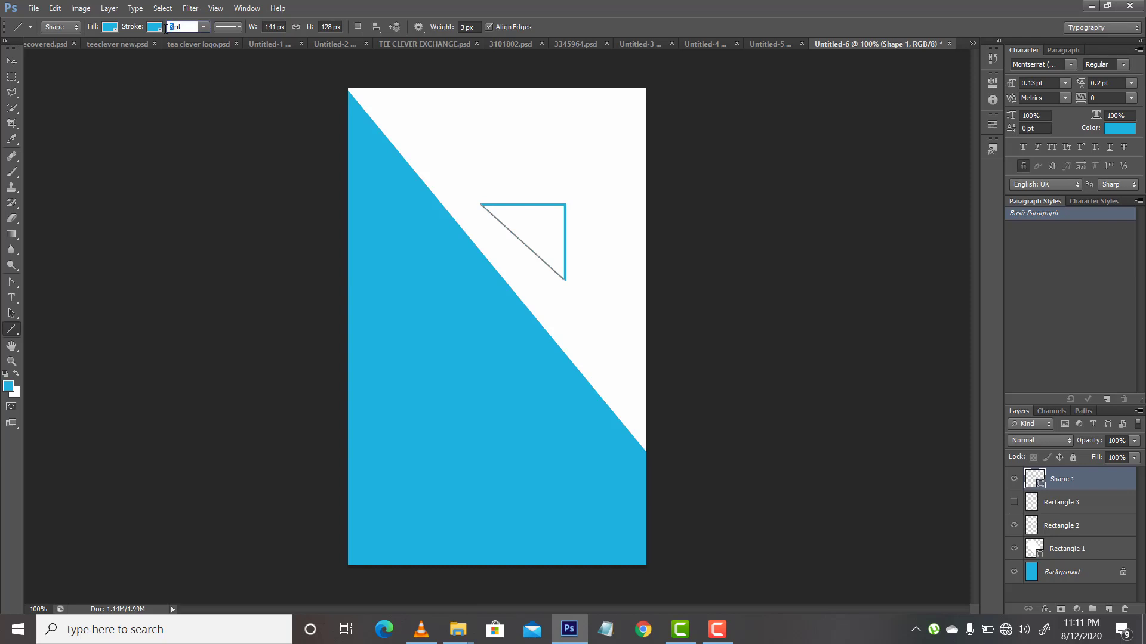
{"action": "type", "text": "5"}
{"action": "key", "text": "Return"}
{"action": "left_click", "coordinate": [1077, 572]}
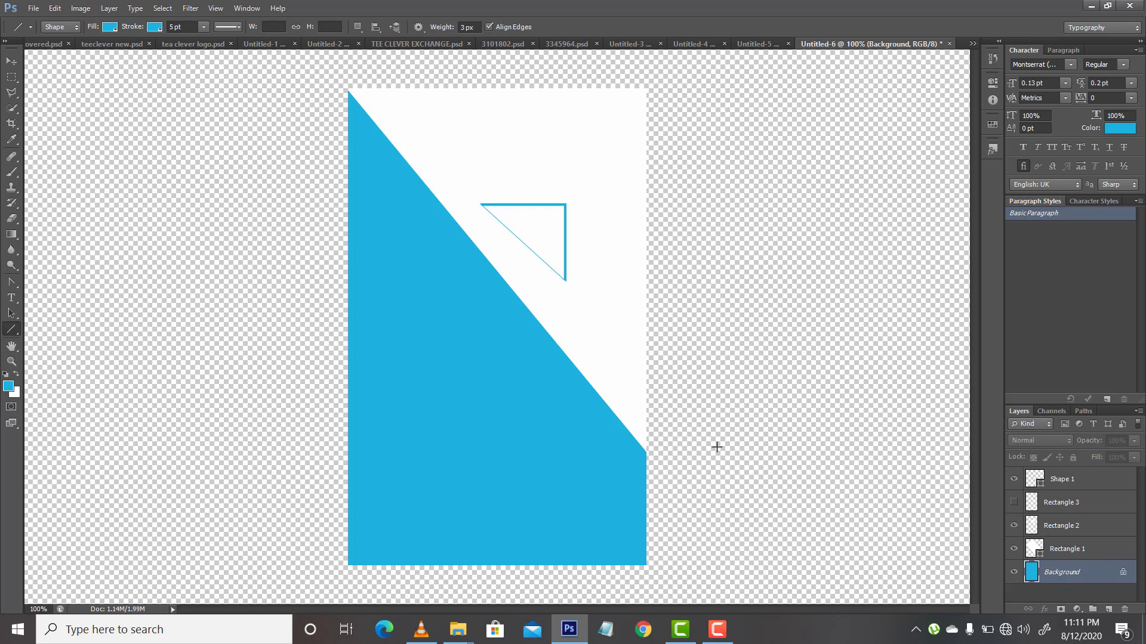
Step: Scale the triangle made of Rectangle 2 and Shape 1 down to about half its size, keeping its upper-left corner fixed
{"action": "left_click", "coordinate": [1063, 526]}
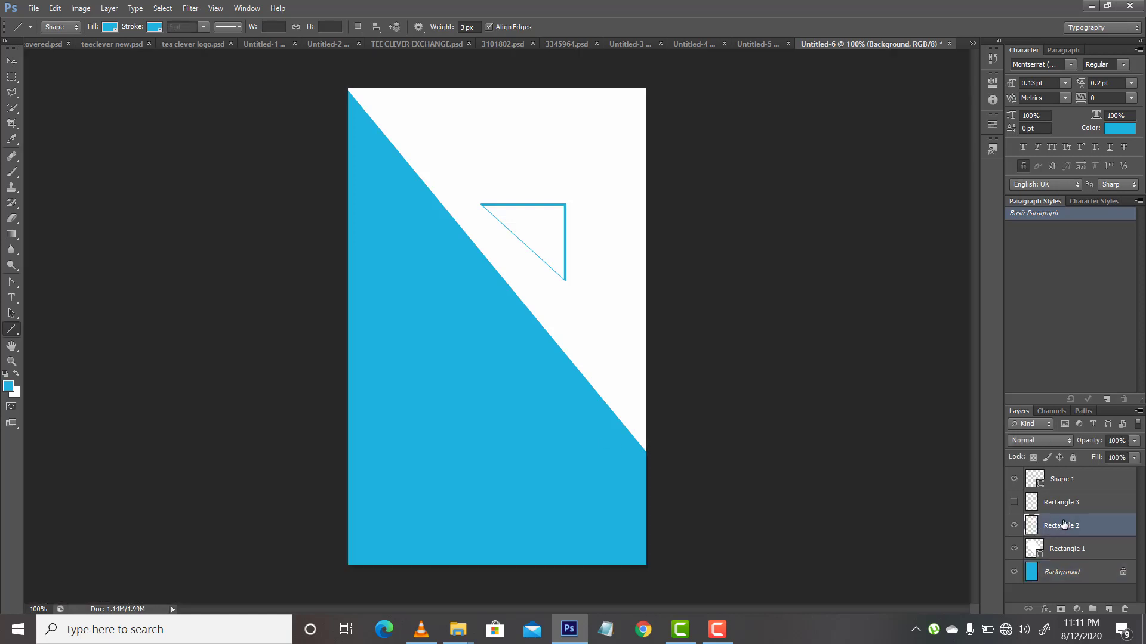
{"action": "left_click", "coordinate": [1061, 481], "text": "ctrl"}
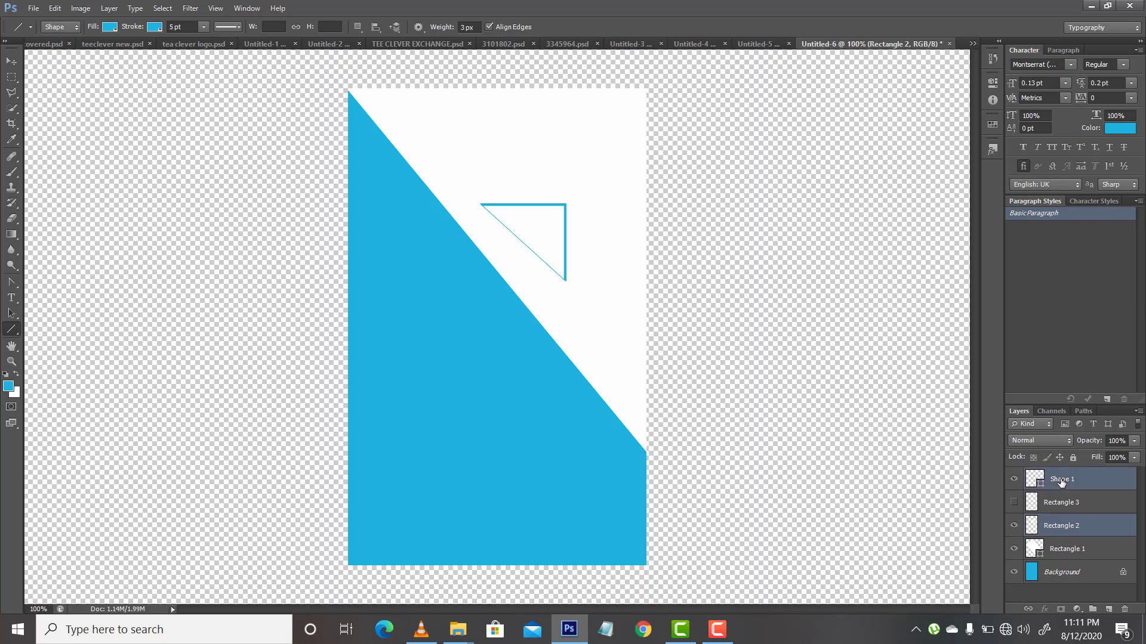
{"action": "key", "text": "v"}
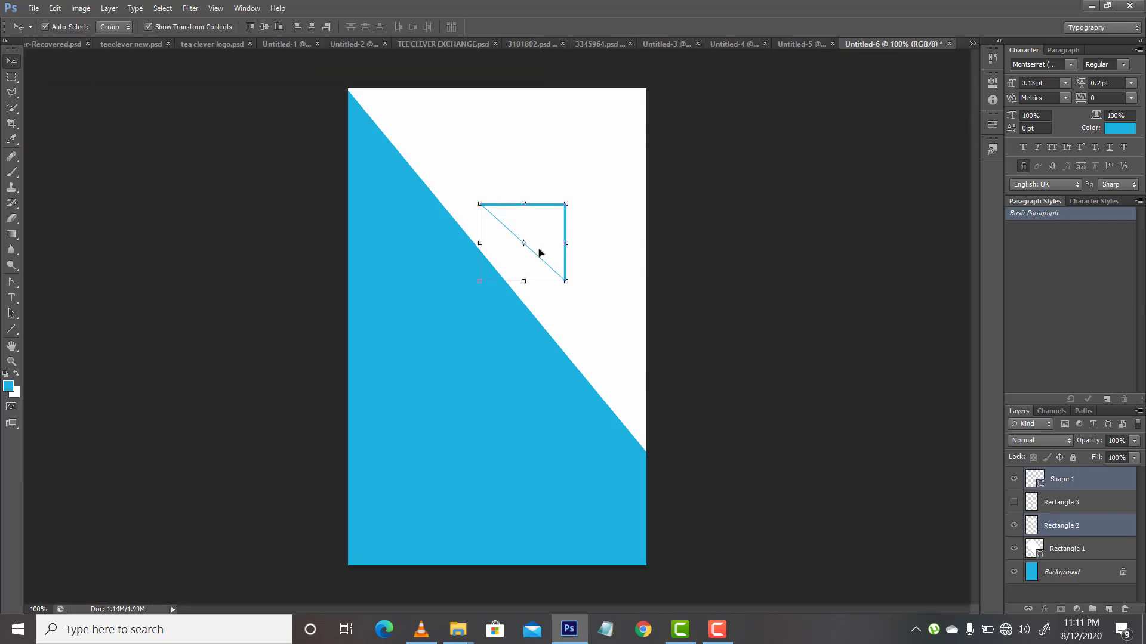
{"action": "left_click_drag", "start_coordinate": [566, 282], "coordinate": [521, 239]}
{"action": "key", "text": "Return"}
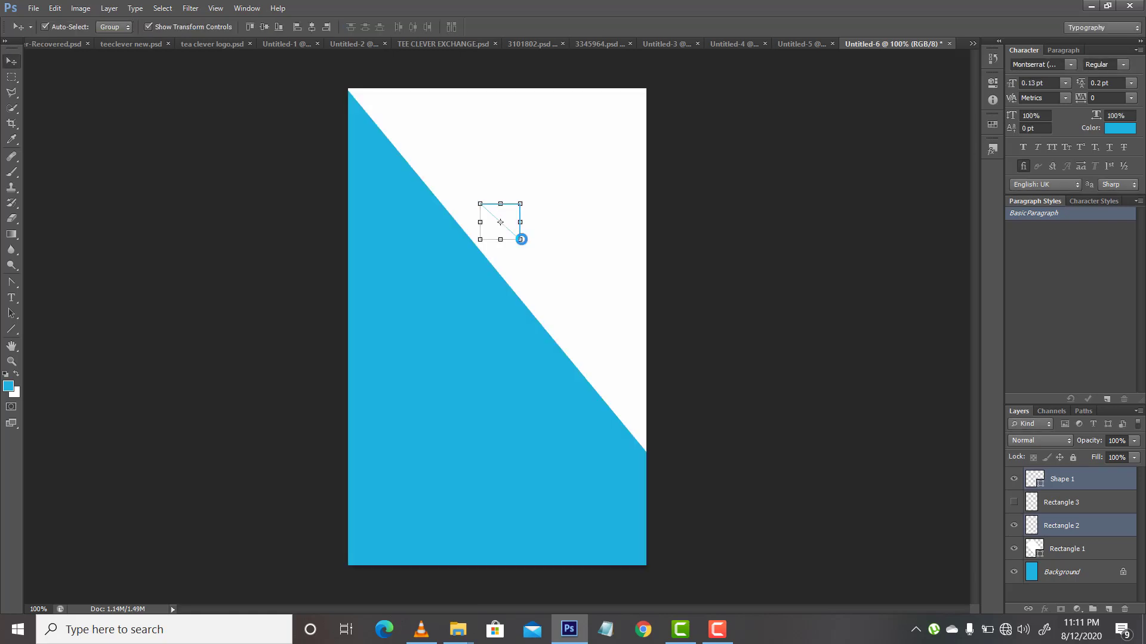
Step: Duplicate the Shape 1 and Rectangle 2 triangle three times and move the newest copy down along the diagonal edge
{"action": "key", "text": "ctrl+j"}
{"action": "key", "text": "ctrl+j"}
{"action": "key", "text": "ctrl+j"}
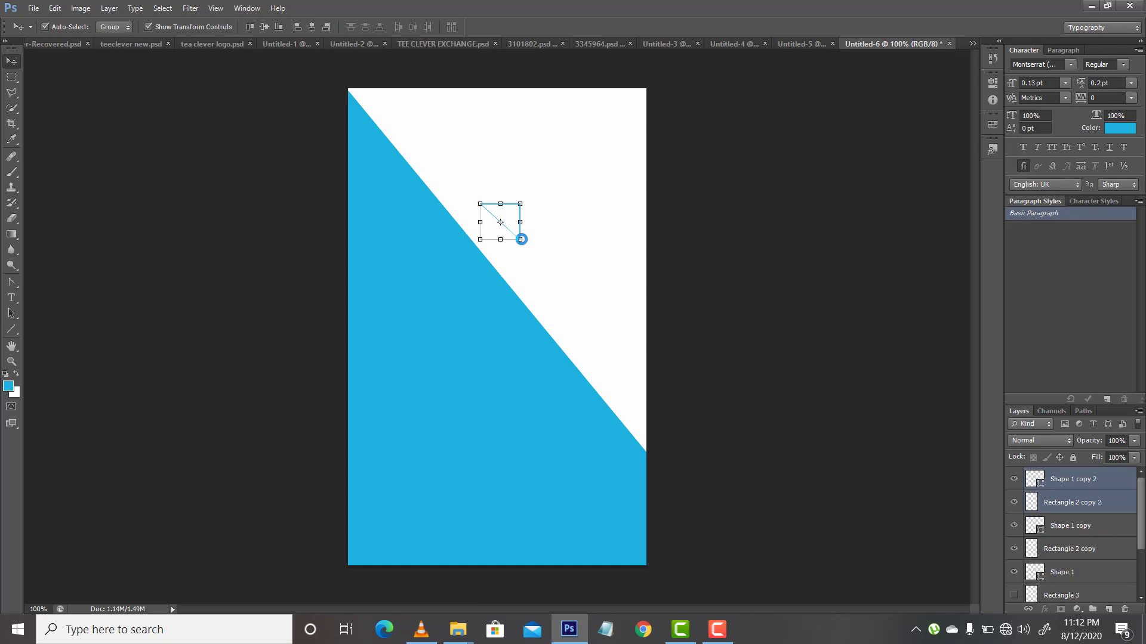
{"action": "left_click_drag", "start_coordinate": [521, 217], "coordinate": [586, 335]}
Step: Move the Shape 1 copy 2 and Rectangle 2 copy 2 triangle to the upper end of the diagonal and scale it to about 49%
{"action": "left_click", "coordinate": [518, 224]}
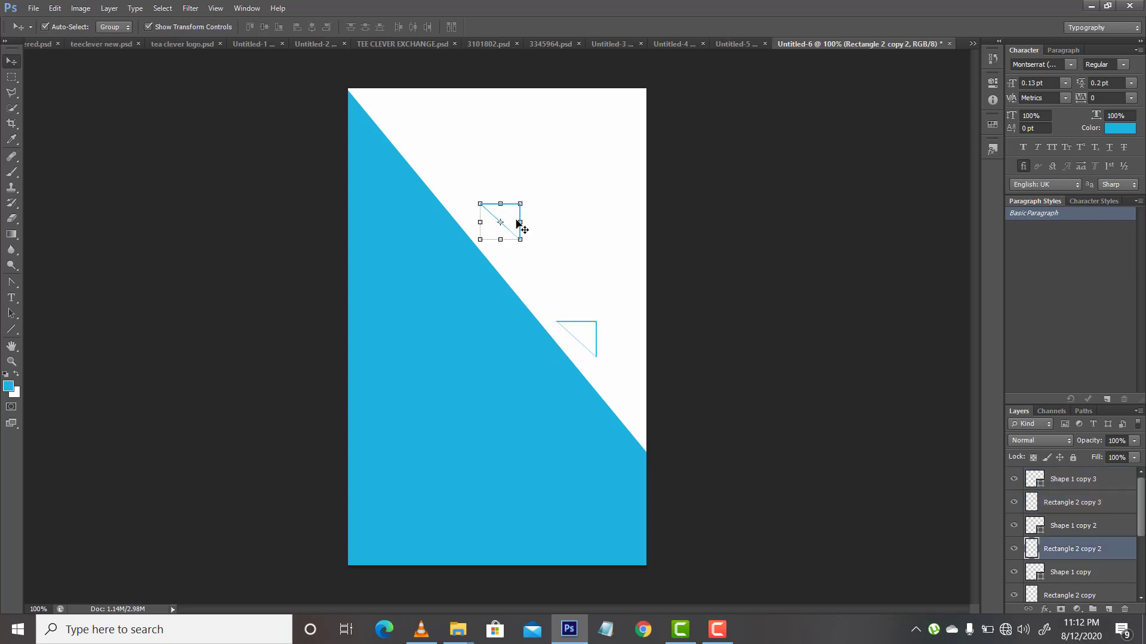
{"action": "key", "text": "ctrl+t"}
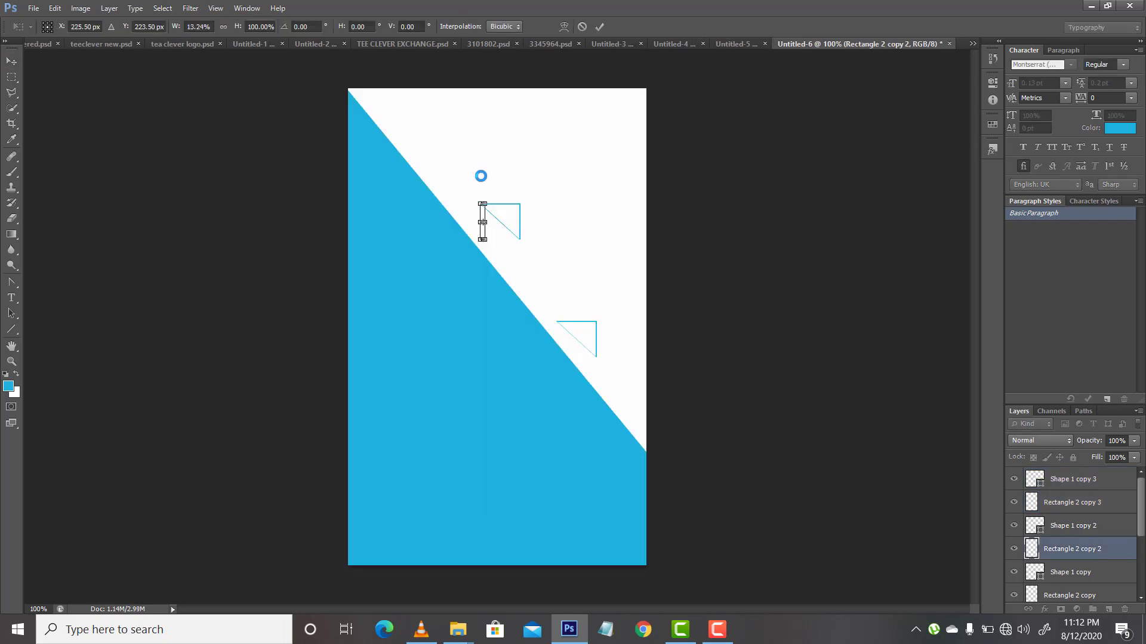
{"action": "key", "text": "ctrl+z"}
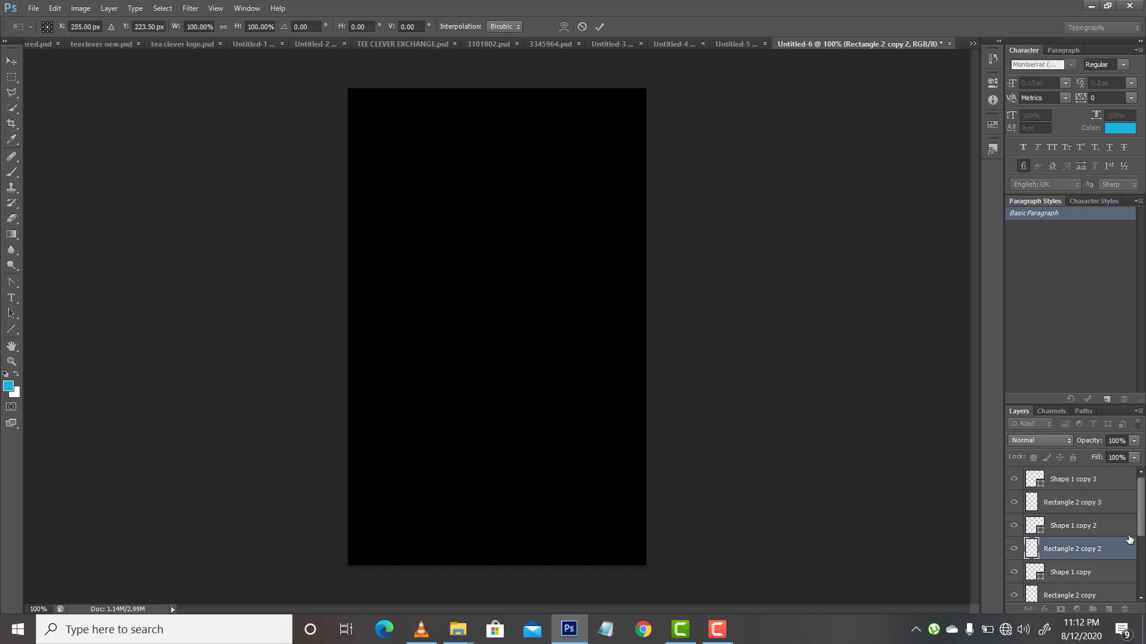
{"action": "key", "text": "Escape"}
{"action": "left_click", "coordinate": [1096, 531], "text": "ctrl"}
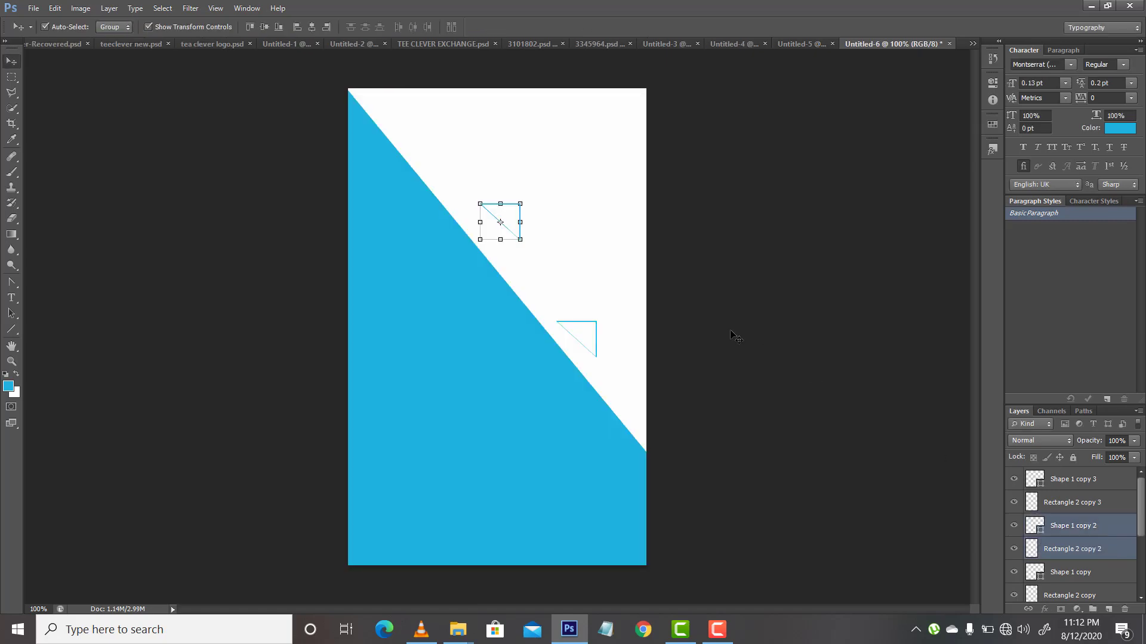
{"action": "left_click_drag", "start_coordinate": [514, 221], "coordinate": [413, 133]}
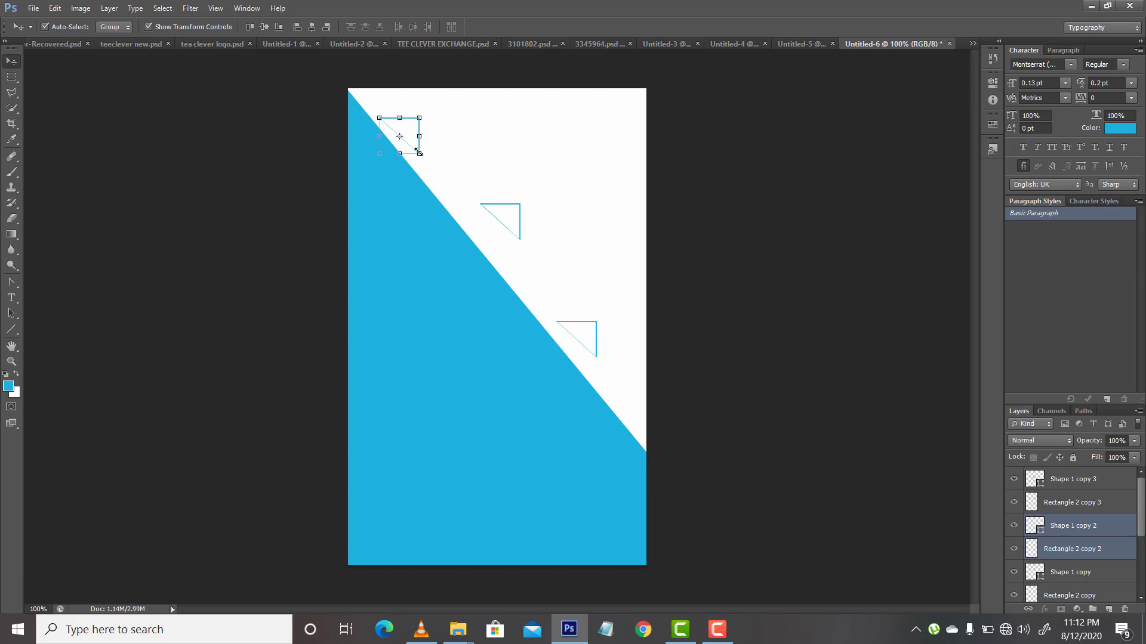
{"action": "left_click_drag", "start_coordinate": [419, 154], "coordinate": [399, 133]}
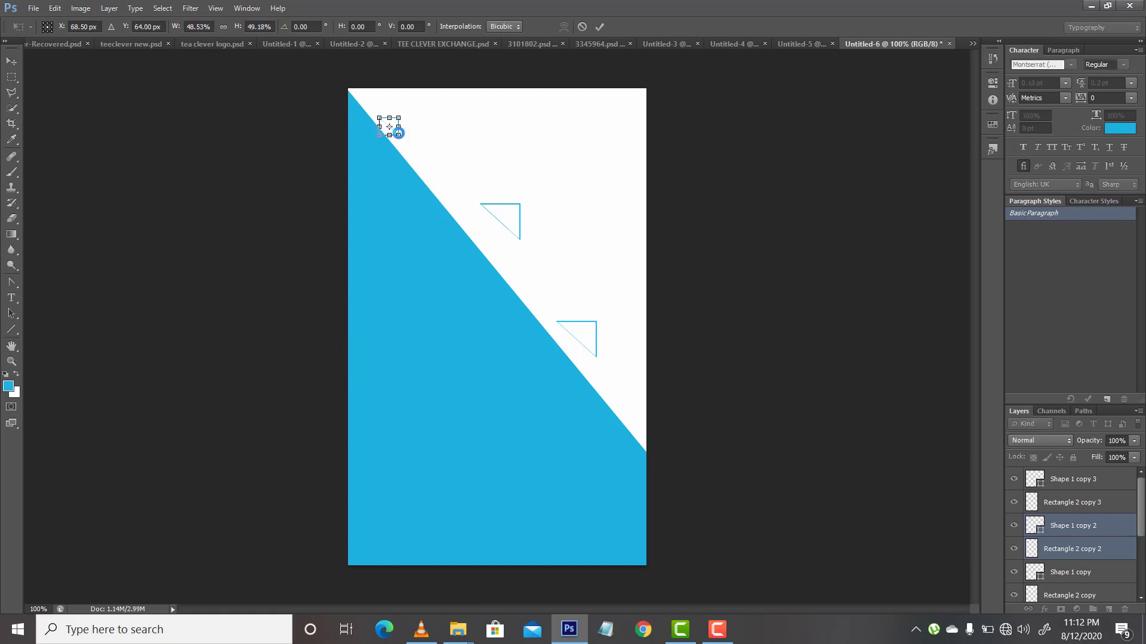
{"action": "key", "text": "Return"}
Step: Scale the Shape 1 copy 3 and Rectangle 2 copy 3 triangle to about half and place it near the diagonal's lower end
{"action": "left_click", "coordinate": [519, 224]}
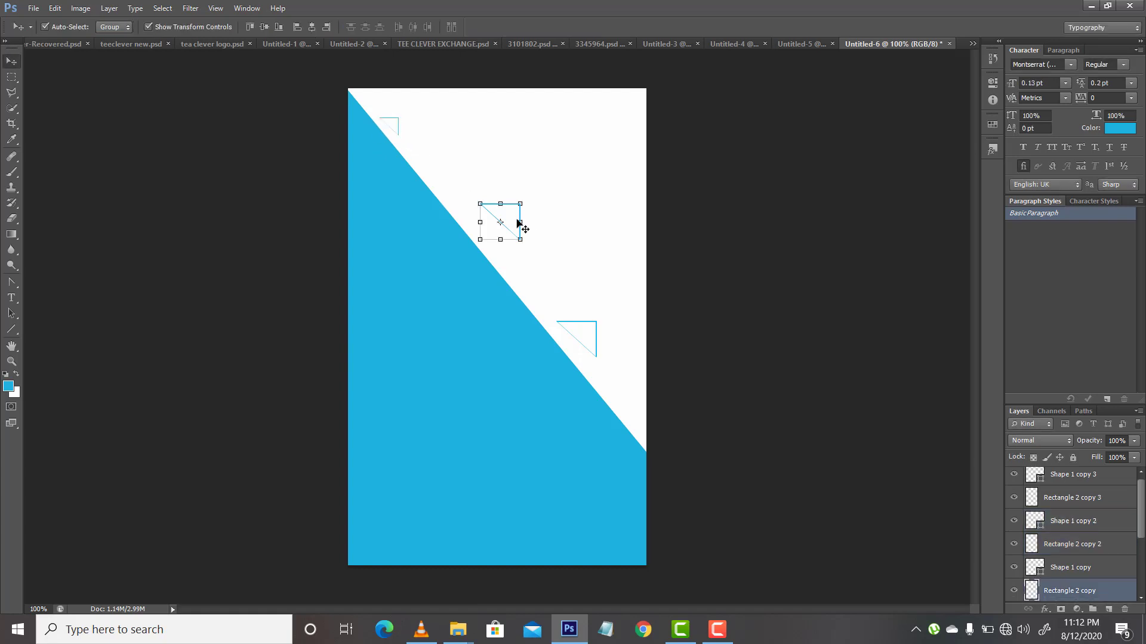
{"action": "left_click", "coordinate": [594, 338]}
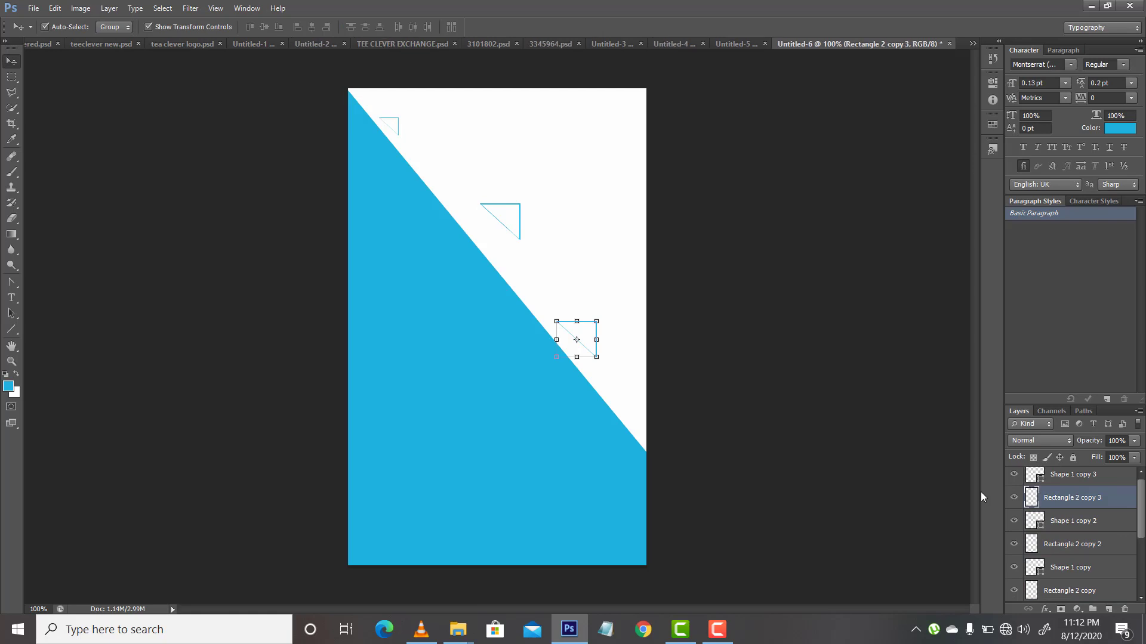
{"action": "left_click", "coordinate": [1097, 481], "text": "shift"}
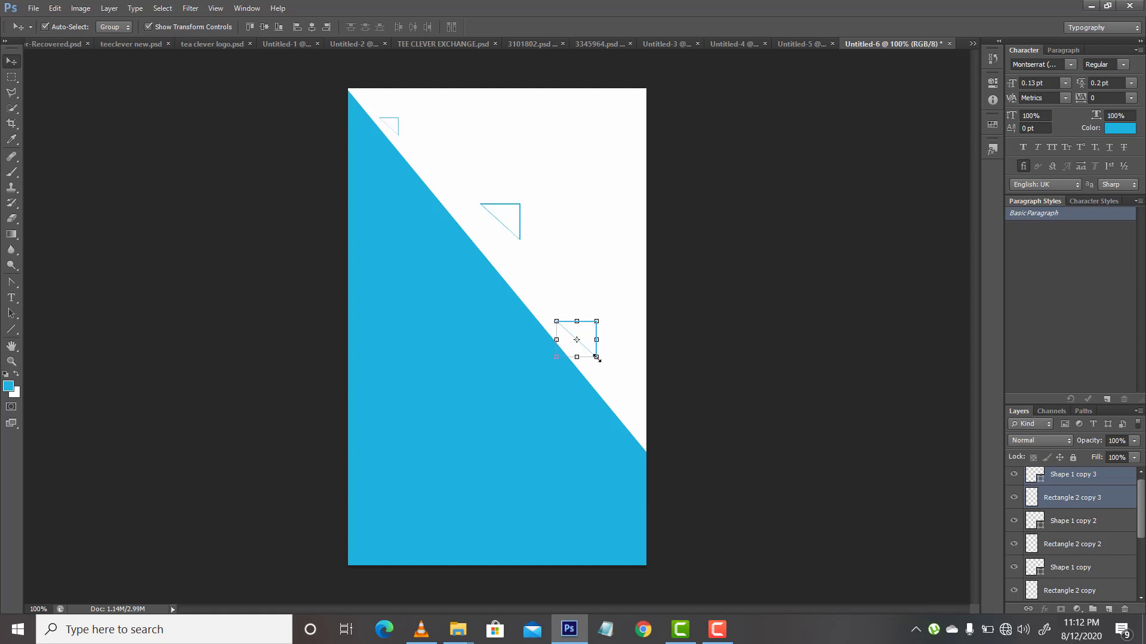
{"action": "left_click_drag", "start_coordinate": [596, 357], "coordinate": [577, 343]}
{"action": "key", "text": "Return"}
{"action": "key", "text": "ctrl+t"}
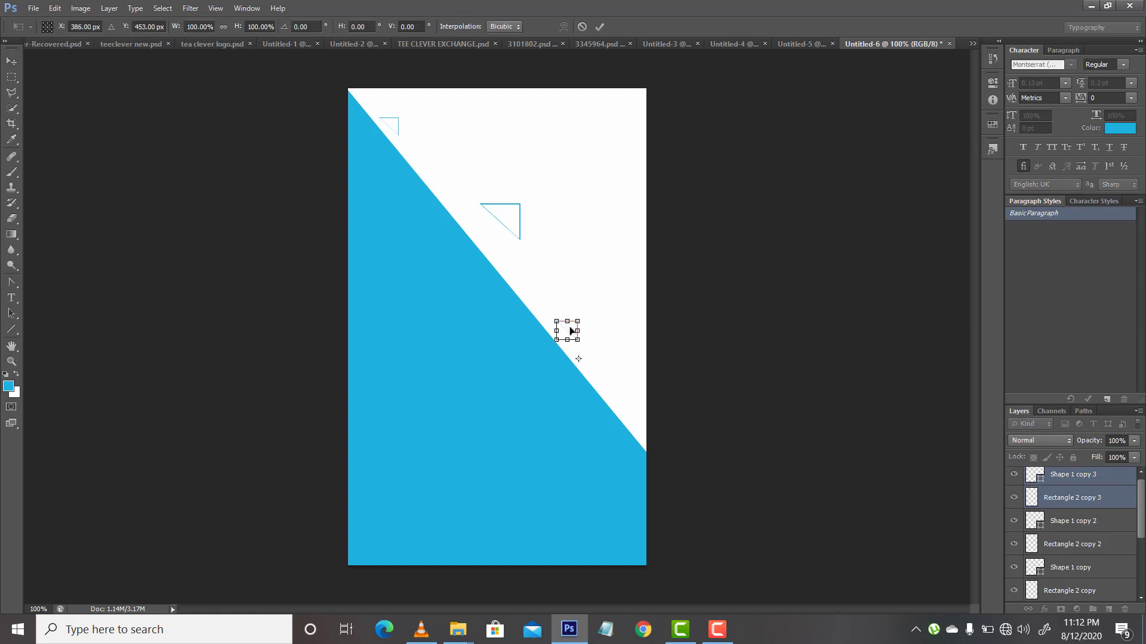
{"action": "left_click_drag", "start_coordinate": [578, 339], "coordinate": [630, 411]}
{"action": "key", "text": "Return"}
{"action": "key", "text": "a"}
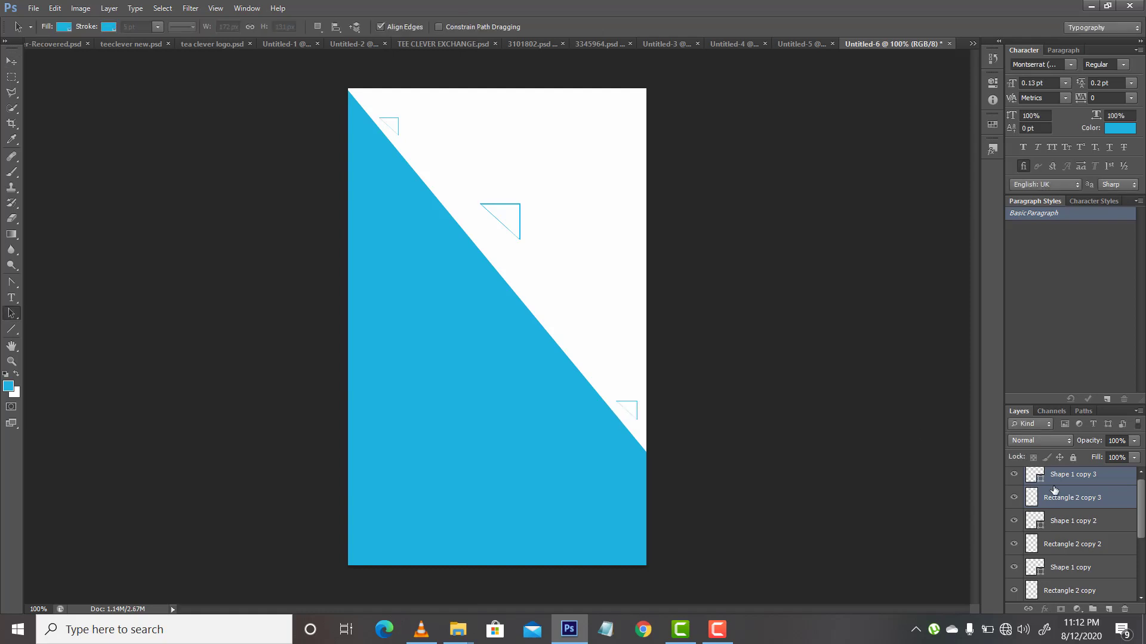
Step: Scale the Shape 1 copy and Rectangle 2 copy triangle to about half and place it against the diagonal above the lowest triangle
{"action": "key", "text": "v"}
{"action": "left_click", "coordinate": [519, 226]}
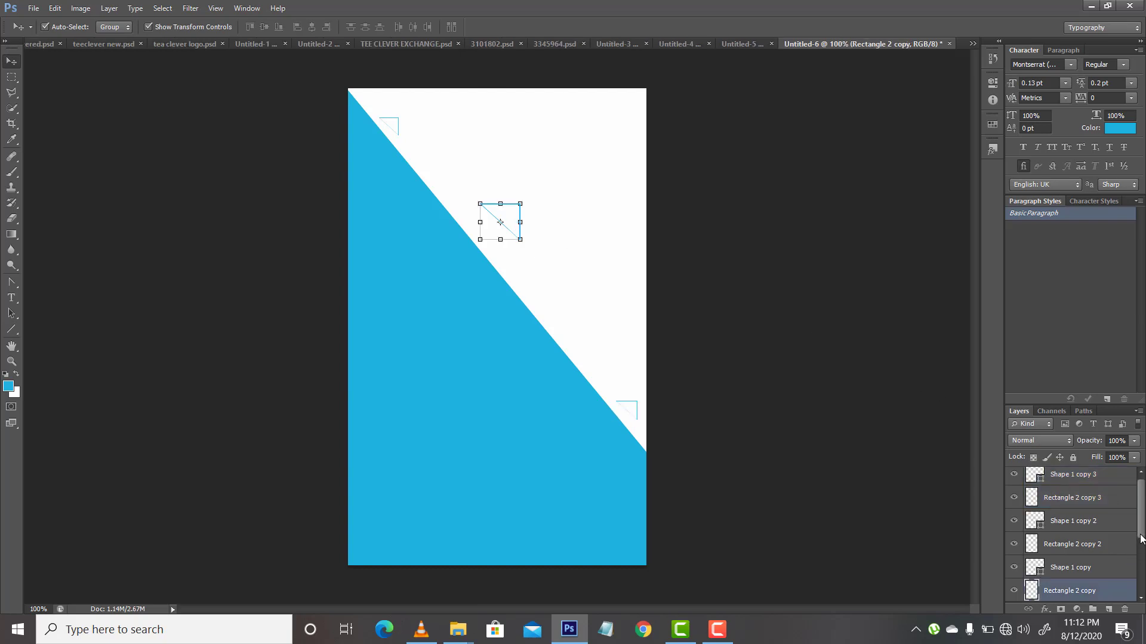
{"action": "scroll", "coordinate": [1134, 543], "scroll_direction": "down", "scroll_amount": 3}
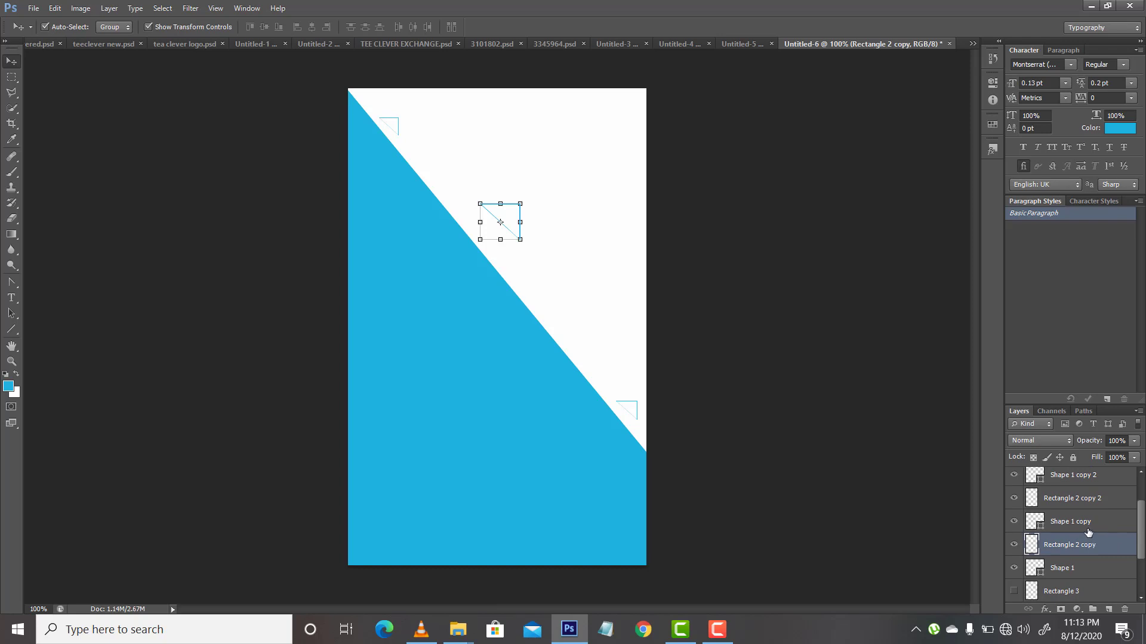
{"action": "left_click", "coordinate": [1088, 530], "text": "shift"}
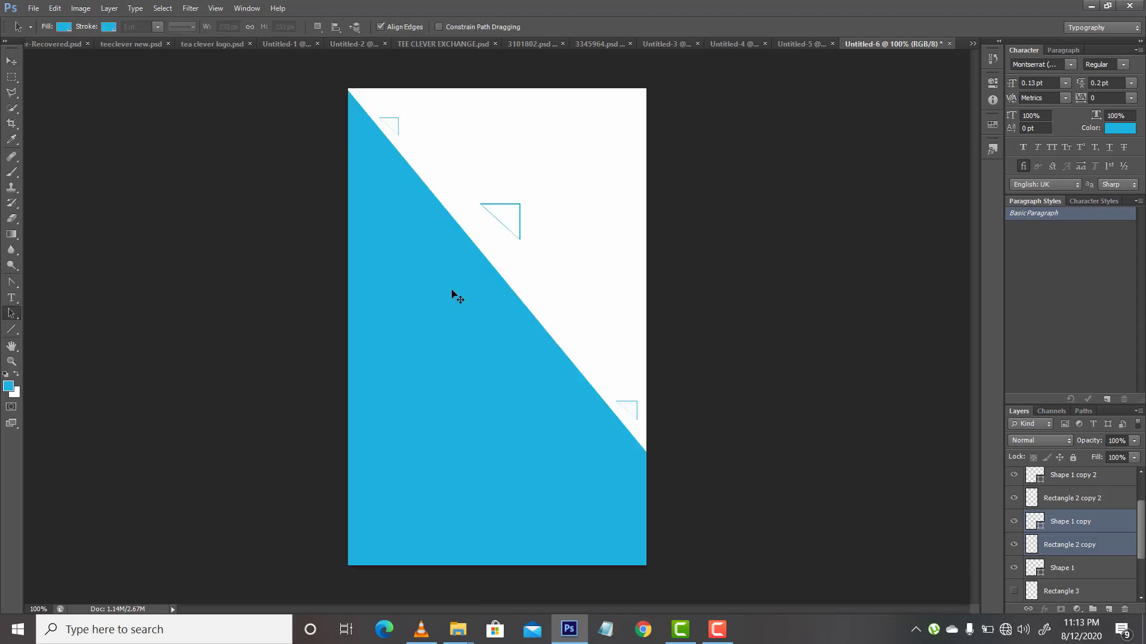
{"action": "left_click_drag", "start_coordinate": [515, 233], "coordinate": [574, 345]}
{"action": "key", "text": "Return"}
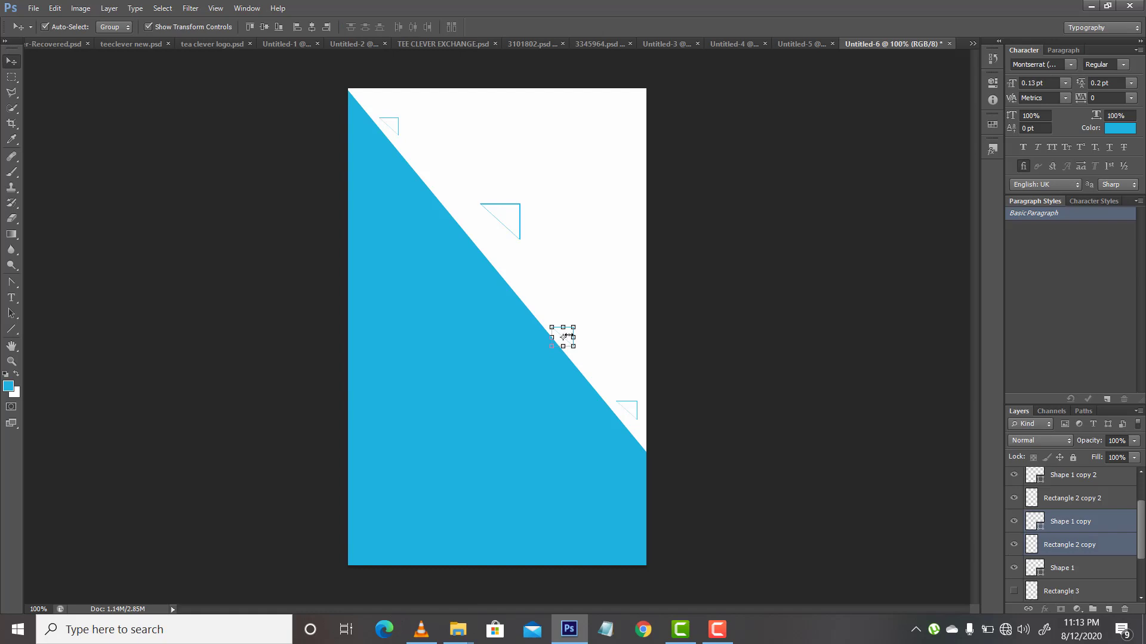
{"action": "left_click", "coordinate": [573, 338]}
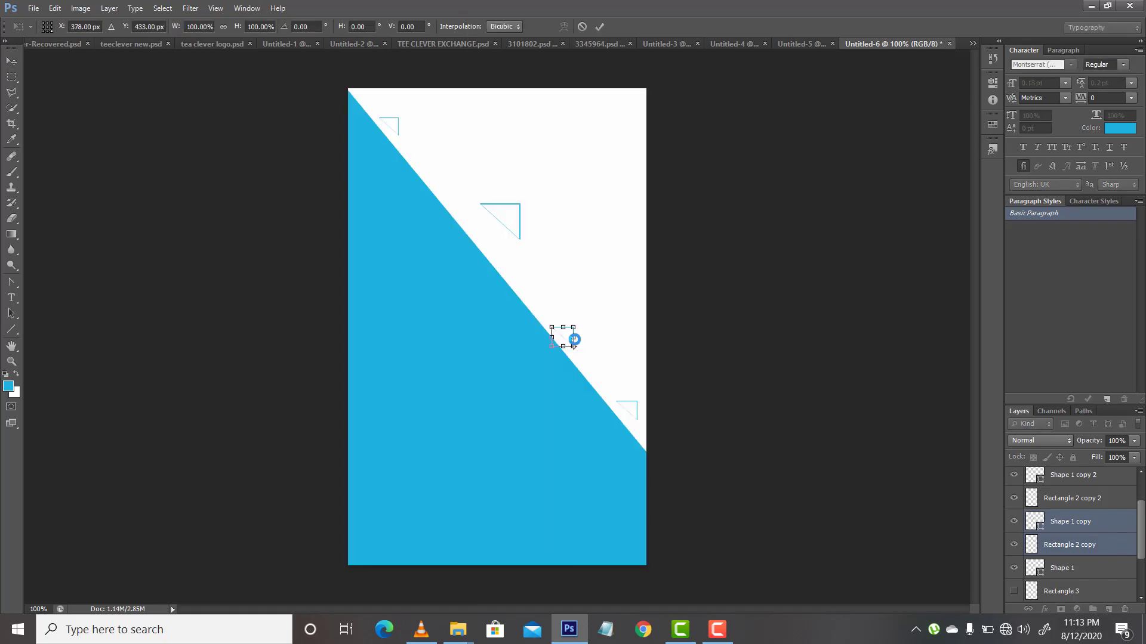
{"action": "key", "text": "Right"}
{"action": "key", "text": "Right"}
{"action": "key", "text": "Return"}
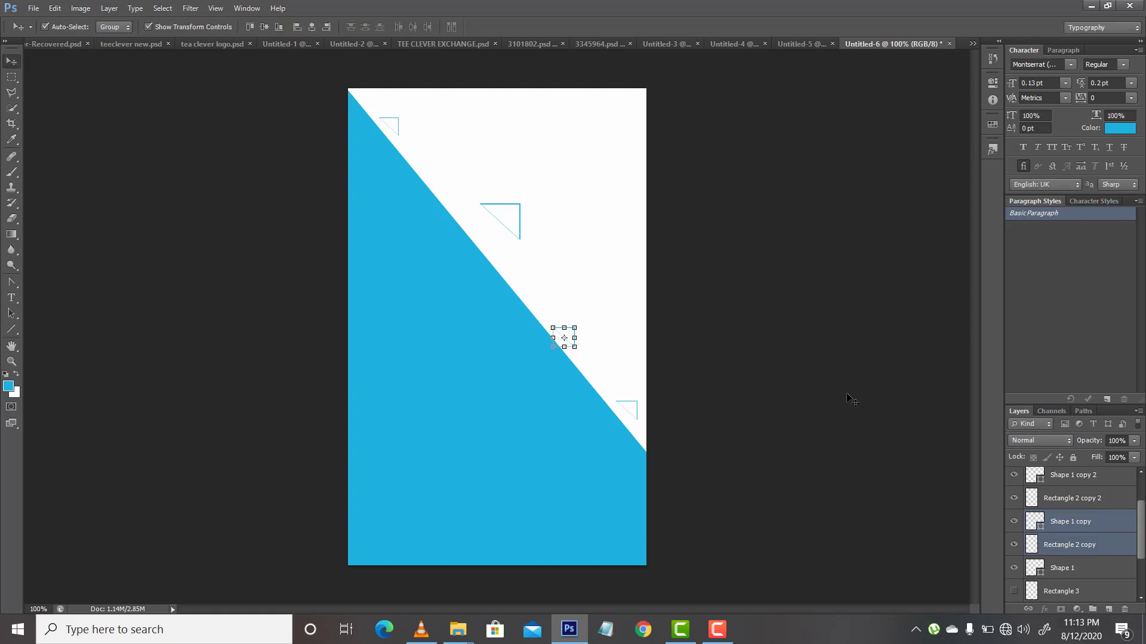
Step: Scale the original Shape 1 and Rectangle 2 triangle to about half and place it against the diagonal below the uppermost triangle
{"action": "left_click", "coordinate": [1066, 504]}
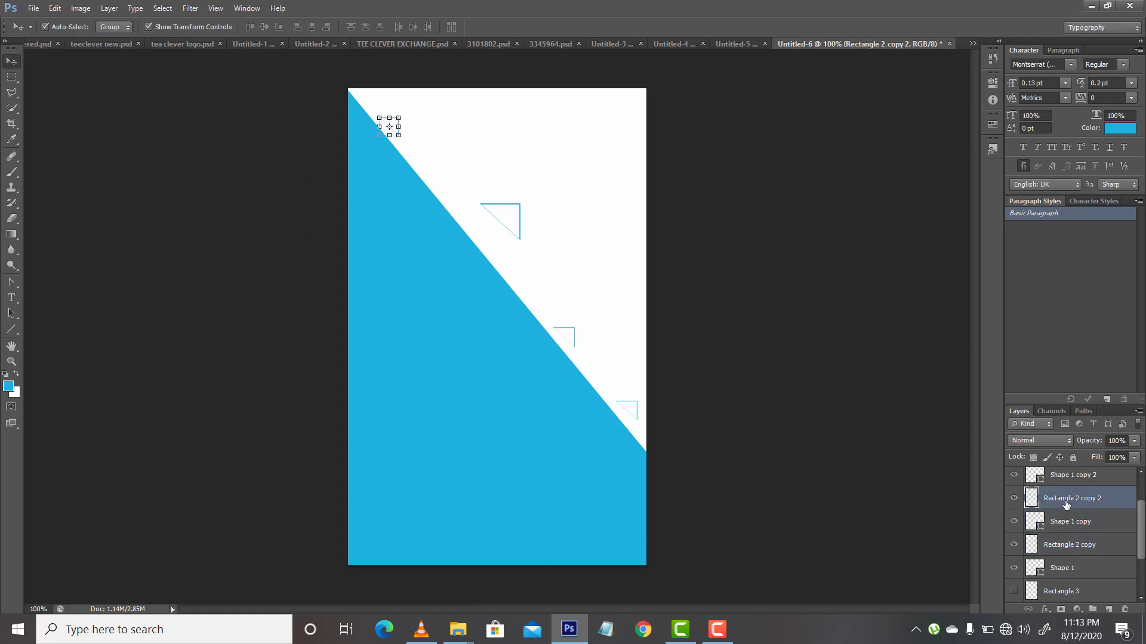
{"action": "left_click", "coordinate": [1110, 565]}
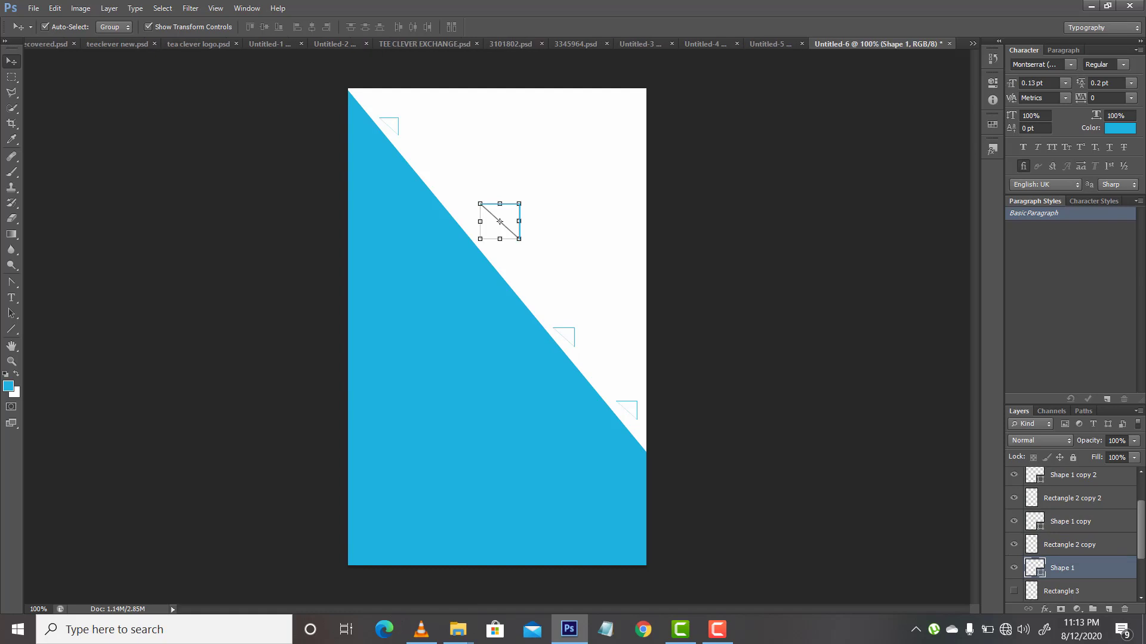
{"action": "scroll", "coordinate": [1106, 574], "scroll_direction": "down", "scroll_amount": 2}
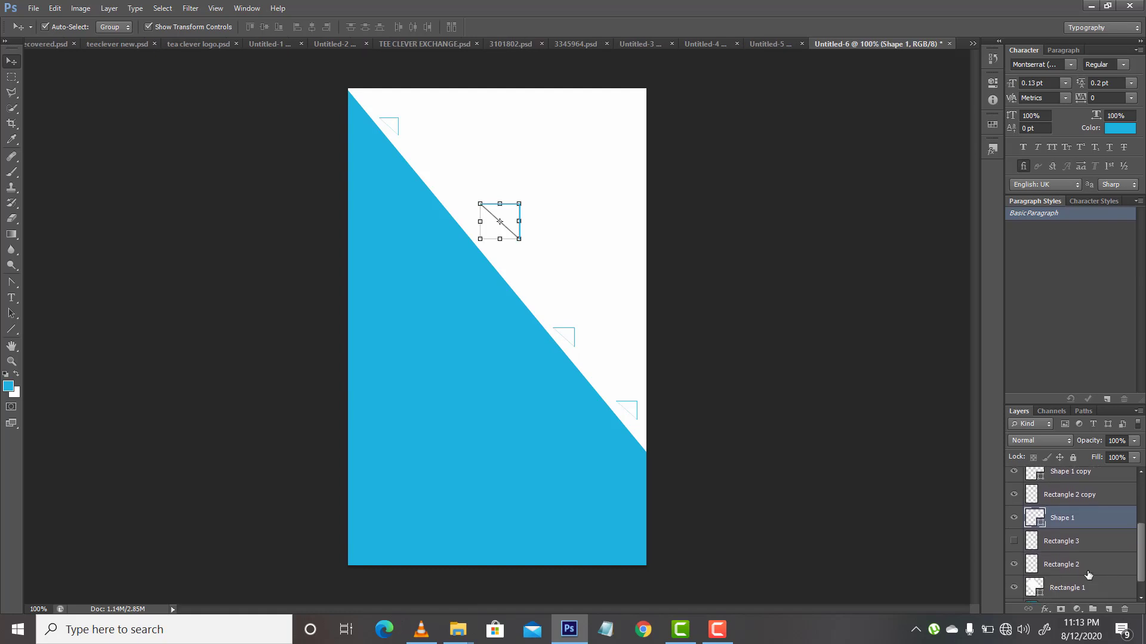
{"action": "left_click", "coordinate": [1084, 570], "text": "ctrl"}
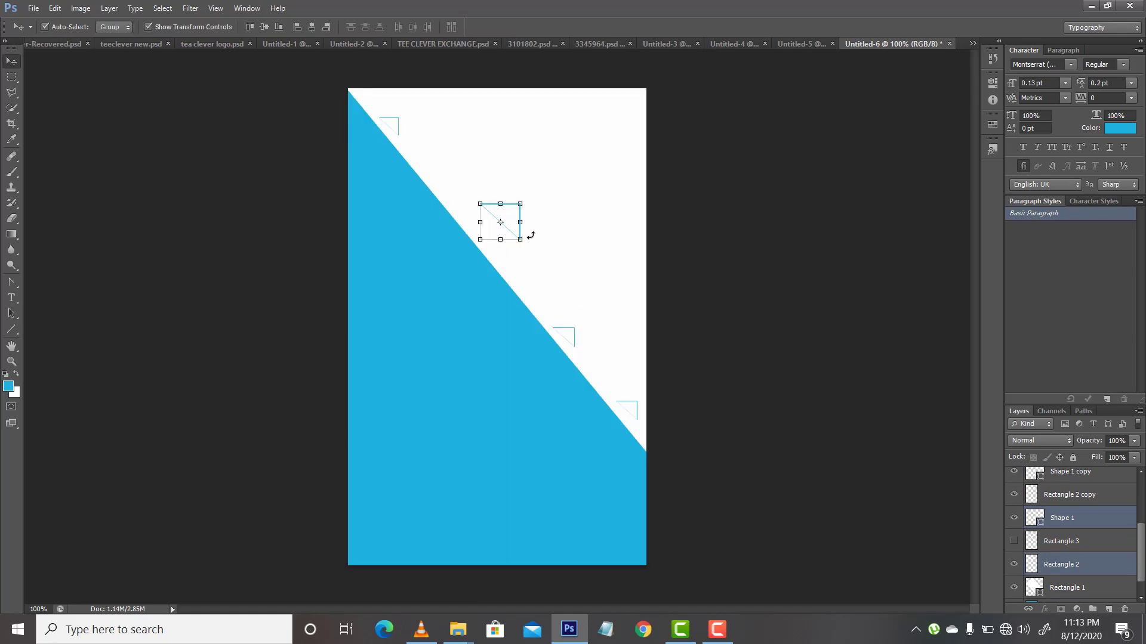
{"action": "left_click_drag", "start_coordinate": [521, 240], "coordinate": [467, 221]}
{"action": "key", "text": "Return"}
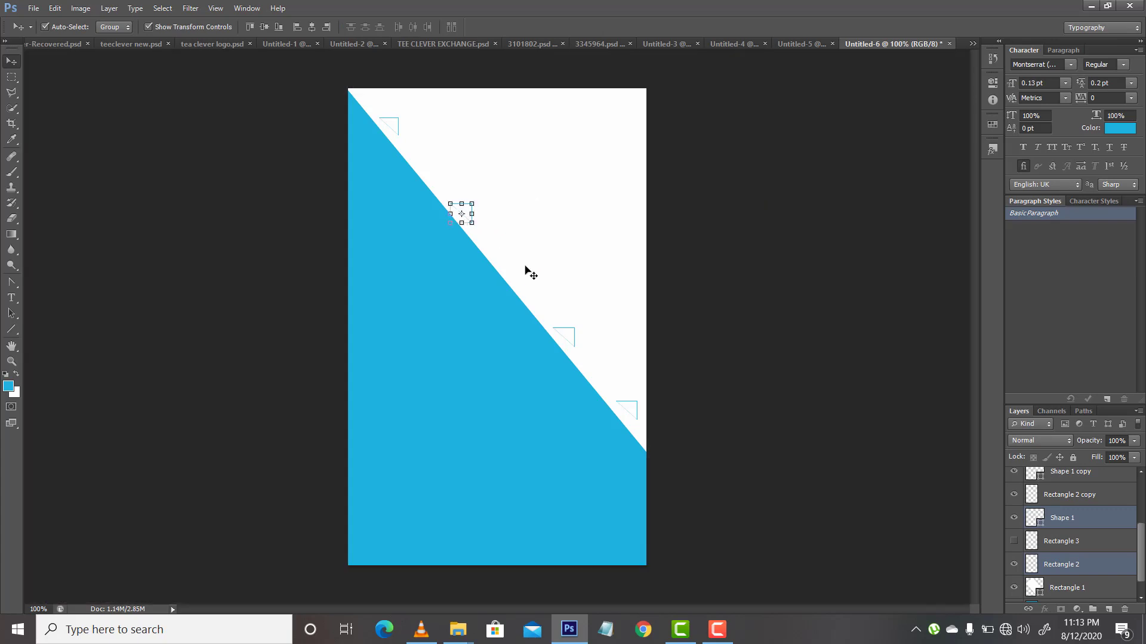
{"action": "left_click", "coordinate": [576, 336]}
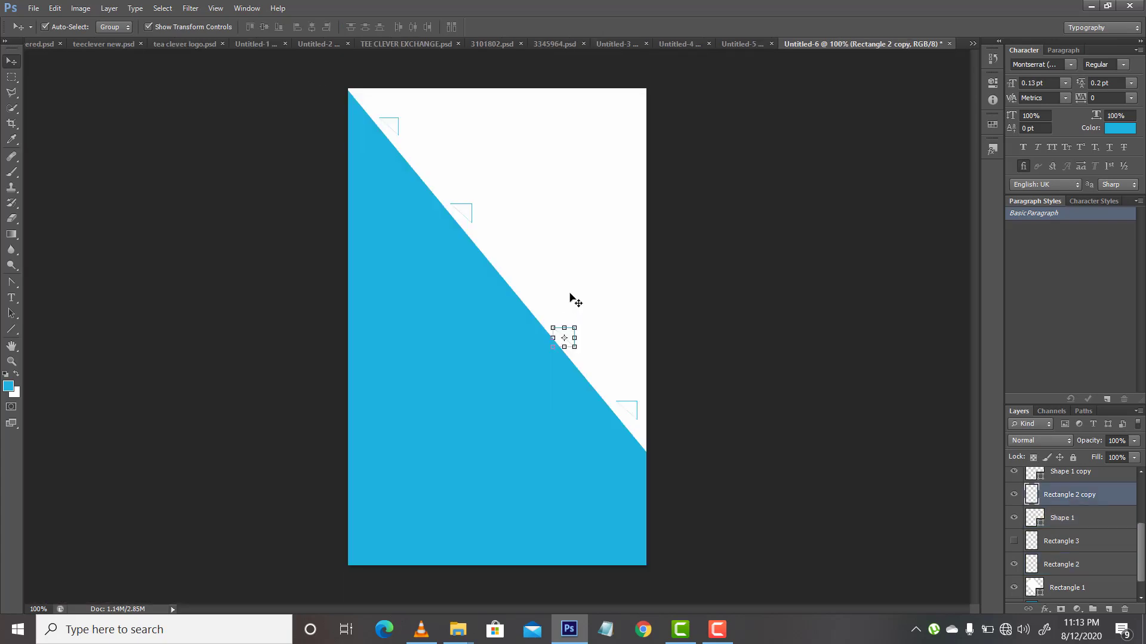
{"action": "left_click_drag", "start_coordinate": [550, 320], "coordinate": [577, 342]}
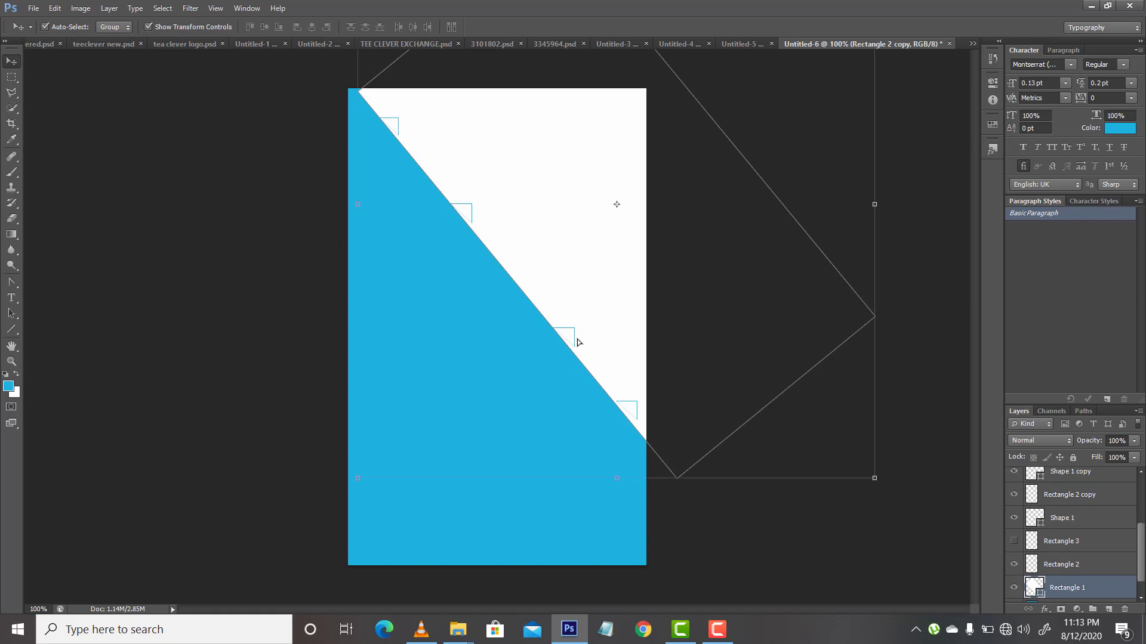
{"action": "key", "text": "ctrl+z"}
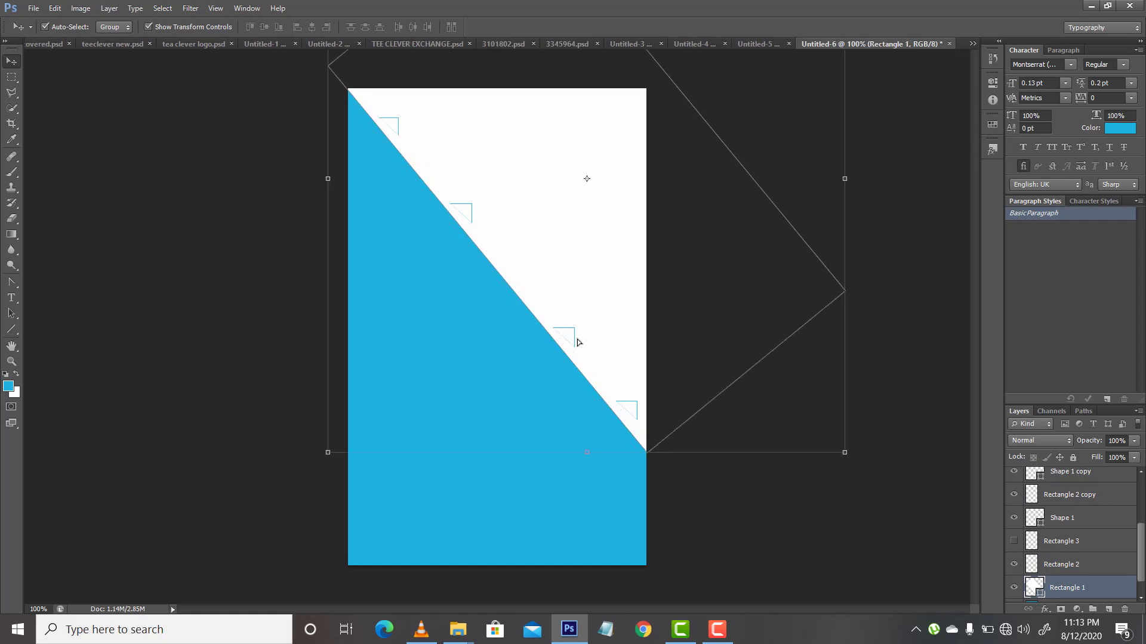
{"action": "left_click", "coordinate": [904, 477]}
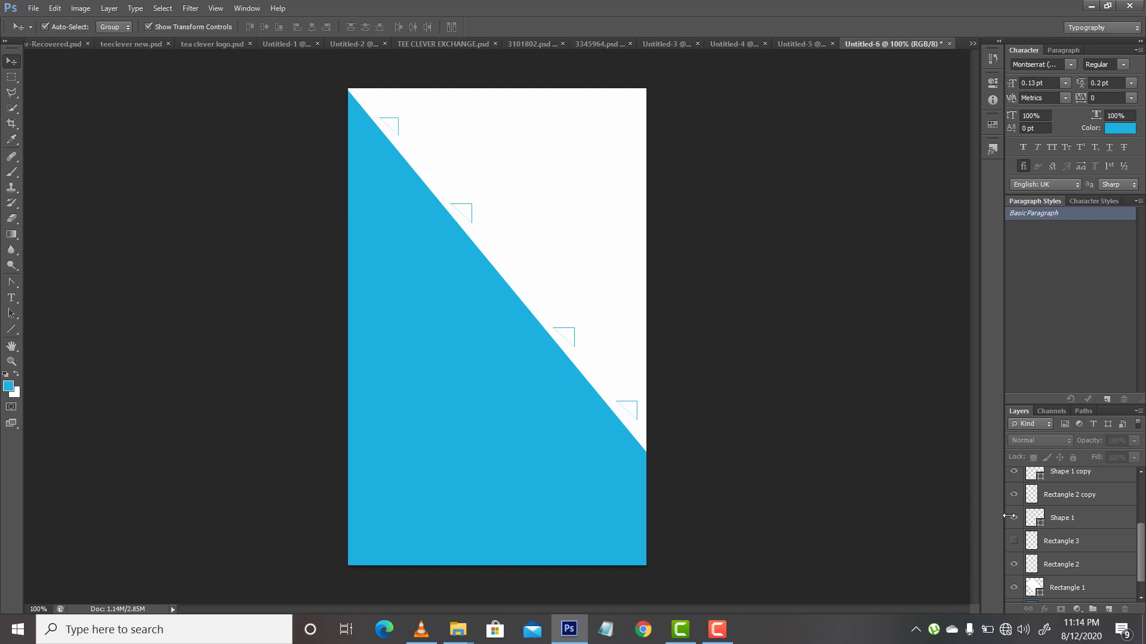
Step: Move the Shape 1 copy and Rectangle 2 copy triangle up along the diagonal to space the four small triangles evenly
{"action": "left_click", "coordinate": [1080, 499]}
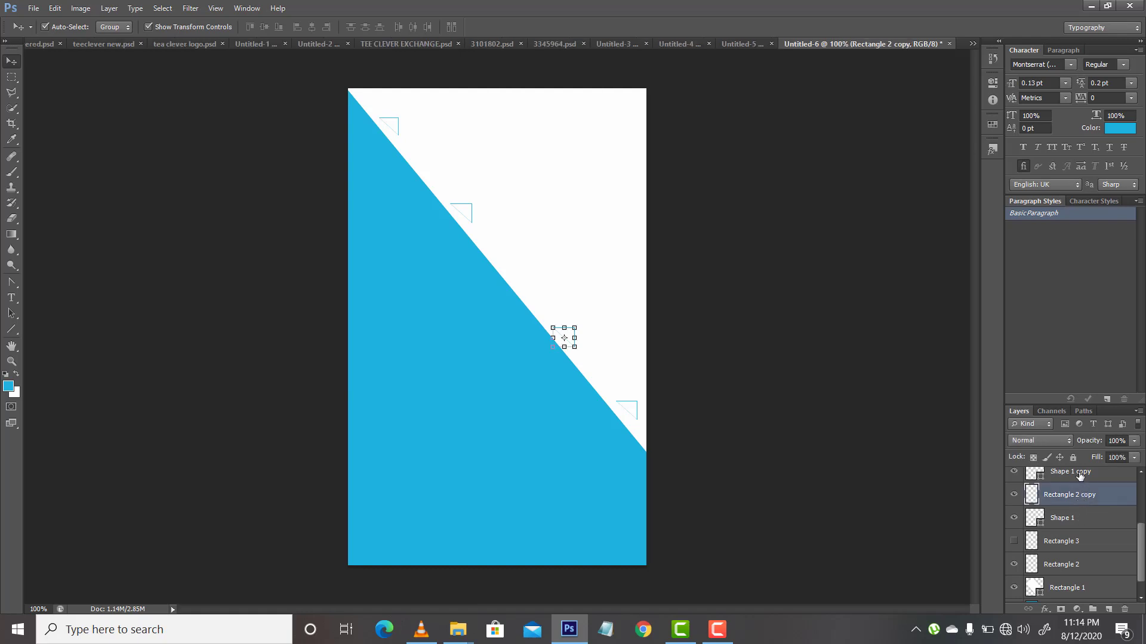
{"action": "left_click", "coordinate": [1079, 474], "text": "ctrl"}
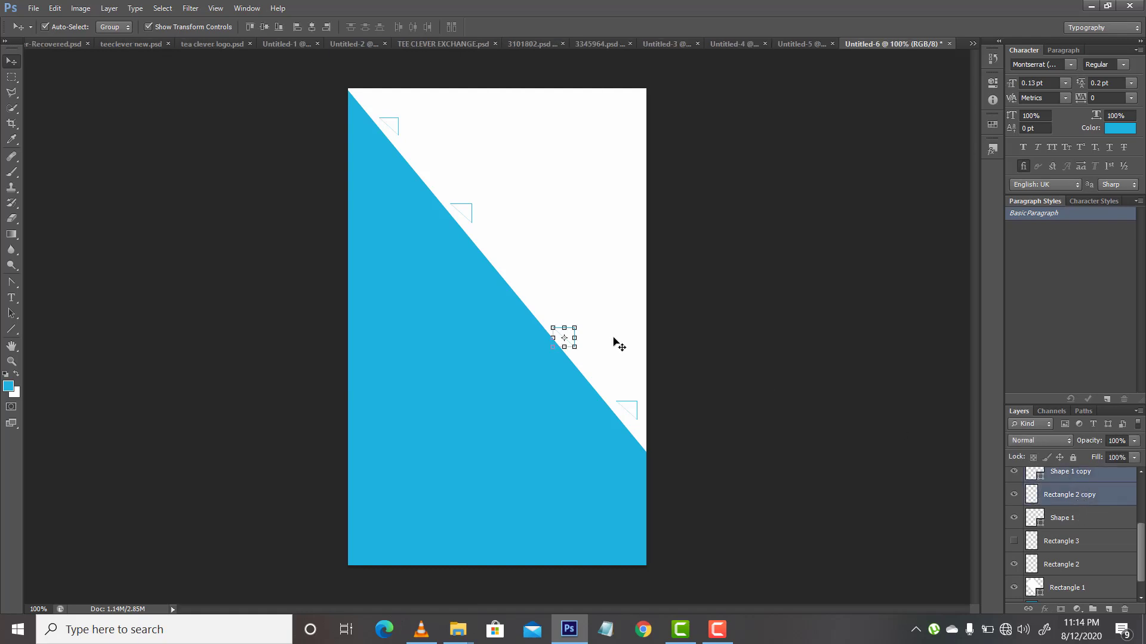
{"action": "left_click", "coordinate": [567, 337]}
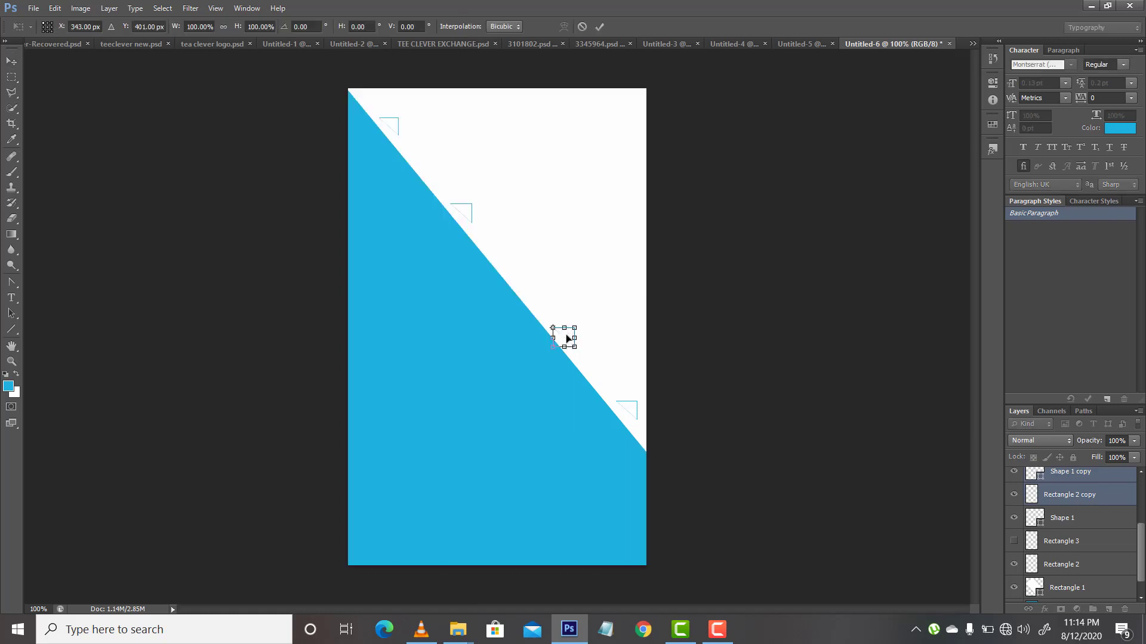
{"action": "left_click_drag", "start_coordinate": [566, 338], "coordinate": [546, 308]}
{"action": "key", "text": "Return"}
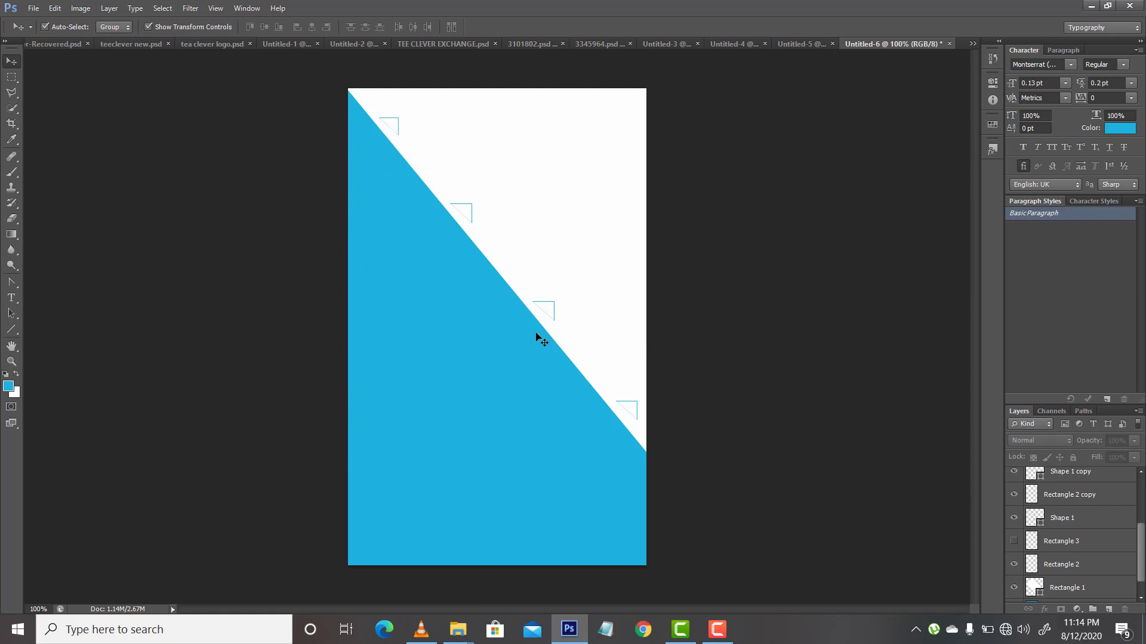
Step: Add the text "FAST FOOD" in the upper part of the white area
{"action": "left_click", "coordinate": [12, 297]}
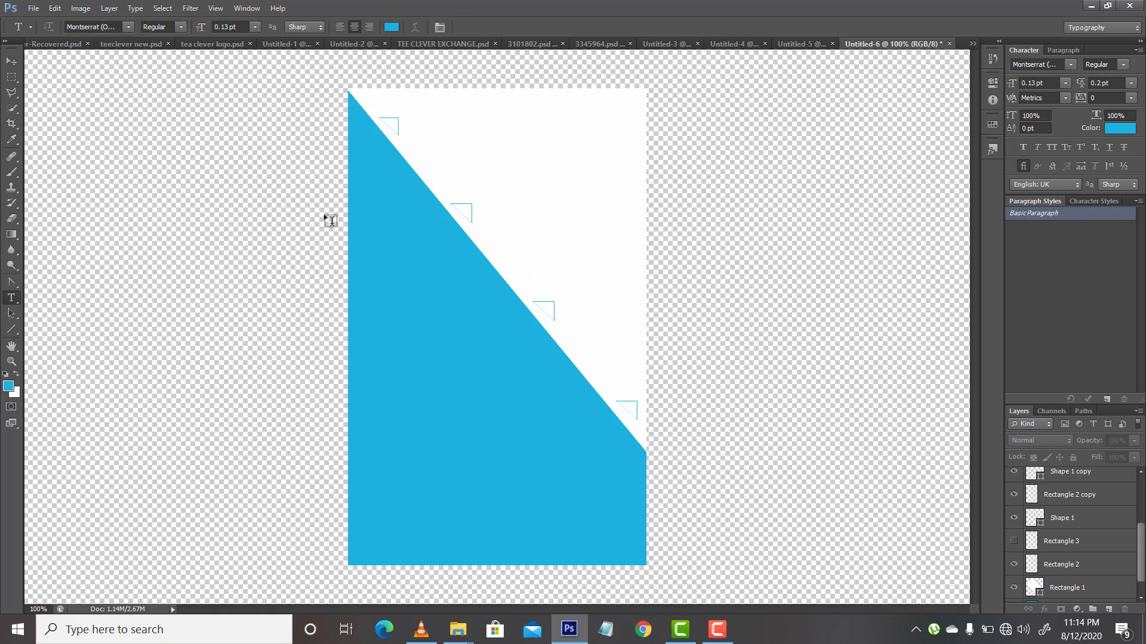
{"action": "left_click", "coordinate": [579, 174]}
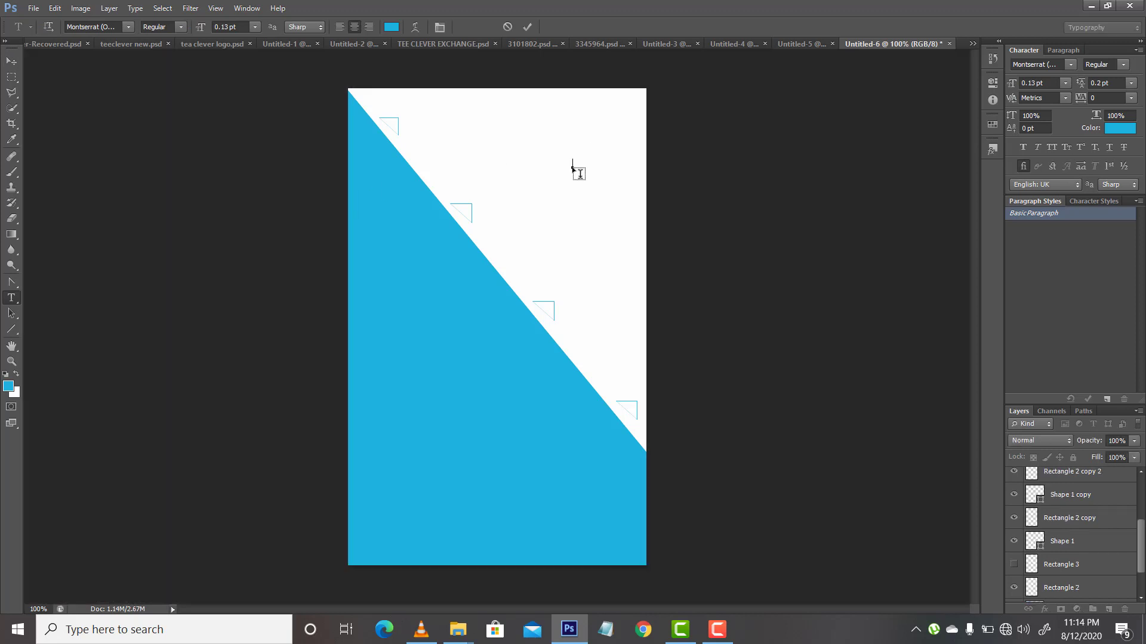
{"action": "type", "text": "FAST FOOD"}
Step: Colour the word FAST magenta (#cd1ddd), leaving FOOD blue
{"action": "left_click_drag", "start_coordinate": [568, 162], "coordinate": [538, 162]}
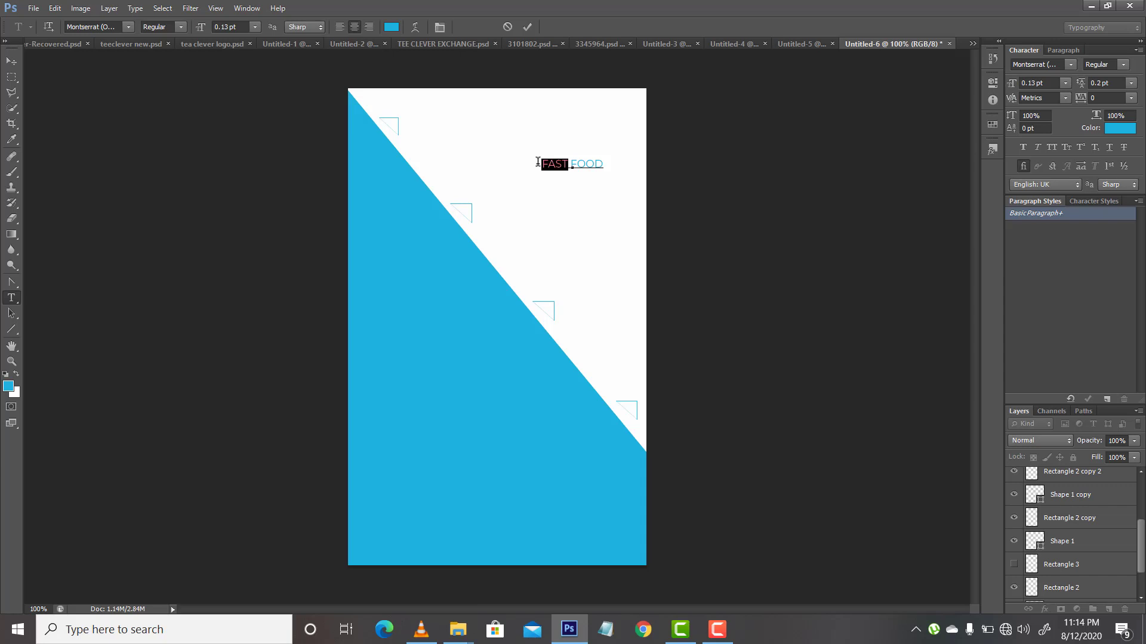
{"action": "left_click", "coordinate": [1115, 129]}
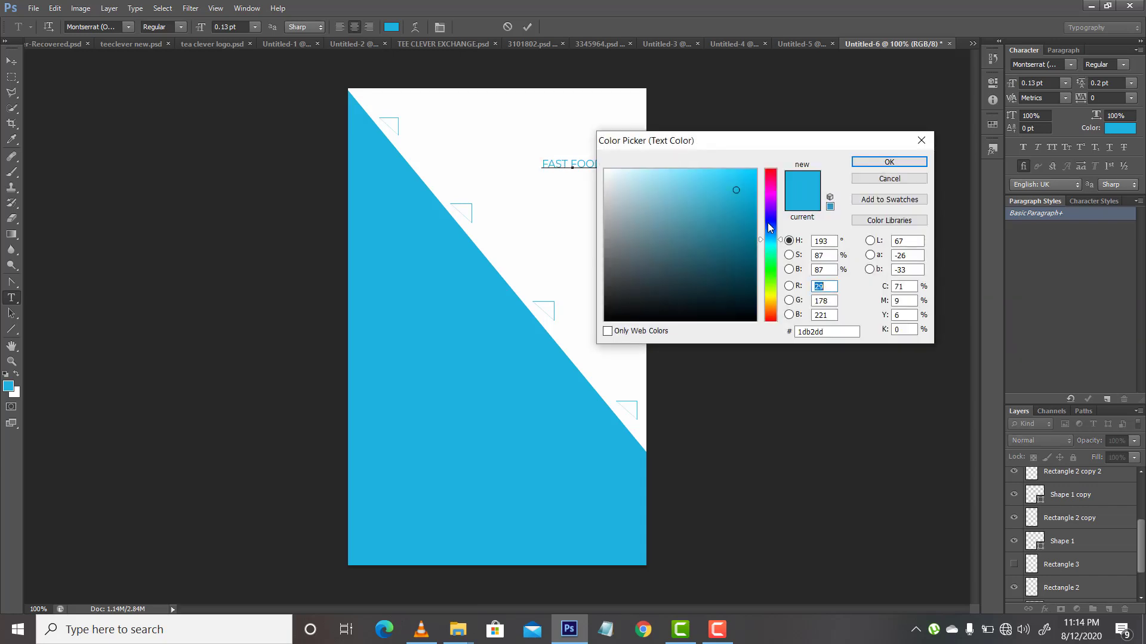
{"action": "left_click", "coordinate": [770, 231]}
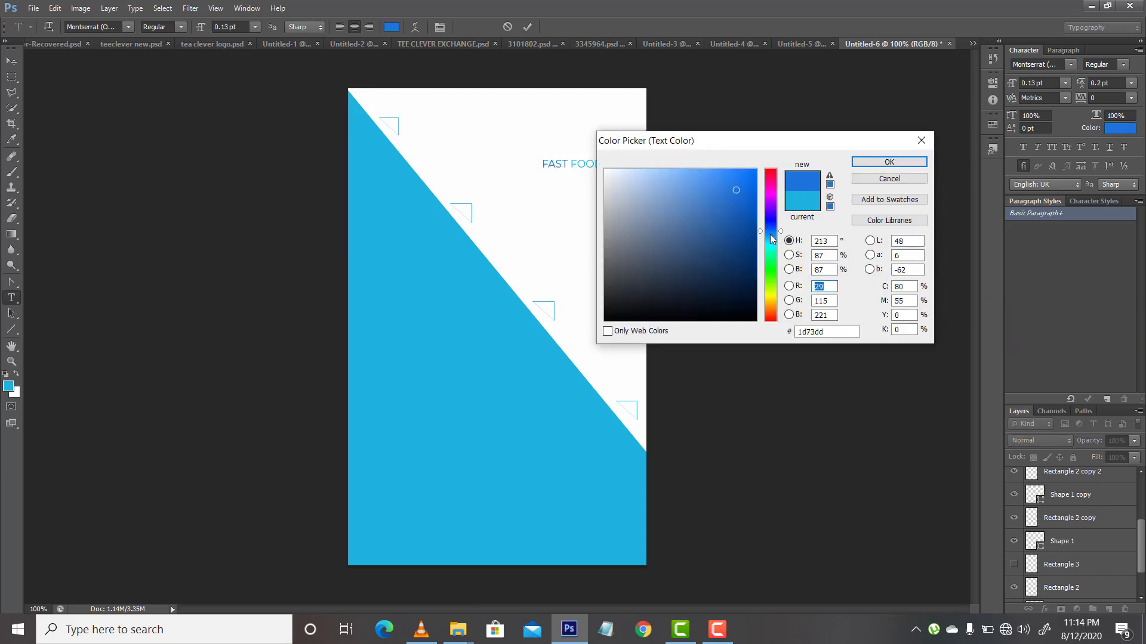
{"action": "left_click_drag", "start_coordinate": [771, 247], "coordinate": [773, 281]}
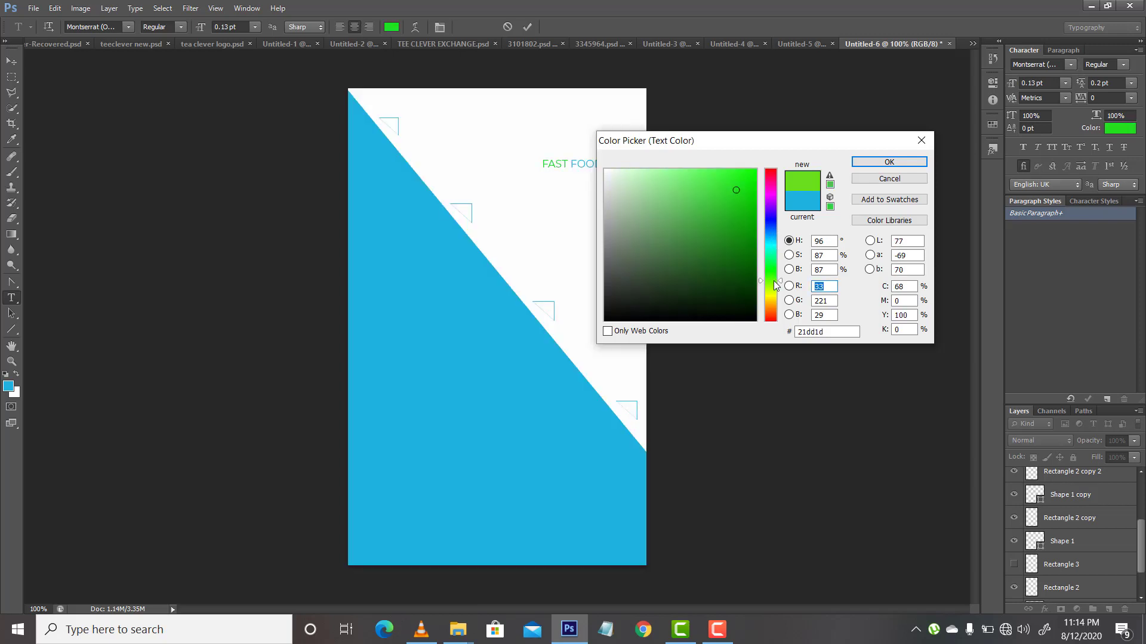
{"action": "left_click", "coordinate": [769, 202]}
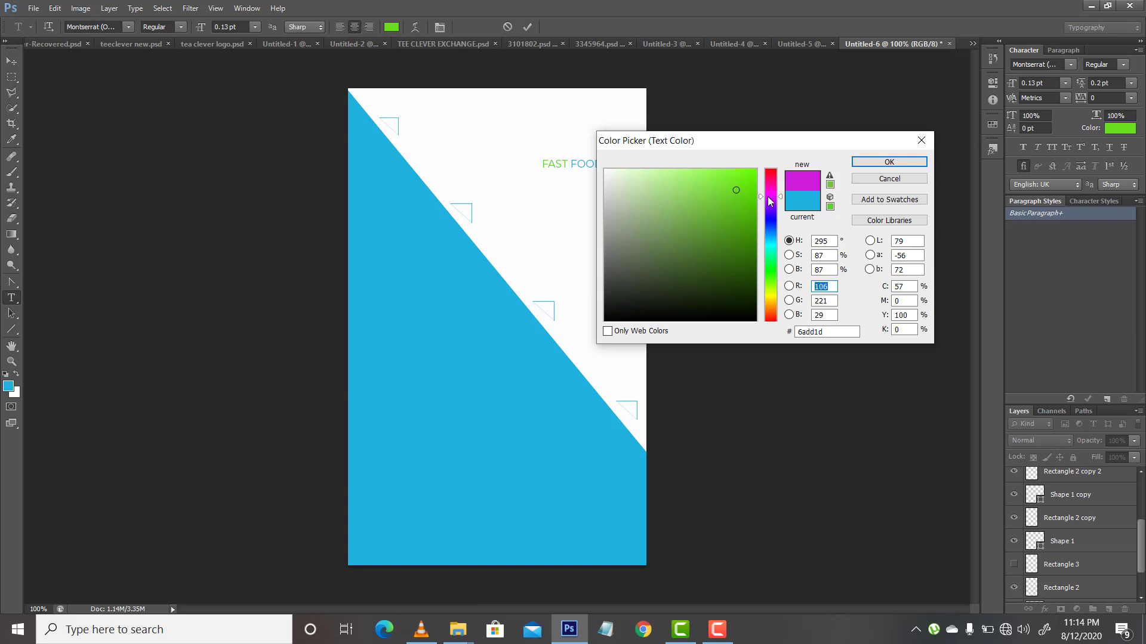
{"action": "left_click", "coordinate": [862, 166]}
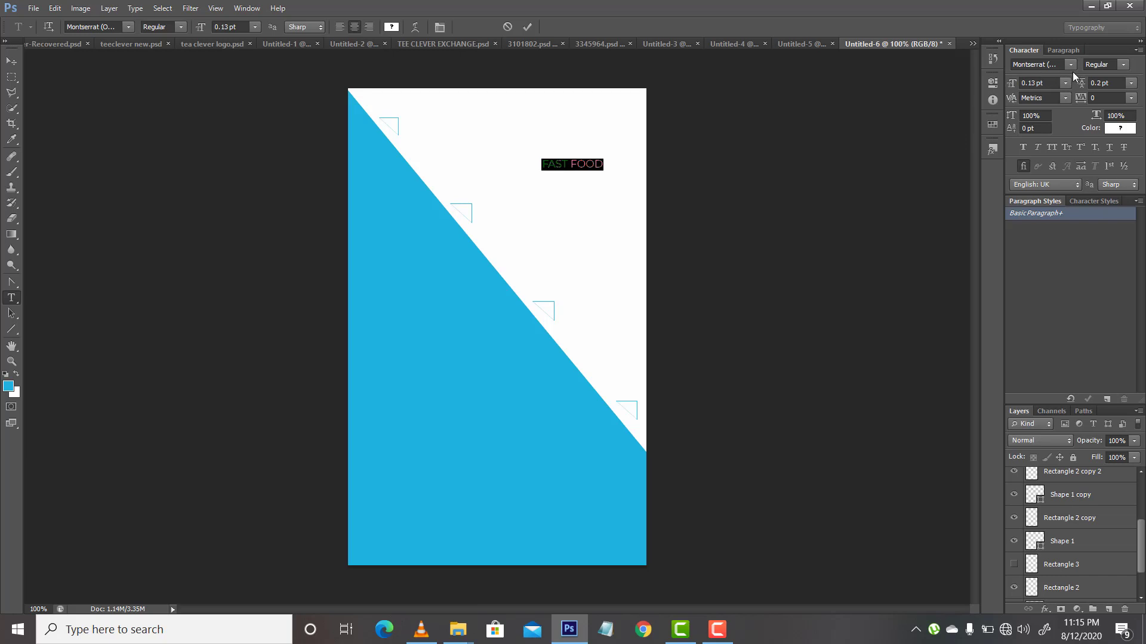
Step: Set the whole FAST FOOD text to the Black font style at 0.18 pt
{"action": "left_click", "coordinate": [1122, 65]}
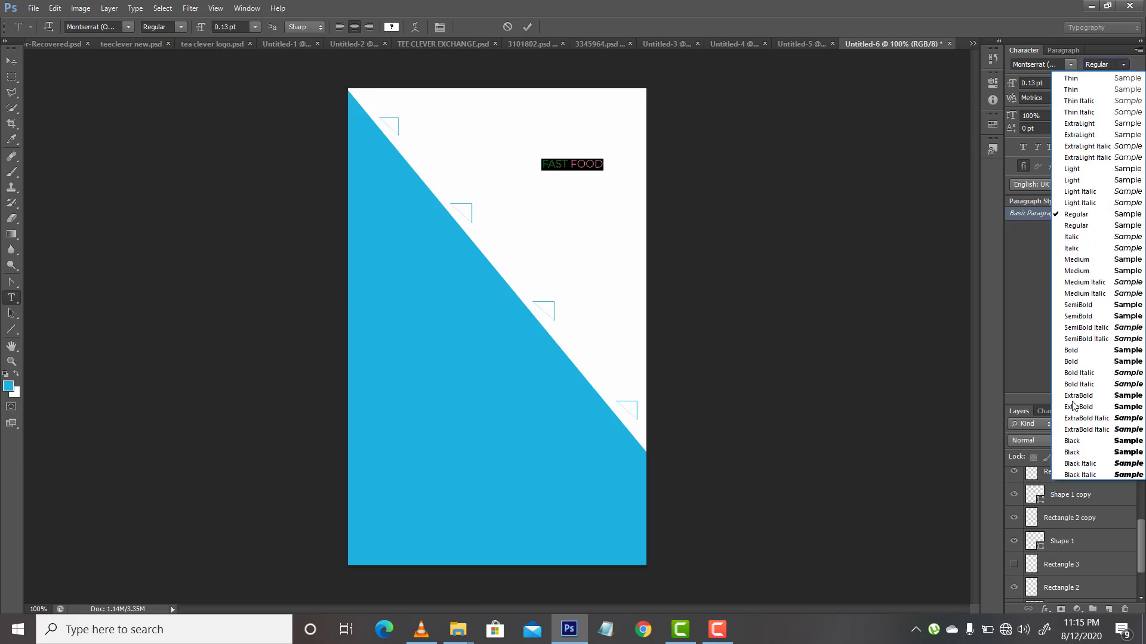
{"action": "left_click", "coordinate": [1072, 441]}
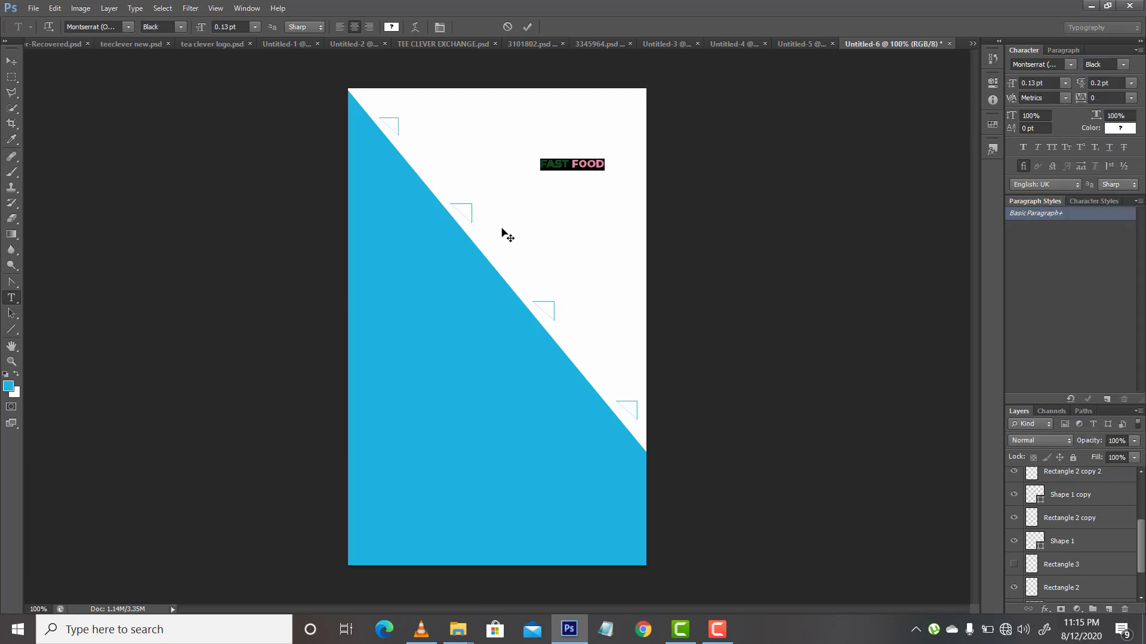
{"action": "left_click", "coordinate": [1033, 82]}
{"action": "type", "text": "8"}
{"action": "key", "text": "Return"}
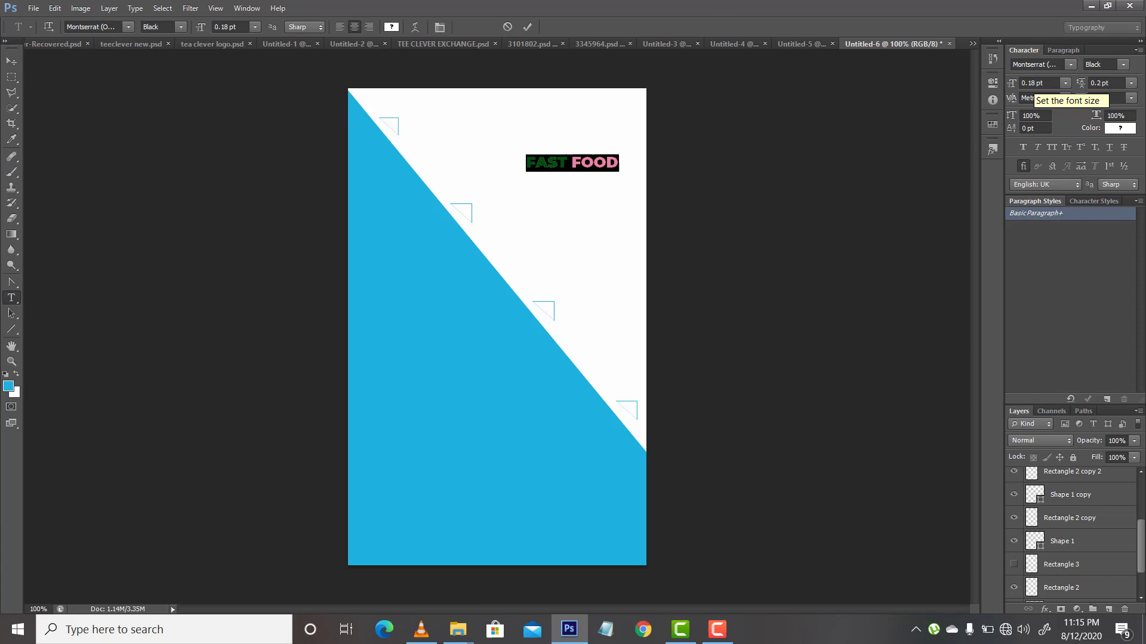
Step: Move the FAST FOOD text into the upper-right corner of the page, leaving room for a symbol above it
{"action": "left_click", "coordinate": [11, 61]}
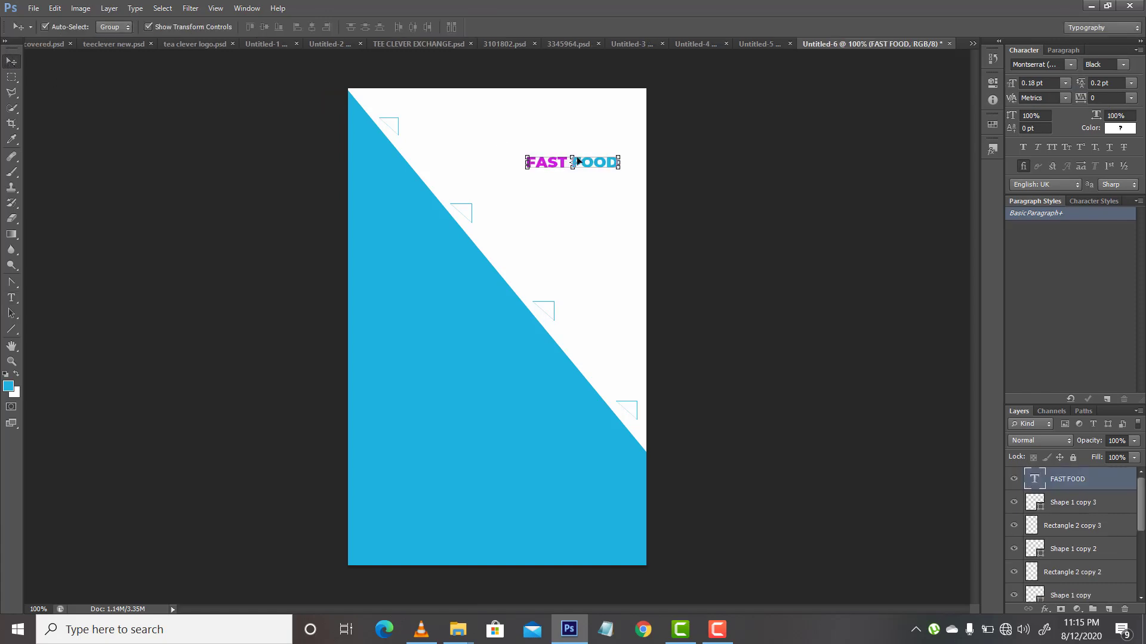
{"action": "left_click_drag", "start_coordinate": [584, 162], "coordinate": [603, 117]}
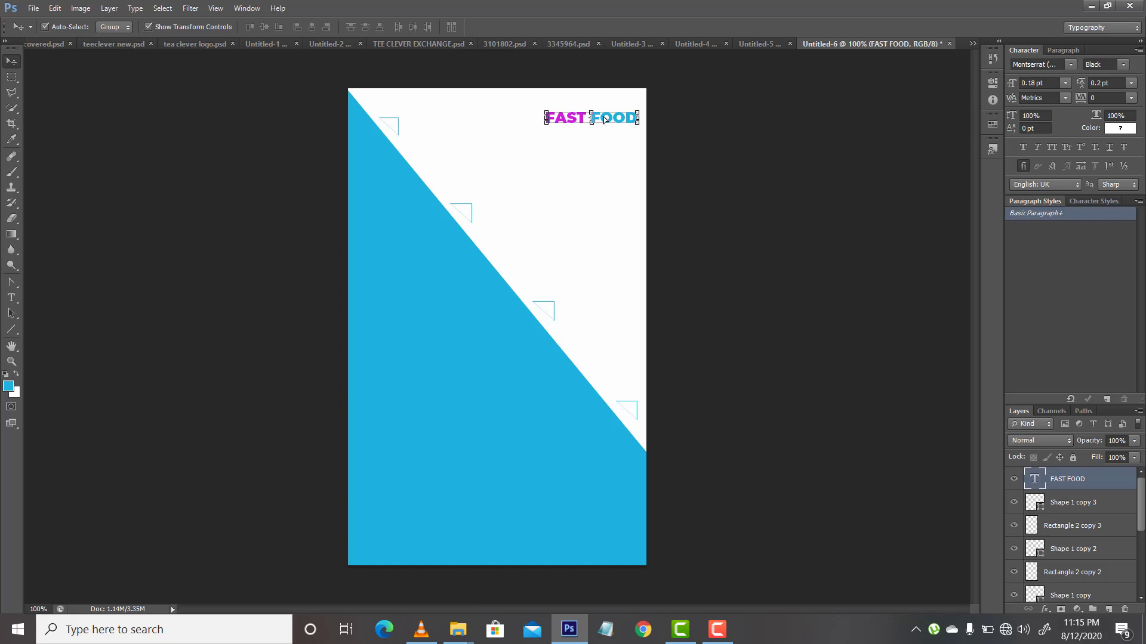
{"action": "left_click_drag", "start_coordinate": [605, 121], "coordinate": [609, 130]}
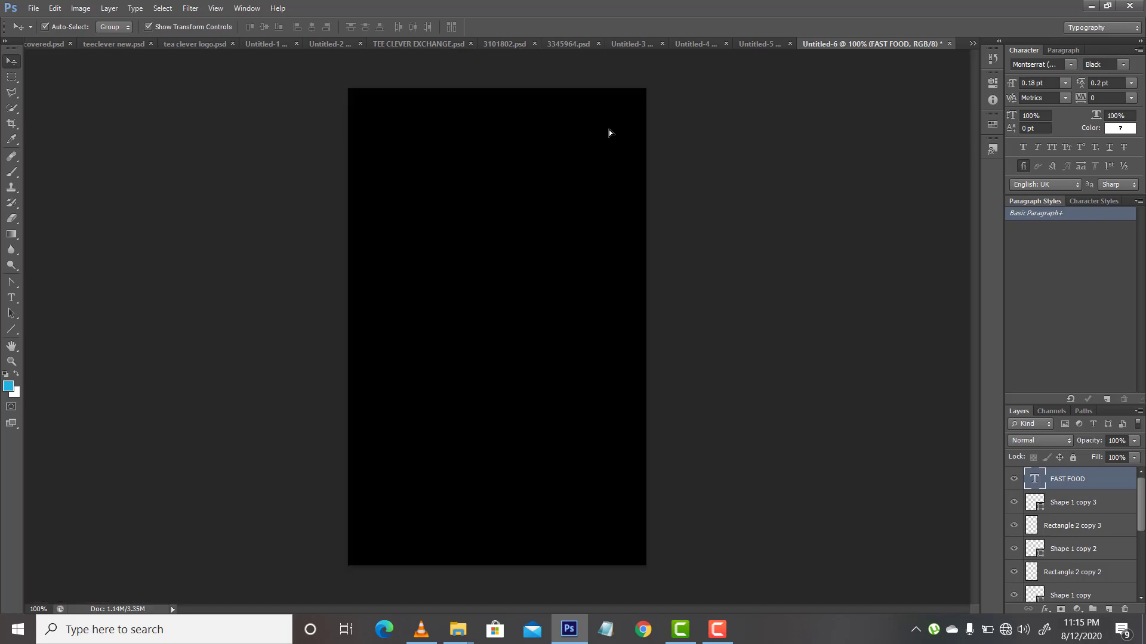
Step: Draw a blue paw print custom shape, about 40 by 34 px, centred just above the FAST FOOD text
{"action": "left_click", "coordinate": [11, 329]}
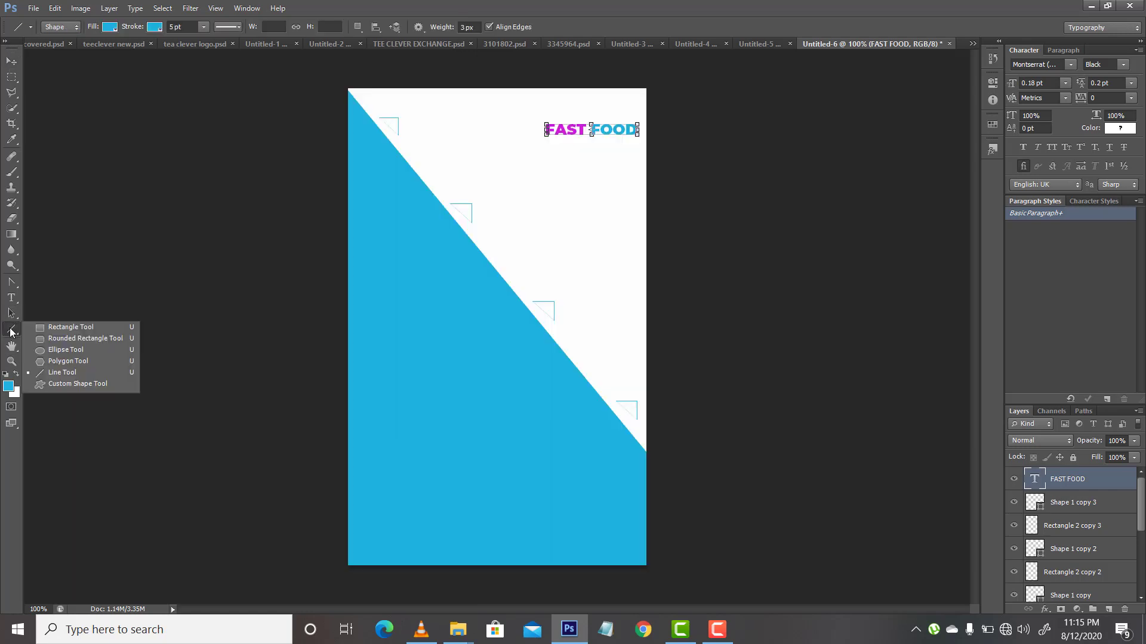
{"action": "left_click", "coordinate": [70, 383]}
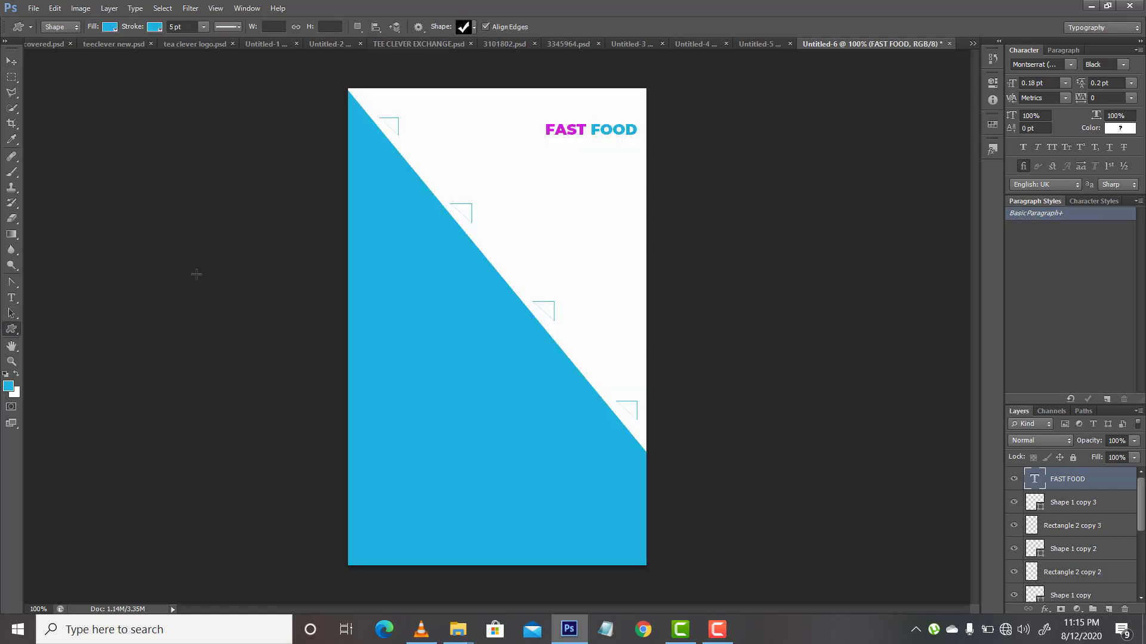
{"action": "left_click", "coordinate": [475, 28]}
{"action": "left_click_drag", "start_coordinate": [517, 77], "coordinate": [517, 94]}
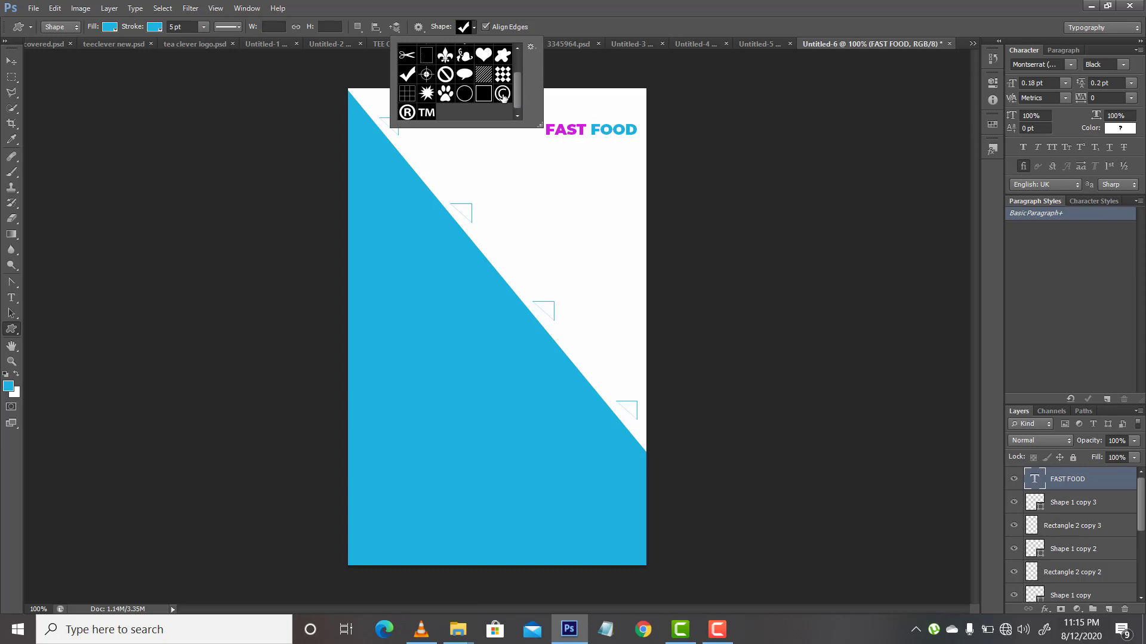
{"action": "left_click", "coordinate": [445, 95]}
{"action": "left_click", "coordinate": [581, 103]}
{"action": "left_click_drag", "start_coordinate": [580, 103], "coordinate": [599, 121]}
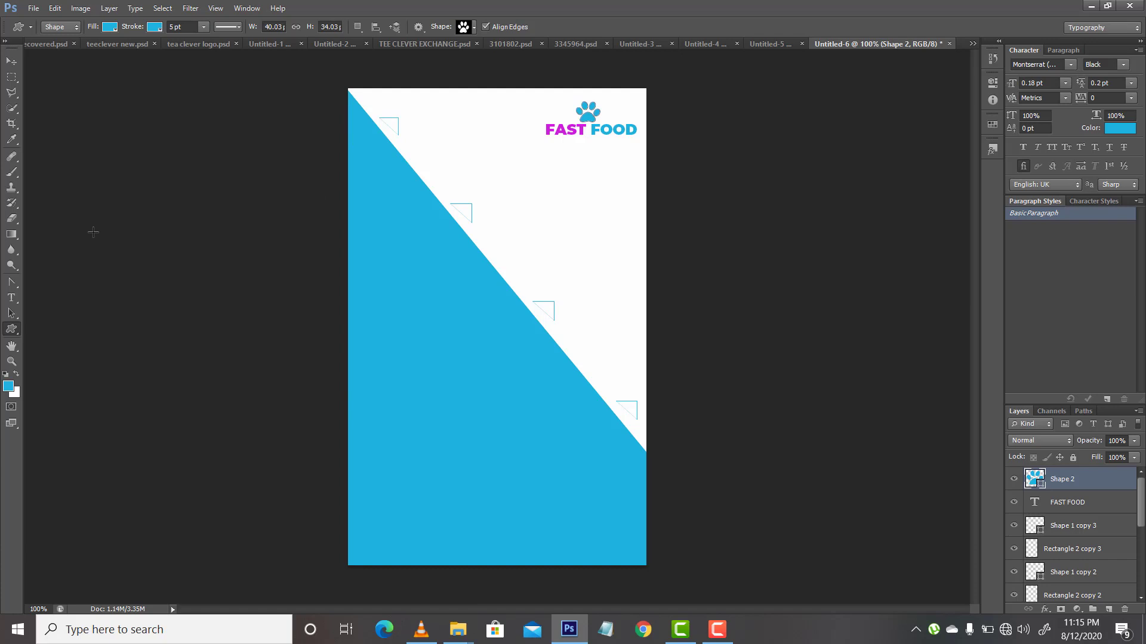
Step: Add the text "Unique Taste" in the white area below the FAST FOOD logo
{"action": "left_click", "coordinate": [11, 298]}
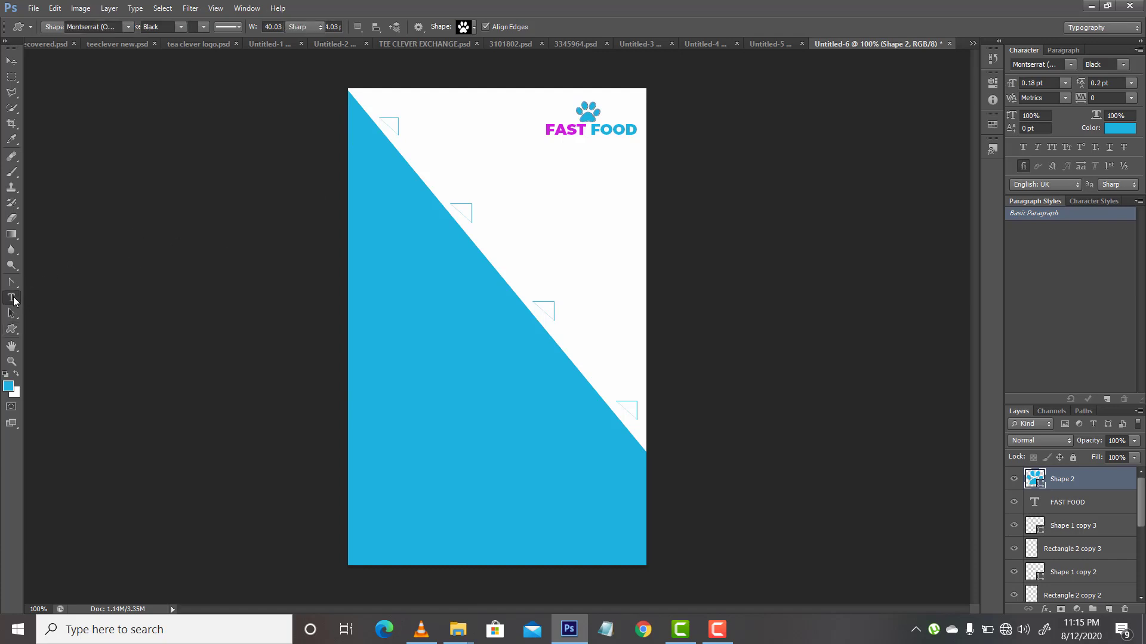
{"action": "left_click", "coordinate": [566, 206]}
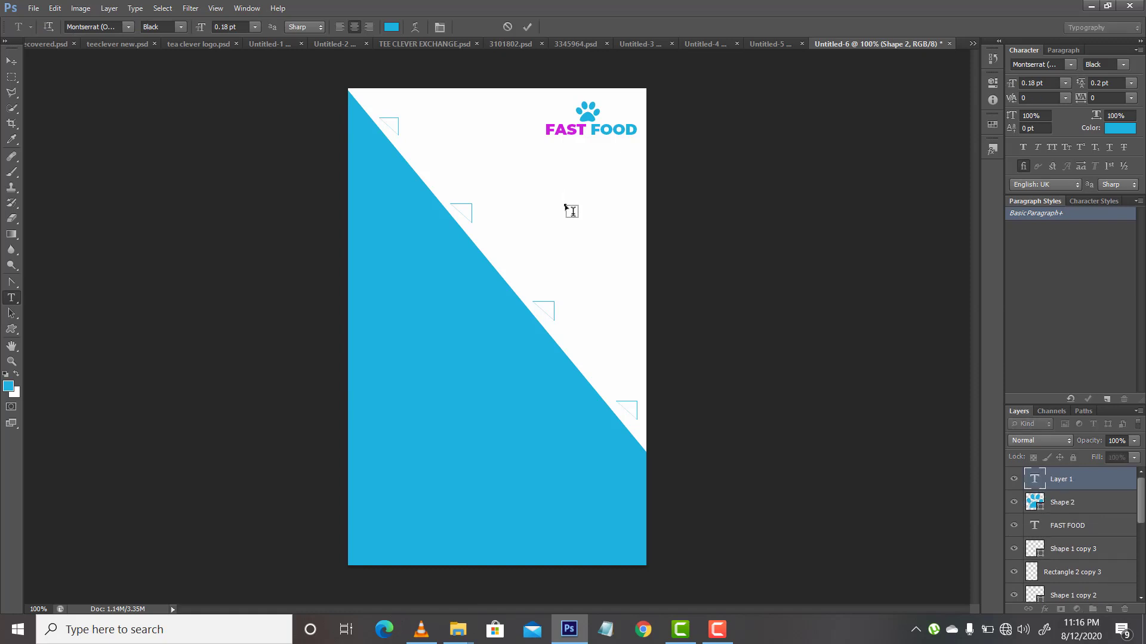
{"action": "type", "text": "Unique Taste"}
Step: Set the Unique Taste text to the Thin Italic font style
{"action": "key", "text": "ctrl+a"}
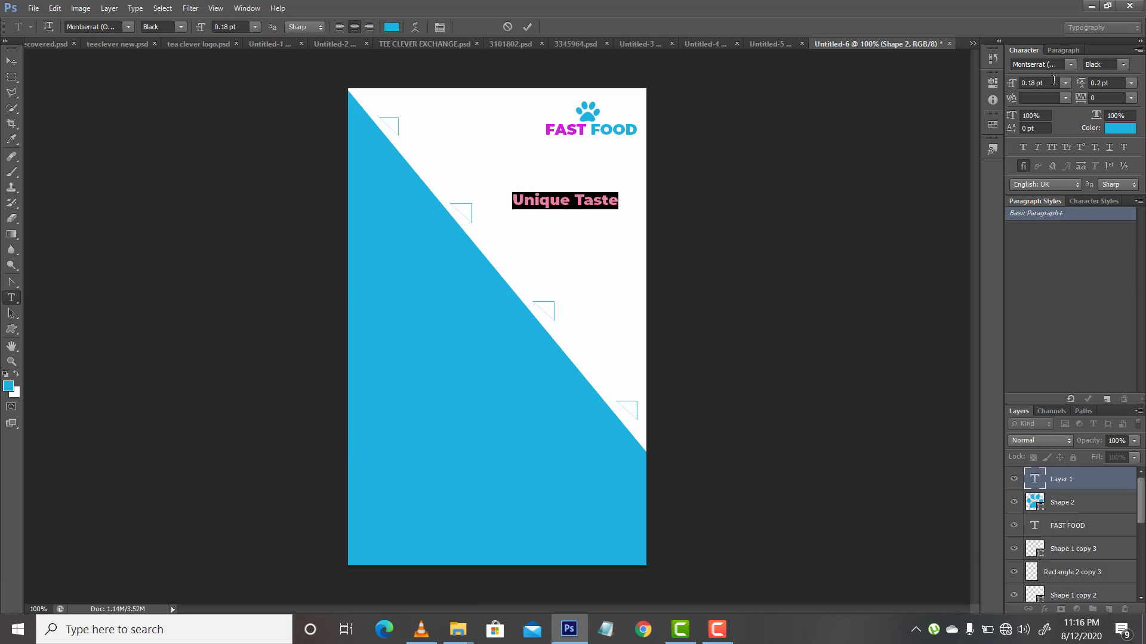
{"action": "left_click", "coordinate": [1122, 64]}
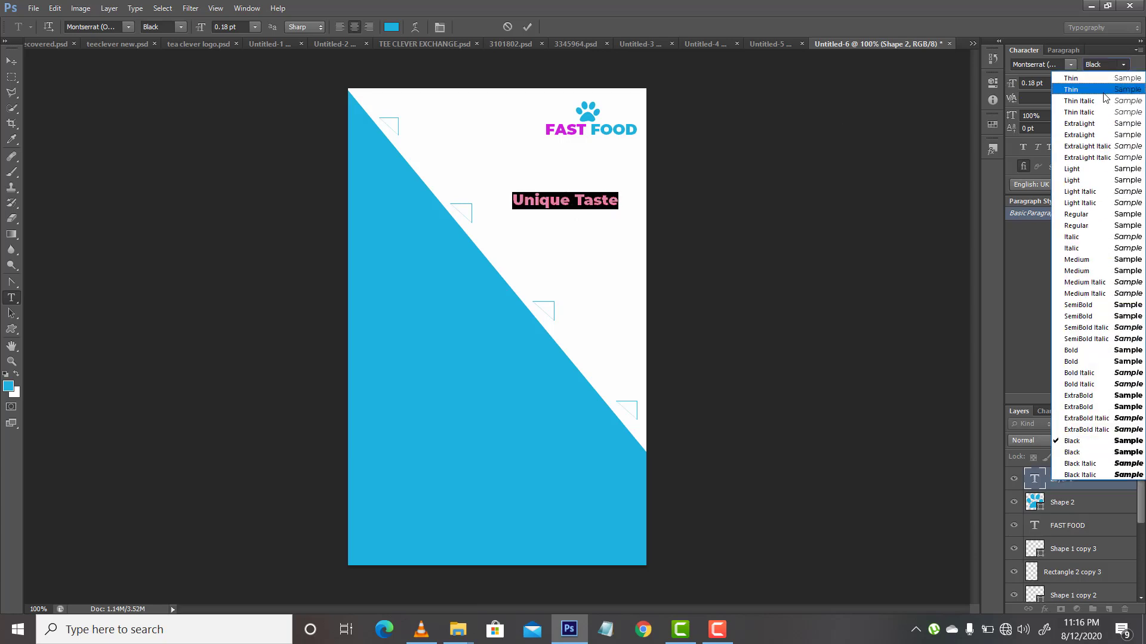
{"action": "left_click", "coordinate": [1101, 101]}
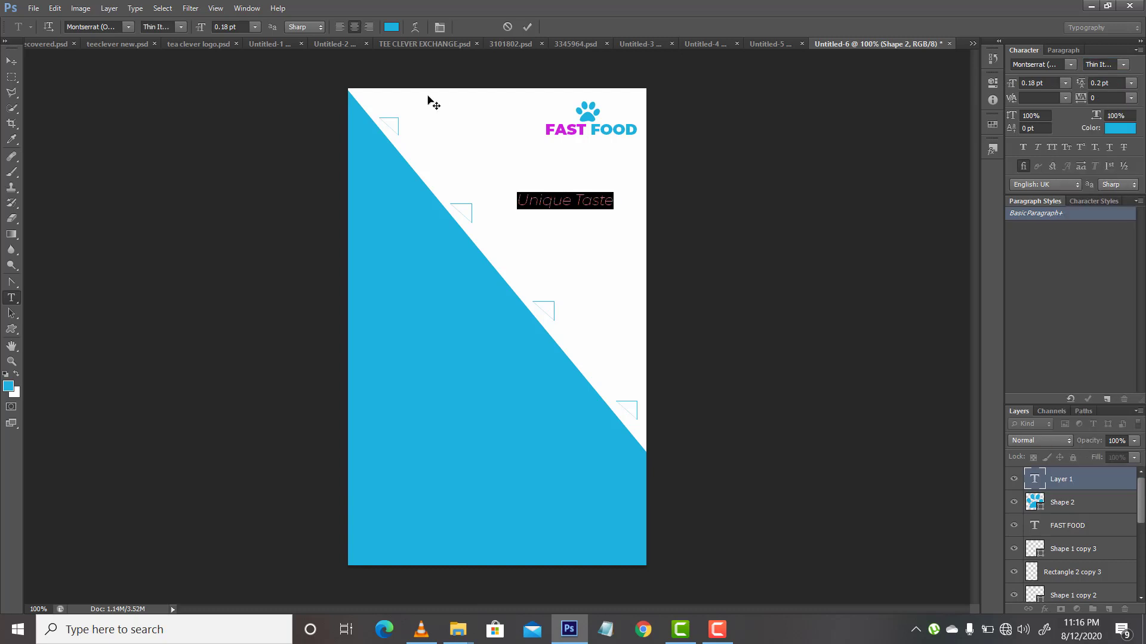
{"action": "left_click", "coordinate": [11, 61]}
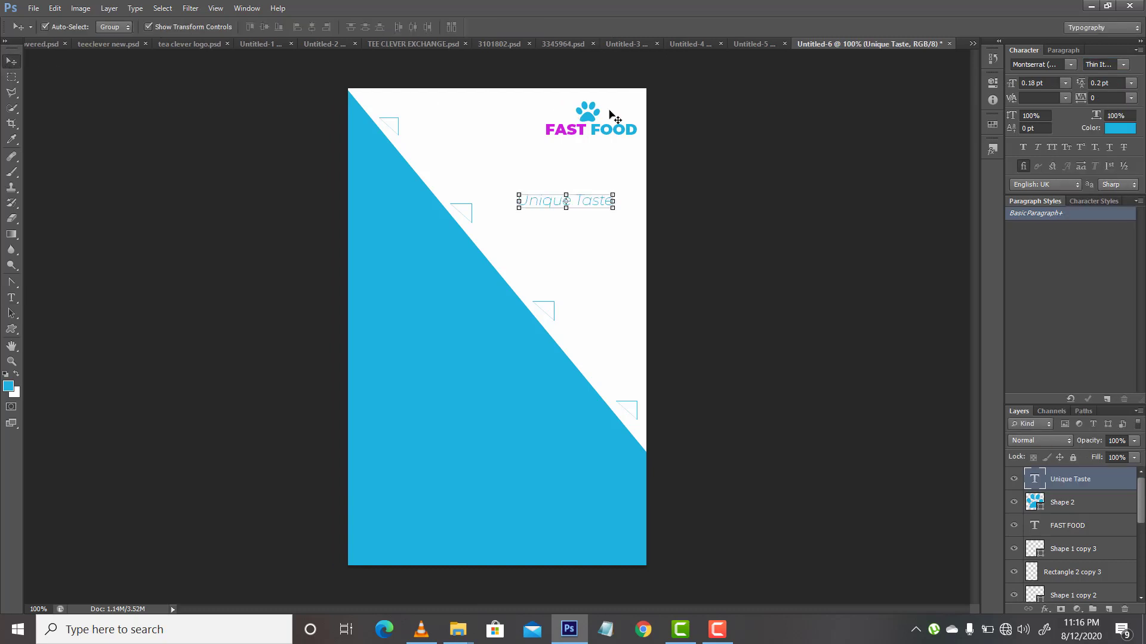
Step: Reduce the Unique Taste text to 0.13 pt and give it the Regular font style
{"action": "left_click", "coordinate": [1033, 83]}
{"action": "key", "text": "Return"}
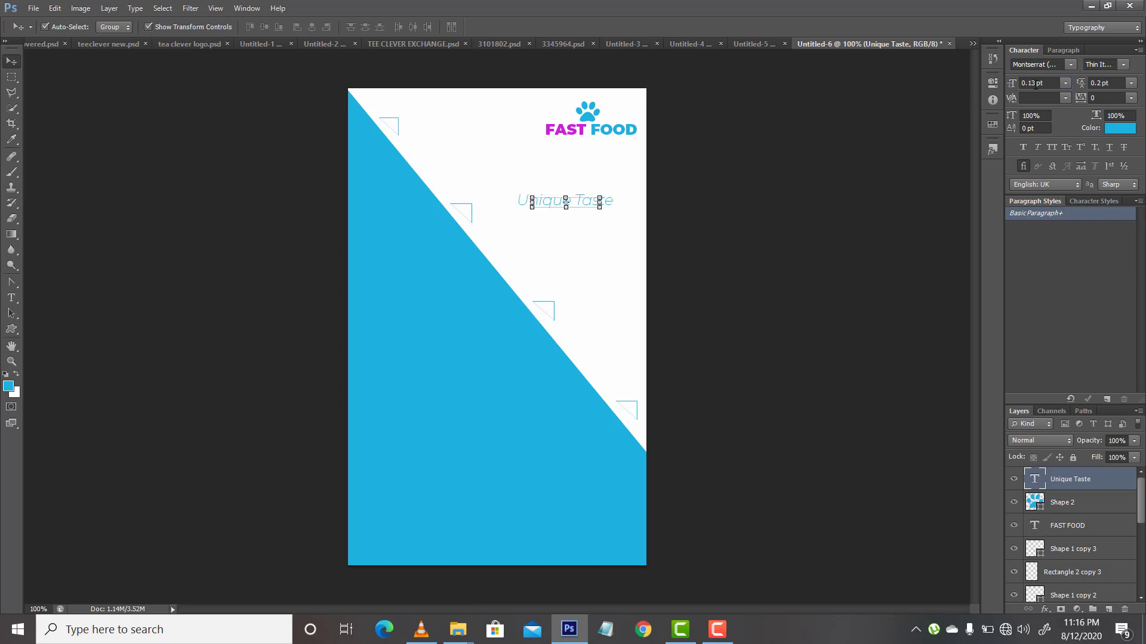
{"action": "left_click", "coordinate": [1123, 64]}
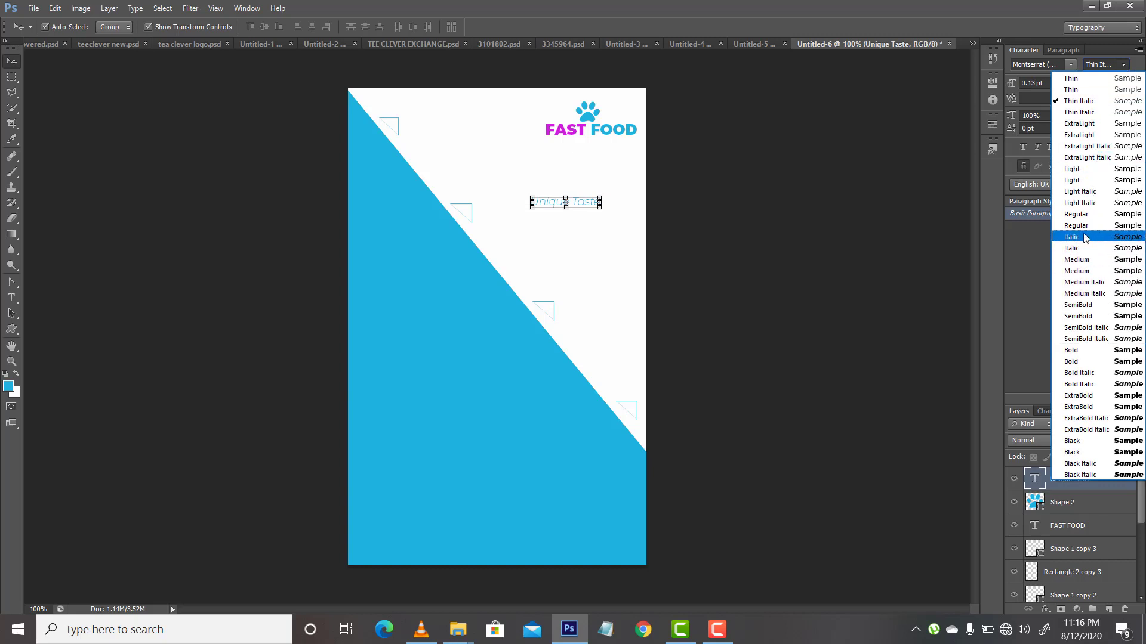
{"action": "left_click", "coordinate": [1075, 215]}
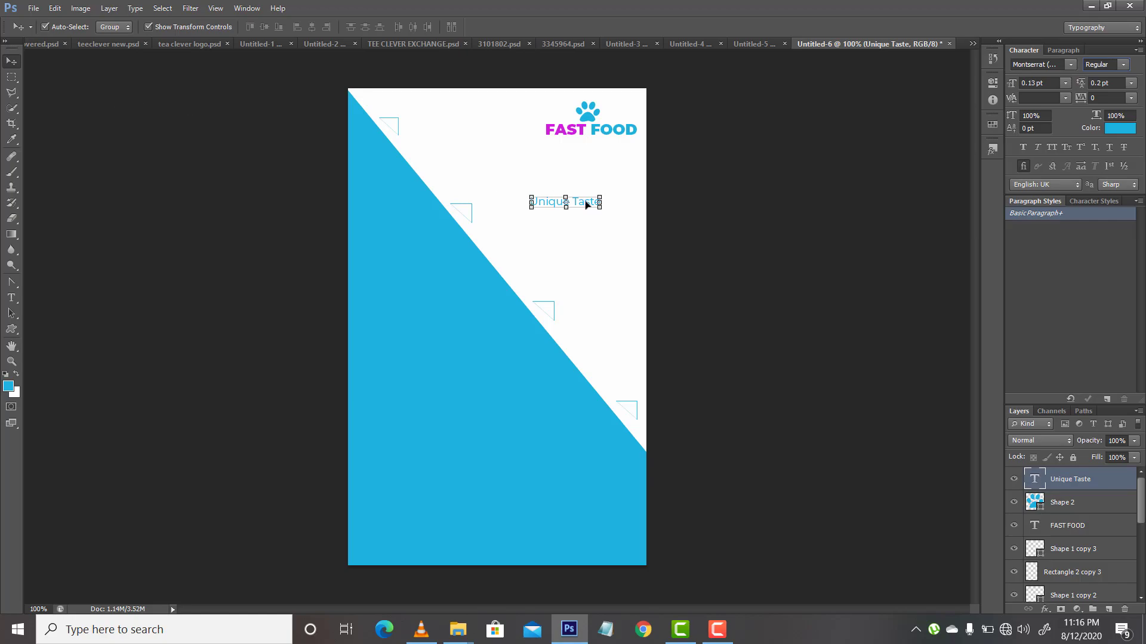
Step: Place the Unique Taste line centred directly beneath FAST FOOD and reduce its size to 0.10 pt
{"action": "left_click_drag", "start_coordinate": [594, 205], "coordinate": [608, 146]}
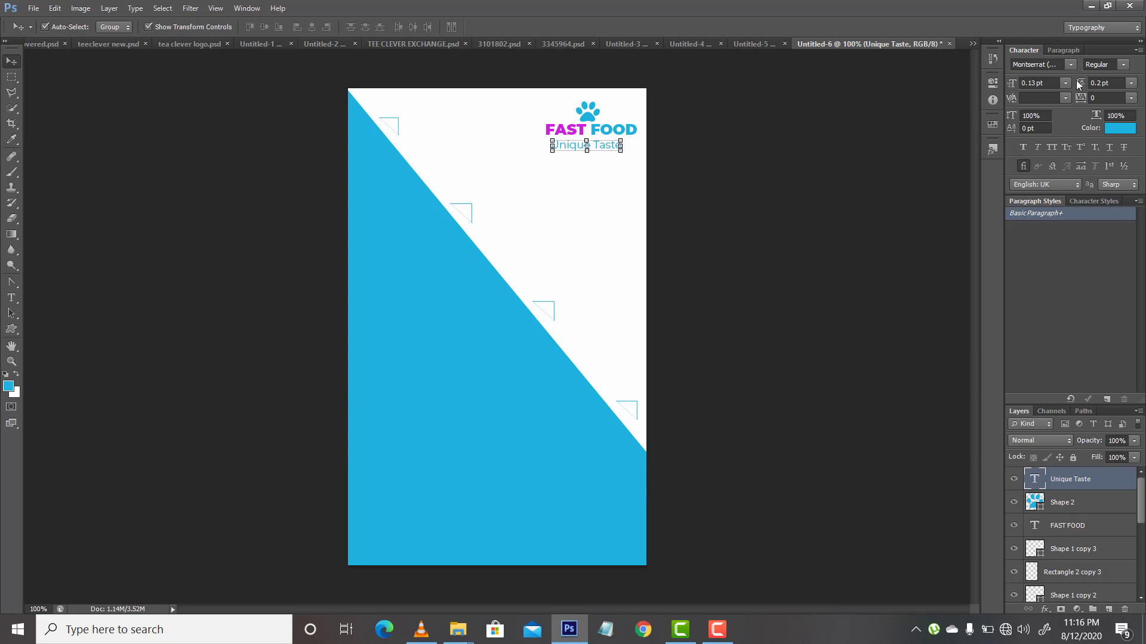
{"action": "left_click", "coordinate": [1032, 83]}
{"action": "key", "text": "Return"}
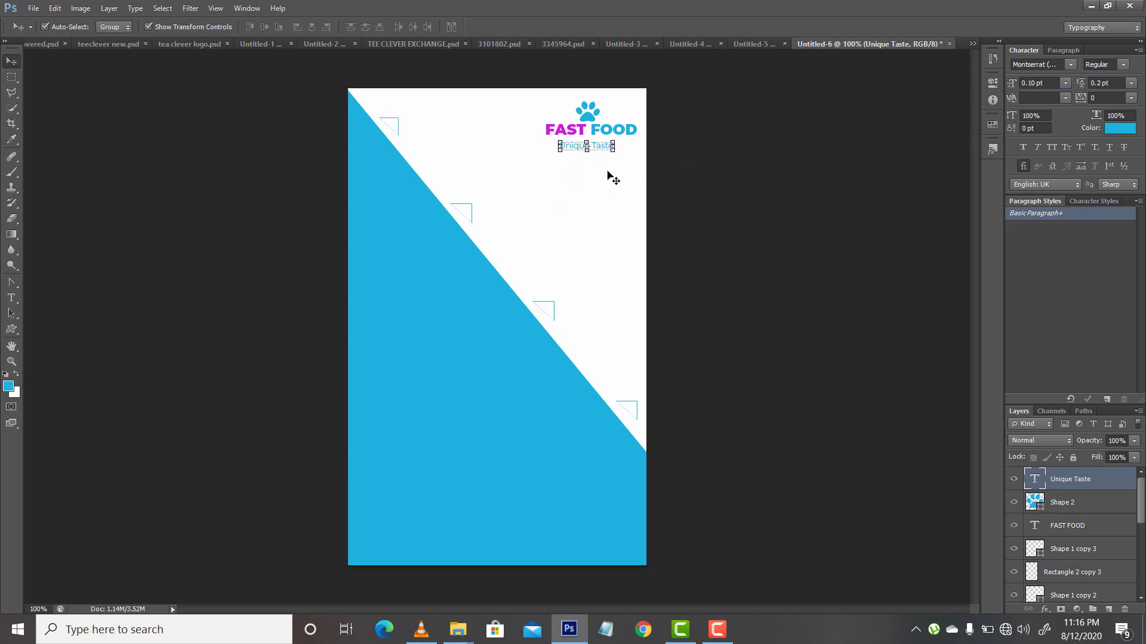
{"action": "key", "text": "Up"}
{"action": "key", "text": "Up"}
{"action": "key", "text": "Up"}
{"action": "key", "text": "Up"}
Step: Add dots before and after Unique Taste and colour the word Taste with the magenta (#cd1ddd) sampled from FAST
{"action": "left_click", "coordinate": [11, 297]}
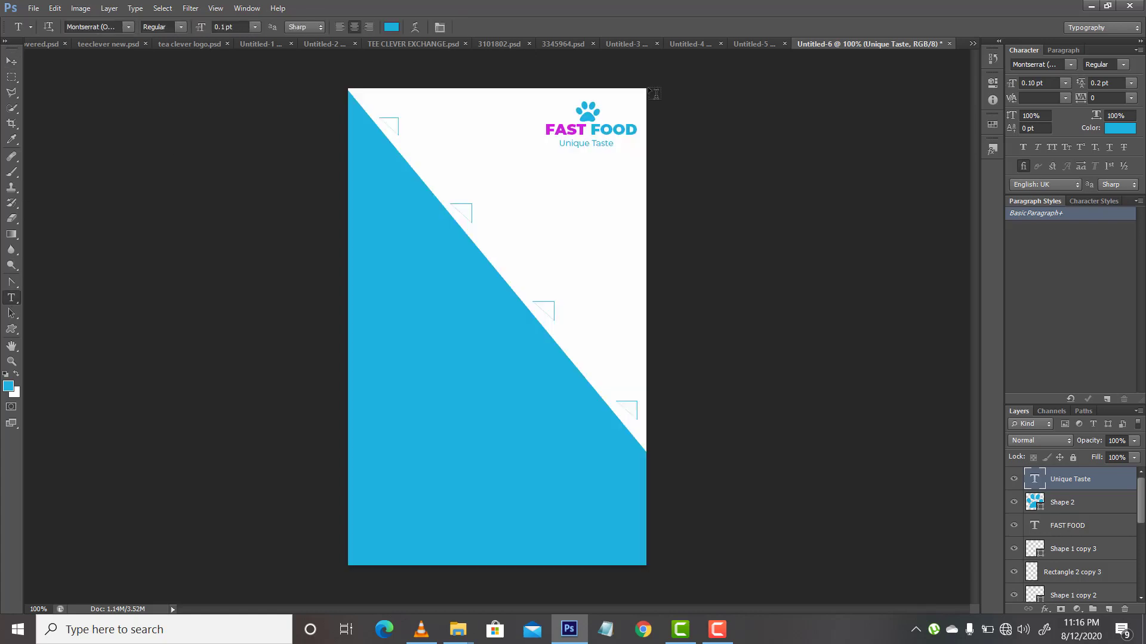
{"action": "left_click", "coordinate": [564, 144]}
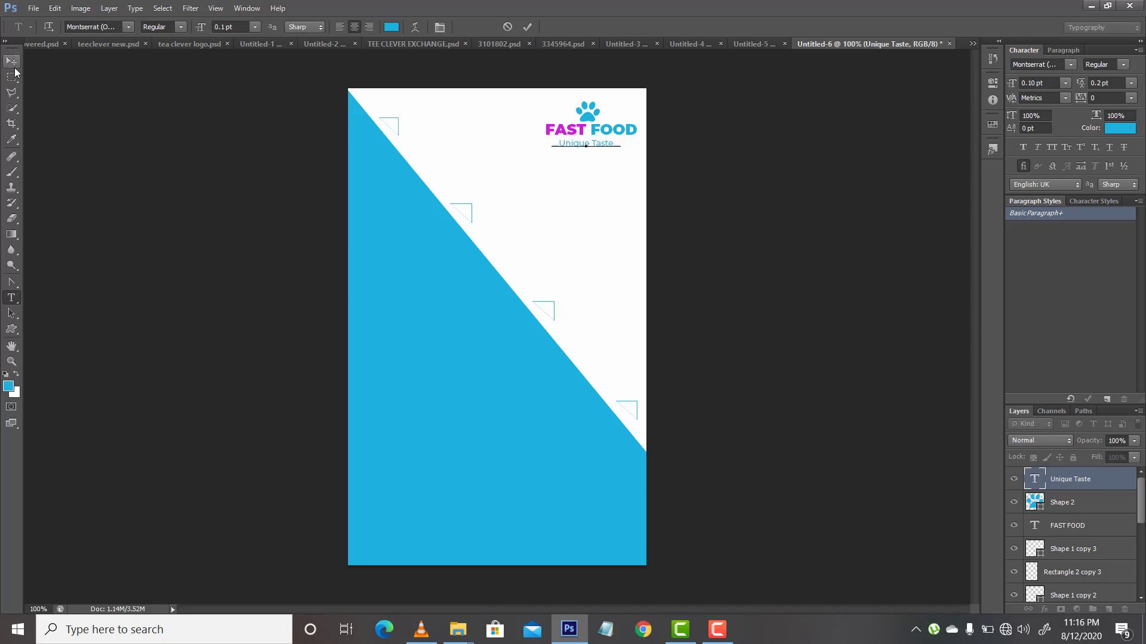
{"action": "left_click_drag", "start_coordinate": [589, 143], "coordinate": [620, 145]}
{"action": "left_click", "coordinate": [594, 144]}
{"action": "left_click", "coordinate": [1112, 128]}
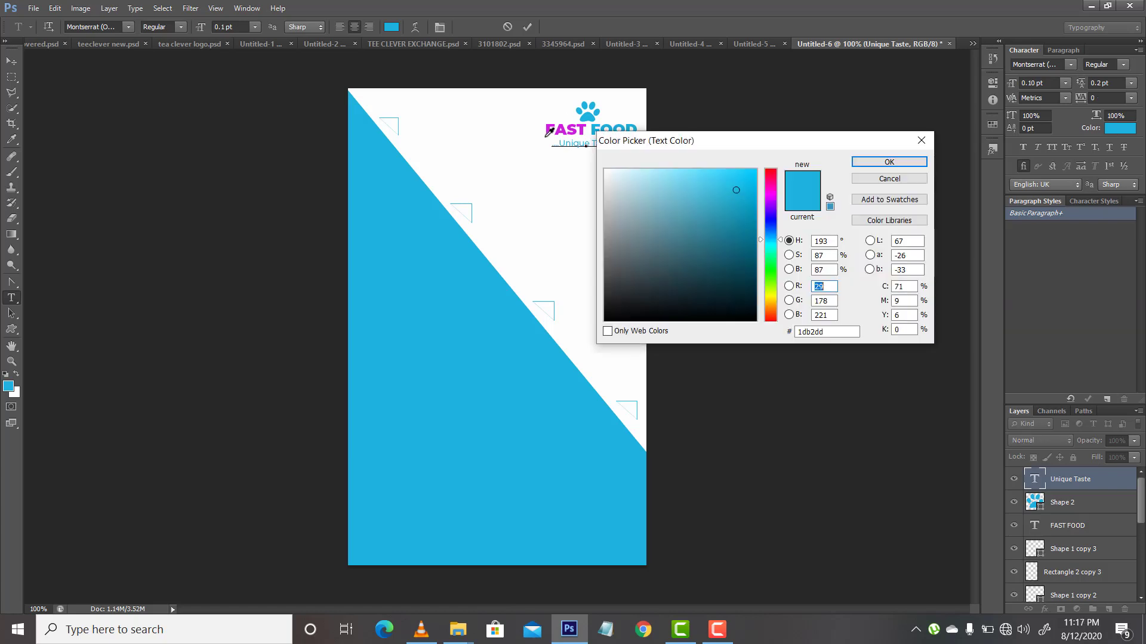
{"action": "left_click", "coordinate": [550, 132]}
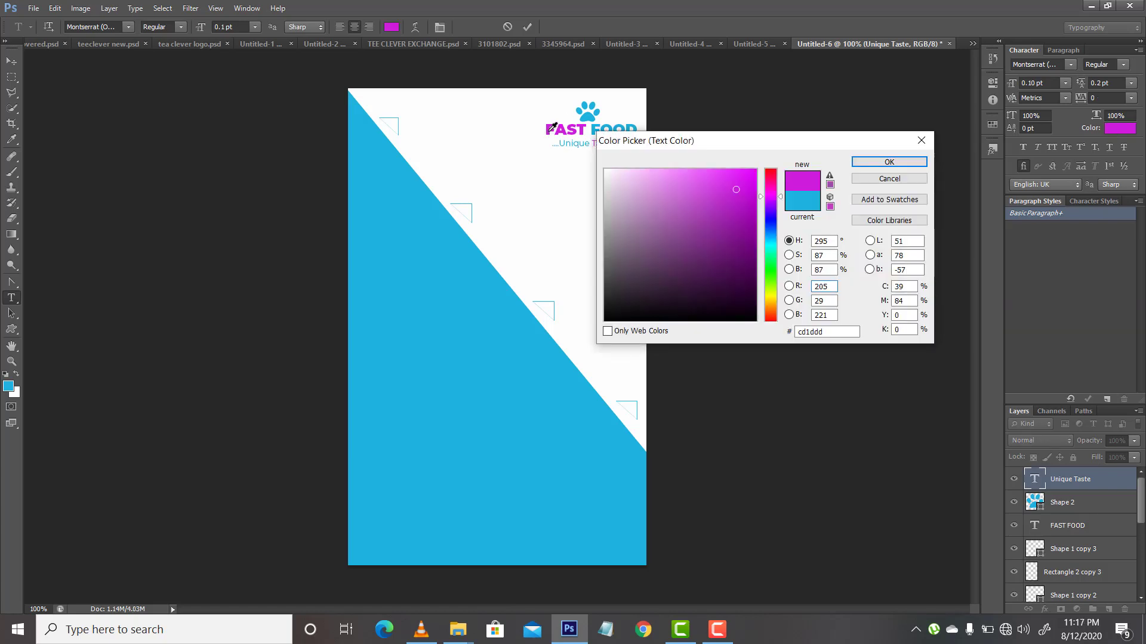
{"action": "key", "text": "Return"}
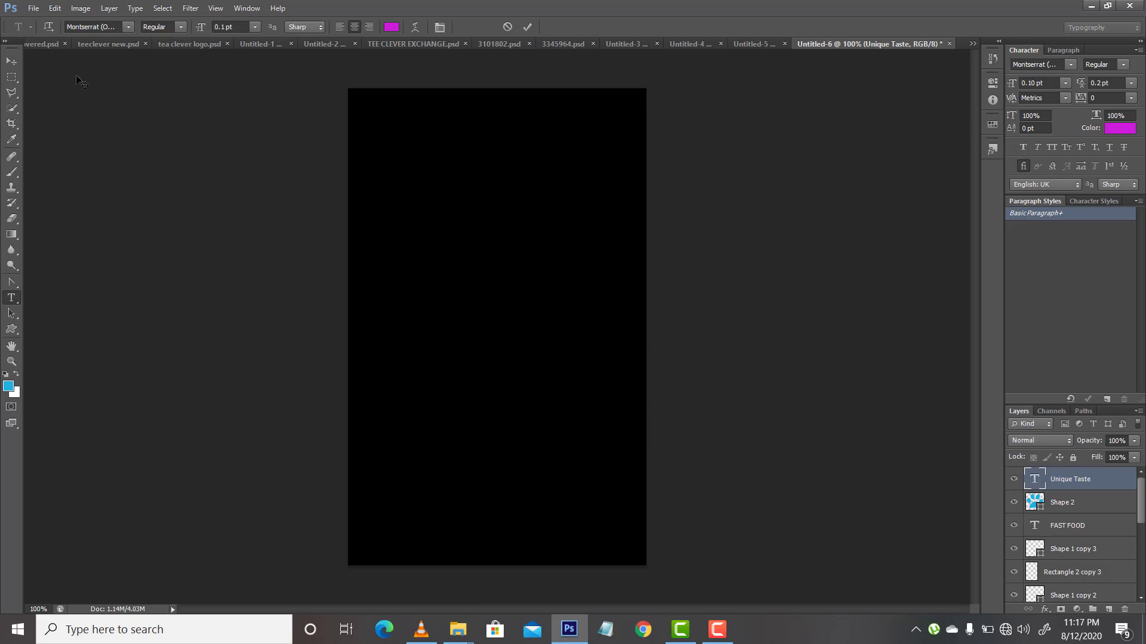
{"action": "left_click", "coordinate": [9, 64]}
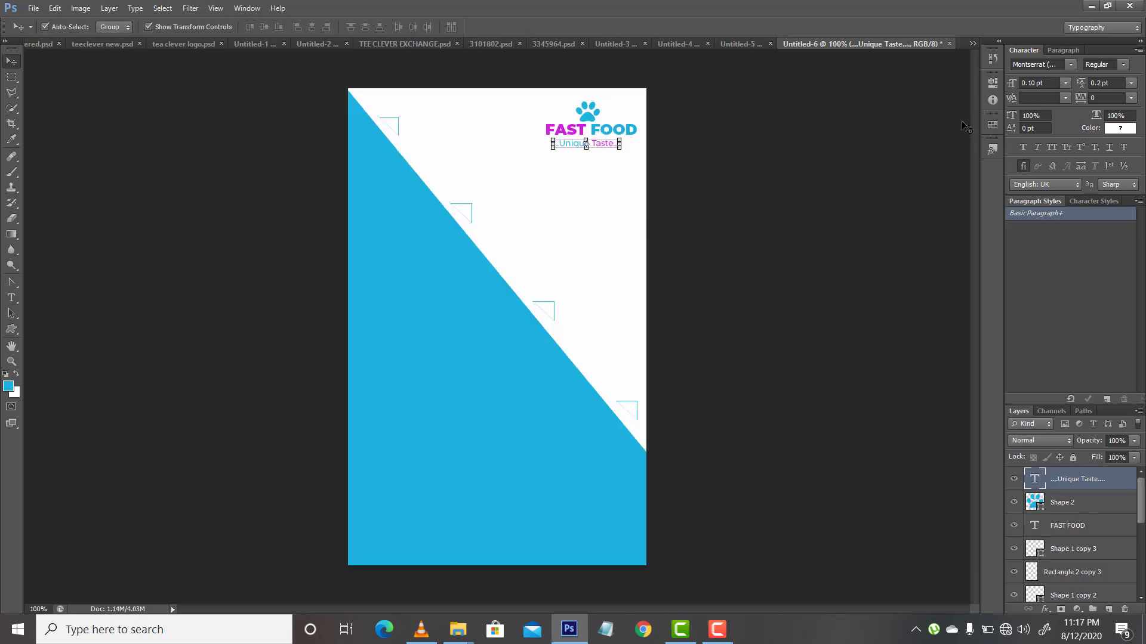
Step: Underline the Unique Taste tagline, then deselect all layers
{"action": "left_click", "coordinate": [1109, 148]}
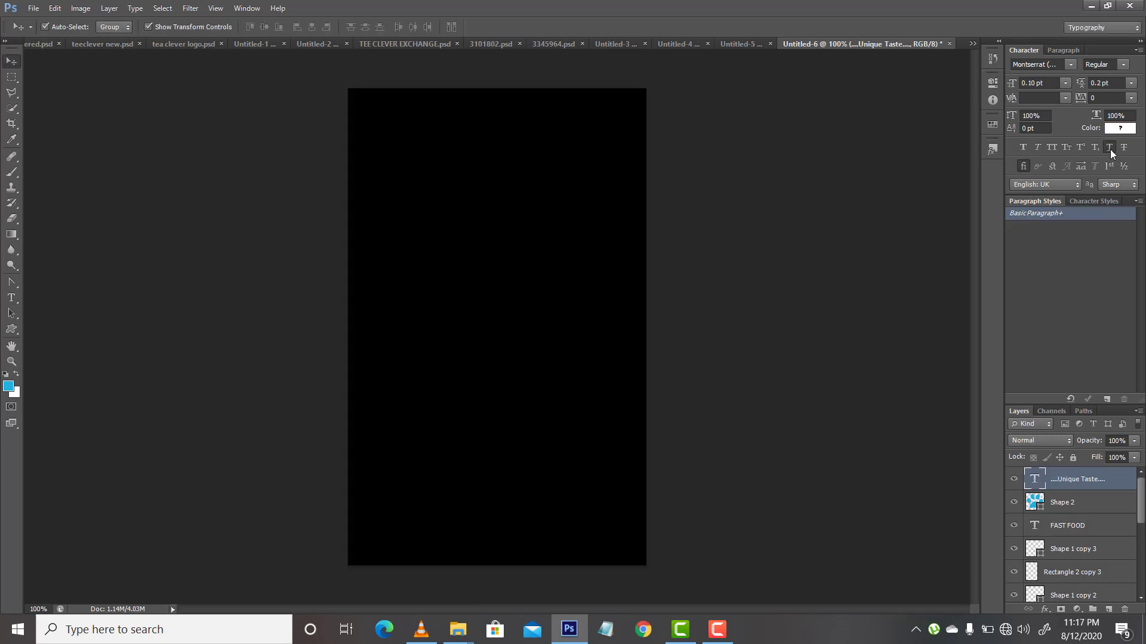
{"action": "left_click", "coordinate": [1098, 512]}
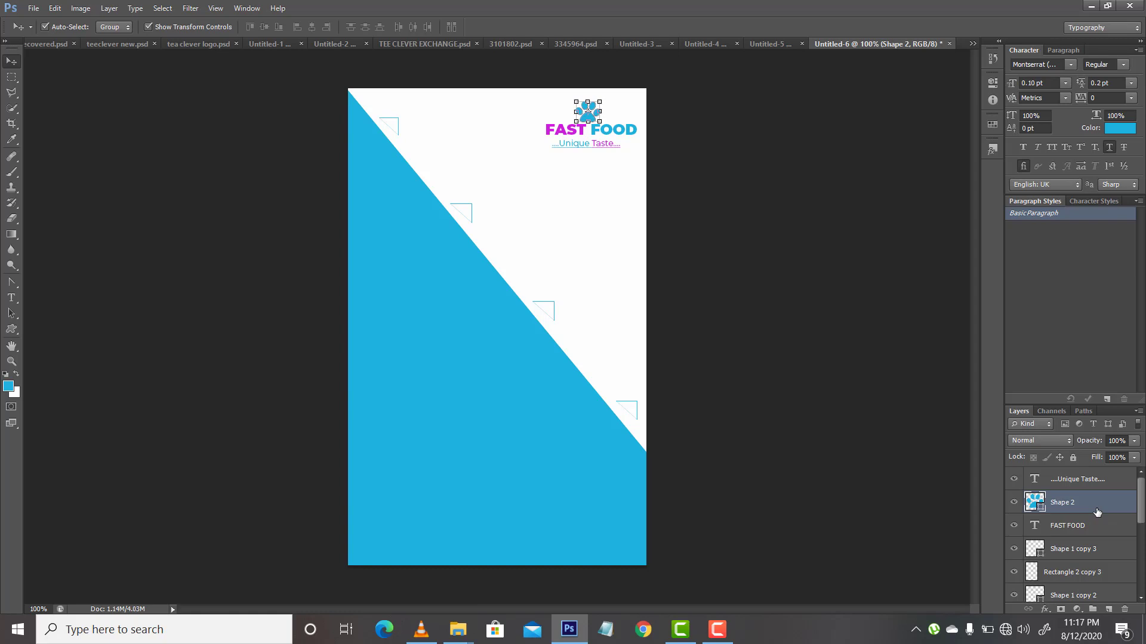
{"action": "left_click", "coordinate": [778, 462]}
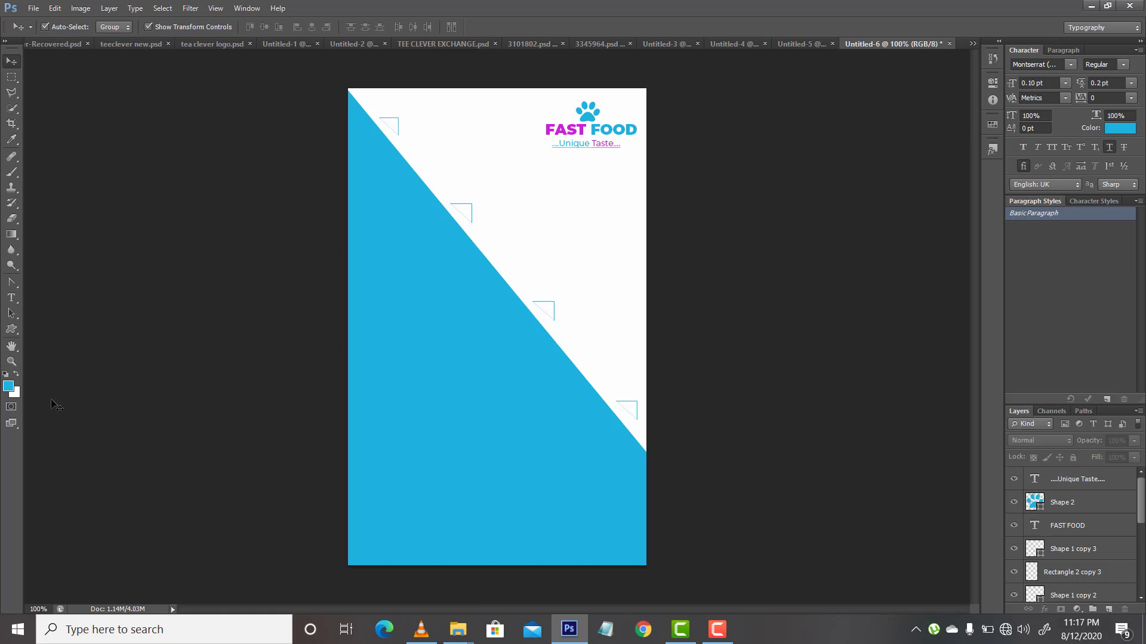
Step: Add the text YOUR on the blue area in white (#fefefe) without underline
{"action": "left_click", "coordinate": [12, 299]}
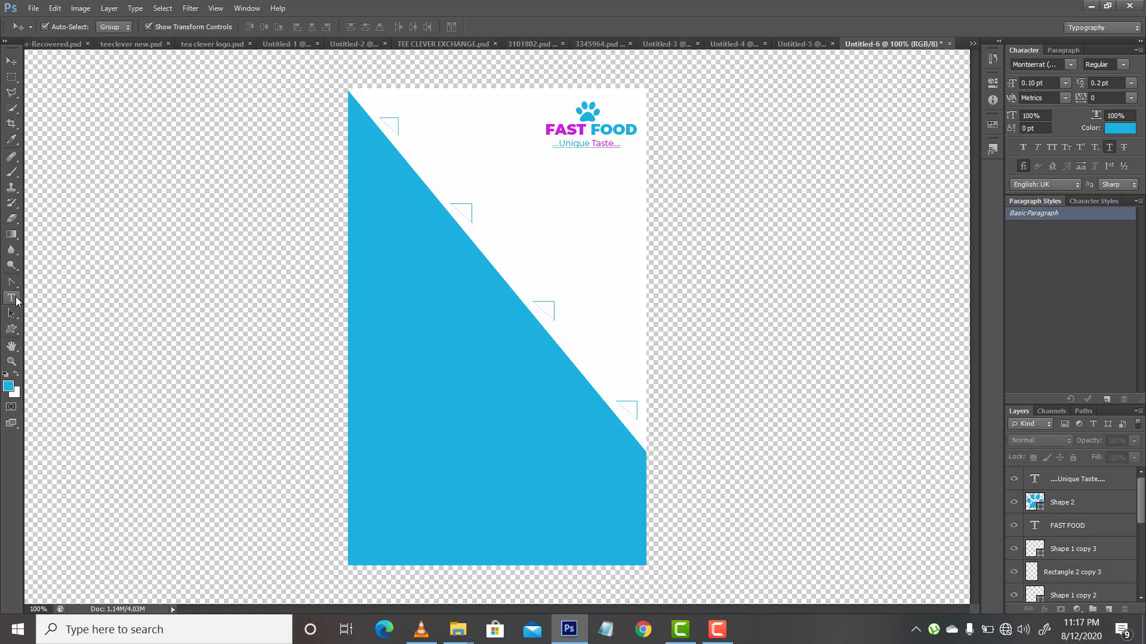
{"action": "left_click", "coordinate": [490, 423]}
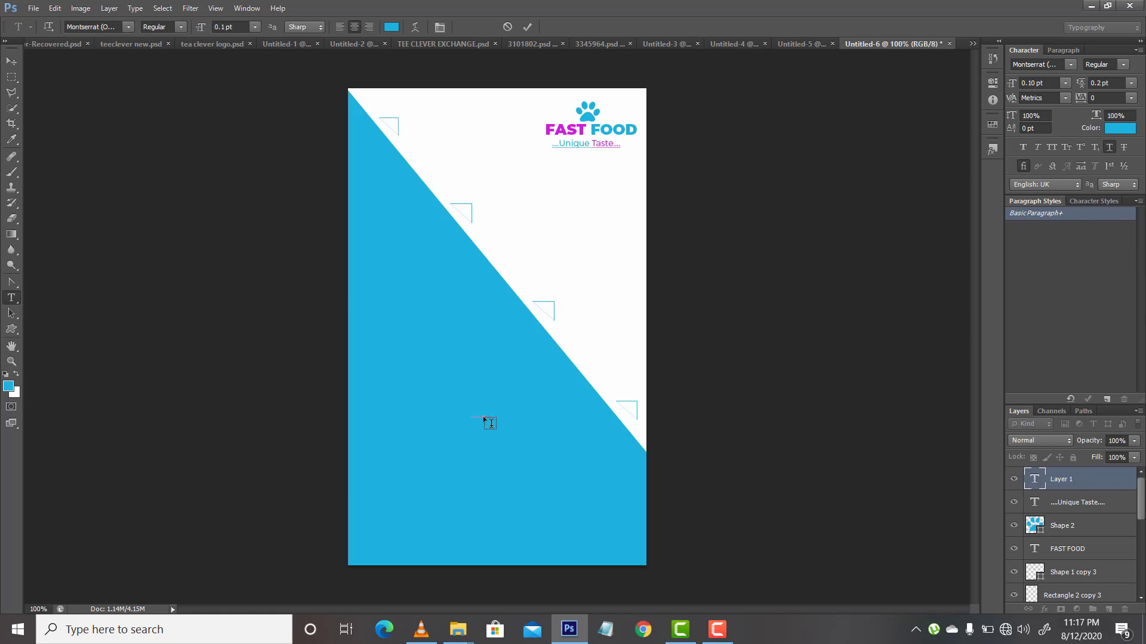
{"action": "key", "text": "ctrl+a"}
{"action": "left_click", "coordinate": [1120, 128]}
{"action": "left_click", "coordinate": [553, 193]}
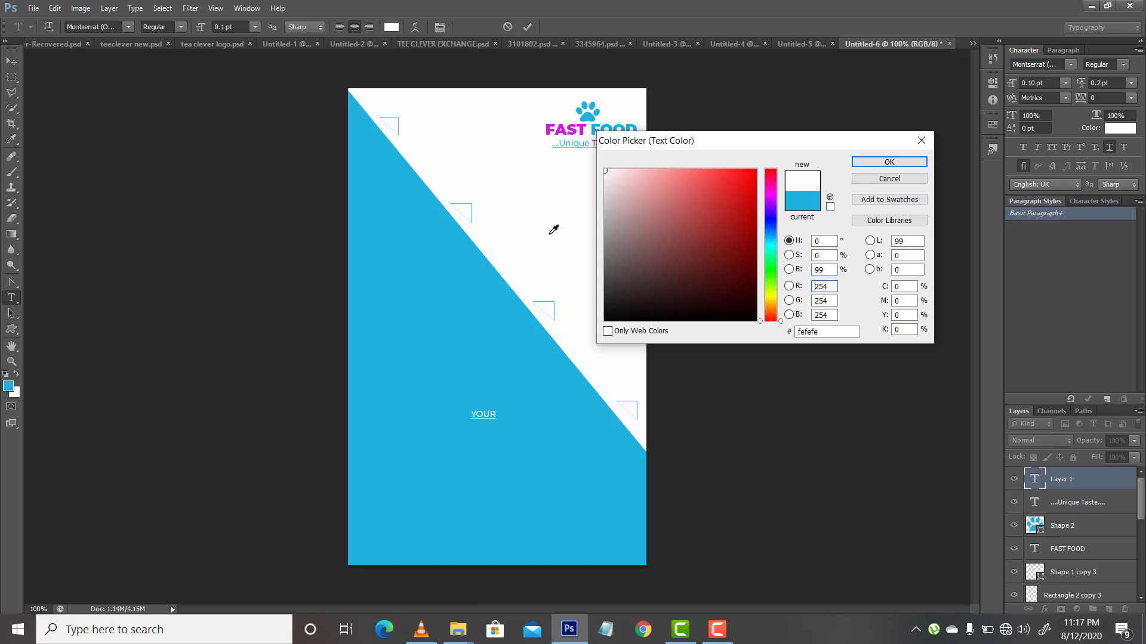
{"action": "key", "text": "Return"}
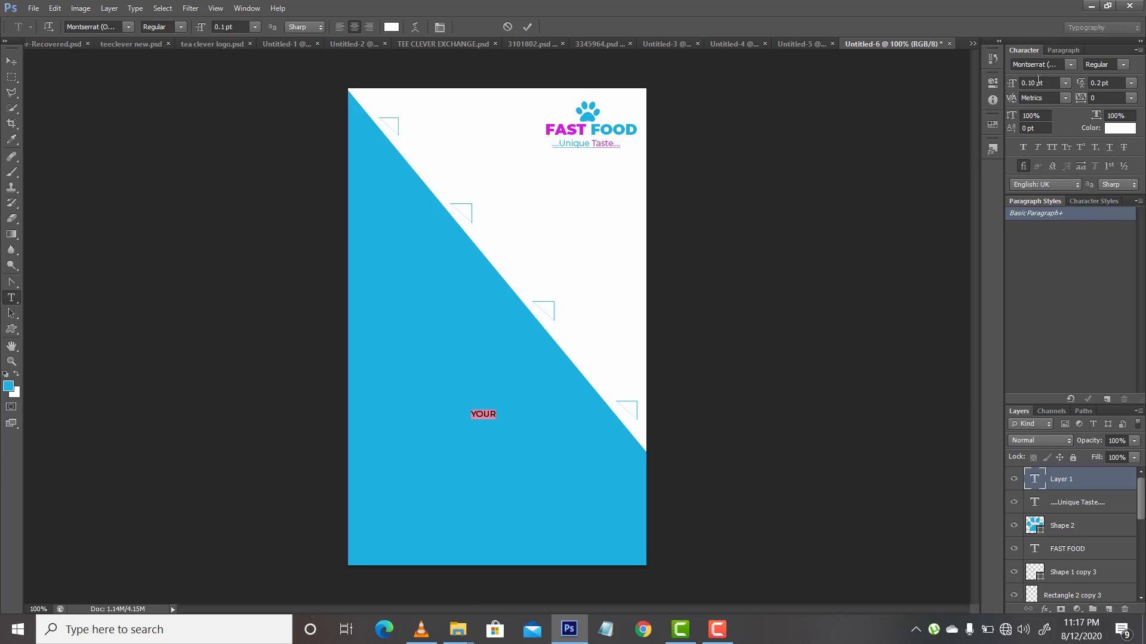
Step: Enlarge the YOUR text to 1 pt and give it the Black font style
{"action": "left_click_drag", "start_coordinate": [1039, 82], "coordinate": [992, 82]}
{"action": "type", "text": "1"}
{"action": "key", "text": "Return"}
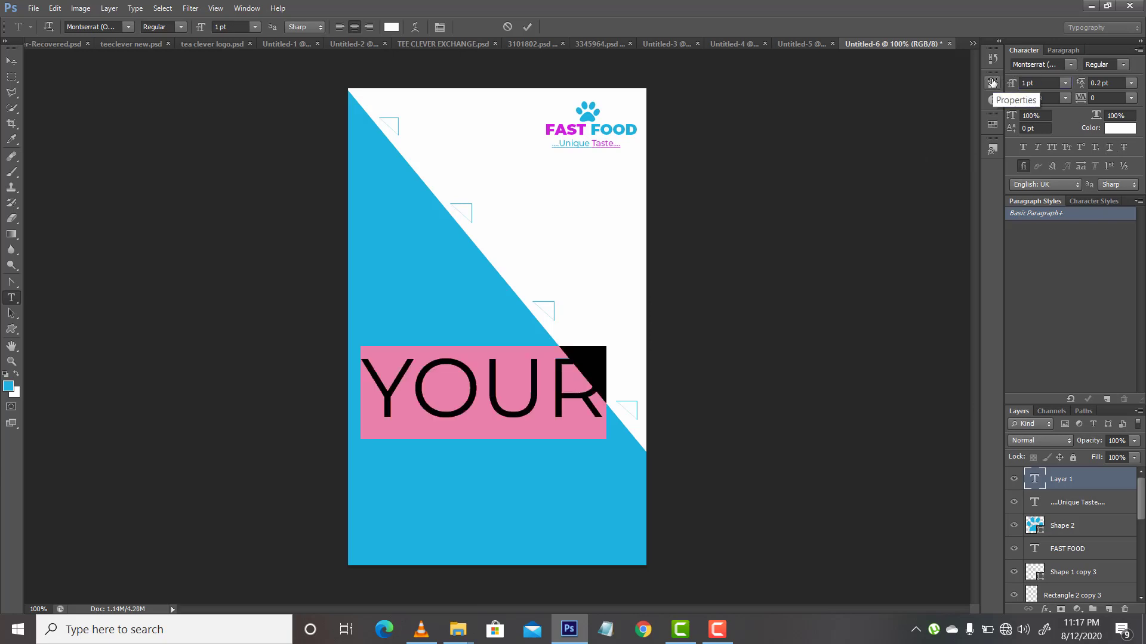
{"action": "left_click", "coordinate": [1123, 64]}
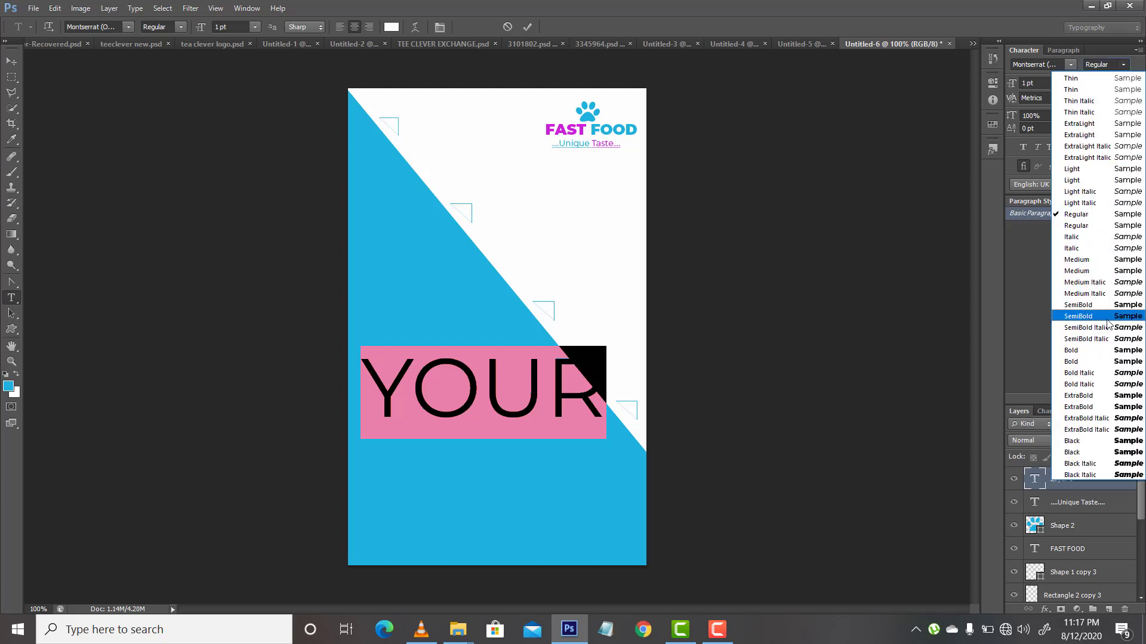
{"action": "left_click", "coordinate": [1094, 455]}
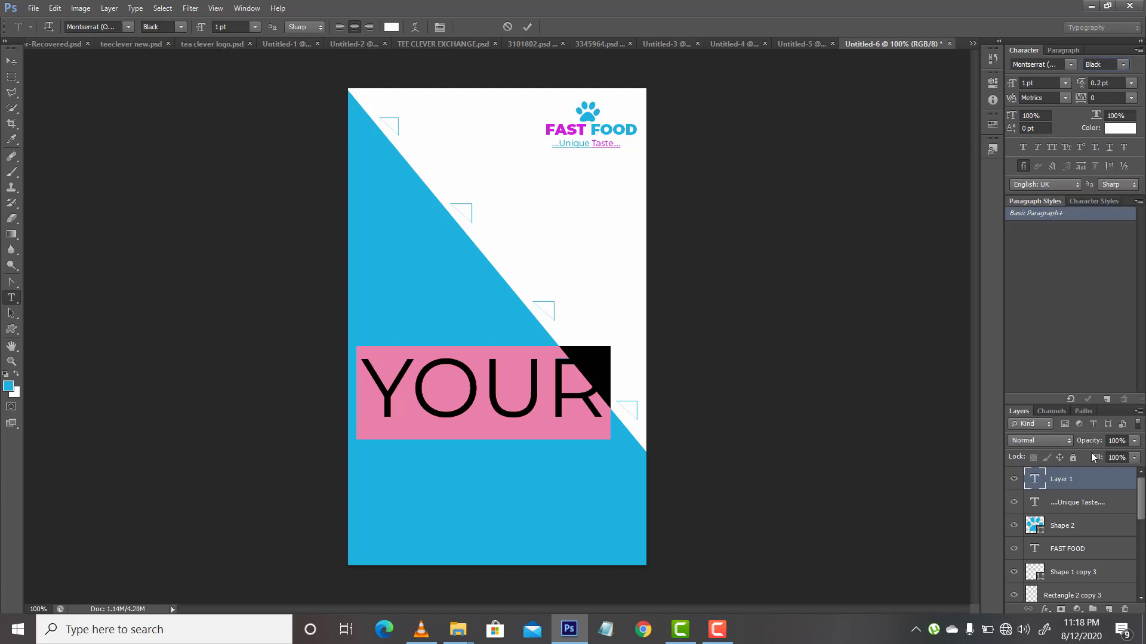
Step: Reduce YOUR to 0.7 pt and move it toward the lower right of the blue area
{"action": "double_click", "coordinate": [1025, 83]}
{"action": "type", "text": "0.7"}
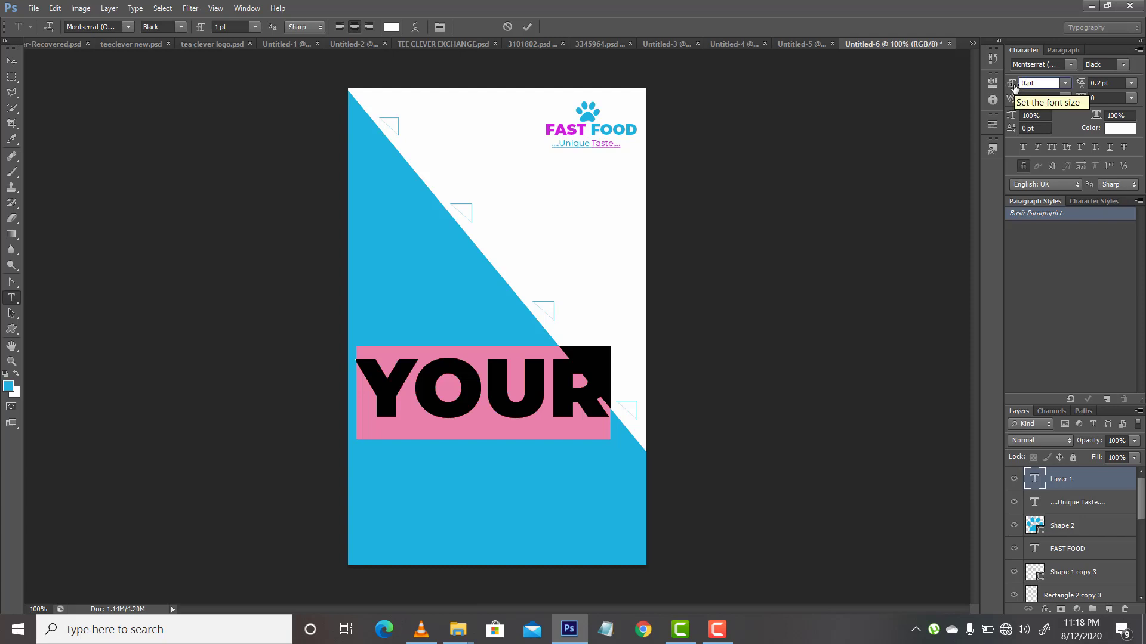
{"action": "key", "text": "Return"}
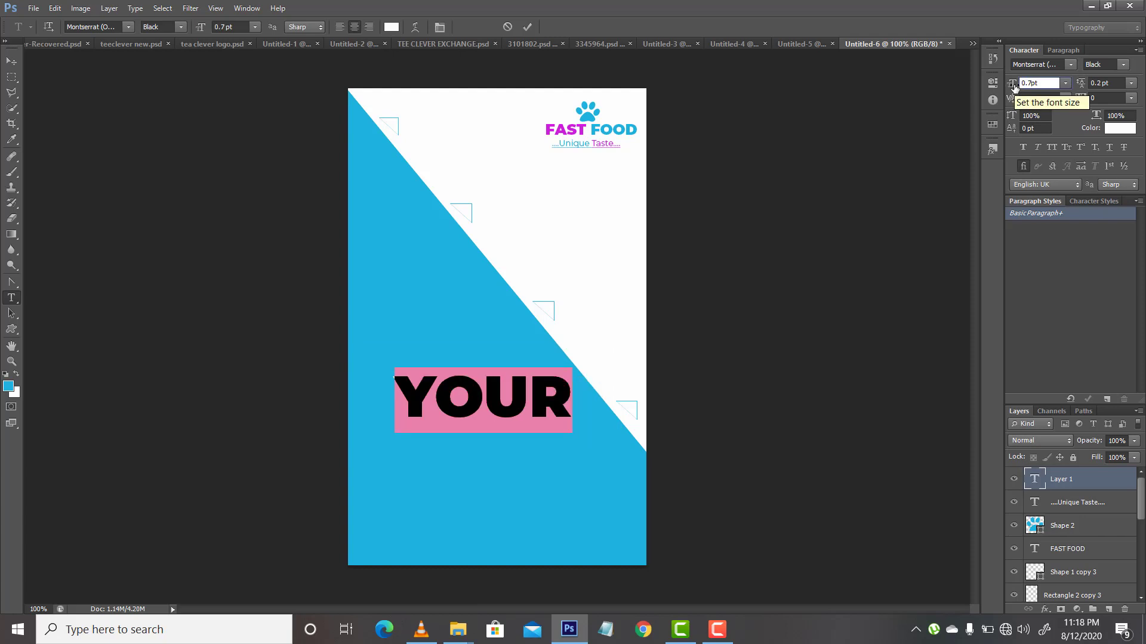
{"action": "left_click", "coordinate": [11, 62]}
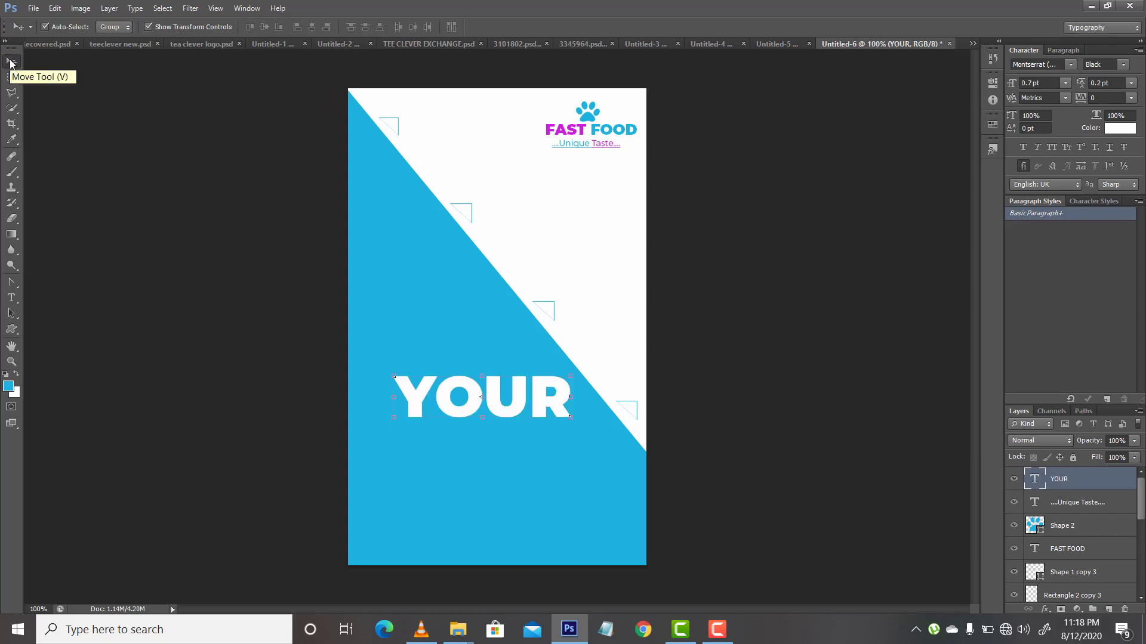
{"action": "left_click_drag", "start_coordinate": [498, 397], "coordinate": [553, 441]}
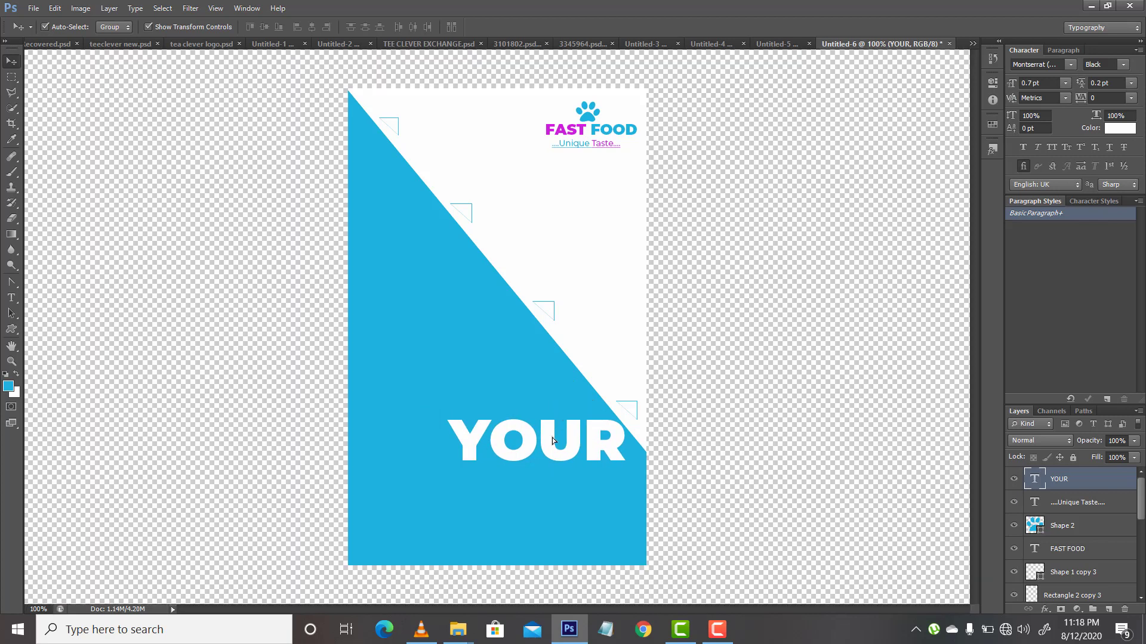
Step: Duplicate the YOUR text and place the copy directly beneath the original
{"action": "key", "text": "ctrl+j"}
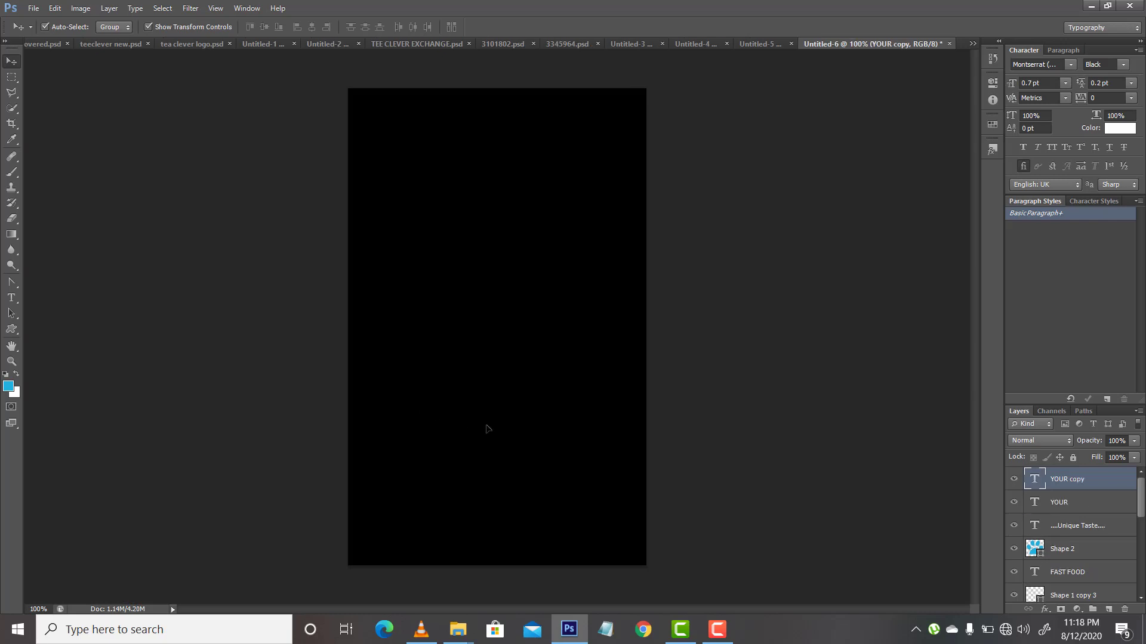
{"action": "key", "text": "ctrl+t"}
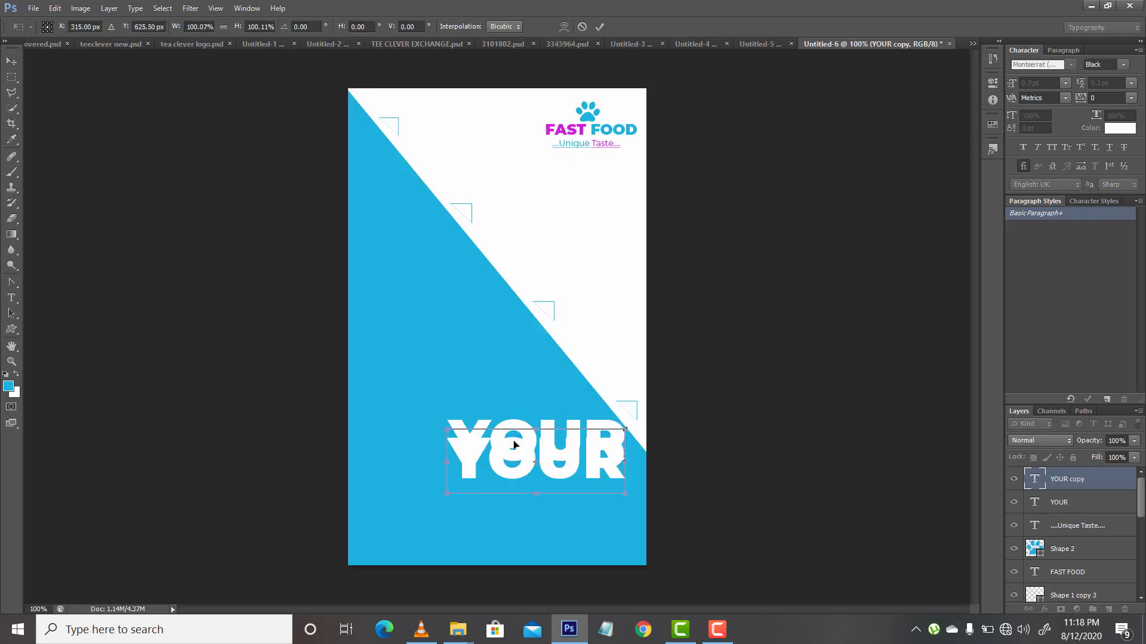
{"action": "left_click_drag", "start_coordinate": [511, 440], "coordinate": [512, 471]}
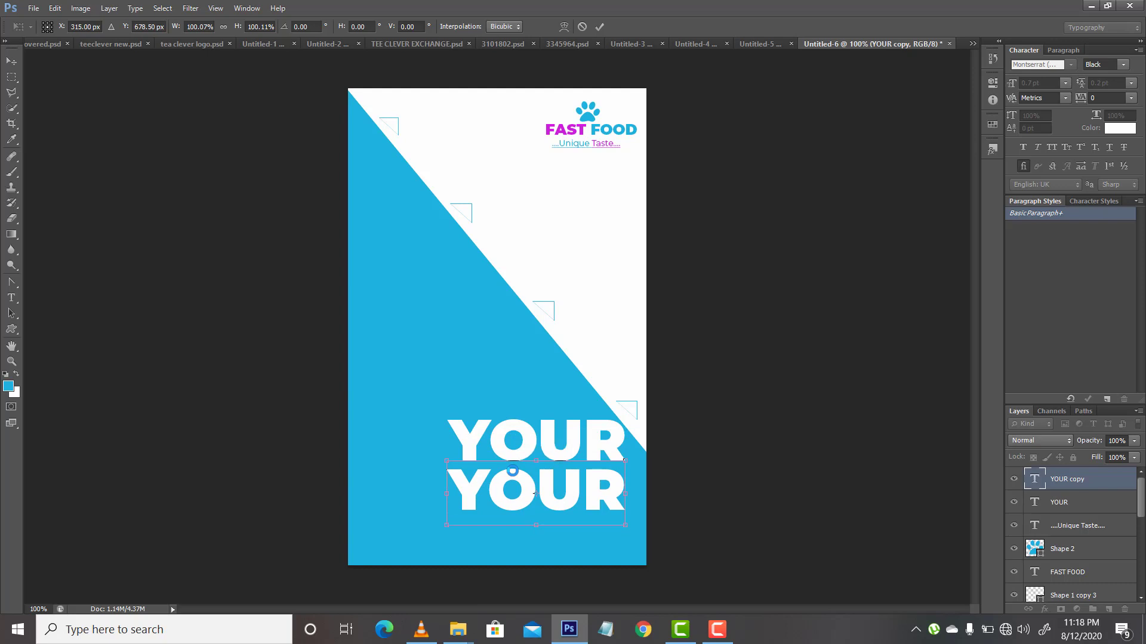
{"action": "key", "text": "Return"}
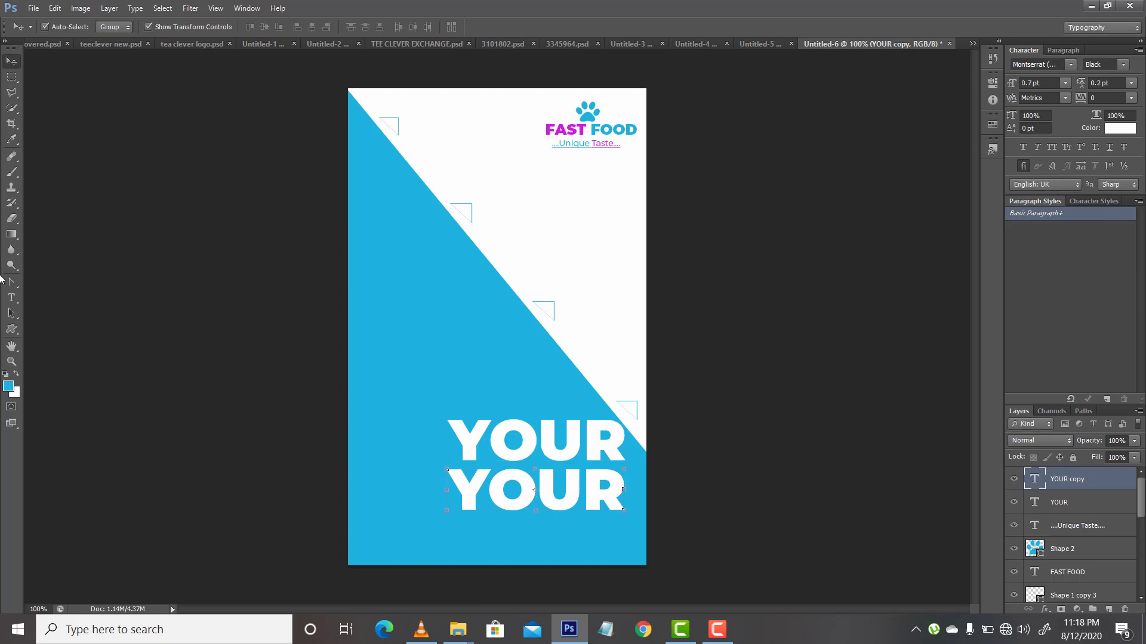
Step: Replace the wording of the lower YOUR copy with DELICIOUS
{"action": "left_click", "coordinate": [11, 298]}
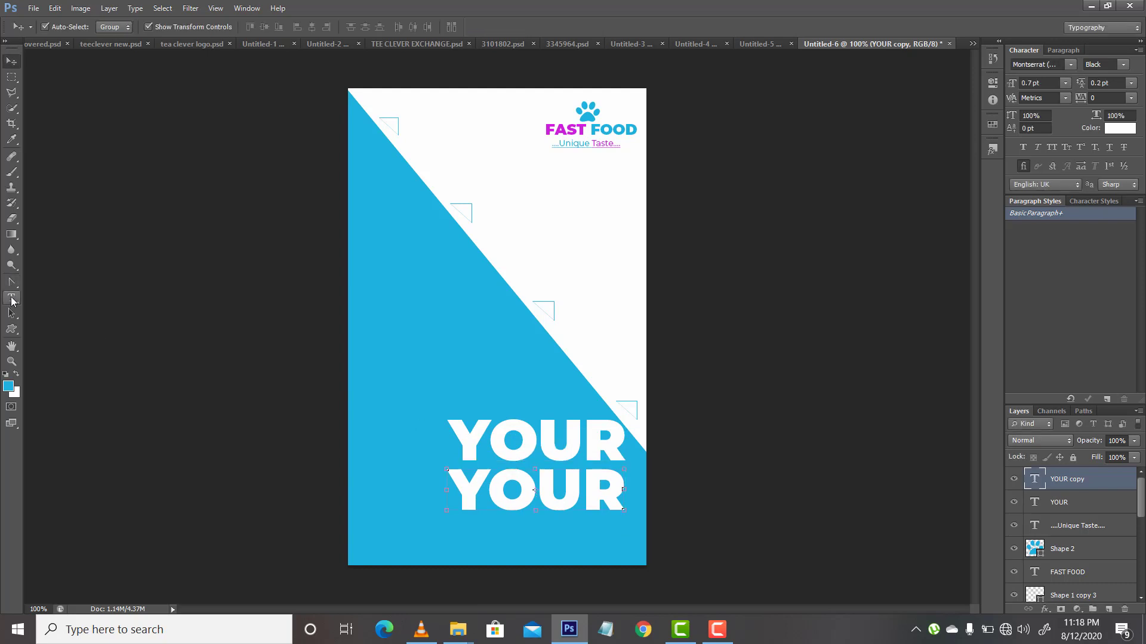
{"action": "left_click", "coordinate": [498, 503]}
{"action": "double_click", "coordinate": [497, 502]}
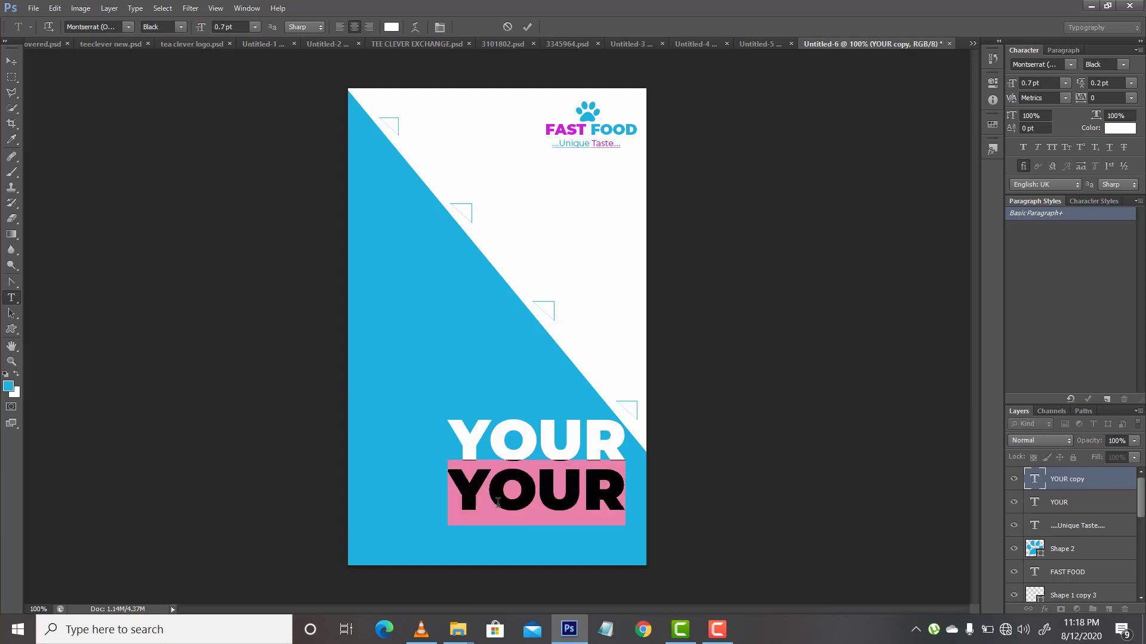
{"action": "type", "text": "DEL"}
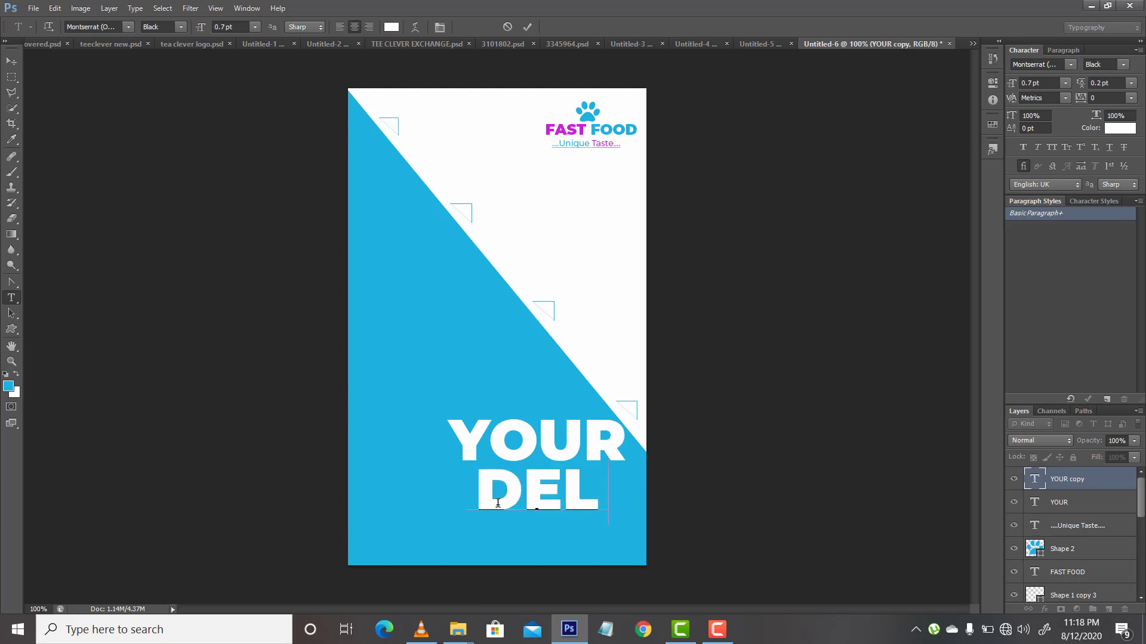
{"action": "type", "text": "ICIOUS"}
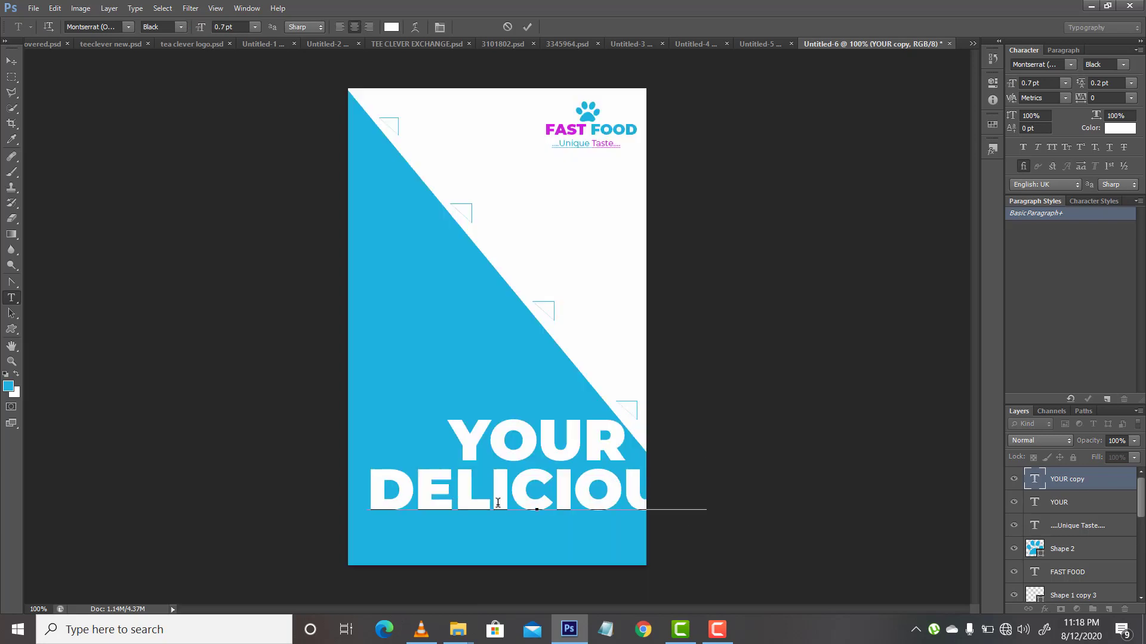
{"action": "left_click", "coordinate": [11, 61]}
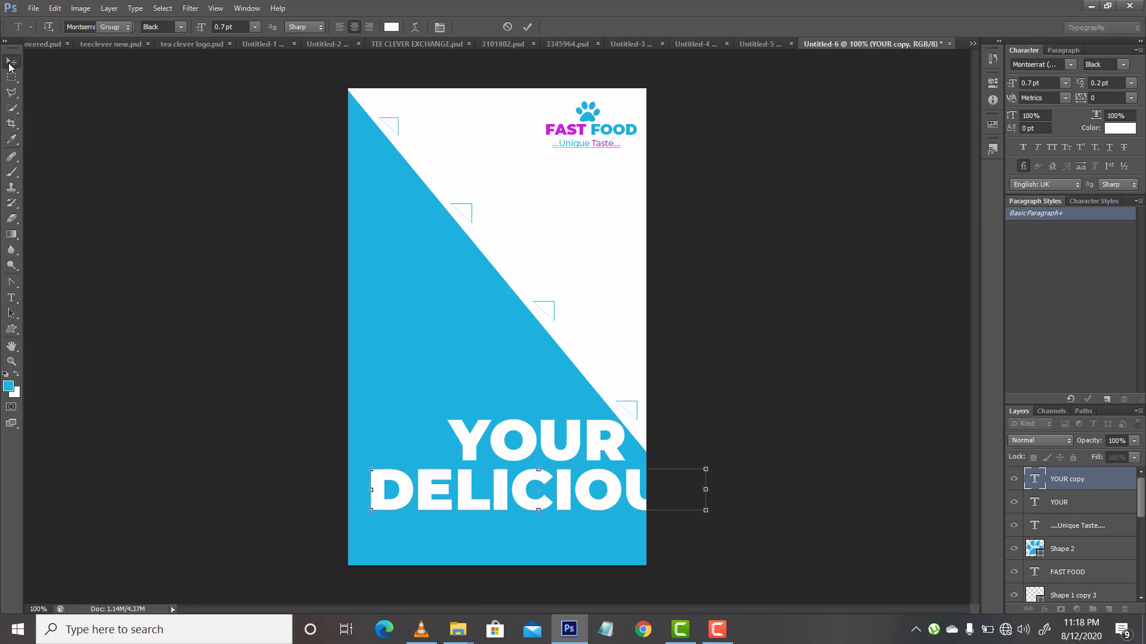
Step: Reduce the YOUR and DELICIOUS text layers together to 0.5 pt and finally 0.4 pt
{"action": "left_click", "coordinate": [1066, 503], "text": "shift"}
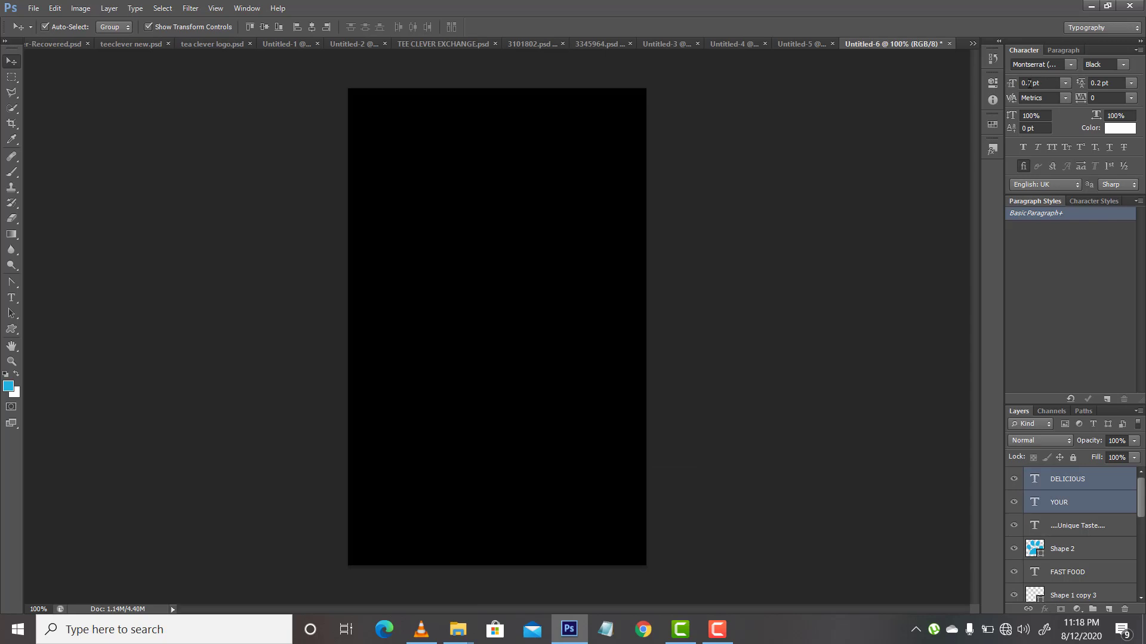
{"action": "left_click", "coordinate": [1029, 83]}
{"action": "type", "text": "5"}
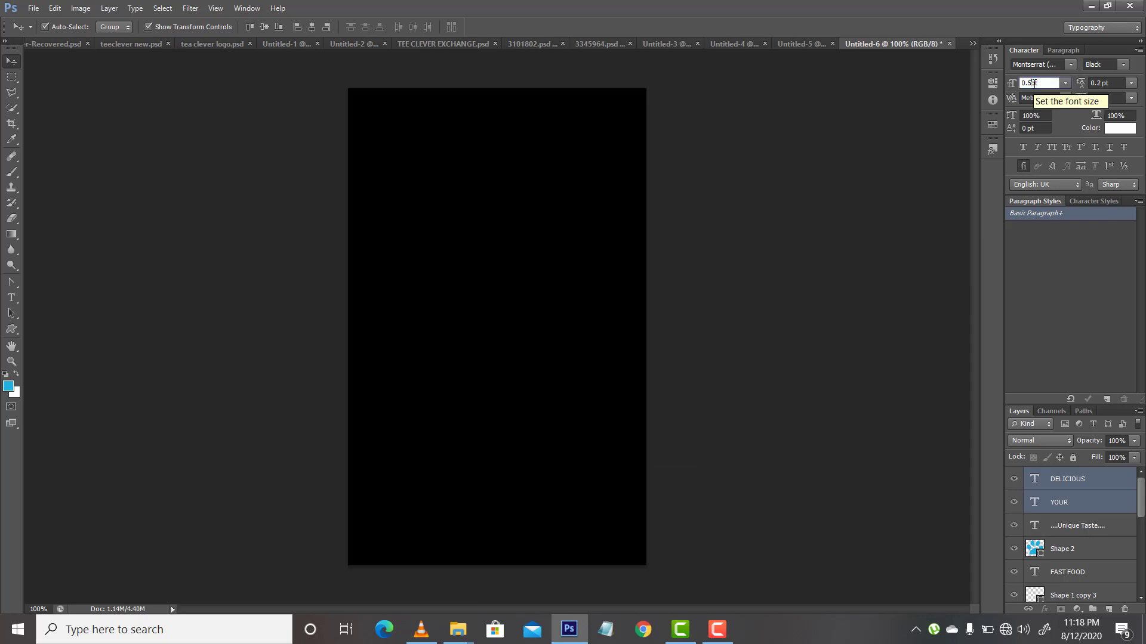
{"action": "key", "text": "Return"}
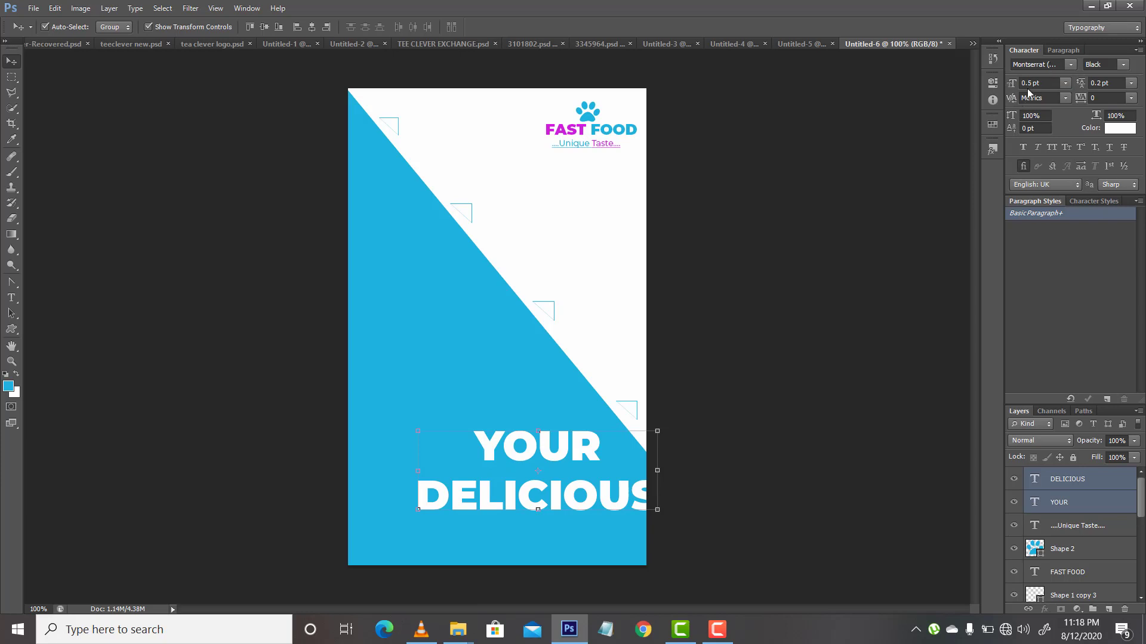
{"action": "left_click_drag", "start_coordinate": [1027, 83], "coordinate": [1031, 83]}
{"action": "type", "text": "4"}
{"action": "key", "text": "Return"}
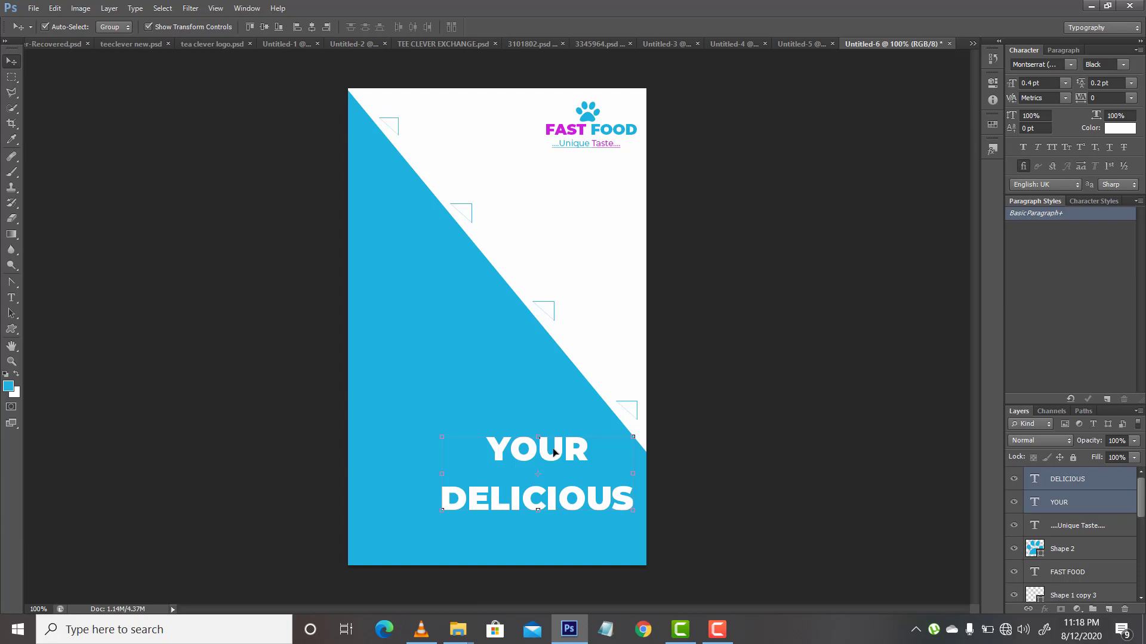
{"action": "left_click", "coordinate": [478, 391]}
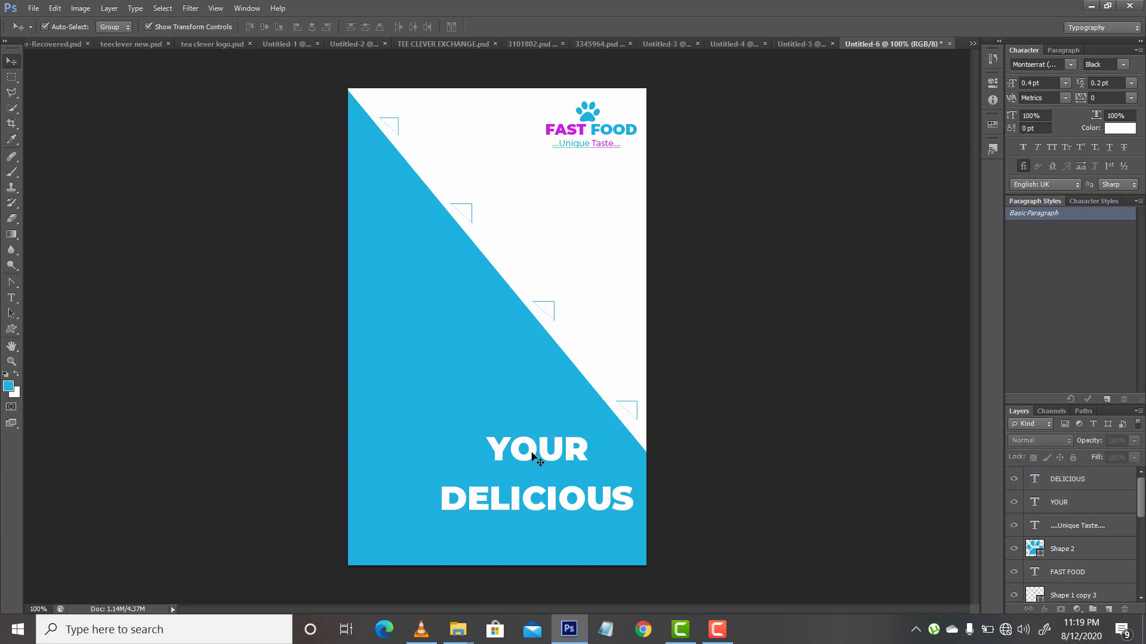
Step: Shift YOUR and DELICIOUS toward the right edge of the layout and close the gap between the two lines
{"action": "left_click", "coordinate": [533, 456]}
{"action": "left_click_drag", "start_coordinate": [554, 456], "coordinate": [582, 463]}
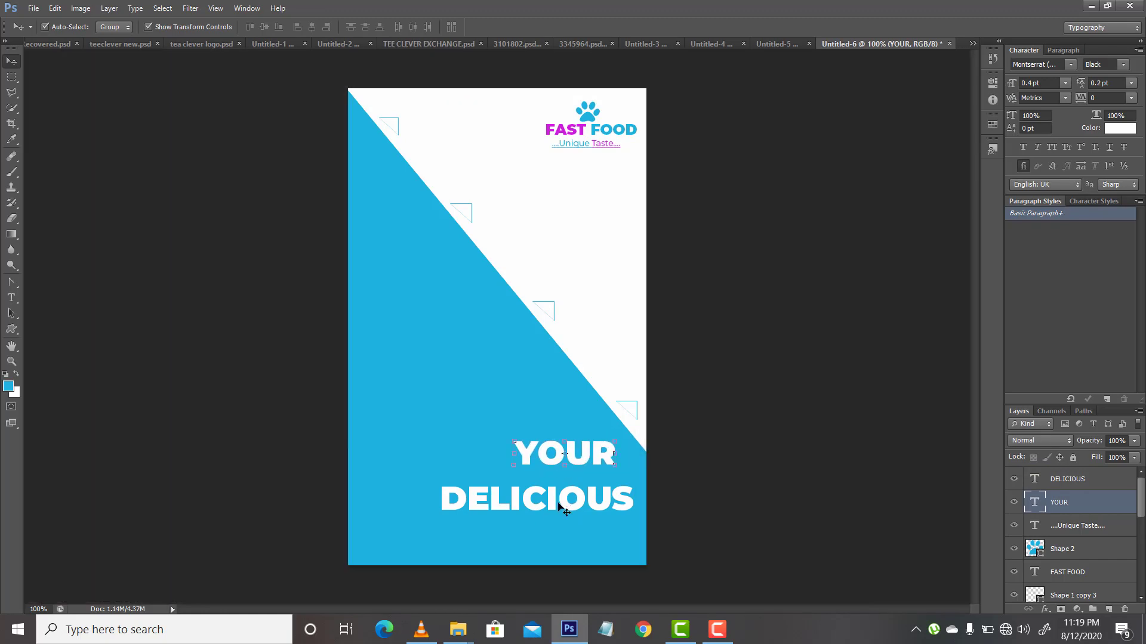
{"action": "left_click_drag", "start_coordinate": [568, 503], "coordinate": [568, 492]}
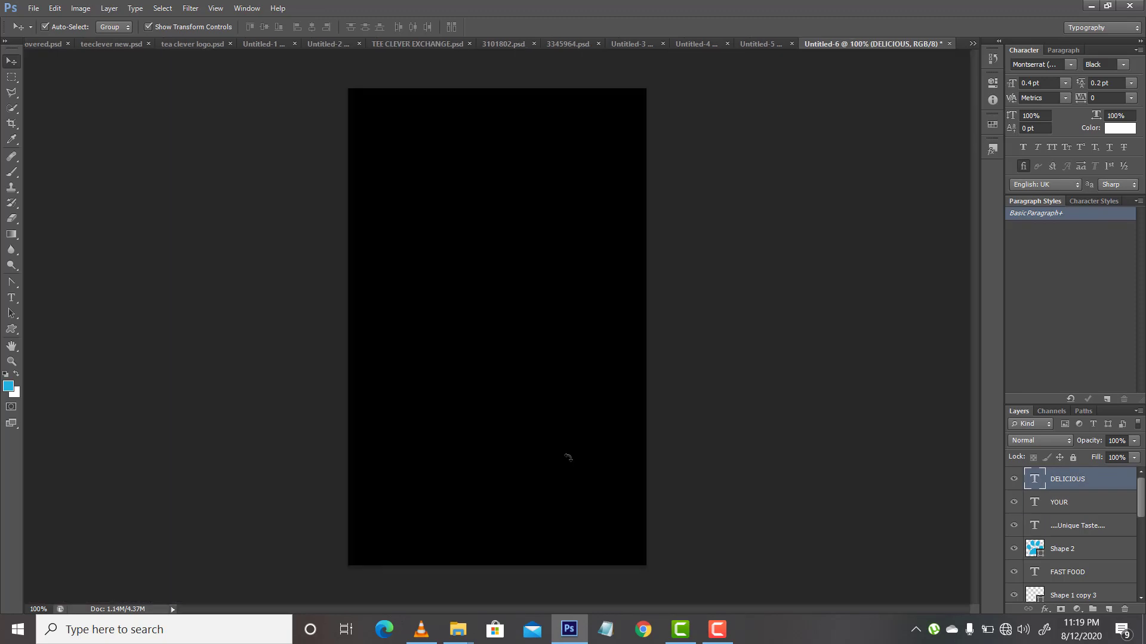
Step: Reduce the YOUR and DELICIOUS text layers together to 0.3 pt
{"action": "left_click", "coordinate": [1054, 501], "text": "shift"}
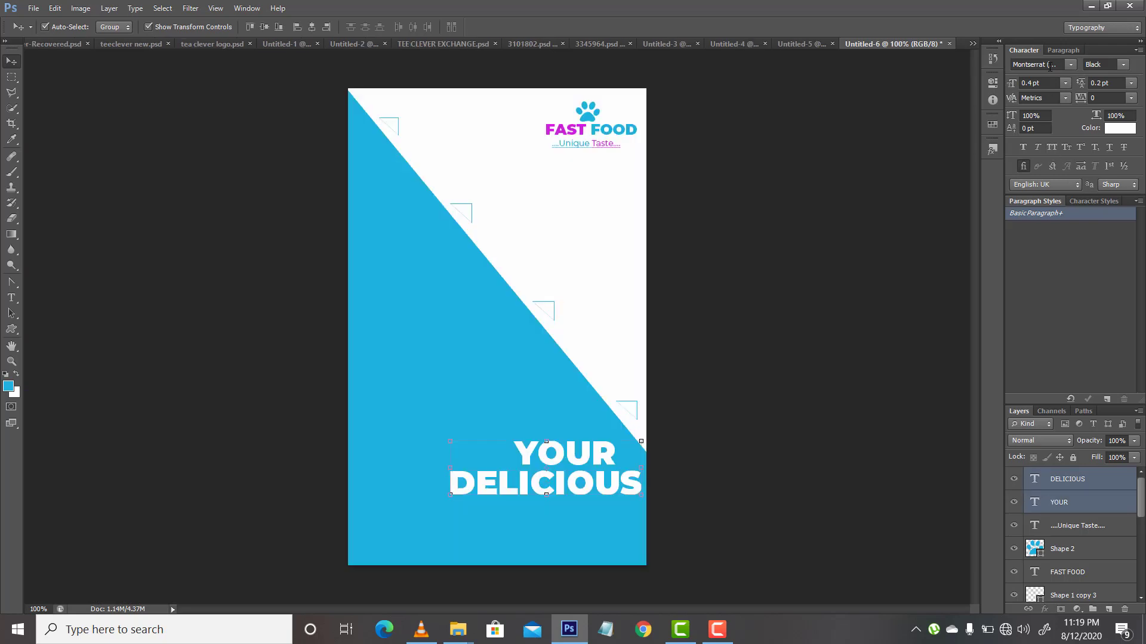
{"action": "left_click", "coordinate": [1032, 82]}
{"action": "type", "text": "3"}
{"action": "key", "text": "Return"}
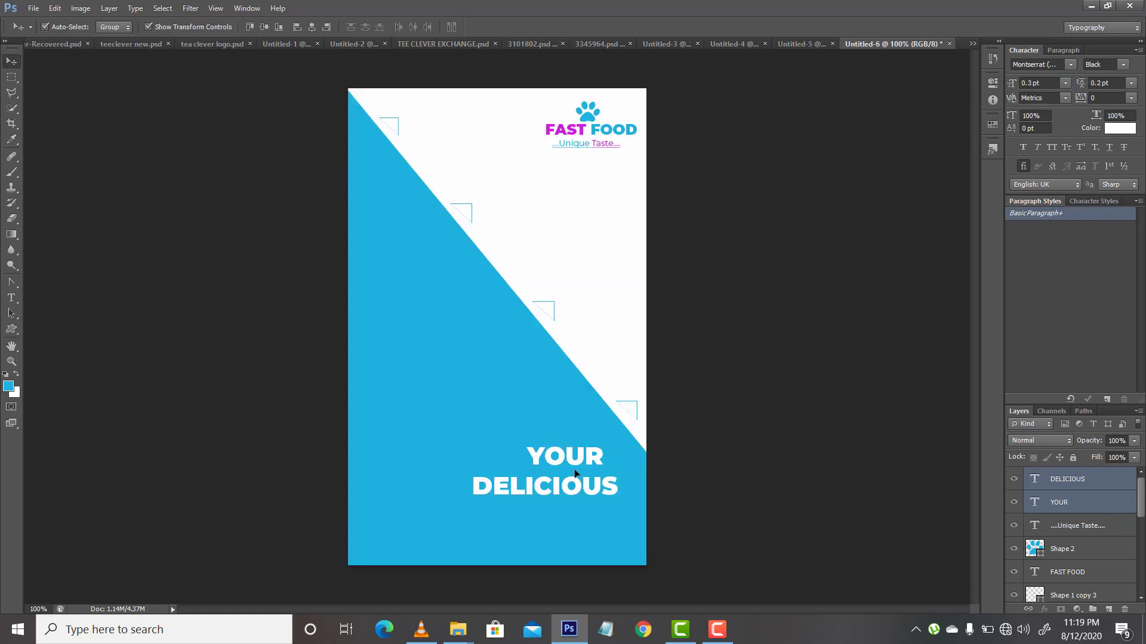
{"action": "left_click_drag", "start_coordinate": [574, 474], "coordinate": [595, 472]}
{"action": "left_click", "coordinate": [595, 472]}
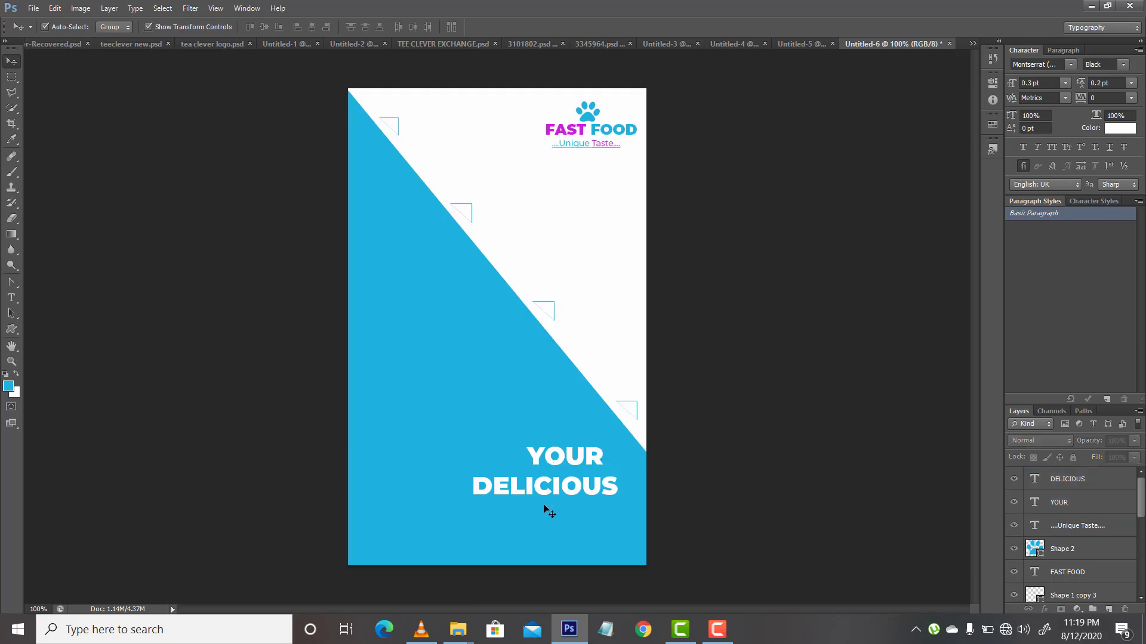
Step: Stack YOUR tightly above DELICIOUS, with DELICIOUS close to the right edge of the blue area
{"action": "left_click", "coordinate": [554, 459]}
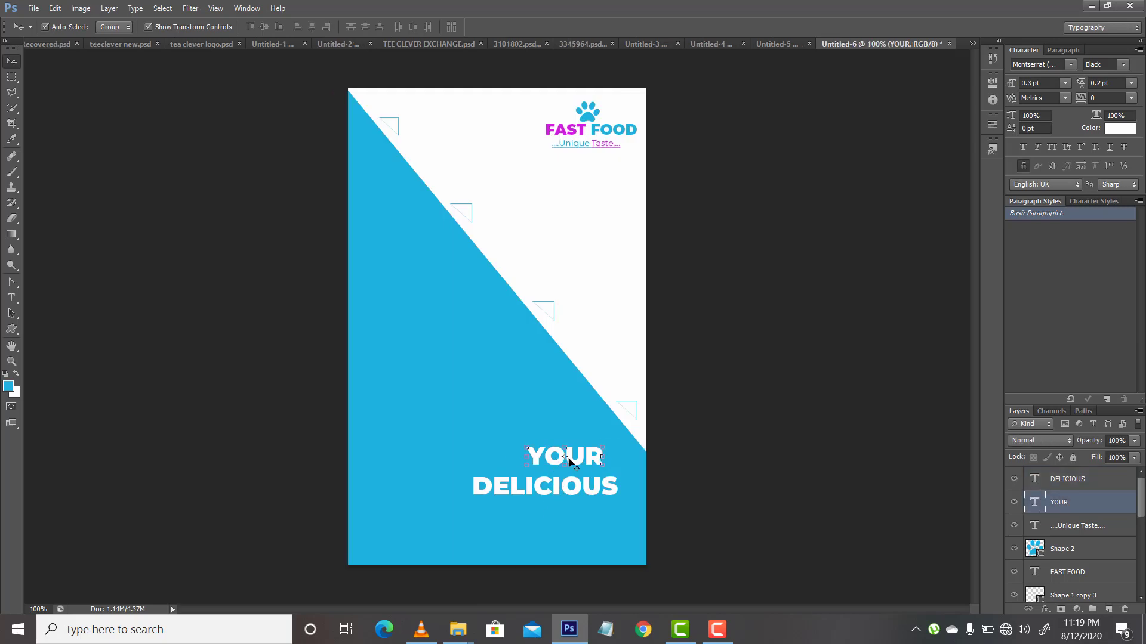
{"action": "mouse_move", "coordinate": [578, 457]}
{"action": "left_mouse_down"}
{"action": "mouse_move", "coordinate": [595, 459]}
{"action": "mouse_move", "coordinate": [595, 481]}
{"action": "mouse_move", "coordinate": [582, 457]}
{"action": "mouse_move", "coordinate": [568, 458]}
{"action": "left_mouse_up"}
{"action": "left_click", "coordinate": [573, 491]}
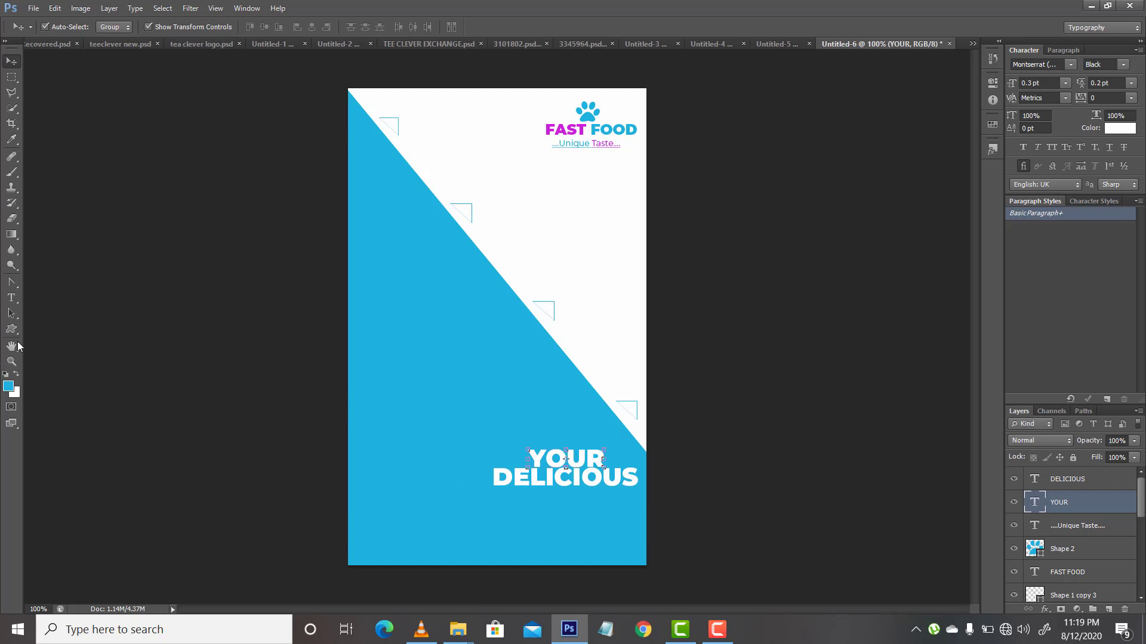
Step: Duplicate the YOUR text layer and place the copy directly beneath DELICIOUS
{"action": "left_click", "coordinate": [11, 312]}
{"action": "key", "text": "ctrl+j"}
{"action": "left_click_drag", "start_coordinate": [583, 464], "coordinate": [576, 501]}
Step: Replace the text of the lower YOUR copy with MOMENT
{"action": "left_click", "coordinate": [11, 298]}
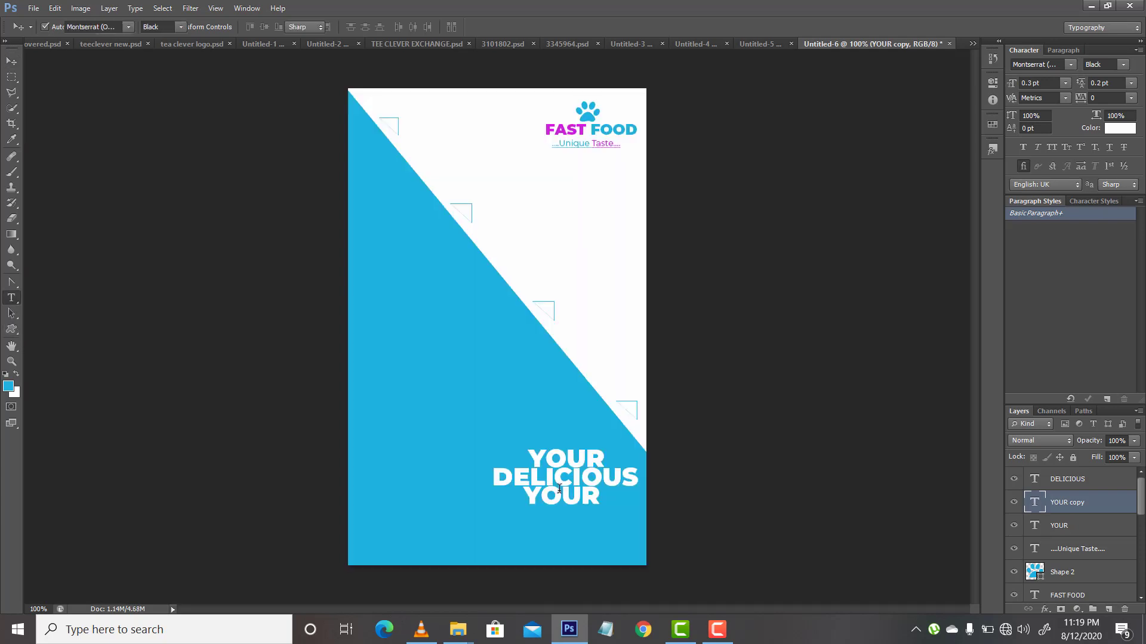
{"action": "left_click", "coordinate": [574, 499]}
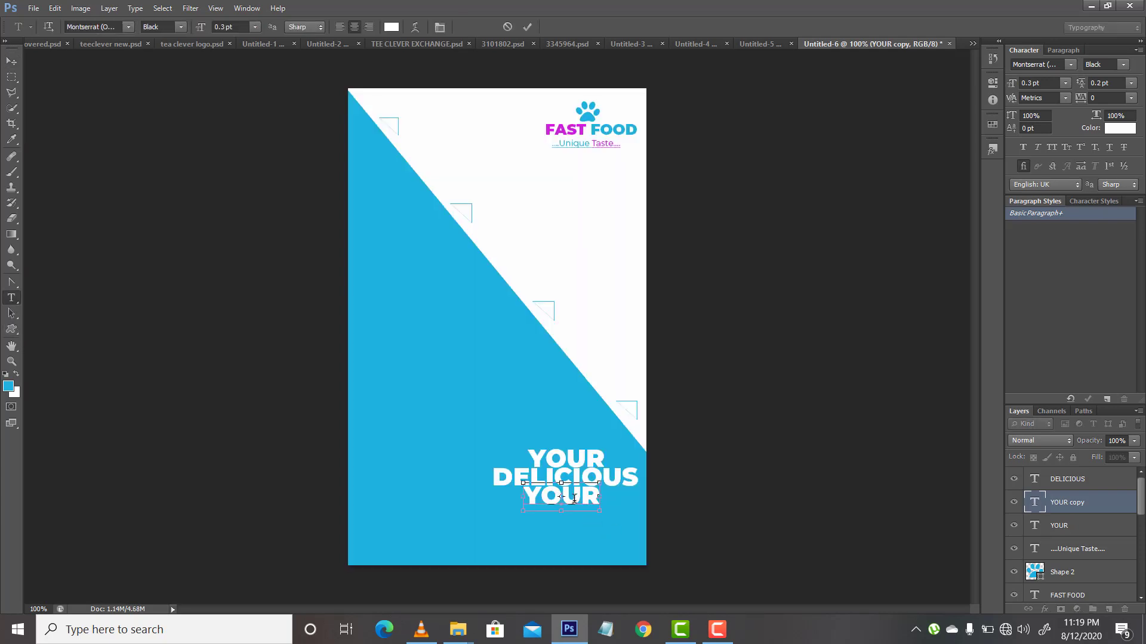
{"action": "double_click", "coordinate": [574, 498]}
{"action": "type", "text": "mO"}
{"action": "key", "text": "BackSpace"}
{"action": "key", "text": "BackSpace"}
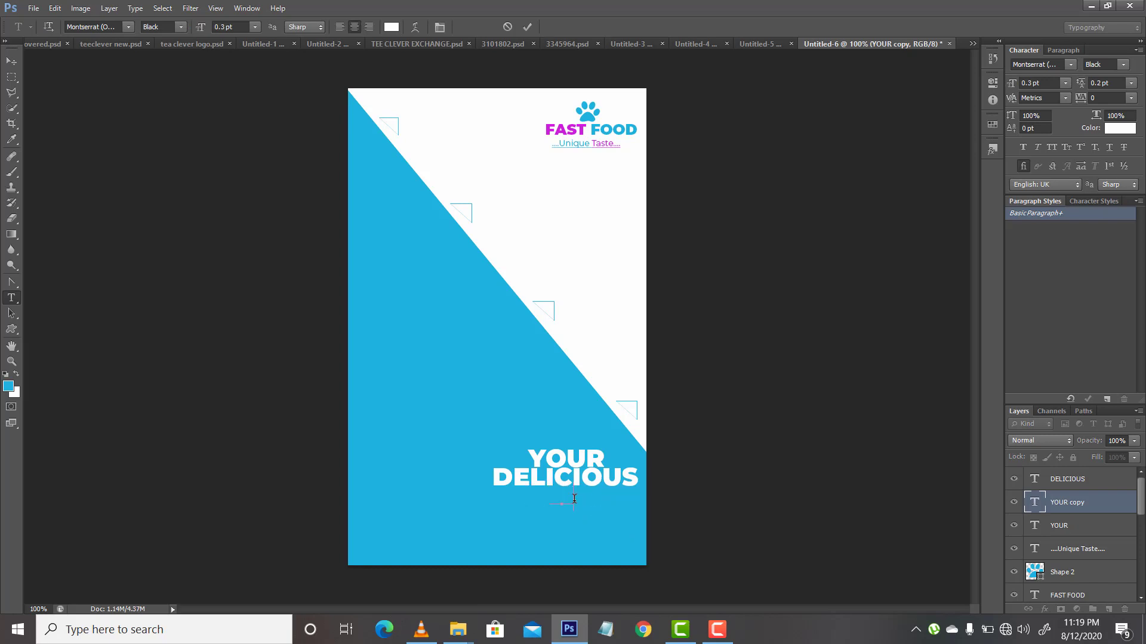
{"action": "type", "text": "MOMENT"}
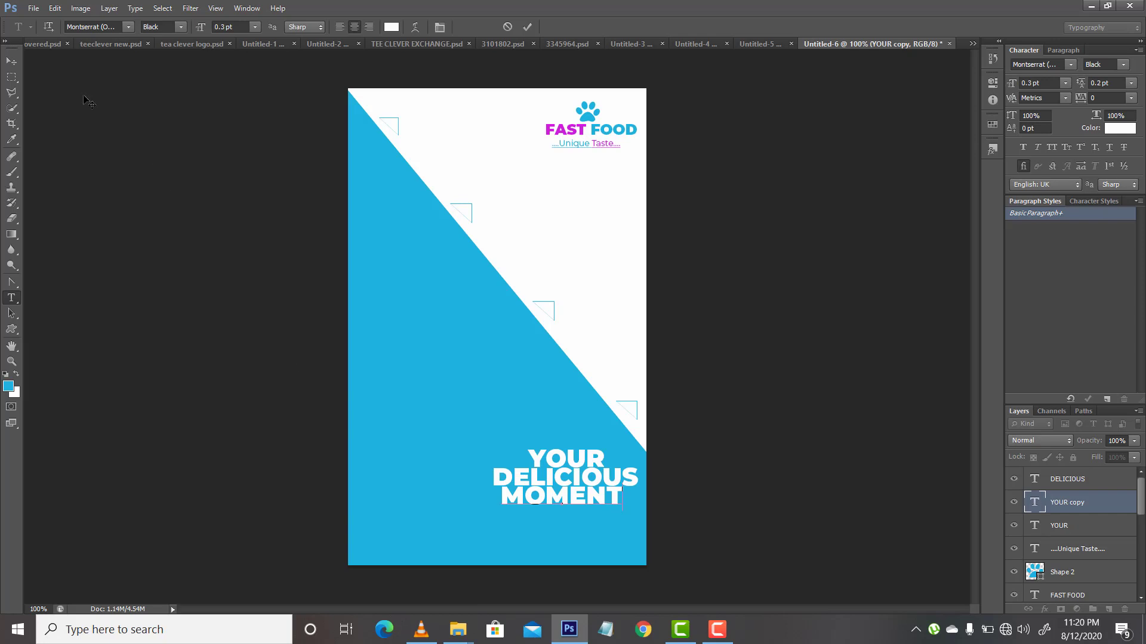
{"action": "left_click", "coordinate": [10, 62]}
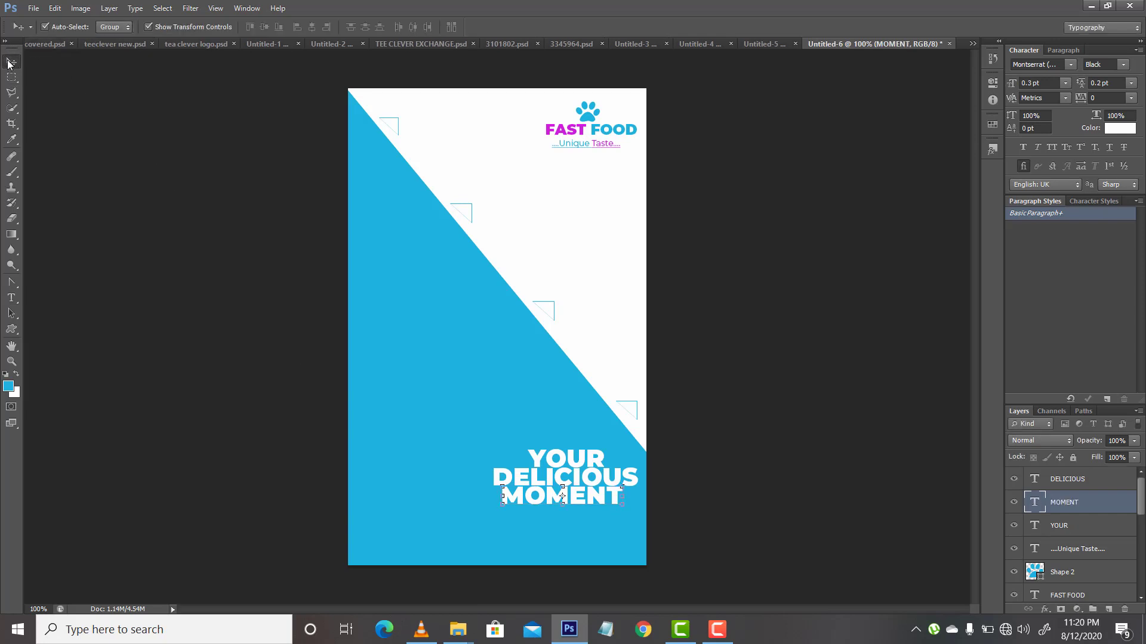
Step: Nudge MOMENT slightly to the right to centre it under DELICIOUS
{"action": "key", "text": "Right"}
{"action": "key", "text": "Right"}
{"action": "key", "text": "Right"}
{"action": "key", "text": "Right"}
{"action": "key", "text": "Right"}
{"action": "key", "text": "Right"}
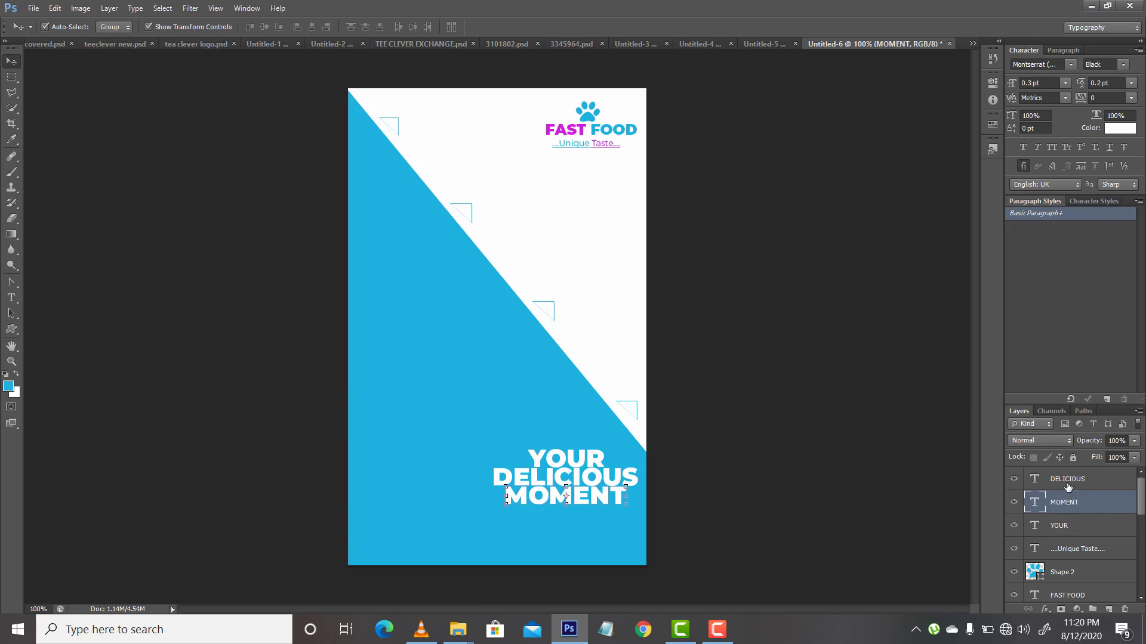
Step: Duplicate the YOUR text layer and colour the copy with the background blue, 1db2dd
{"action": "left_click", "coordinate": [1063, 531]}
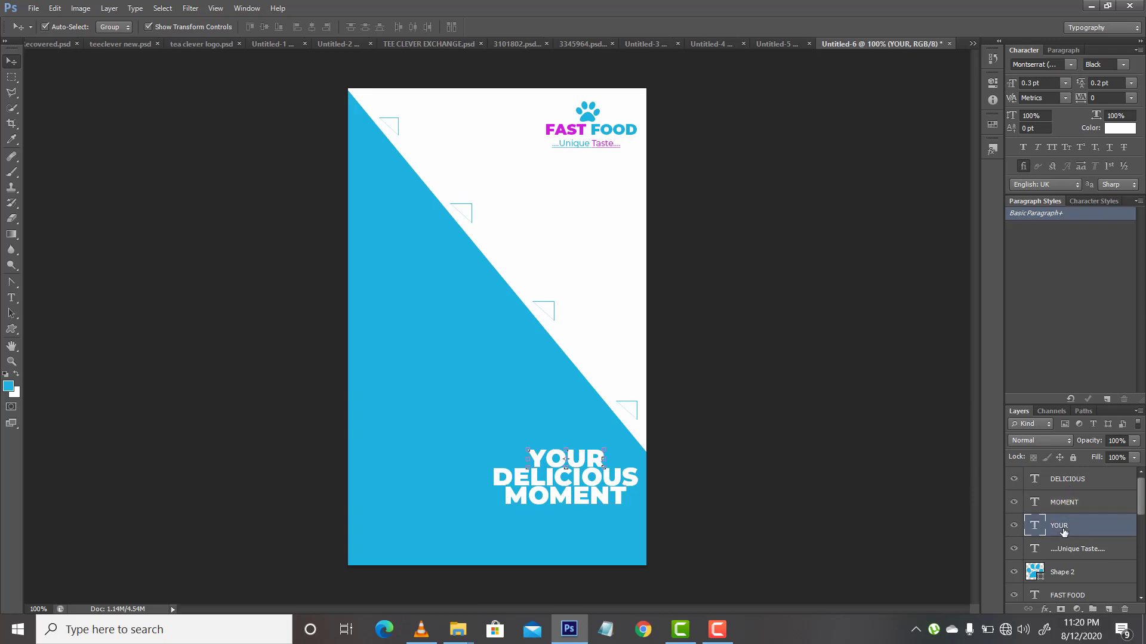
{"action": "key", "text": "ctrl+j"}
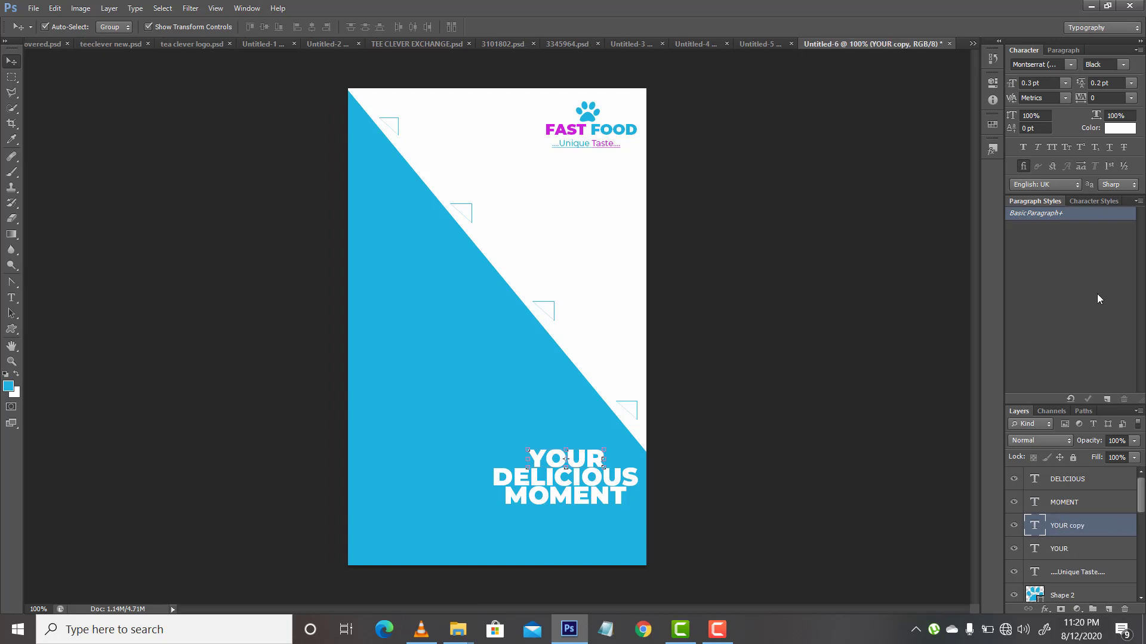
{"action": "left_click", "coordinate": [1109, 132]}
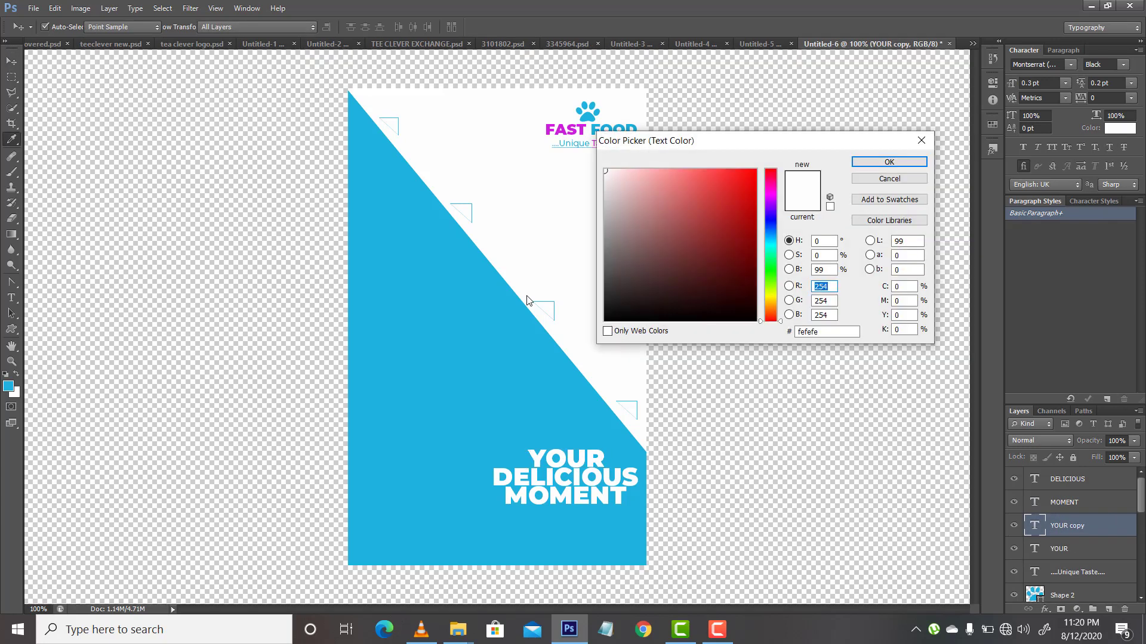
{"action": "left_click", "coordinate": [476, 368]}
{"action": "key", "text": "Return"}
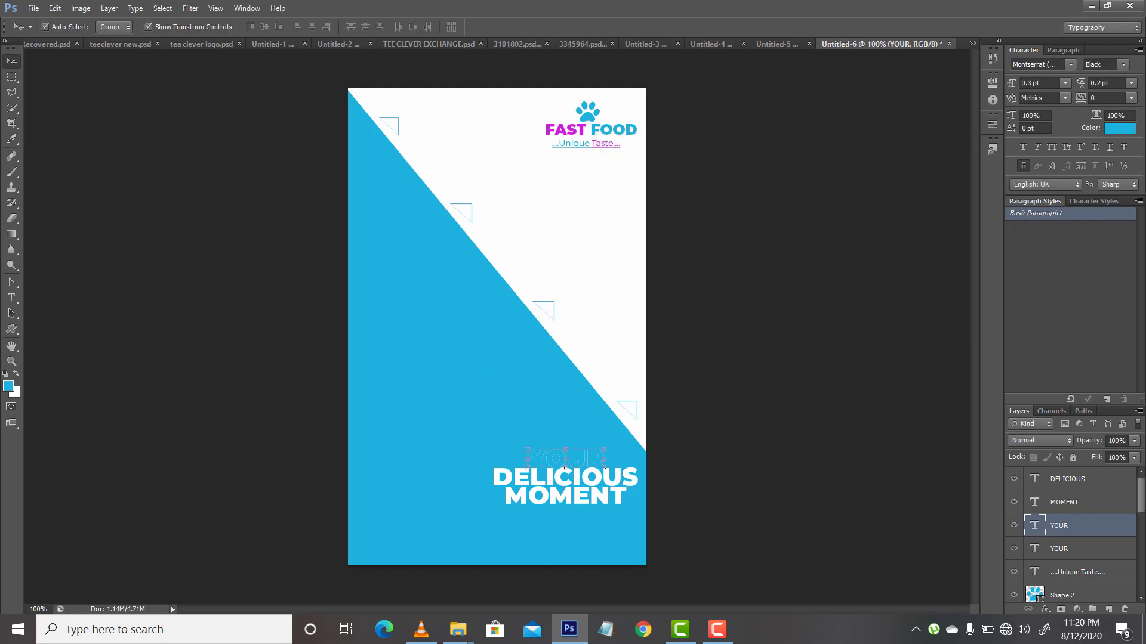
Step: Put the blue YOUR copy beneath the white YOUR in the layer order and nudge it slightly upward
{"action": "left_click_drag", "start_coordinate": [1090, 529], "coordinate": [1089, 549]}
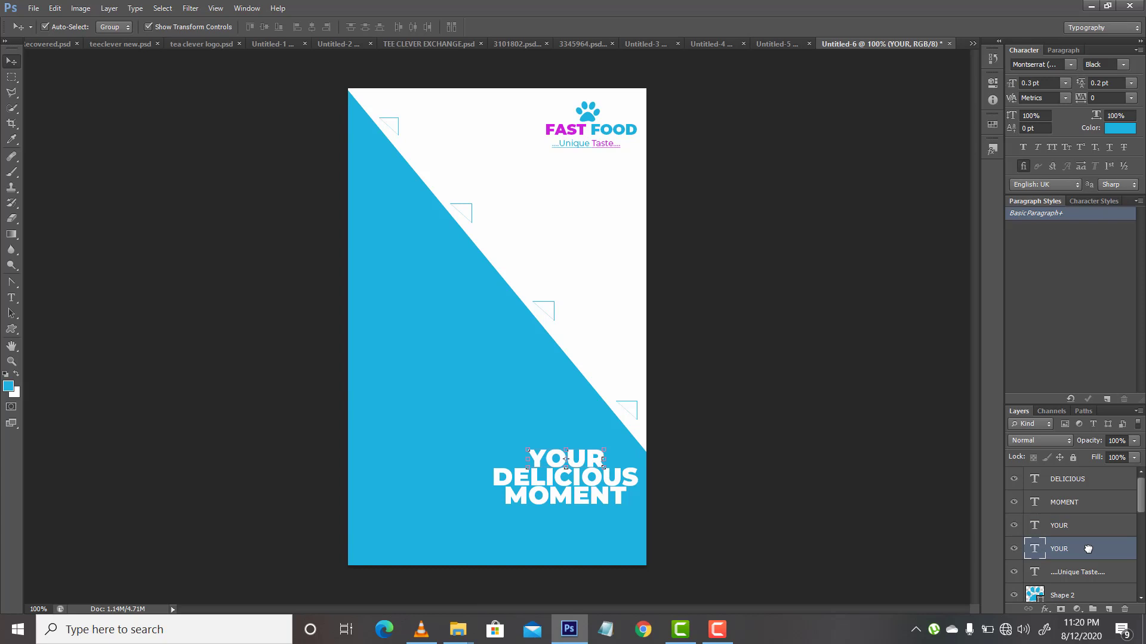
{"action": "key", "text": "Up"}
{"action": "key", "text": "Up"}
{"action": "key", "text": "Up"}
{"action": "key", "text": "Up"}
Step: Recolour the offset YOUR copy with the magenta sampled from the word FAST in the logo
{"action": "left_click", "coordinate": [1119, 128]}
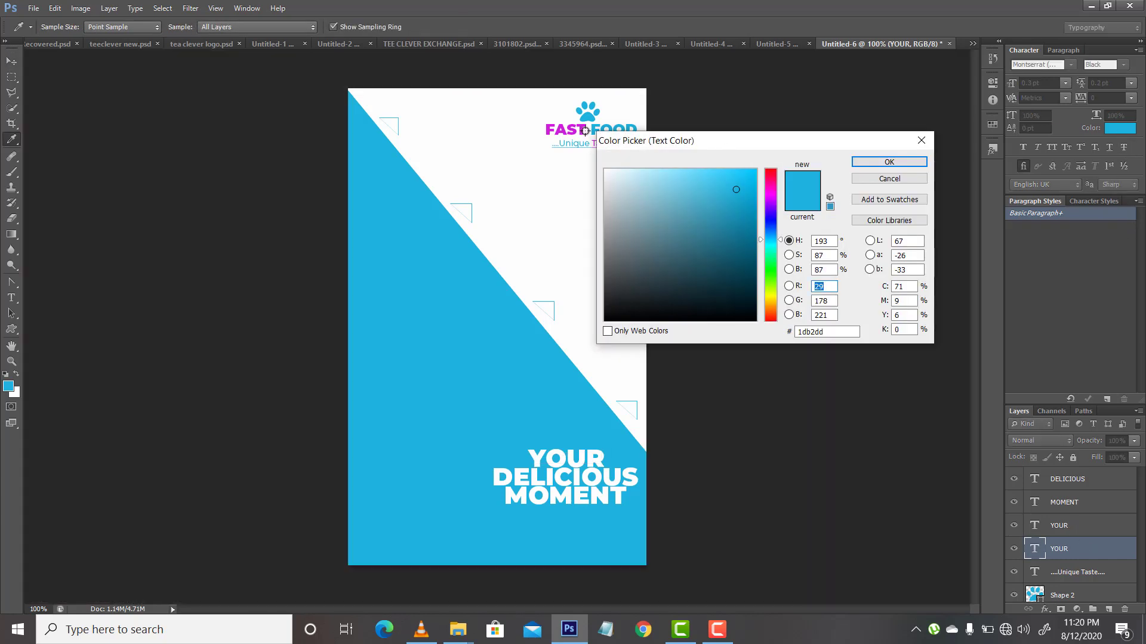
{"action": "left_click", "coordinate": [582, 130]}
{"action": "key", "text": "Return"}
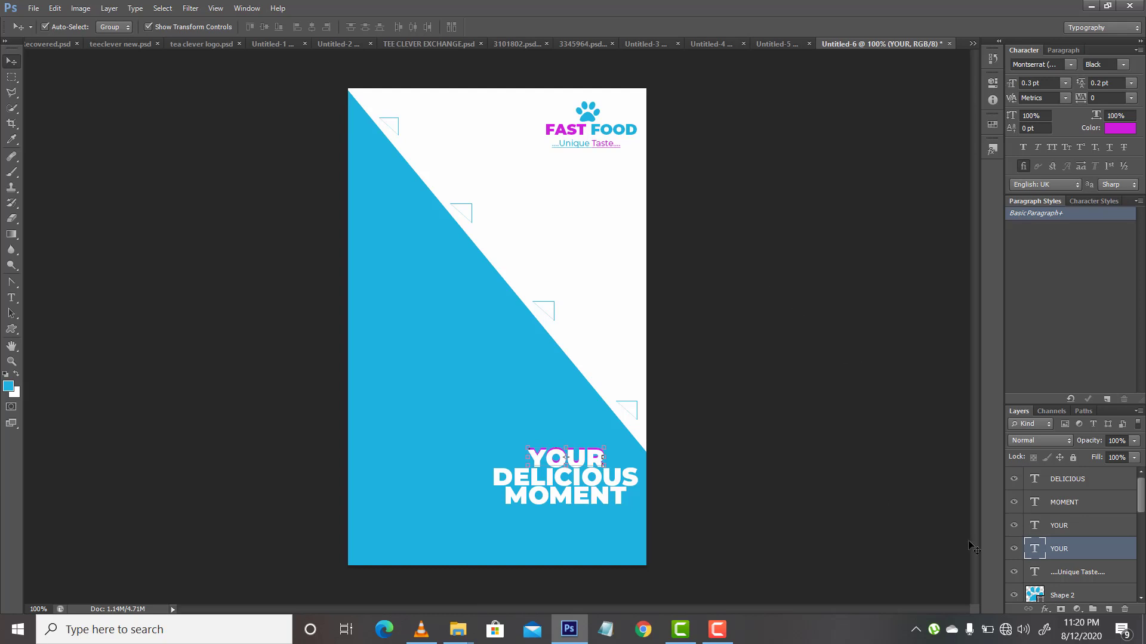
Step: Enable the Bevel & Emboss layer style on the DELICIOUS text layer
{"action": "left_click", "coordinate": [1058, 526]}
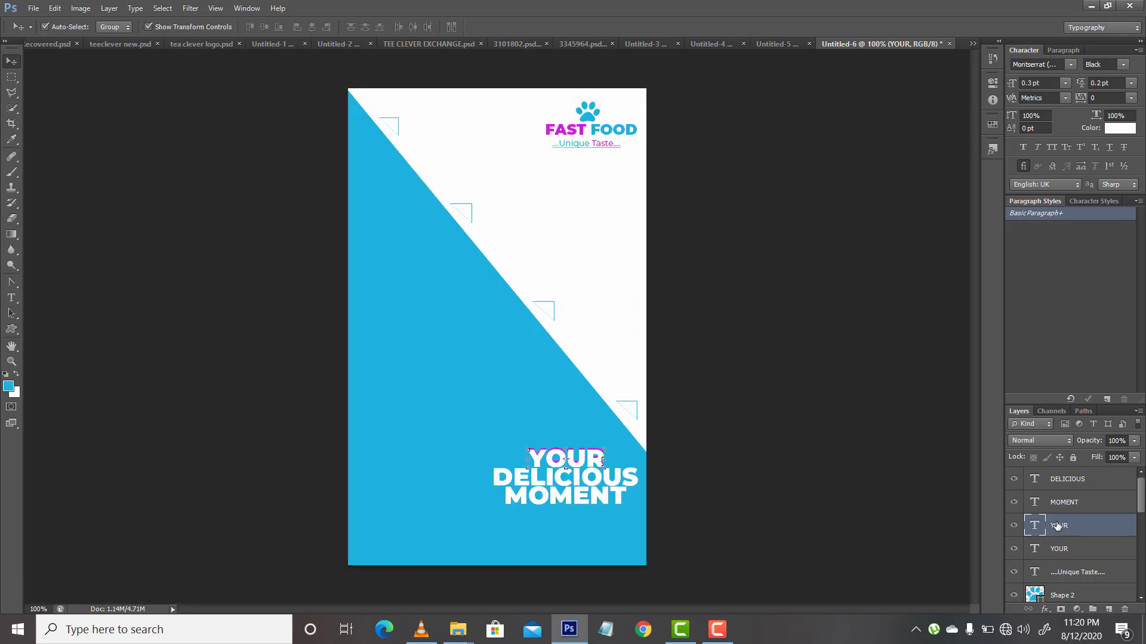
{"action": "left_click", "coordinate": [1078, 479]}
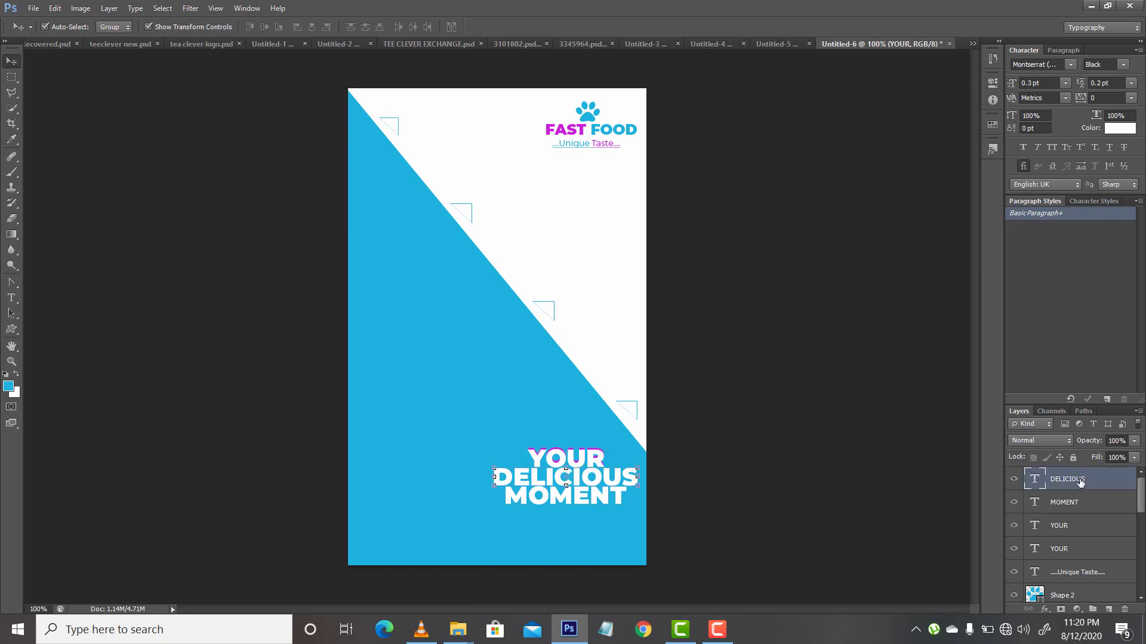
{"action": "right_click", "coordinate": [1078, 479]}
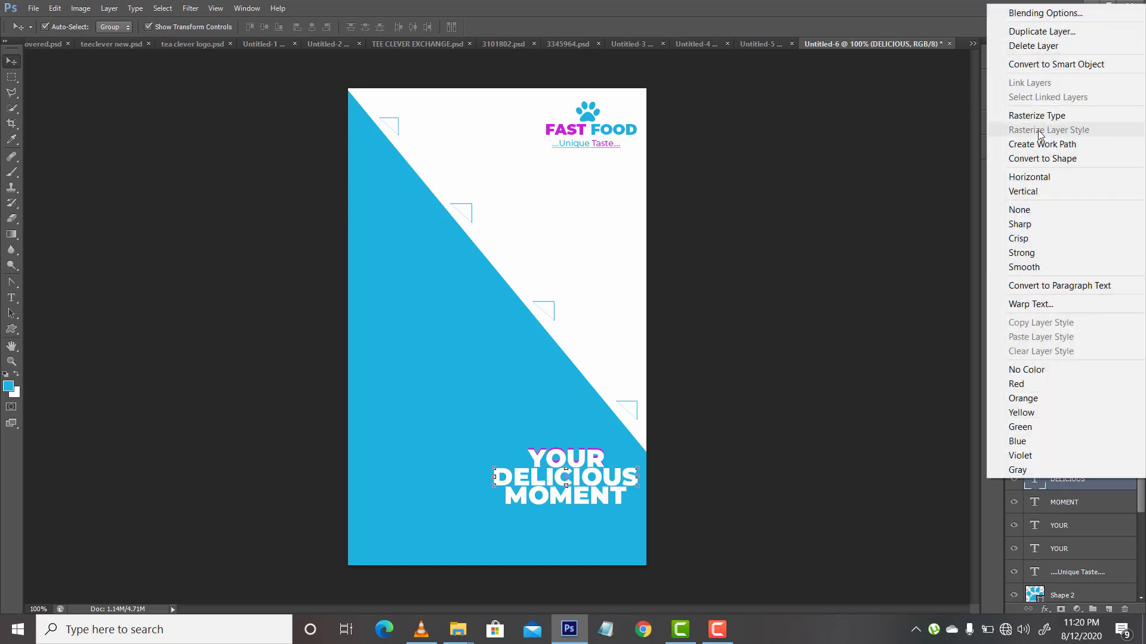
{"action": "left_click", "coordinate": [1025, 14]}
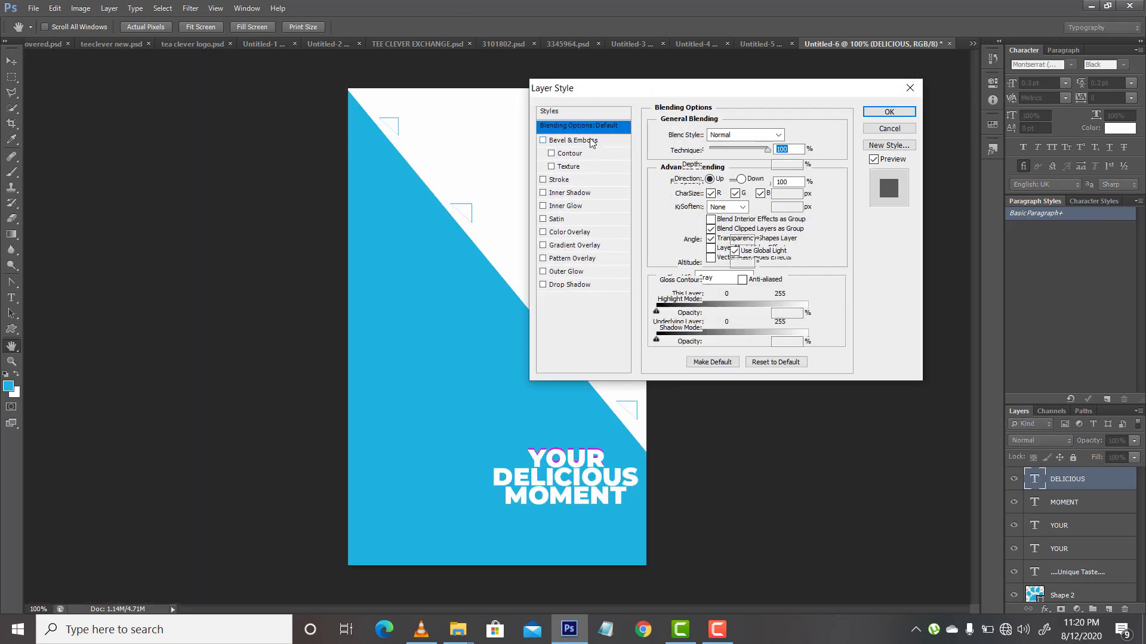
{"action": "left_click", "coordinate": [592, 142]}
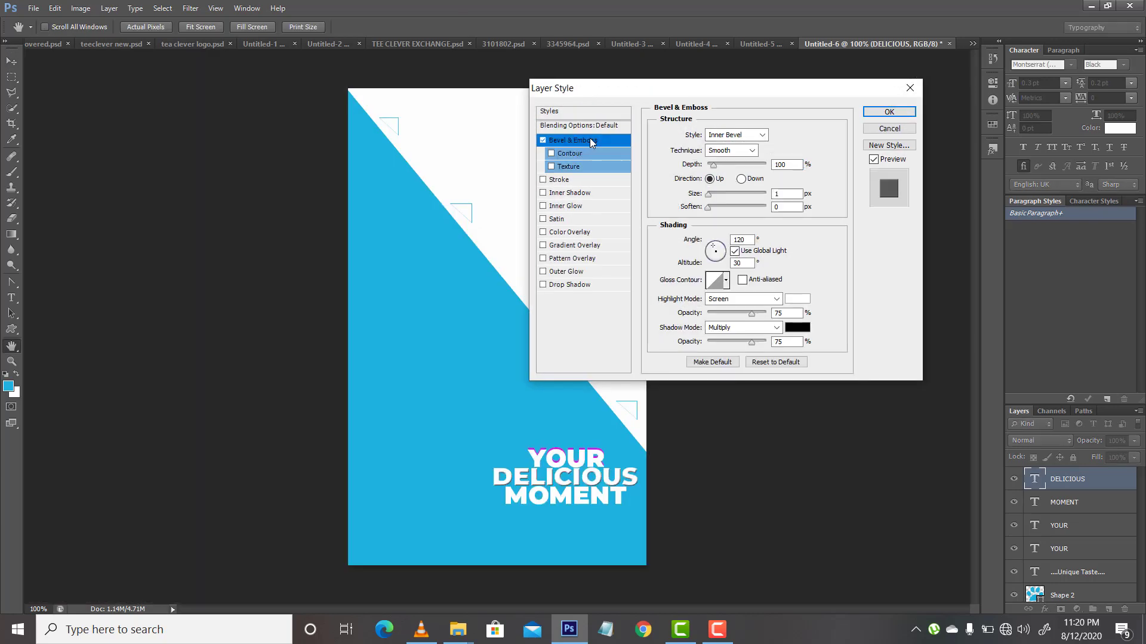
Step: Try the Chisel Hard technique for the DELICIOUS bevel and return it to Smooth
{"action": "left_click", "coordinate": [734, 151]}
{"action": "left_click", "coordinate": [731, 179]}
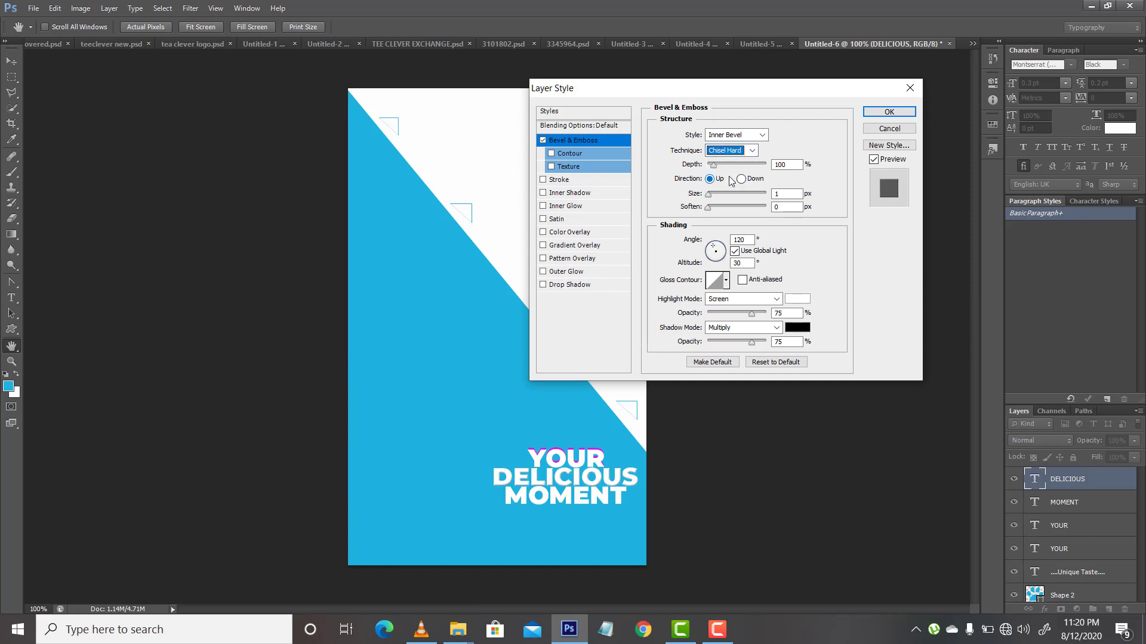
{"action": "left_click", "coordinate": [750, 153]}
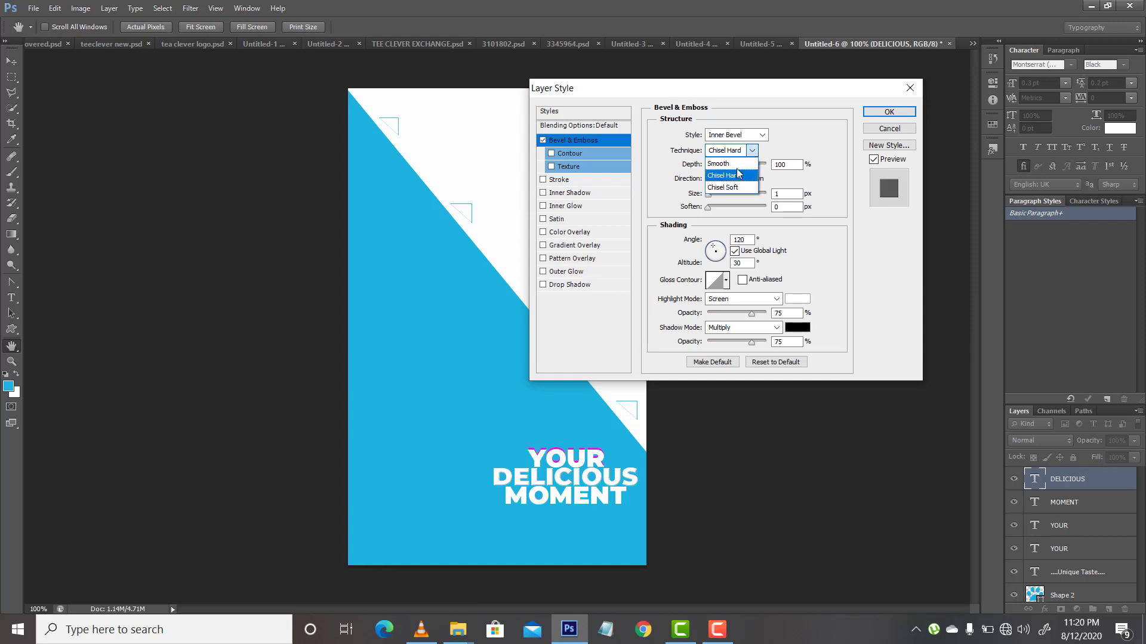
{"action": "left_click", "coordinate": [735, 168]}
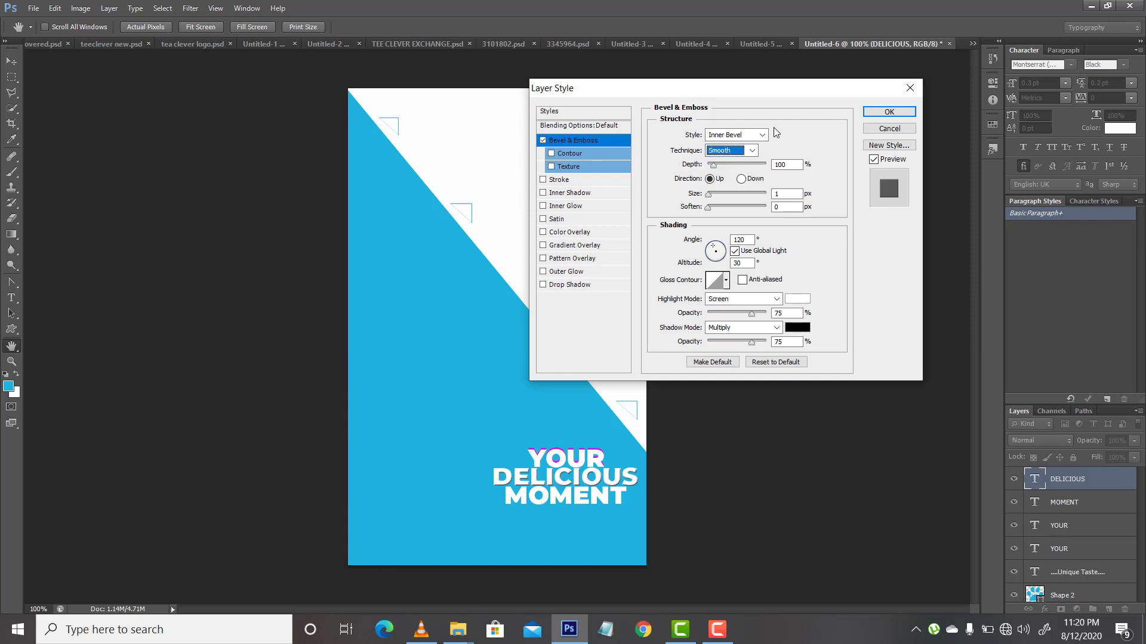
Step: Set the DELICIOUS bevel's shadow colour to the background blue, 1db2dd, and its style to Emboss, and apply the layer style
{"action": "left_click", "coordinate": [788, 329]}
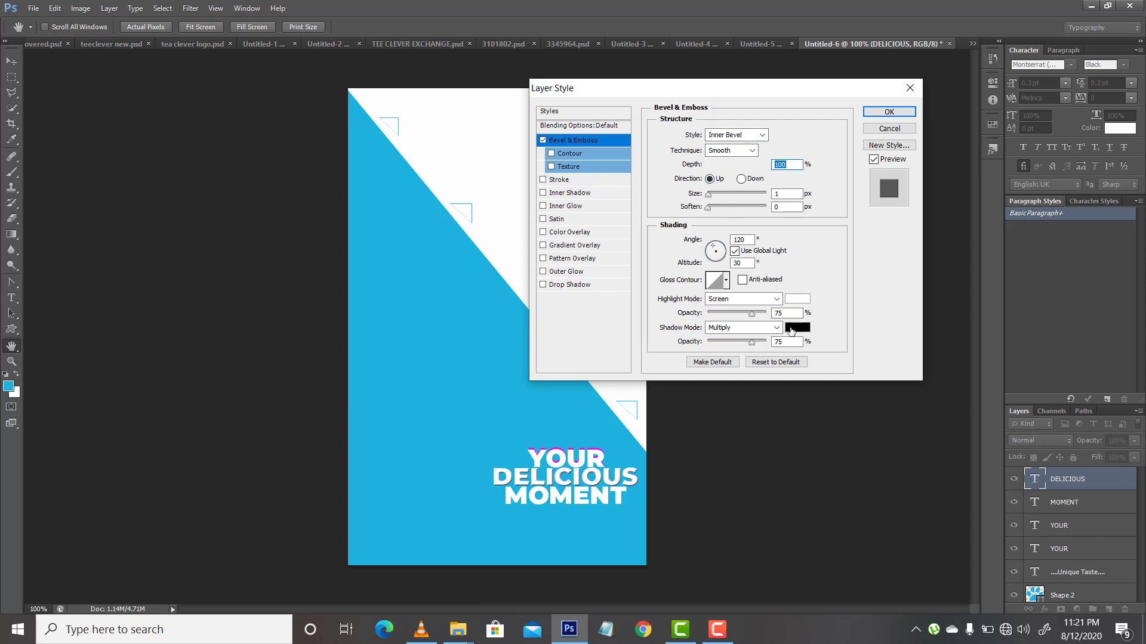
{"action": "left_click", "coordinate": [468, 436]}
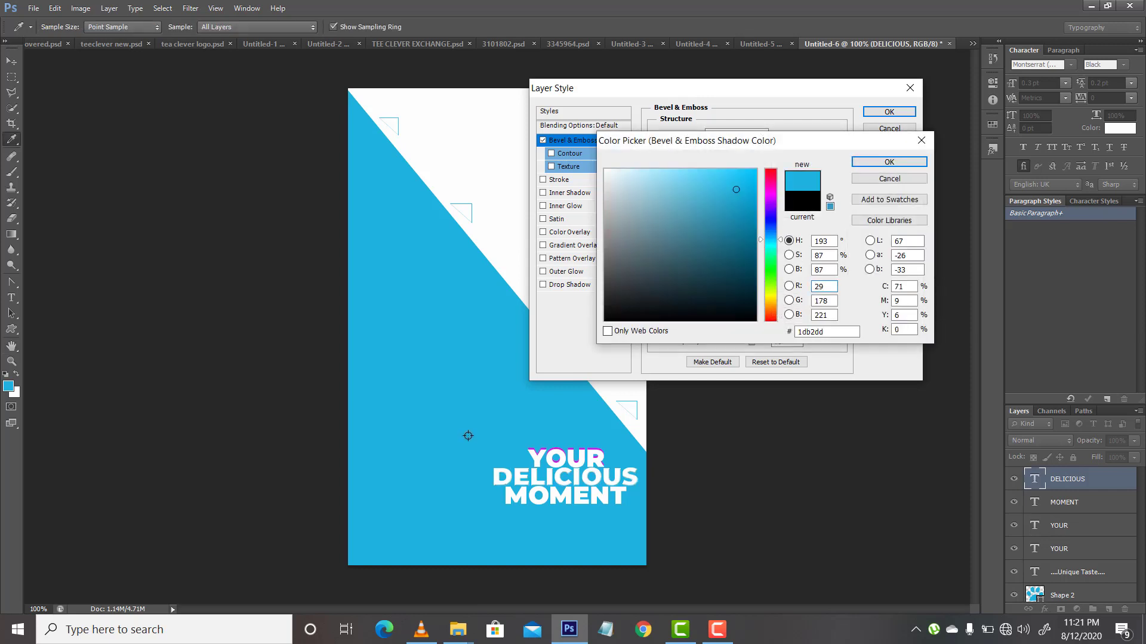
{"action": "left_click", "coordinate": [888, 163]}
{"action": "left_click", "coordinate": [734, 135]}
{"action": "left_click", "coordinate": [739, 175]}
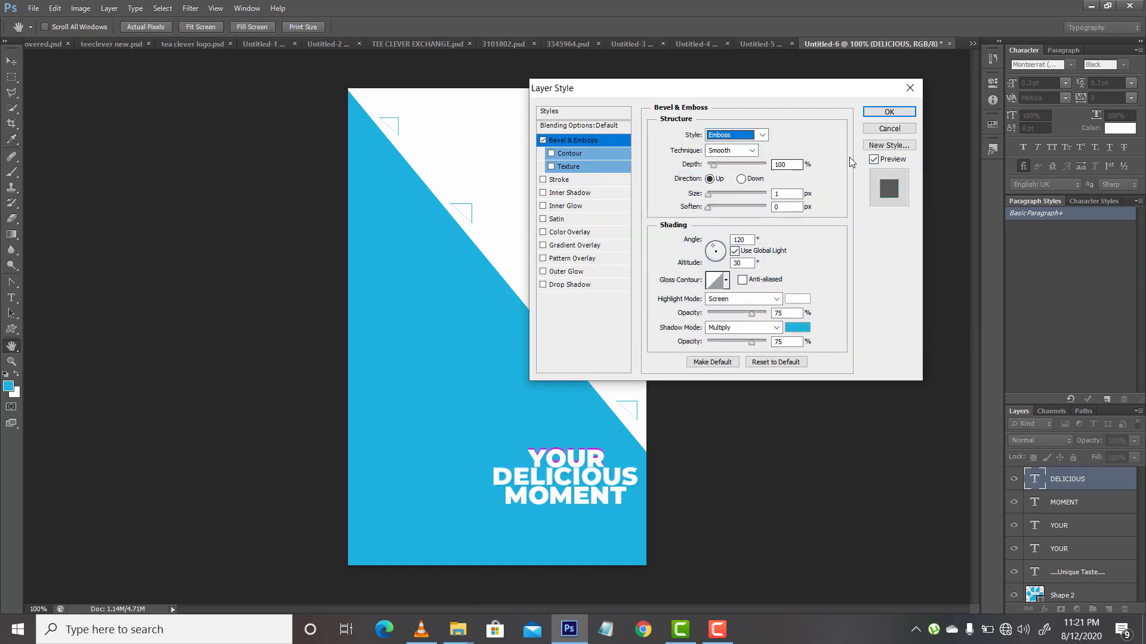
{"action": "left_click", "coordinate": [896, 112]}
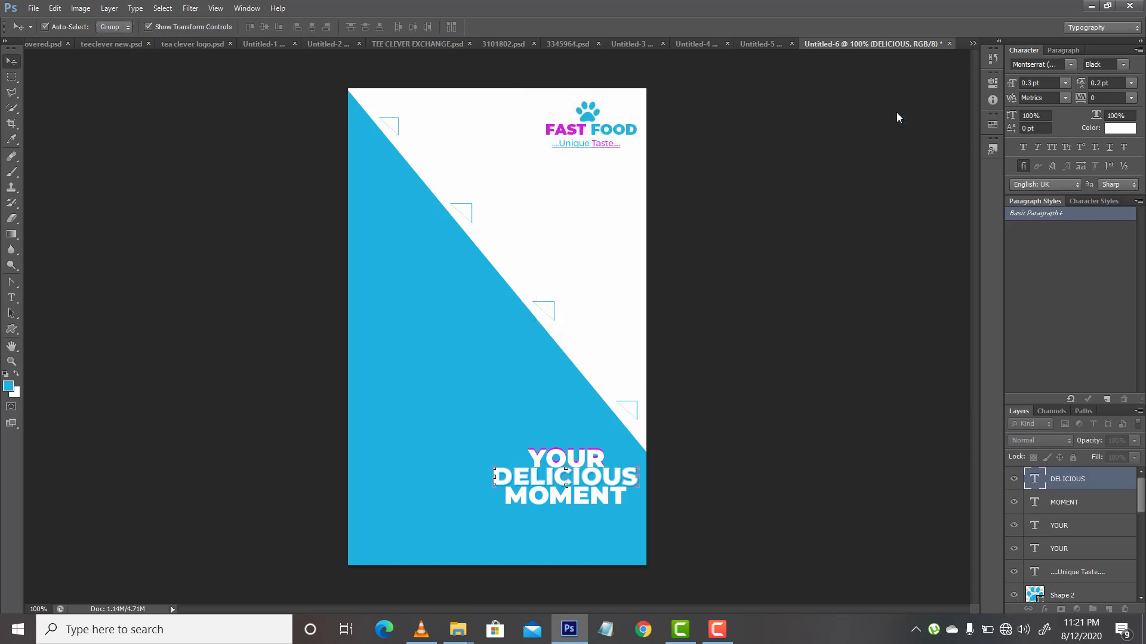
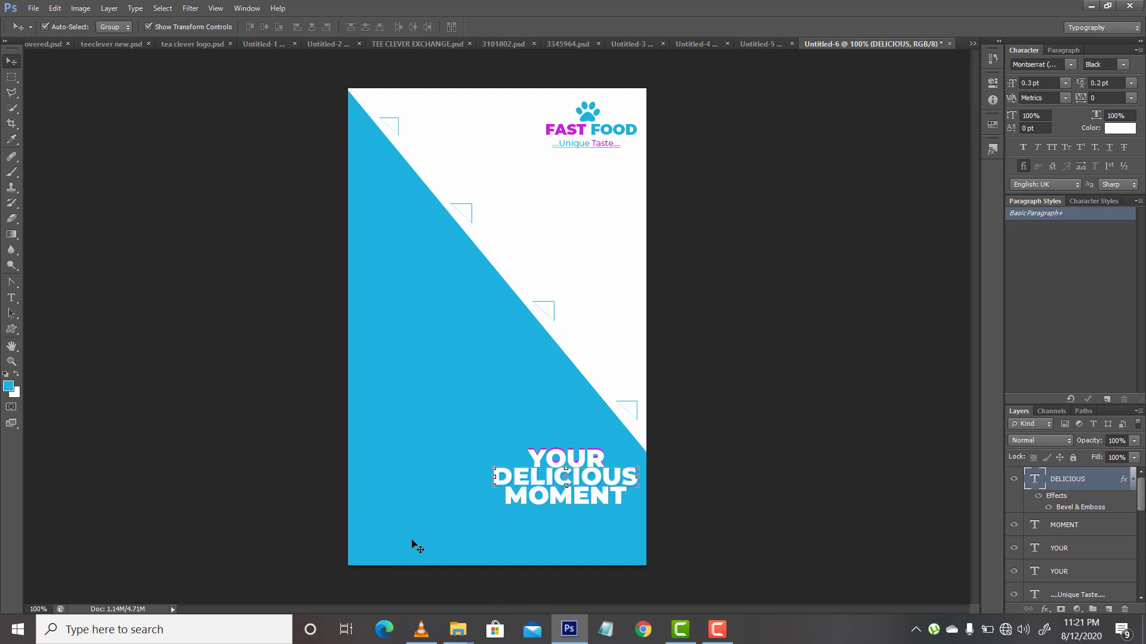
Step: Draw a rounded rectangle about 82 px wide and 22 px high in the blue area below the headline
{"action": "left_click", "coordinate": [11, 328]}
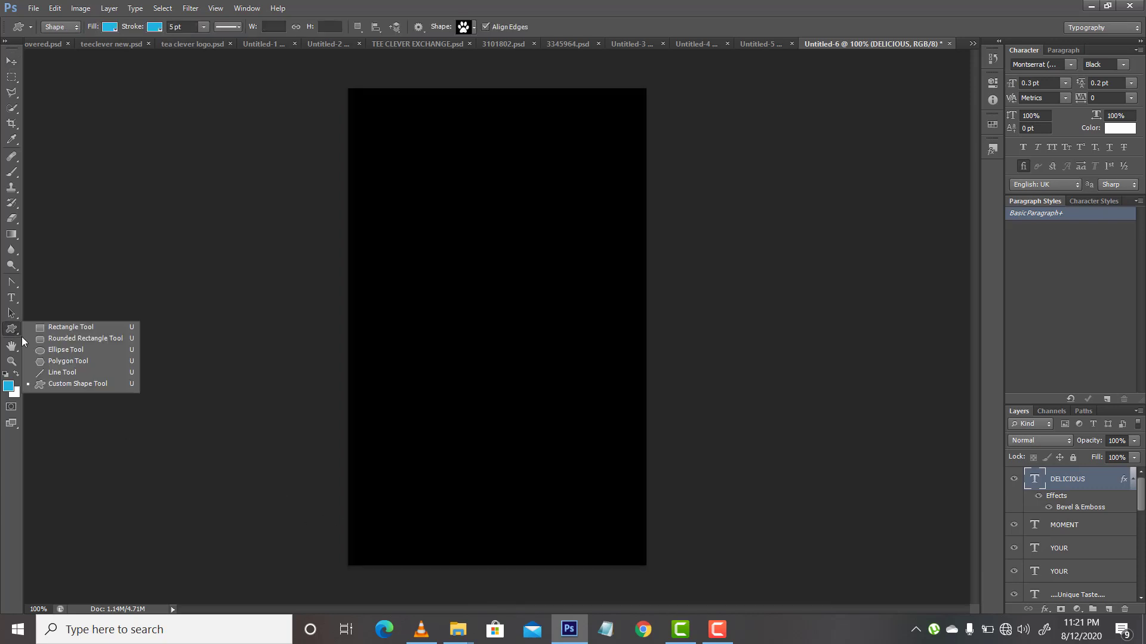
{"action": "left_click", "coordinate": [39, 338]}
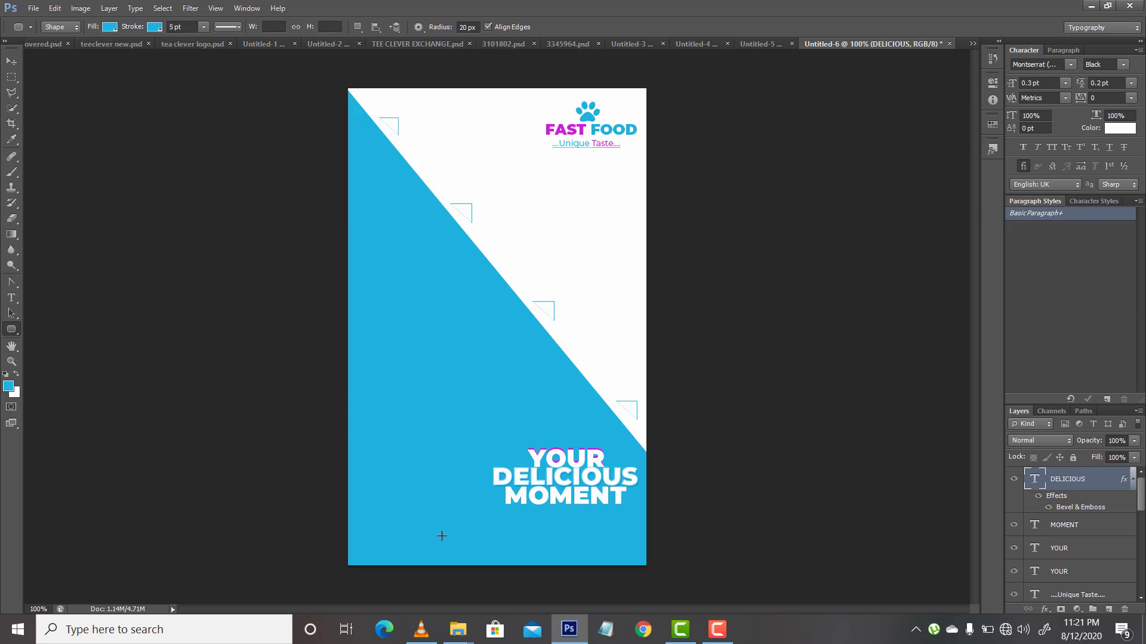
{"action": "left_click_drag", "start_coordinate": [437, 533], "coordinate": [489, 546]}
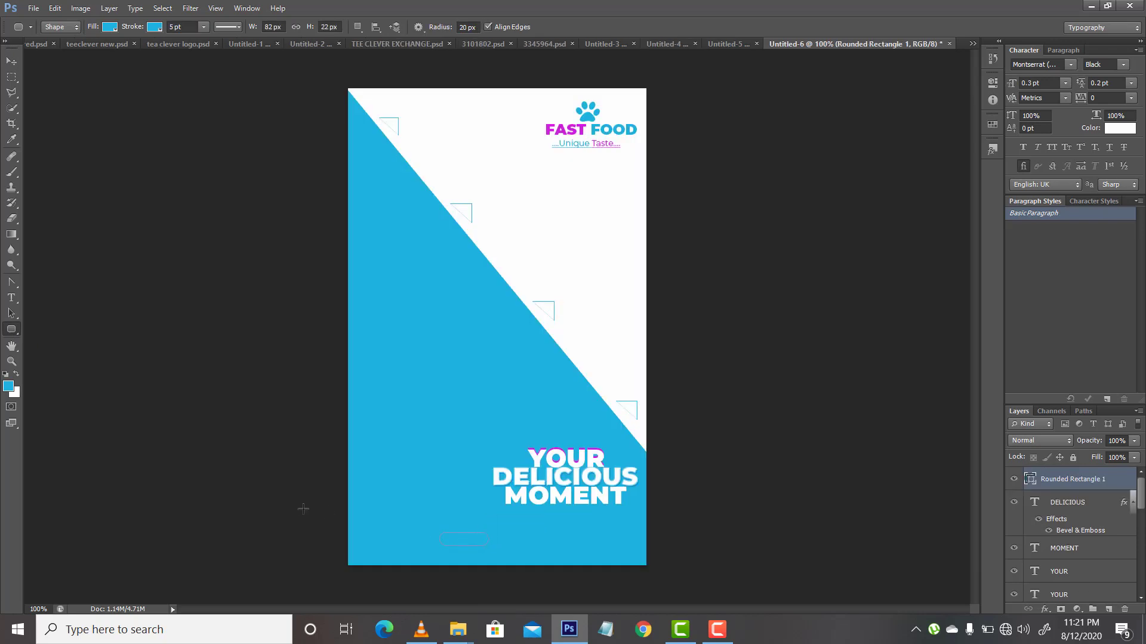
Step: Give the rounded rectangle a white stroke 0.02 pt thick
{"action": "left_click", "coordinate": [155, 28]}
{"action": "left_click", "coordinate": [103, 84]}
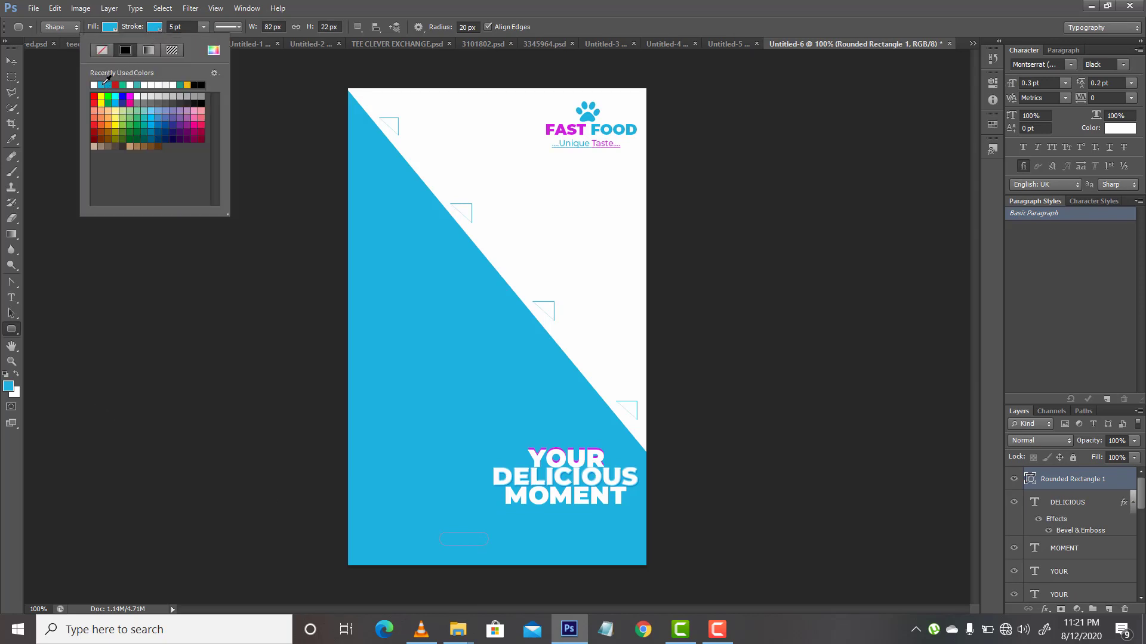
{"action": "left_click", "coordinate": [170, 28]}
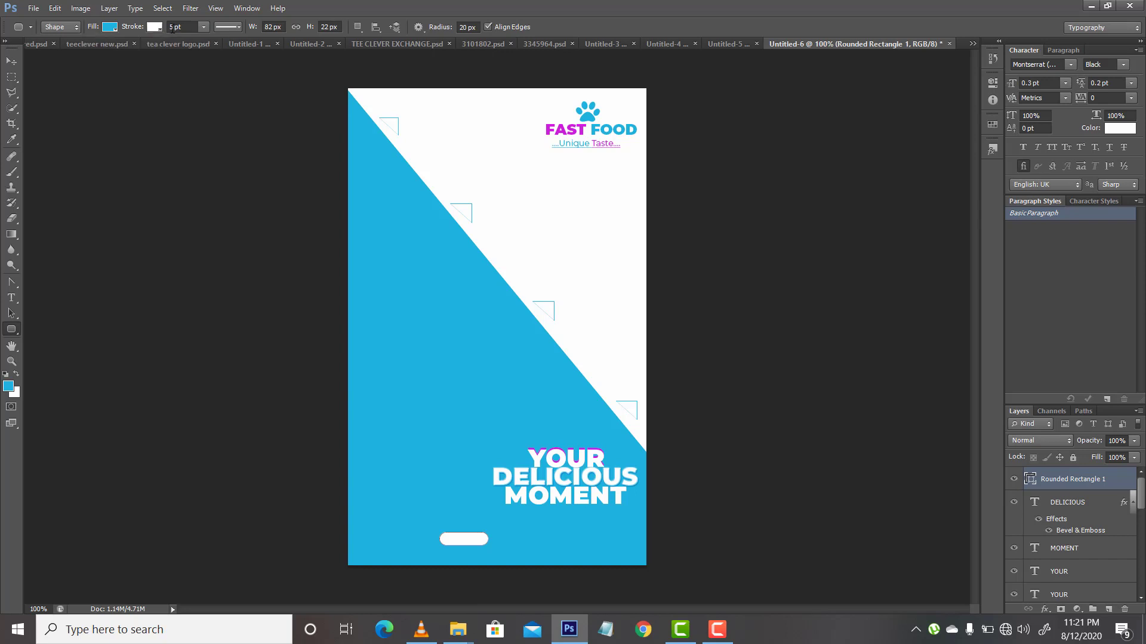
{"action": "left_click", "coordinate": [167, 28]}
{"action": "key", "text": "Return"}
{"action": "left_click", "coordinate": [11, 61]}
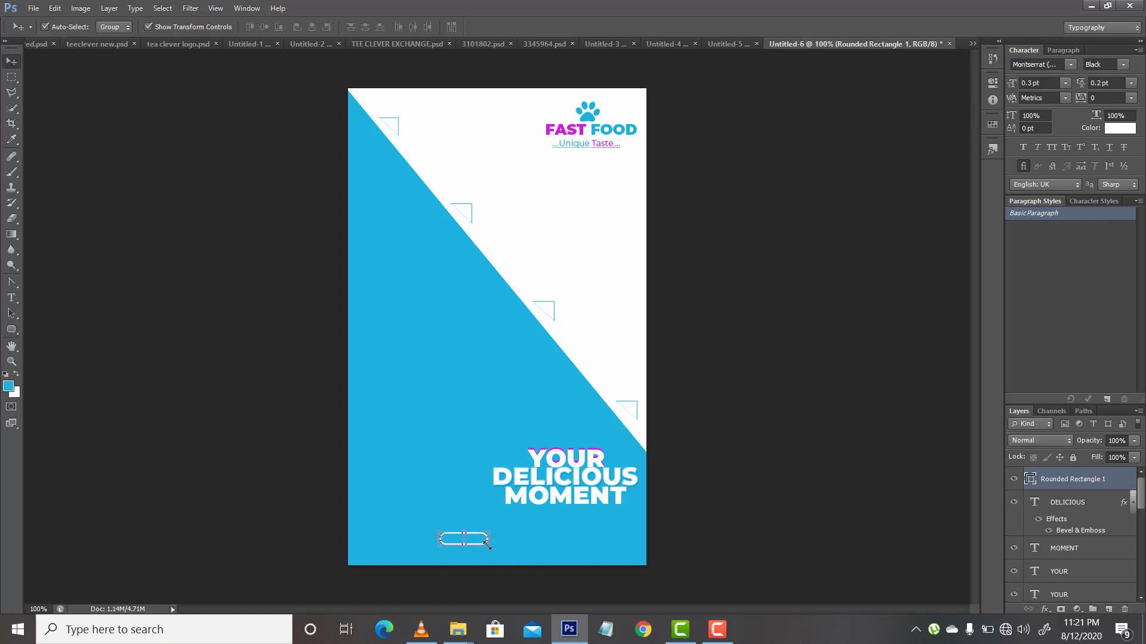
{"action": "left_click", "coordinate": [58, 367]}
{"action": "left_click", "coordinate": [15, 333]}
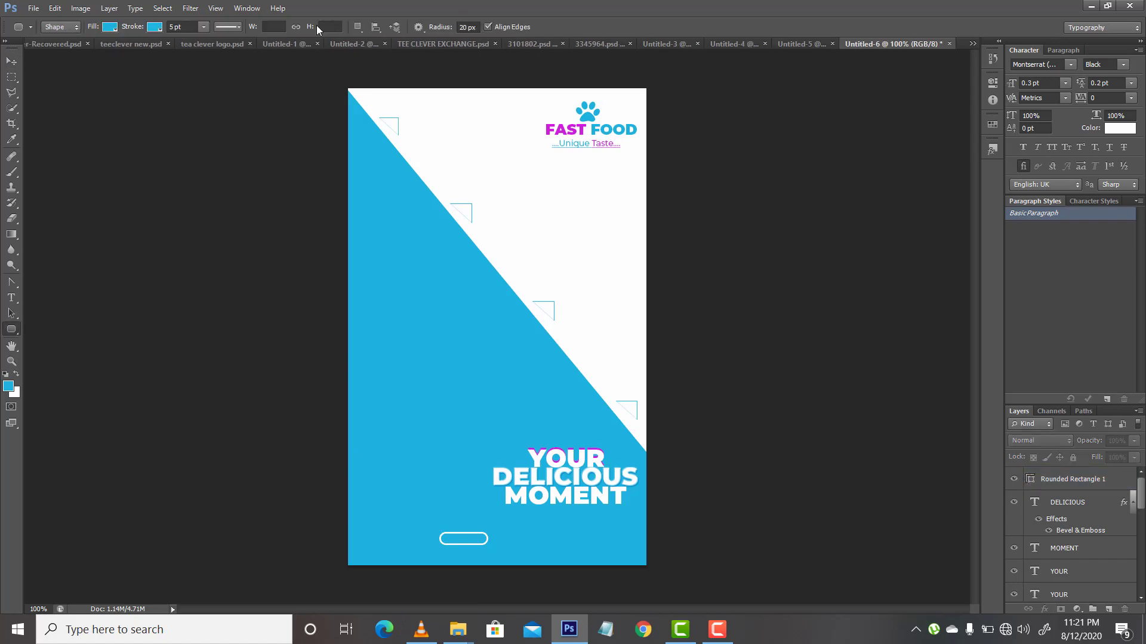
{"action": "left_click", "coordinate": [274, 27]}
{"action": "type", "text": "10"}
{"action": "key", "text": "Return"}
{"action": "key", "text": "v"}
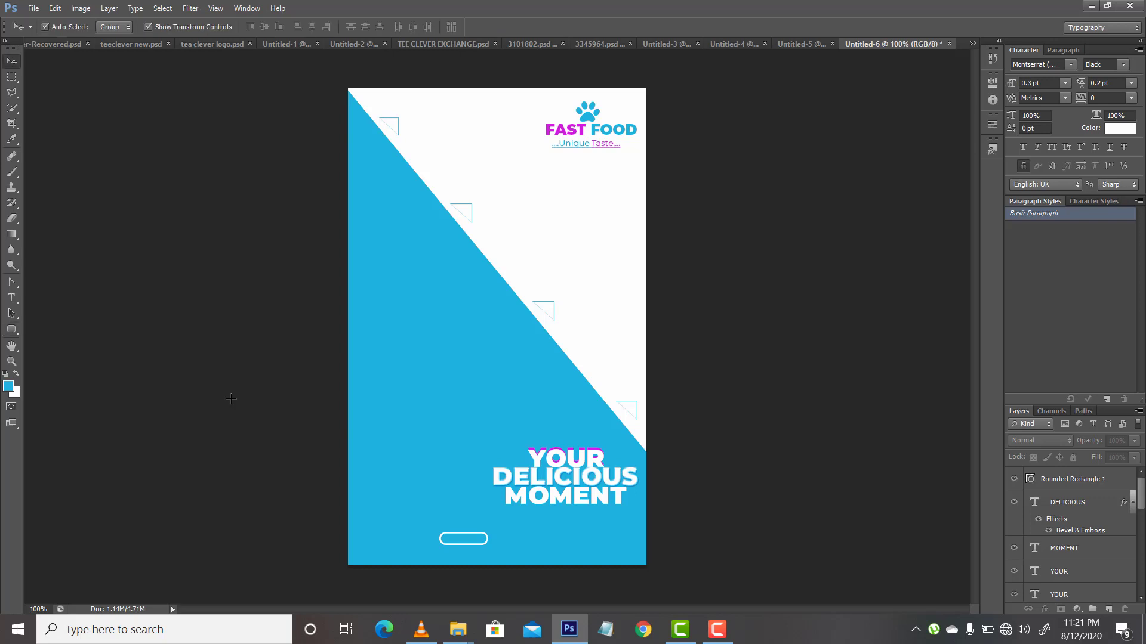
Step: Select the white-outlined rounded rectangle and set its width to 118 px
{"action": "left_click", "coordinate": [458, 541]}
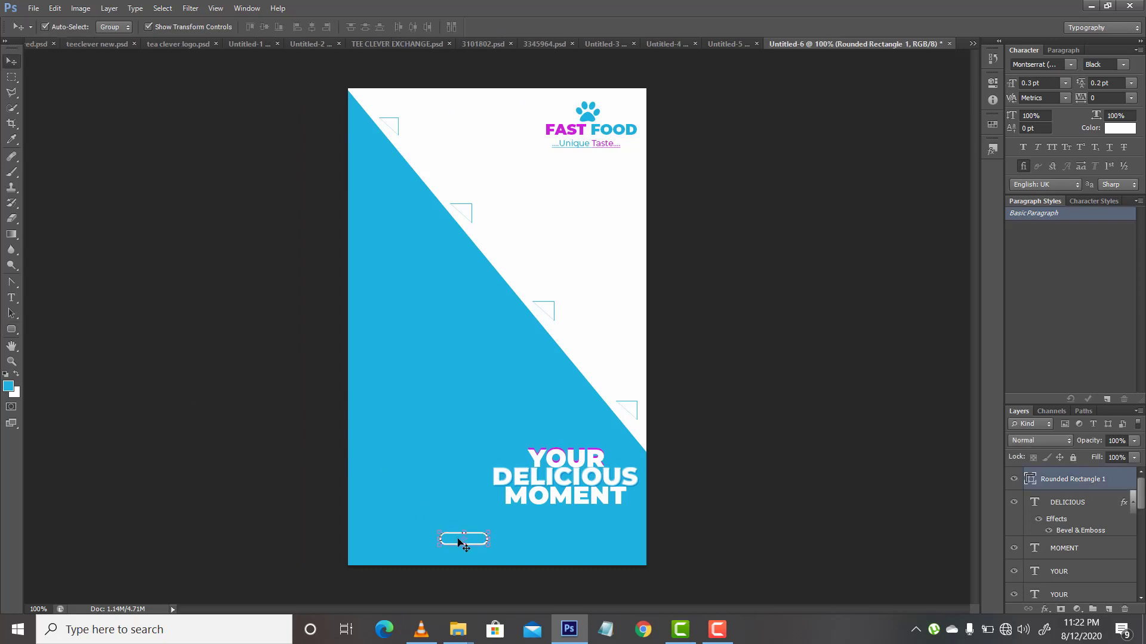
{"action": "left_click", "coordinate": [12, 331]}
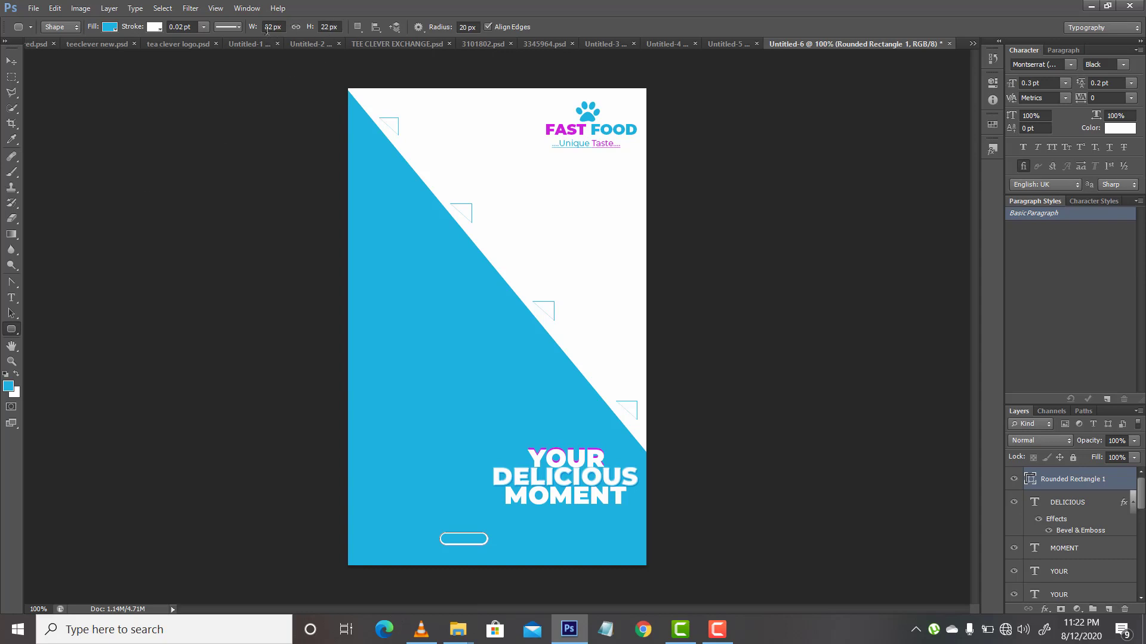
{"action": "left_click_drag", "start_coordinate": [268, 30], "coordinate": [272, 31]}
{"action": "type", "text": "6"}
{"action": "key", "text": "Return"}
{"action": "left_click", "coordinate": [270, 27]}
{"action": "key", "text": "Return"}
{"action": "left_click", "coordinate": [273, 27]}
{"action": "type", "text": "118"}
{"action": "key", "text": "Return"}
Step: Set the rounded rectangle's height to 30 px
{"action": "left_click", "coordinate": [330, 26]}
{"action": "type", "text": "3"}
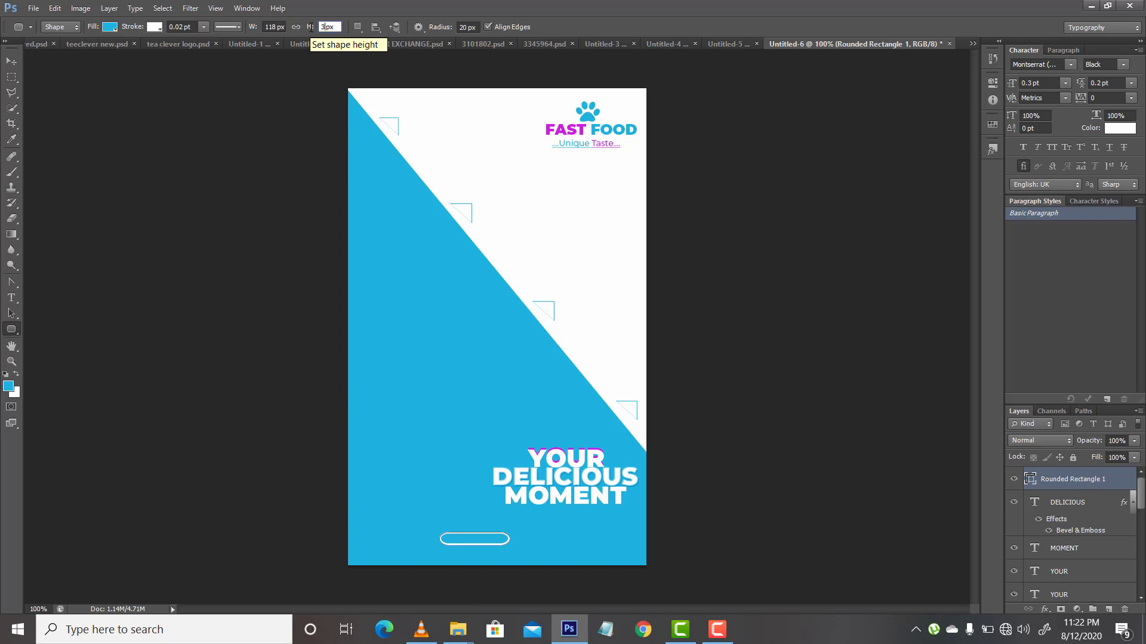
{"action": "type", "text": "0"}
{"action": "key", "text": "Return"}
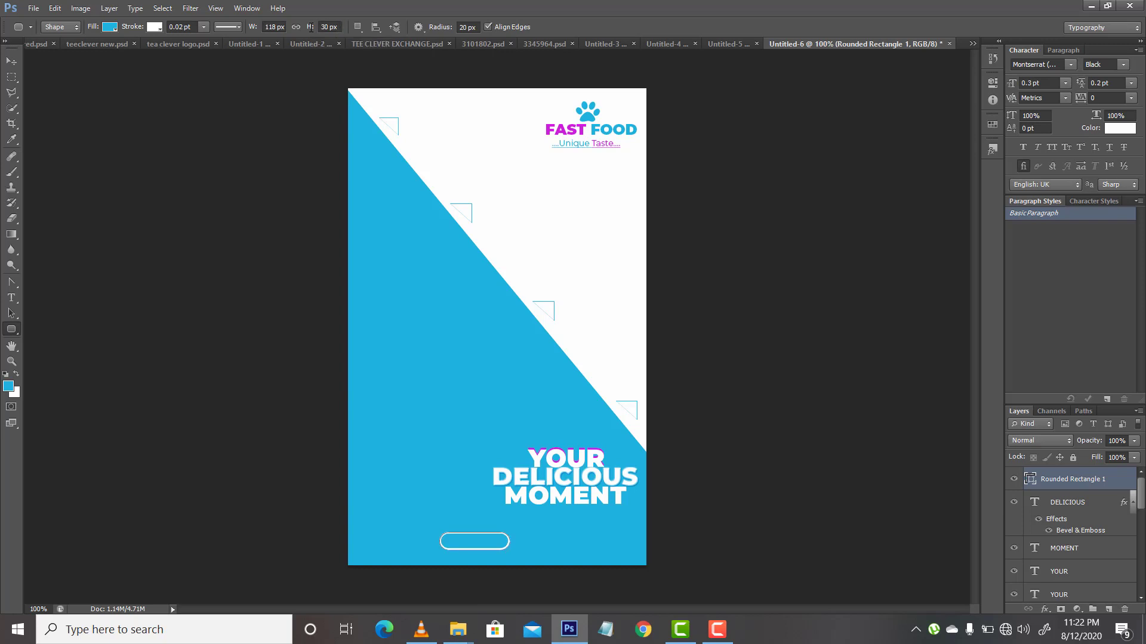
Step: Move the rounded rectangle slightly right and up so it sits just below the headline
{"action": "left_click", "coordinate": [13, 62]}
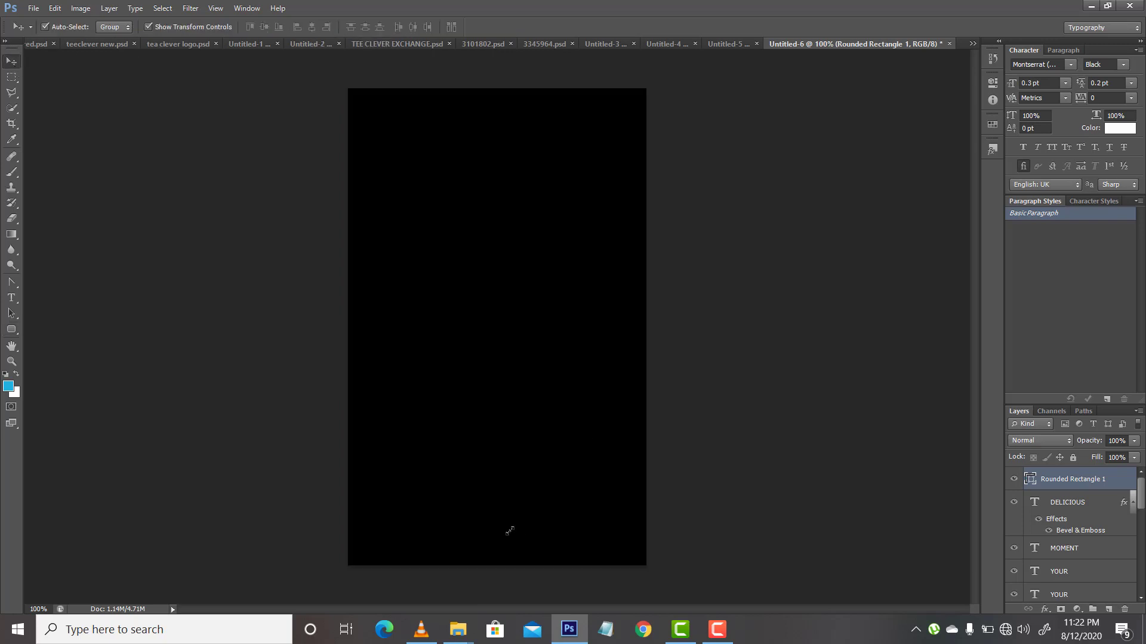
{"action": "key", "text": "Right"}
{"action": "key", "text": "Right"}
{"action": "key", "text": "Right"}
{"action": "key", "text": "Right"}
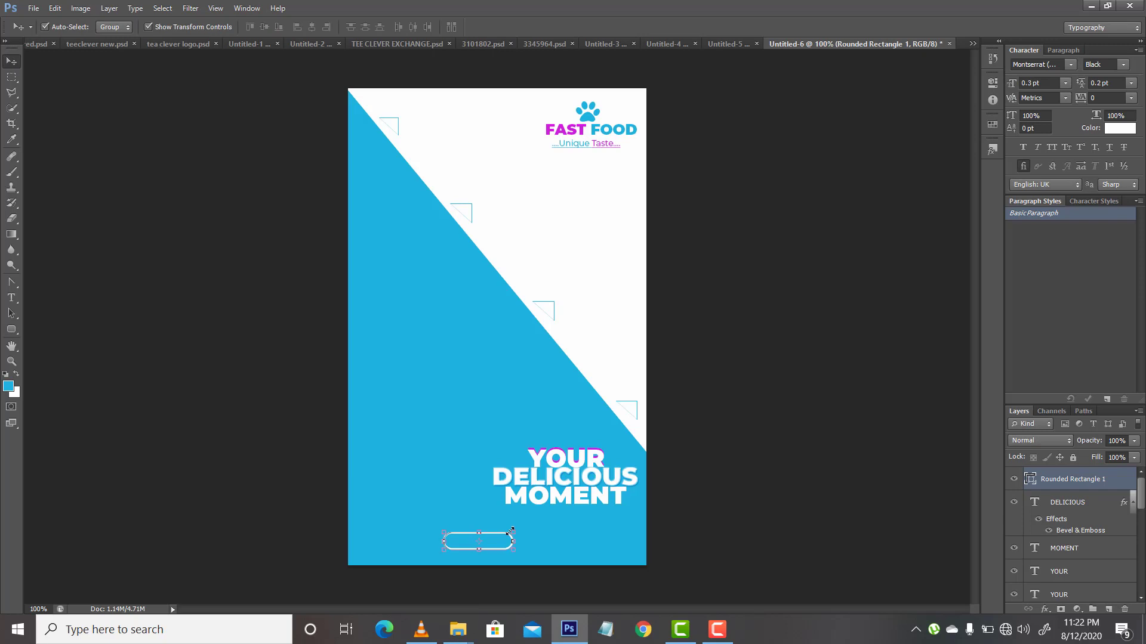
{"action": "left_click_drag", "start_coordinate": [502, 543], "coordinate": [511, 536]}
Step: Add the text CONTACTS in the blue area and move it over the rounded rectangle
{"action": "left_click", "coordinate": [10, 297]}
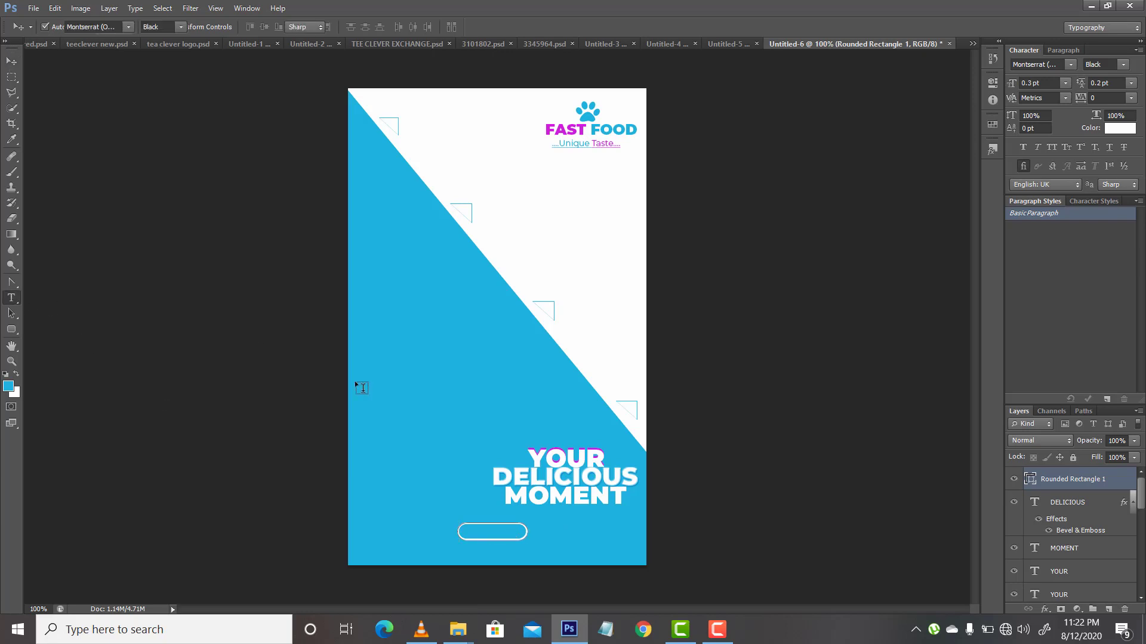
{"action": "left_click", "coordinate": [426, 430]}
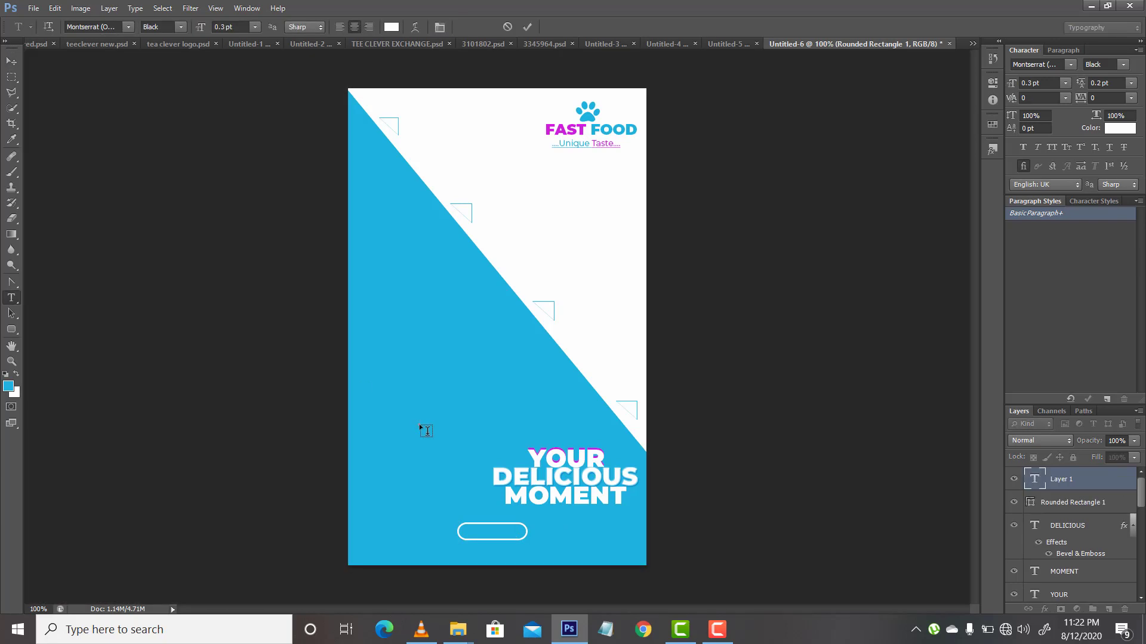
{"action": "type", "text": "CONTACTS"}
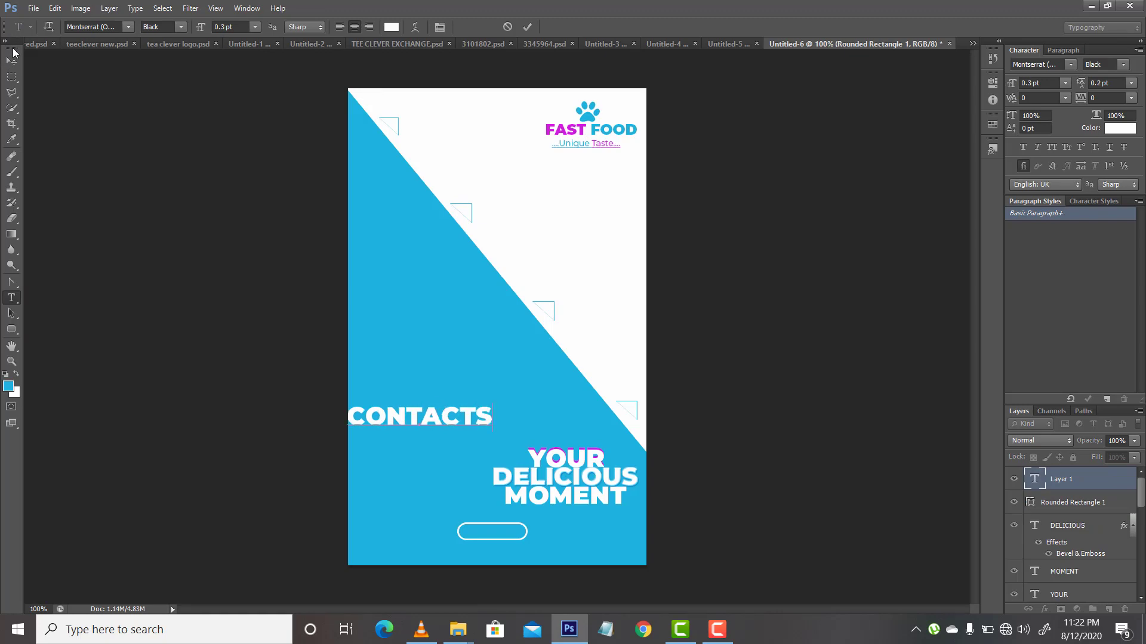
{"action": "left_click", "coordinate": [11, 61]}
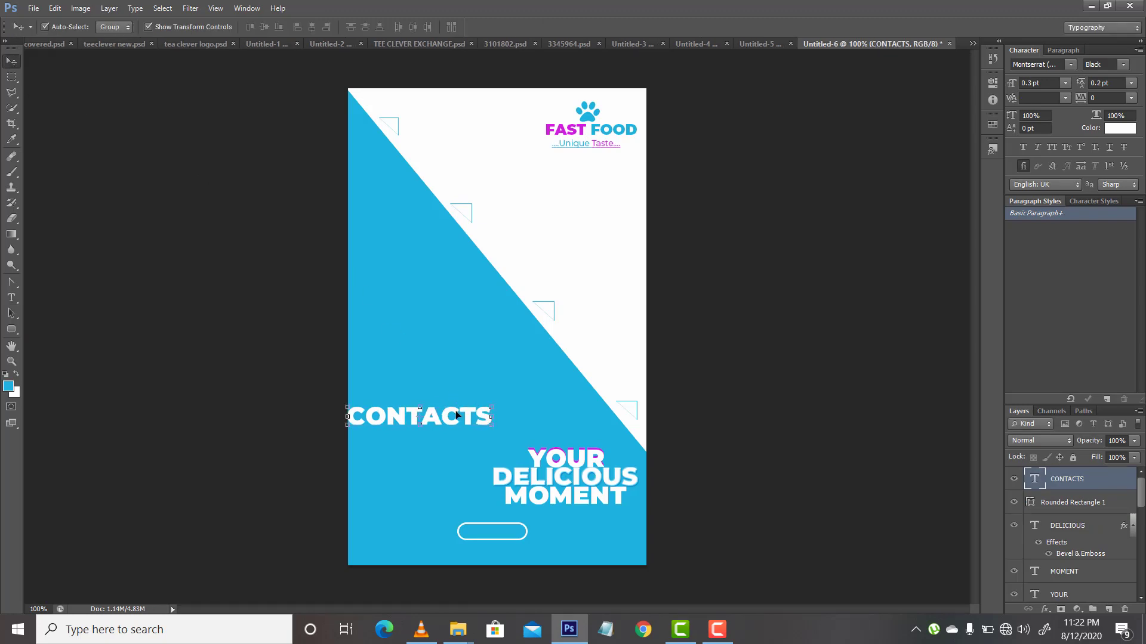
{"action": "left_click_drag", "start_coordinate": [456, 415], "coordinate": [531, 531]}
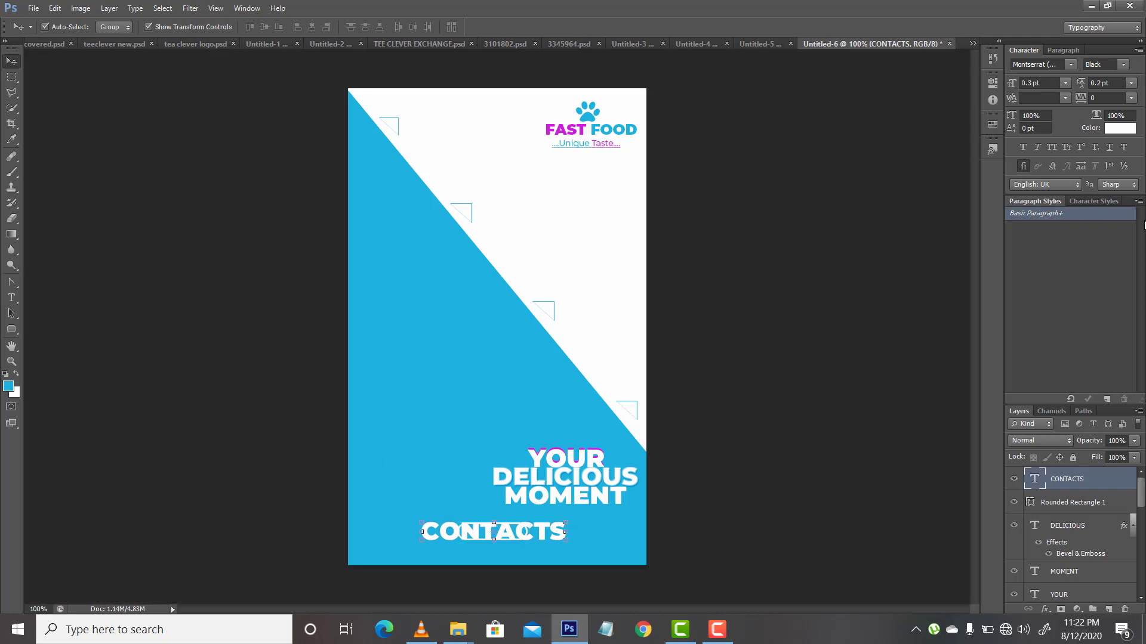
Step: Change the font of the CONTACTS text to Gabriola
{"action": "left_click", "coordinate": [1044, 62]}
{"action": "type", "text": "Gabriola"}
{"action": "key", "text": "Return"}
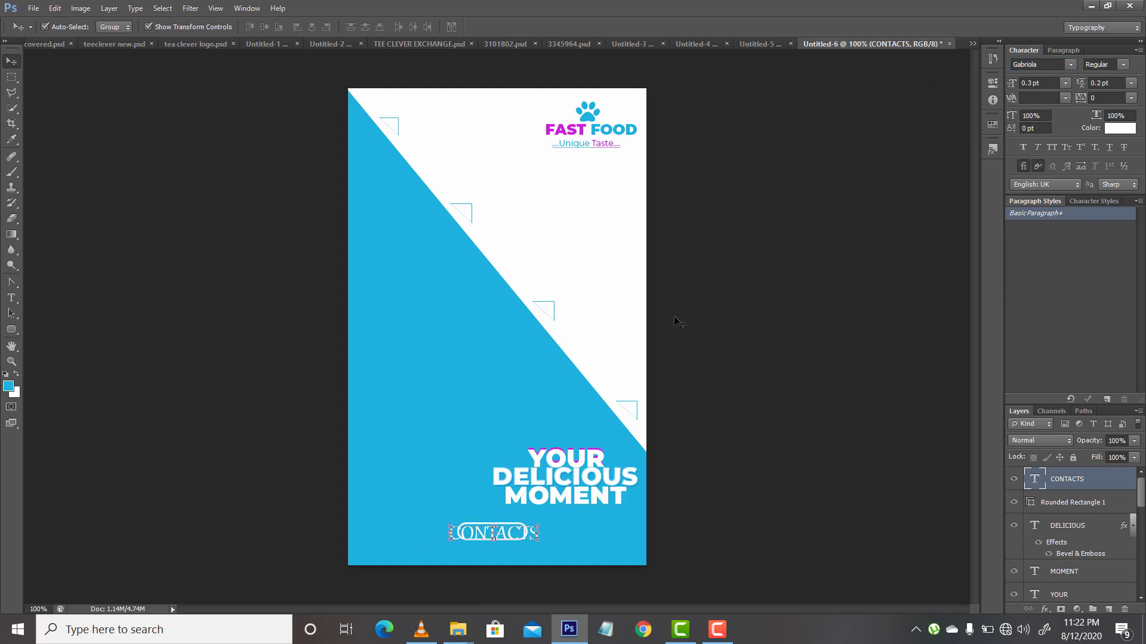
Step: Reduce the CONTACTS text to a font size of 0.15 pt
{"action": "left_click", "coordinate": [1029, 83]}
{"action": "key", "text": "Return"}
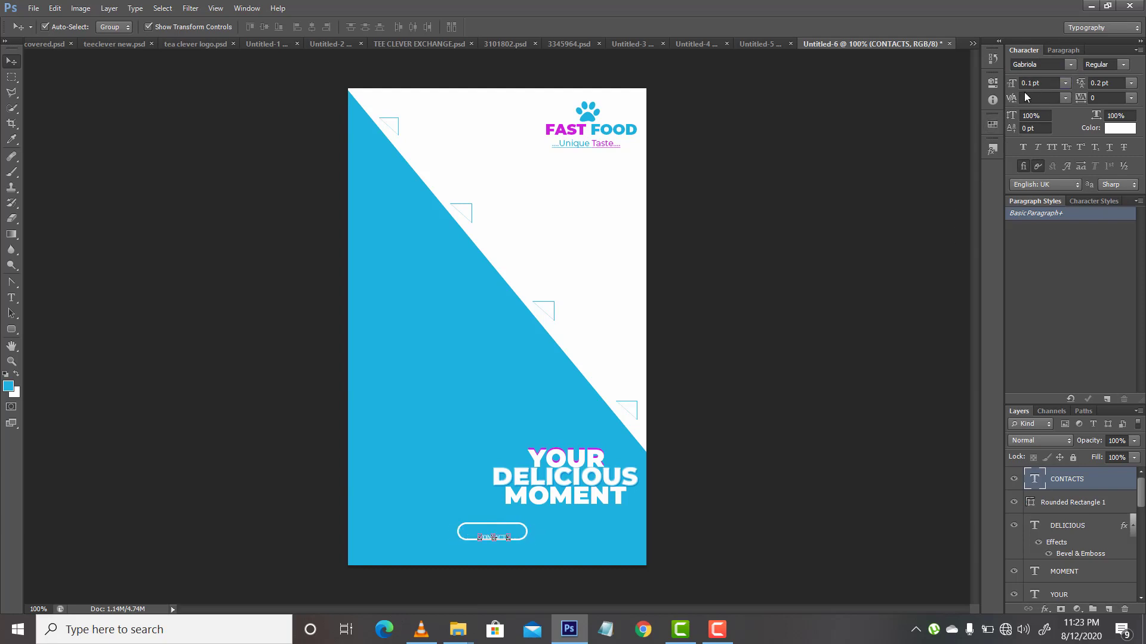
{"action": "left_click", "coordinate": [1031, 83]}
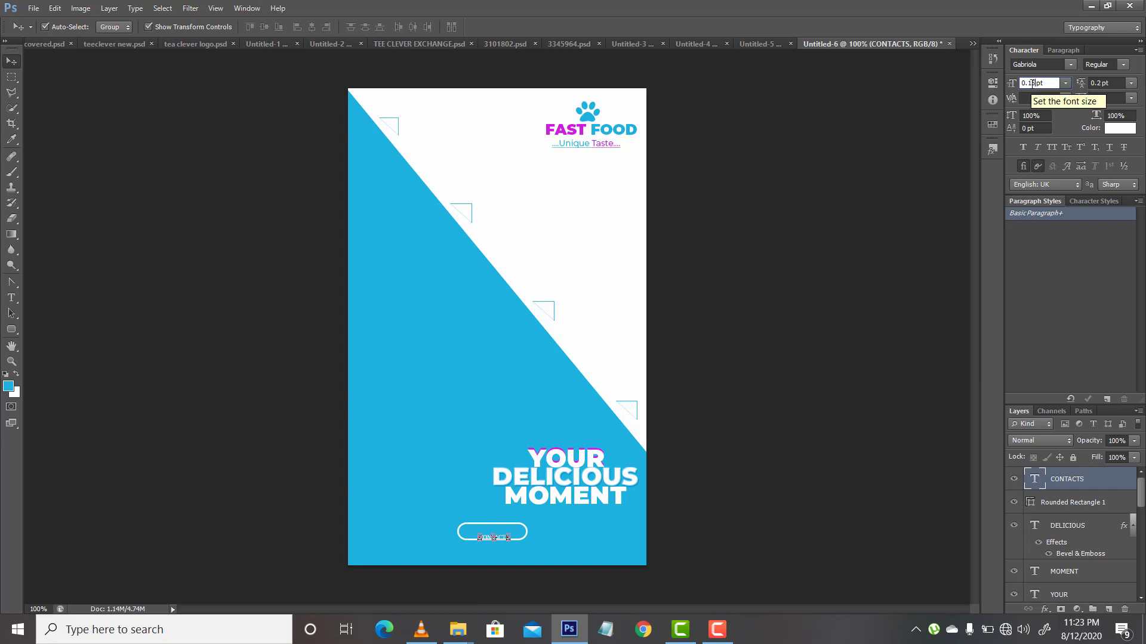
{"action": "type", "text": "5"}
{"action": "key", "text": "Return"}
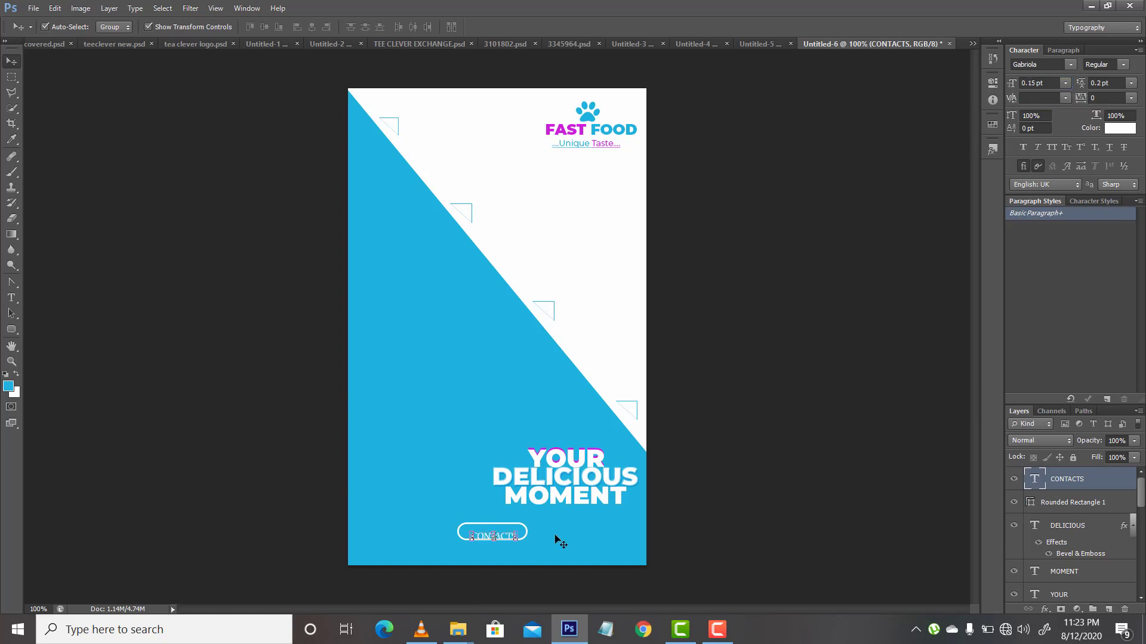
Step: Nudge the CONTACTS text upward until it is vertically centred inside the rounded rectangle
{"action": "key", "text": "Up"}
{"action": "key", "text": "Up"}
{"action": "key", "text": "Up"}
{"action": "key", "text": "Up"}
{"action": "key", "text": "Up"}
{"action": "key", "text": "Up"}
{"action": "key", "text": "a"}
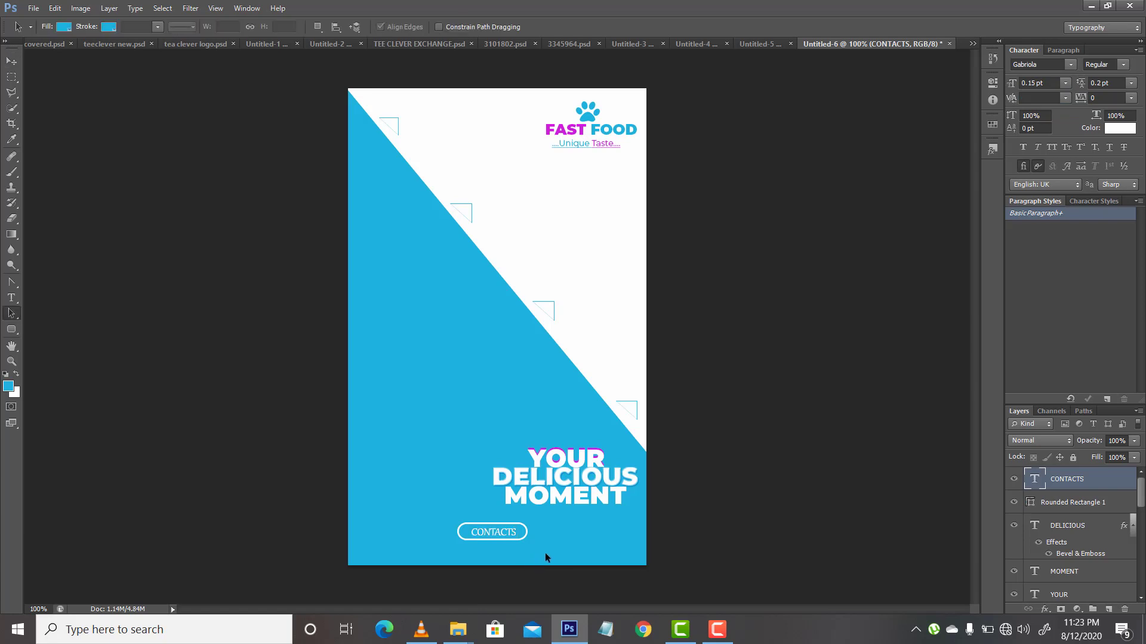
{"action": "key", "text": "Up"}
{"action": "key", "text": "Return"}
{"action": "key", "text": "v"}
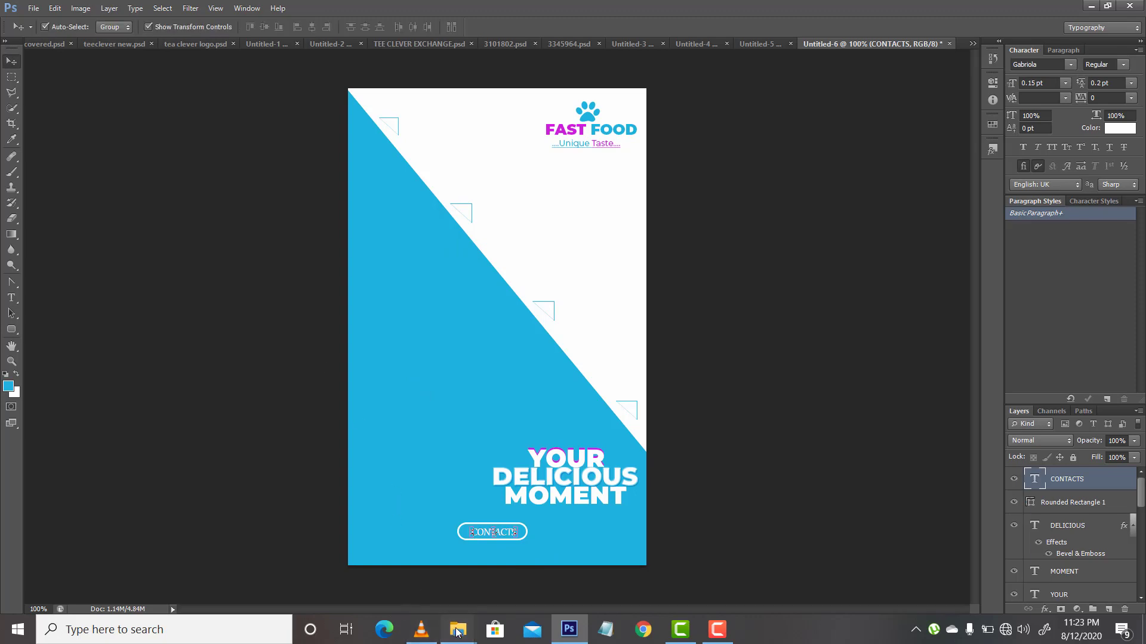
Step: Place the image of six round social media icons from the Documents folder into the design
{"action": "mouse_move", "coordinate": [458, 628]}
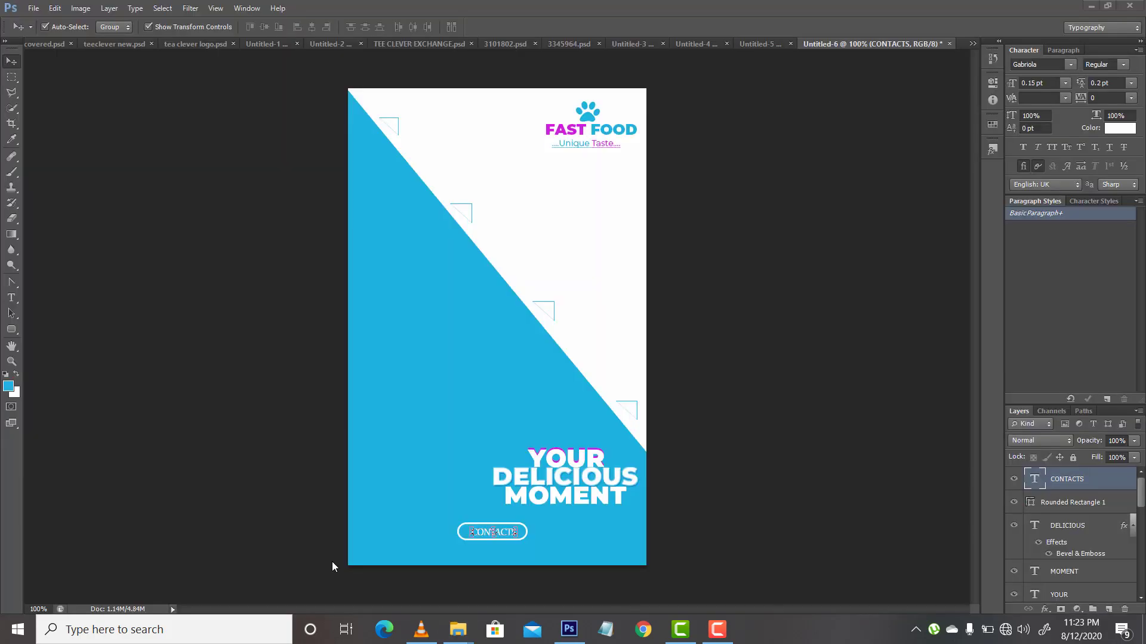
{"action": "key", "text": "super+e"}
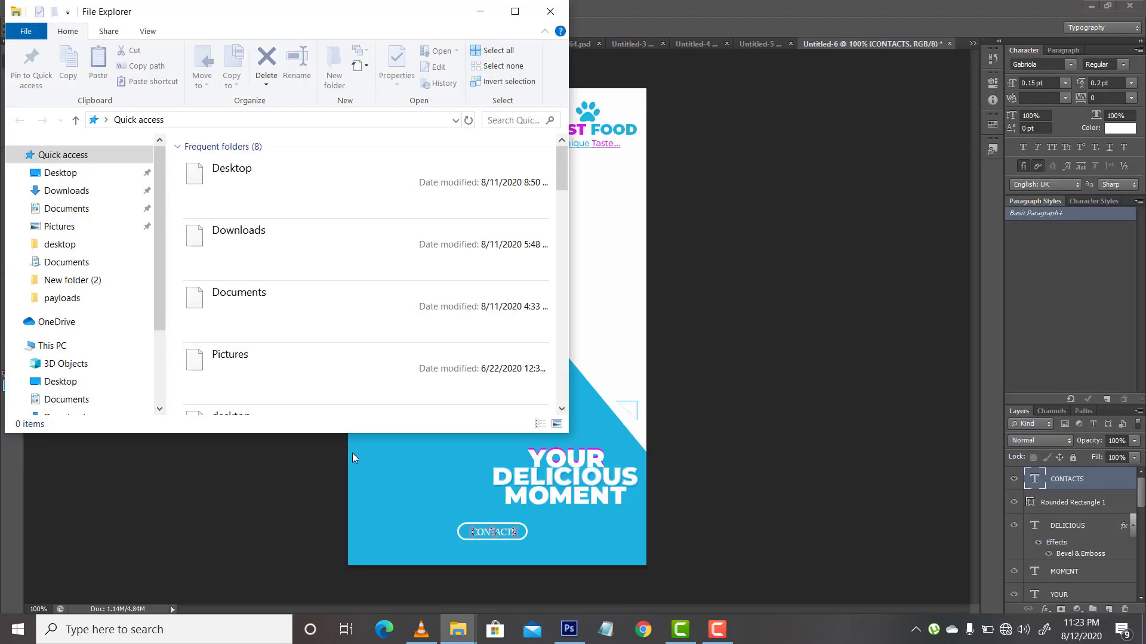
{"action": "left_click", "coordinate": [78, 215]}
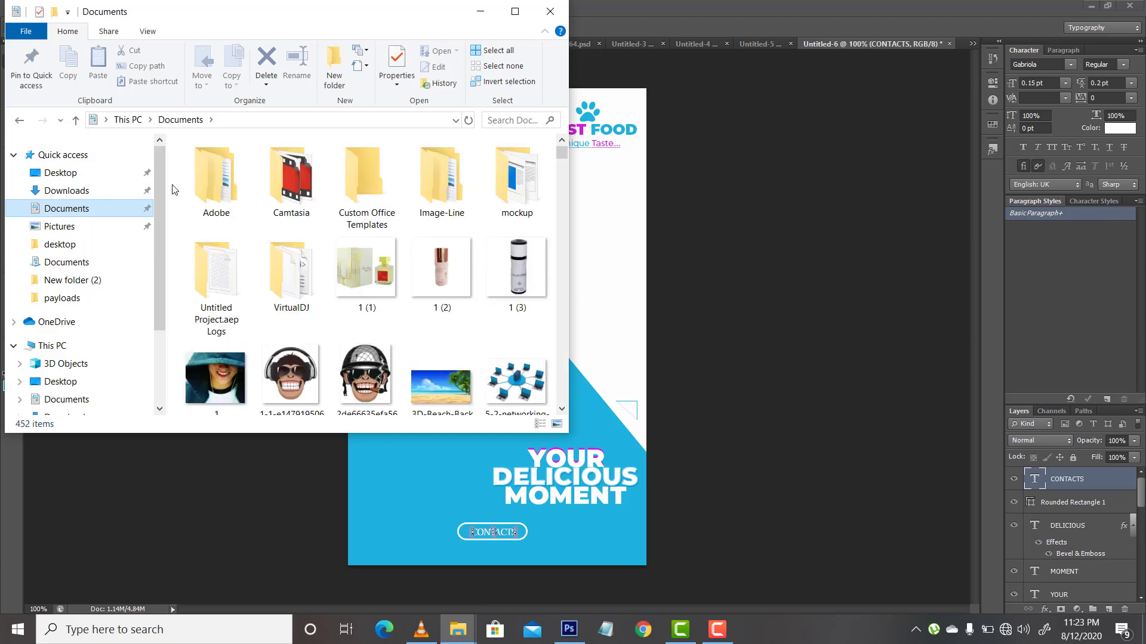
{"action": "left_click_drag", "start_coordinate": [565, 156], "coordinate": [561, 195]}
{"action": "left_click_drag", "start_coordinate": [441, 281], "coordinate": [468, 467]}
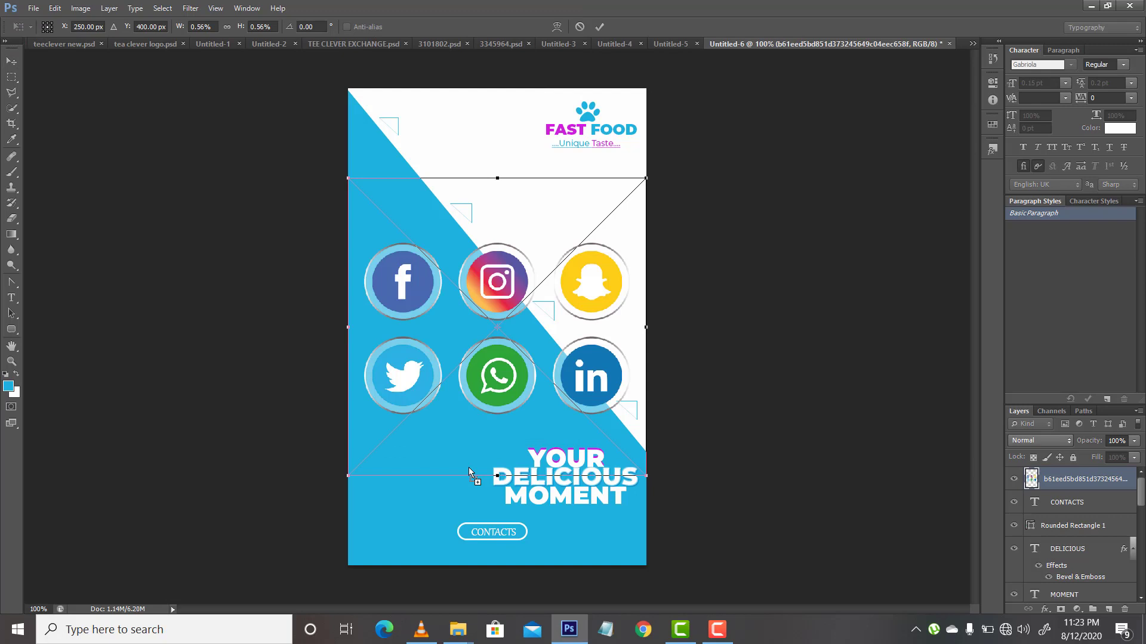
{"action": "key", "text": "Return"}
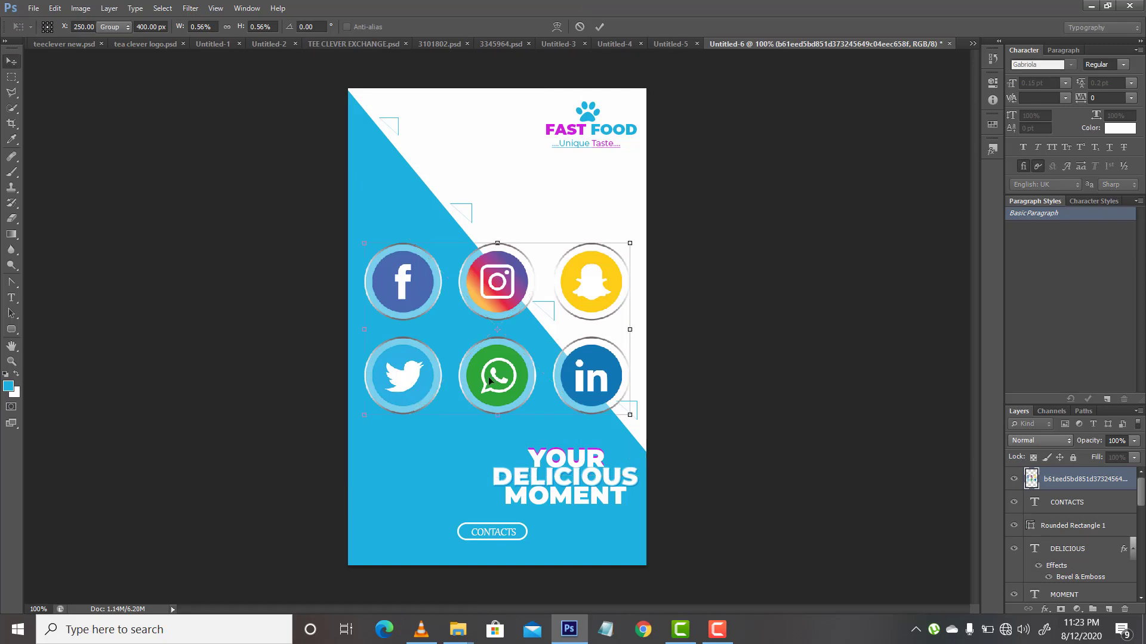
Step: Rasterize the social icons layer and erase the Facebook and Twitter icons
{"action": "left_click", "coordinate": [11, 217]}
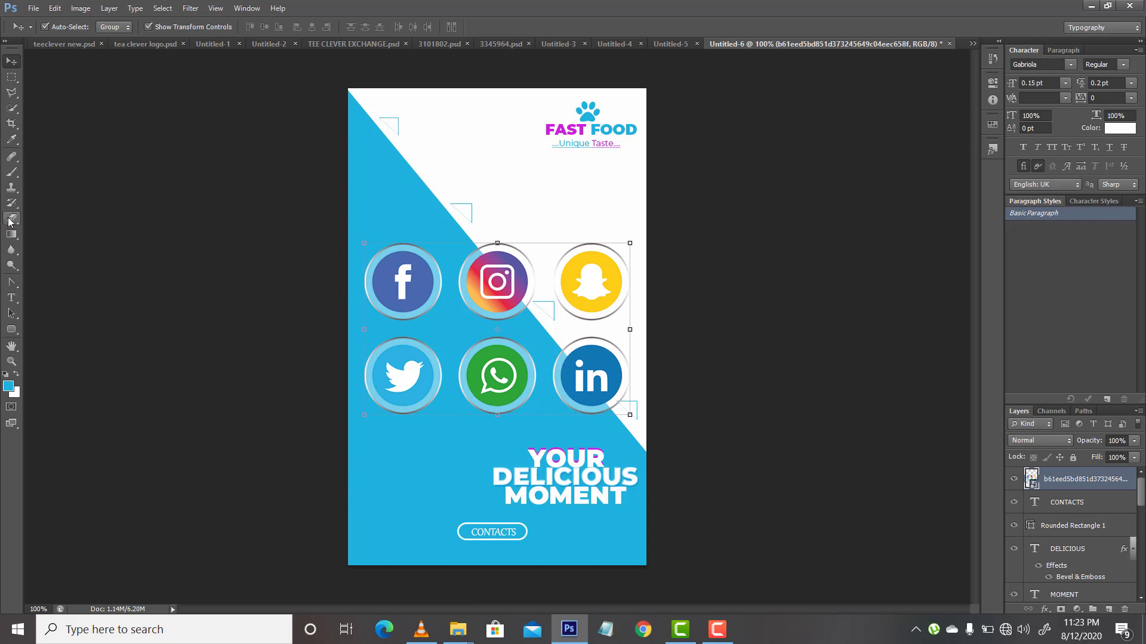
{"action": "left_click", "coordinate": [421, 333]}
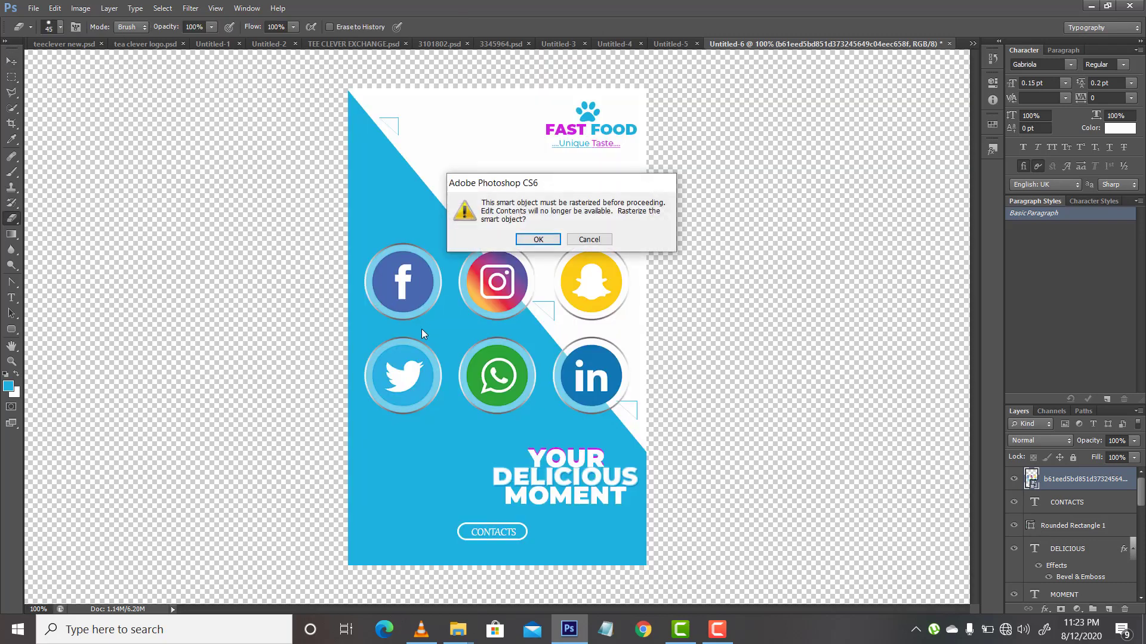
{"action": "key", "text": "Return"}
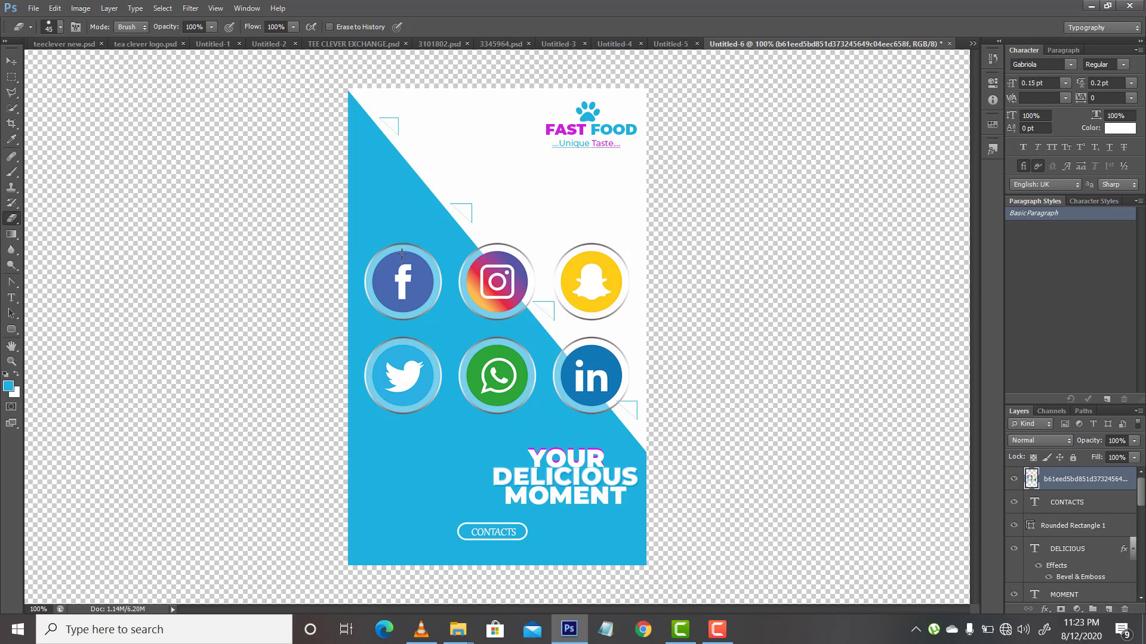
{"action": "mouse_move", "coordinate": [401, 254]}
{"action": "left_mouse_down"}
{"action": "mouse_move", "coordinate": [395, 343]}
{"action": "mouse_move", "coordinate": [387, 257]}
{"action": "mouse_move", "coordinate": [379, 346]}
{"action": "mouse_move", "coordinate": [371, 266]}
{"action": "mouse_move", "coordinate": [368, 382]}
{"action": "left_mouse_up"}
{"action": "mouse_move", "coordinate": [416, 320]}
{"action": "left_mouse_down"}
{"action": "mouse_move", "coordinate": [428, 254]}
{"action": "mouse_move", "coordinate": [432, 299]}
{"action": "mouse_move", "coordinate": [398, 390]}
{"action": "mouse_move", "coordinate": [367, 399]}
{"action": "mouse_move", "coordinate": [434, 353]}
{"action": "mouse_move", "coordinate": [434, 401]}
{"action": "mouse_move", "coordinate": [384, 377]}
{"action": "left_mouse_up"}
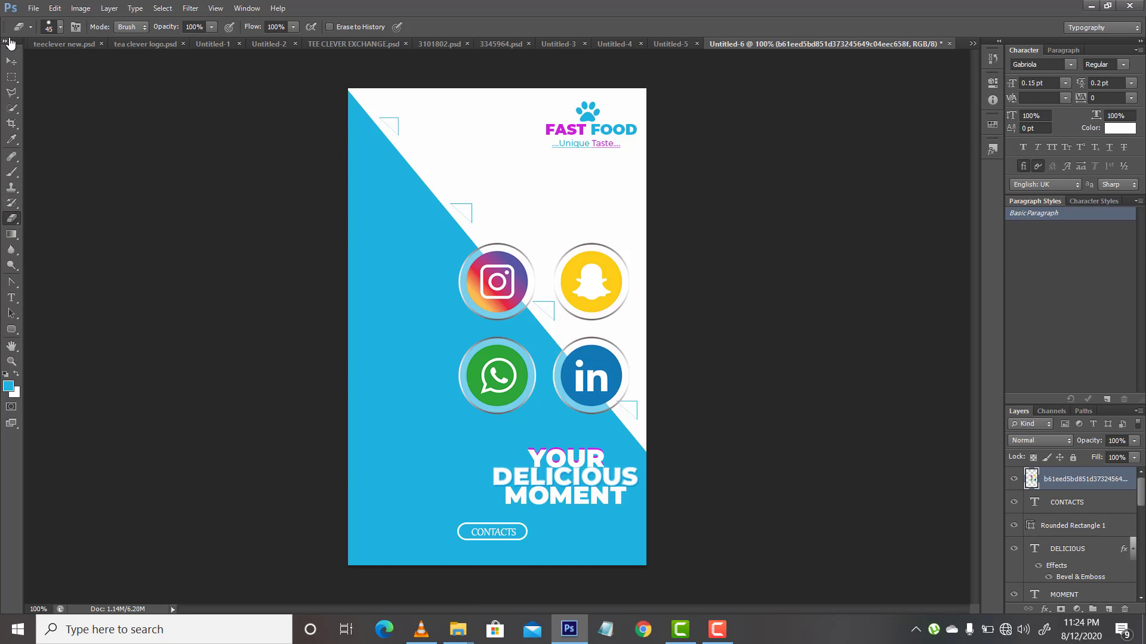
Step: Lasso the Instagram icon, cut and paste it onto its own layer, and move the pasted icon up away from the other icons
{"action": "left_click", "coordinate": [11, 93]}
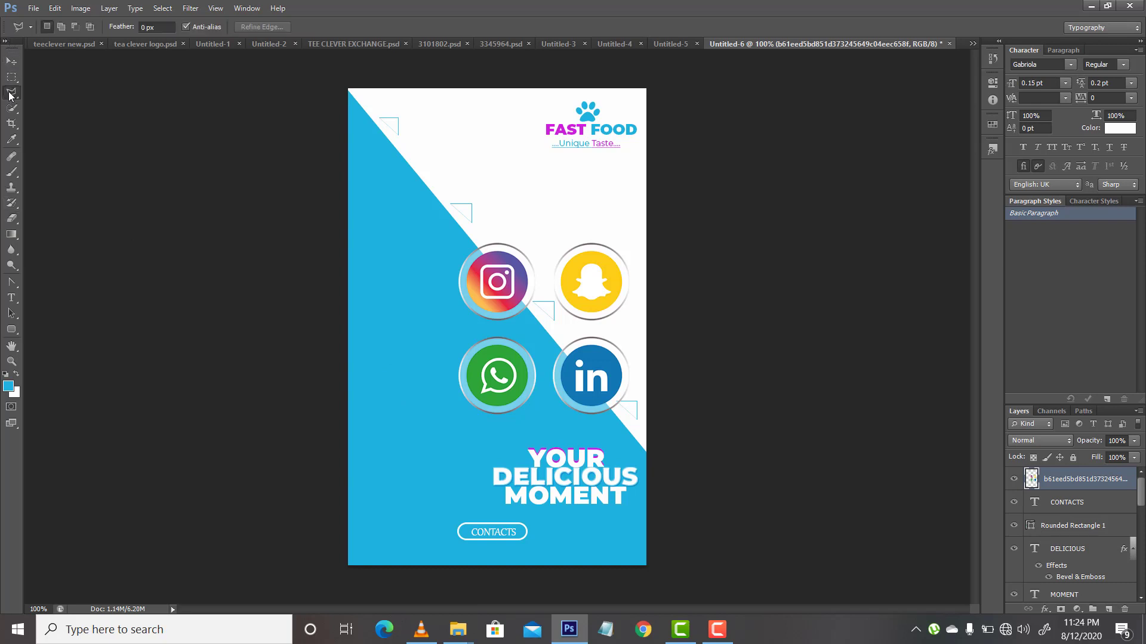
{"action": "left_click", "coordinate": [441, 237]}
{"action": "left_click", "coordinate": [440, 328]}
{"action": "left_click", "coordinate": [534, 322]}
{"action": "left_click", "coordinate": [552, 239]}
{"action": "left_click", "coordinate": [441, 238]}
{"action": "left_click", "coordinate": [9, 63]}
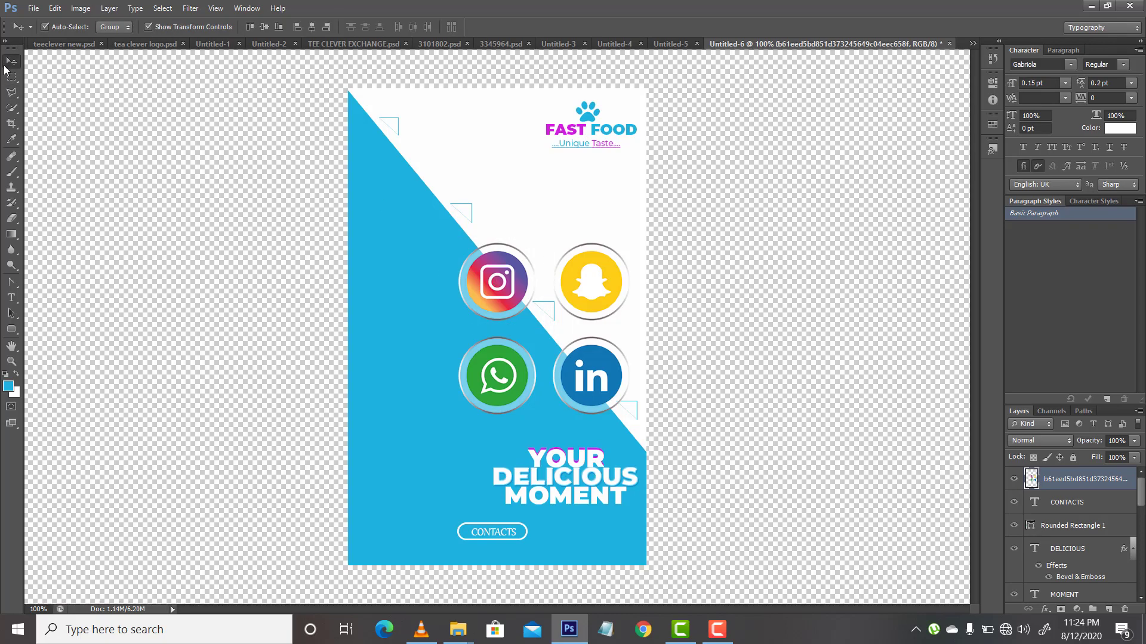
{"action": "key", "text": "ctrl+x"}
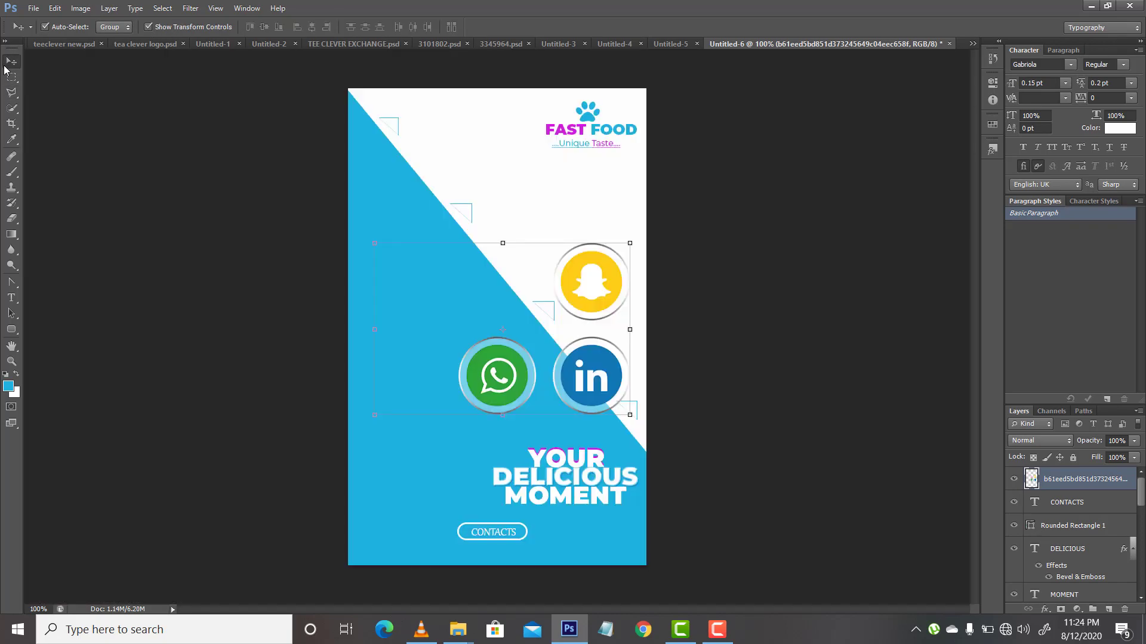
{"action": "key", "text": "ctrl+v"}
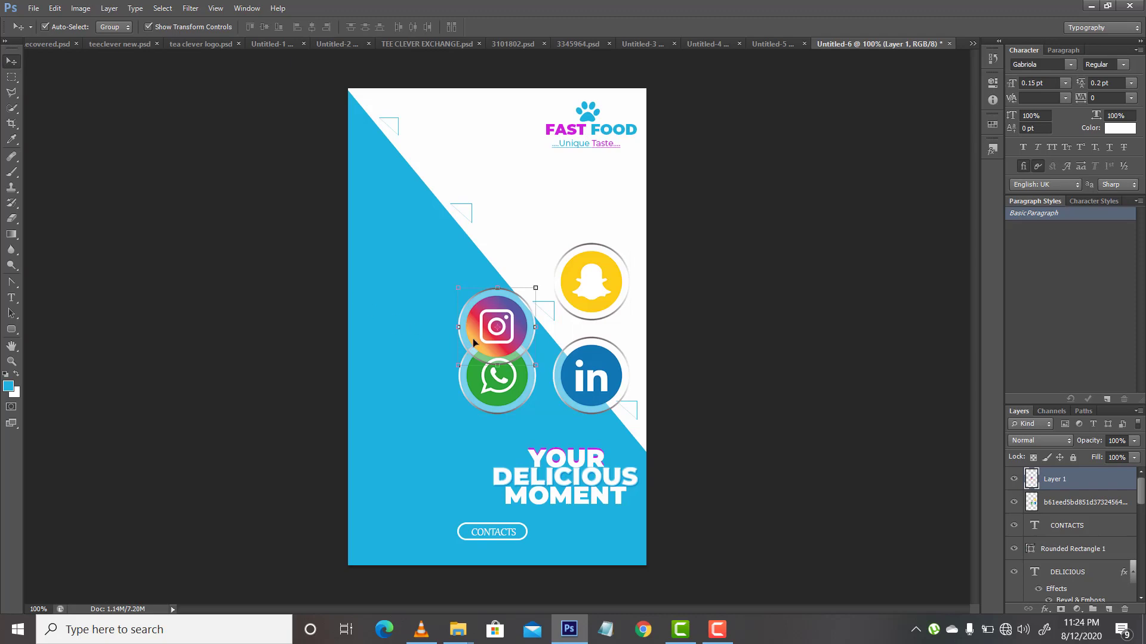
{"action": "left_click_drag", "start_coordinate": [473, 338], "coordinate": [407, 247]}
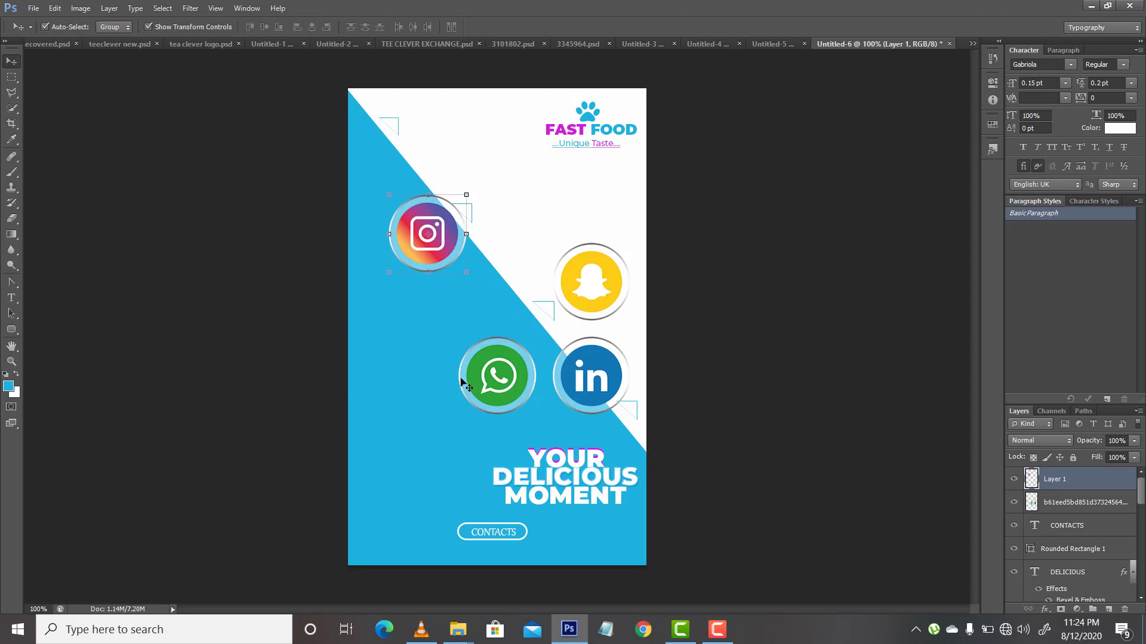
Step: Lasso the WhatsApp icon and cut and paste it from the social icons layer onto its own layer
{"action": "key", "text": "l"}
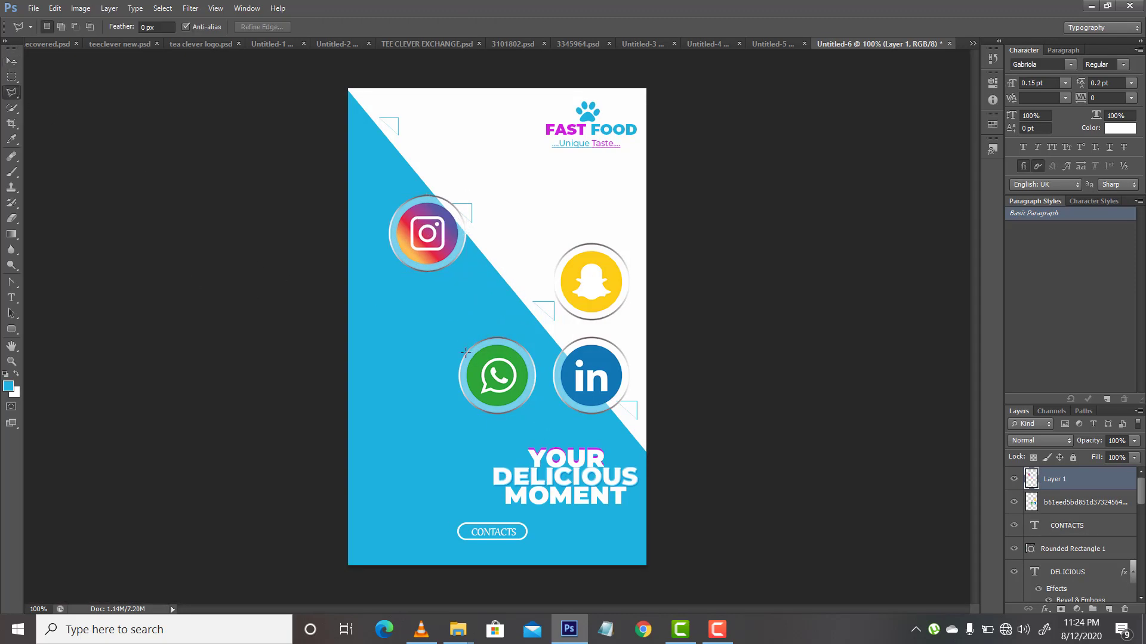
{"action": "left_click", "coordinate": [443, 335]}
{"action": "left_click", "coordinate": [544, 422]}
{"action": "left_click", "coordinate": [484, 327]}
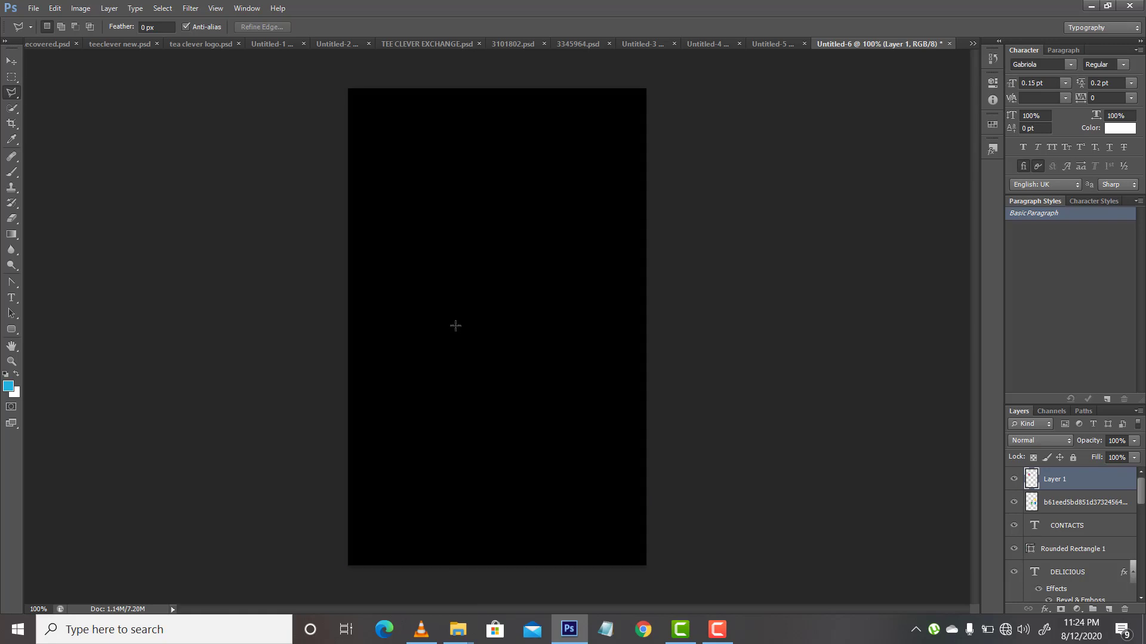
{"action": "left_click", "coordinate": [445, 336]}
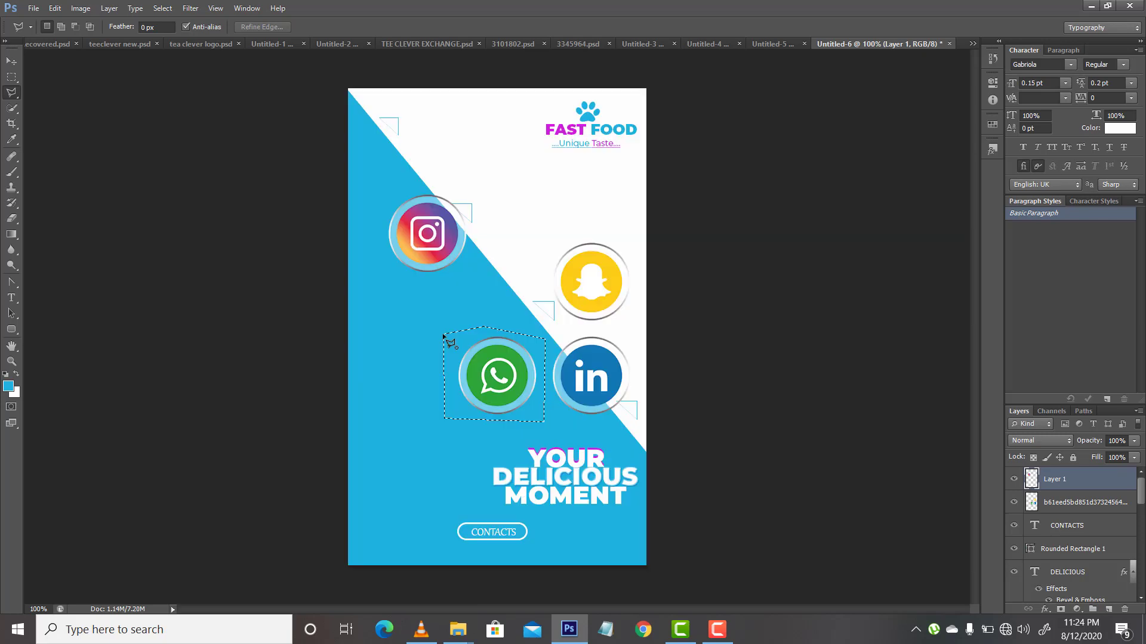
{"action": "left_click", "coordinate": [13, 63]}
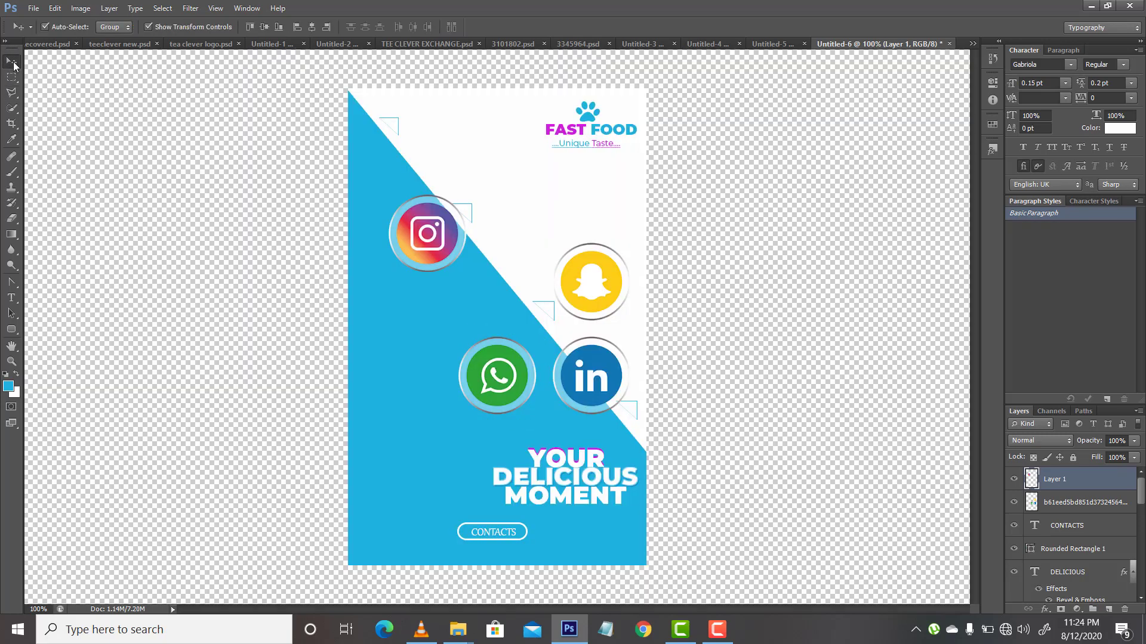
{"action": "key", "text": "ctrl+x"}
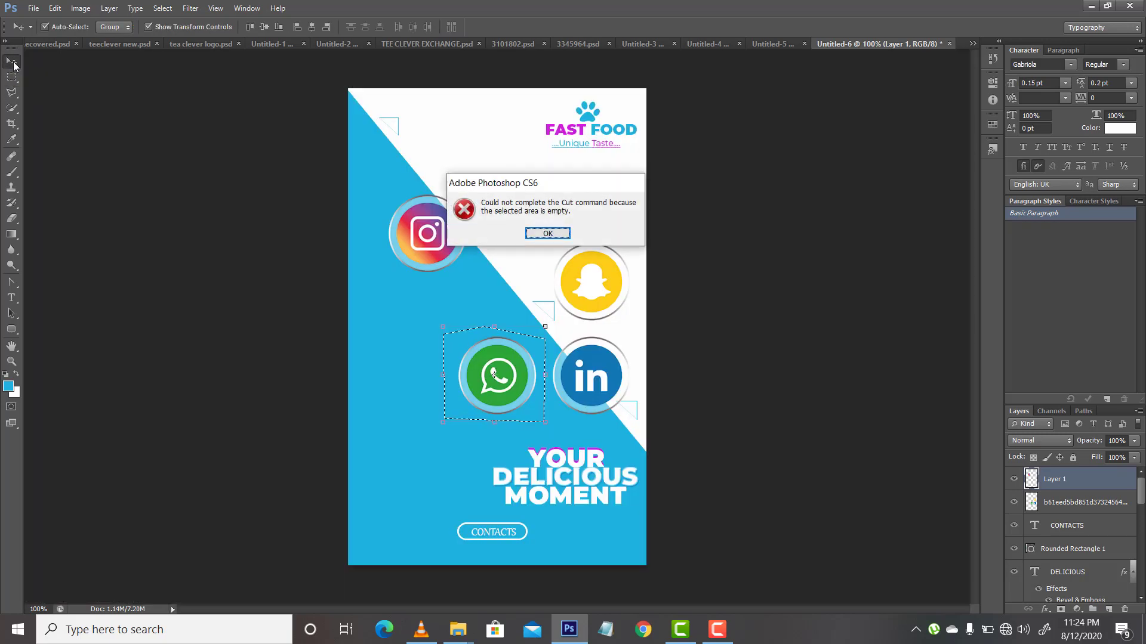
{"action": "key", "text": "Return"}
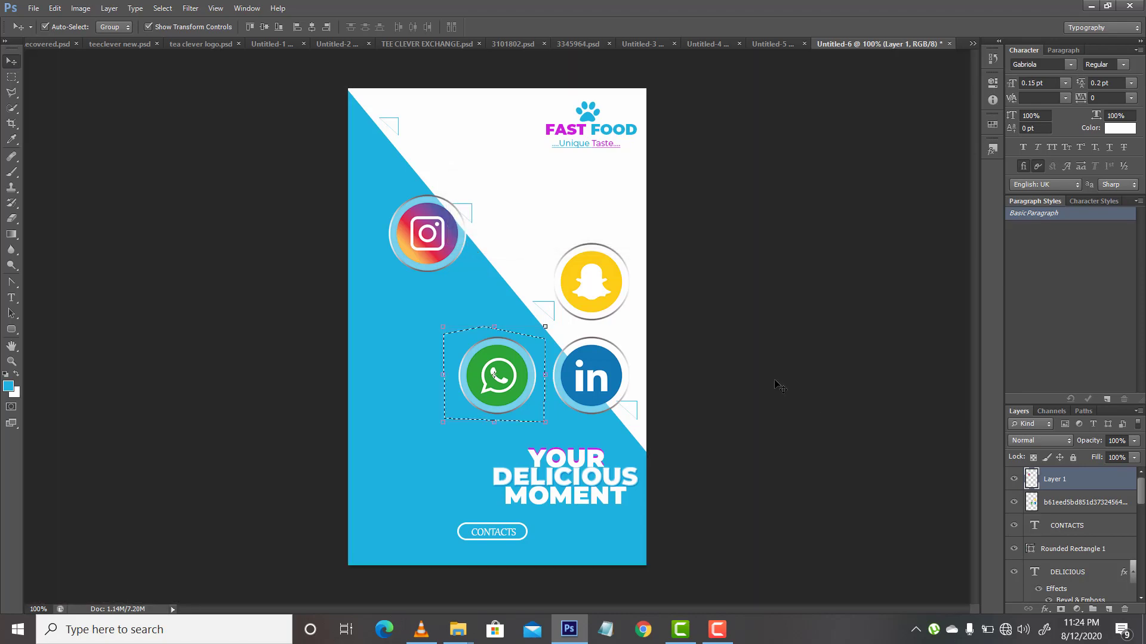
{"action": "left_click", "coordinate": [1094, 503]}
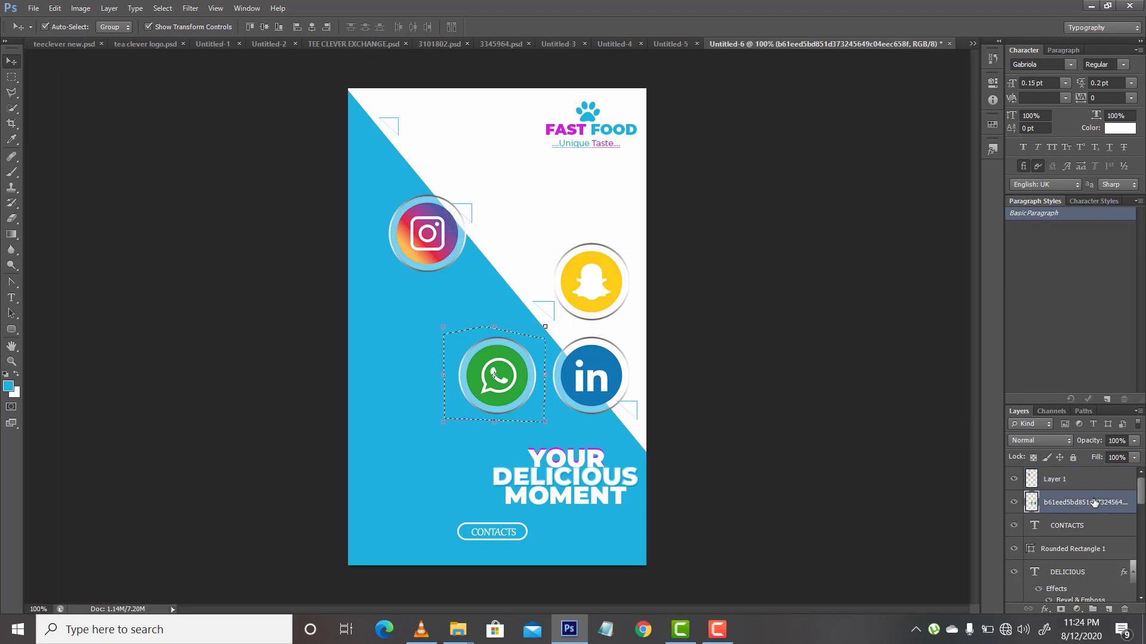
{"action": "key", "text": "ctrl+x"}
{"action": "key", "text": "ctrl+v"}
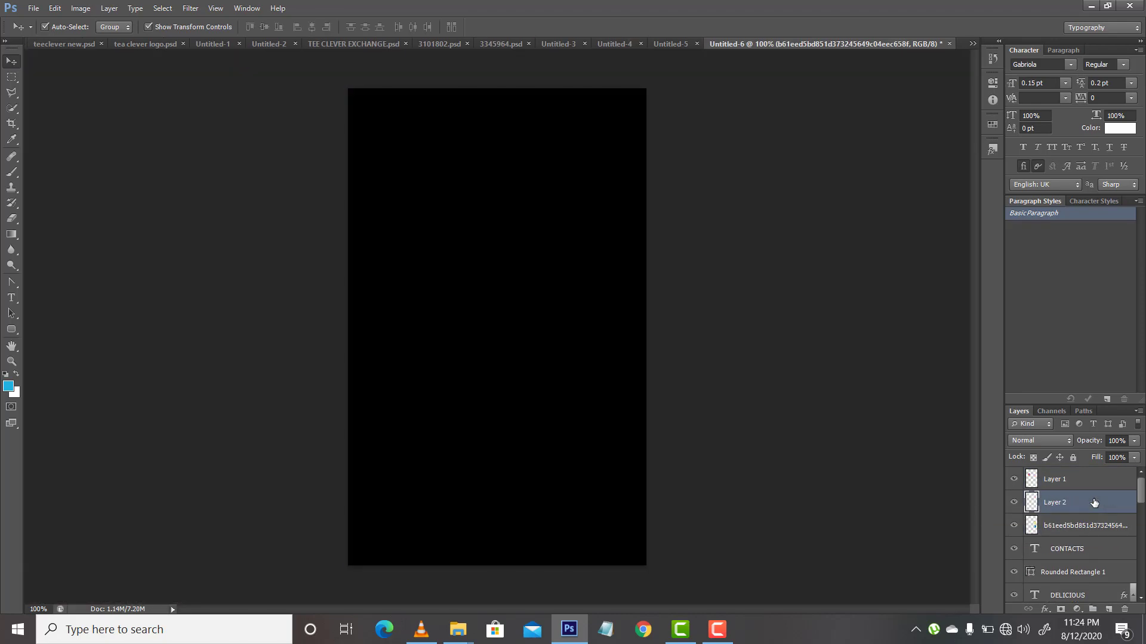
Step: Delete the original social icons layer that still holds the Snapchat and LinkedIn icons
{"action": "key", "text": "a"}
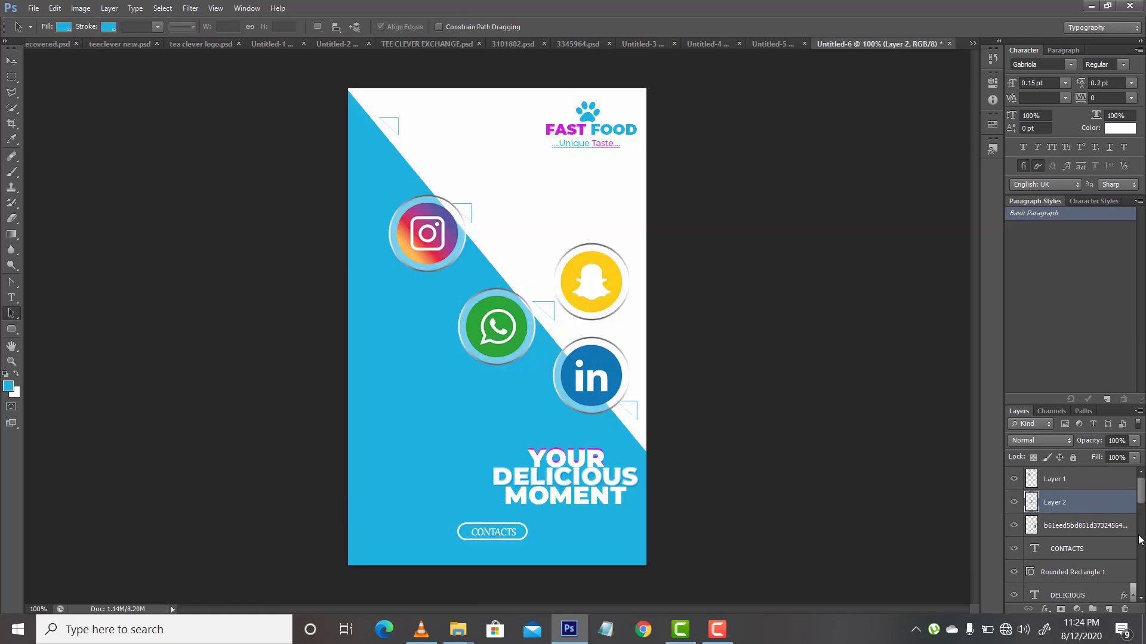
{"action": "left_click", "coordinate": [1098, 528]}
{"action": "key", "text": "Delete"}
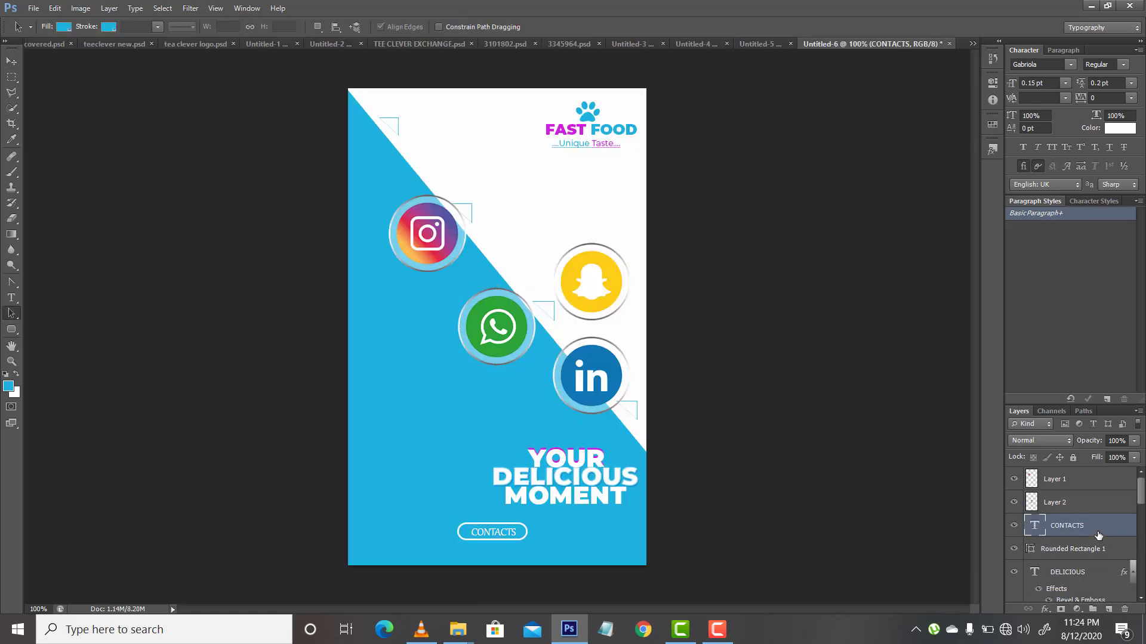
Step: Shrink the WhatsApp icon to a small badge and place it near the flyer's bottom edge, left of the CONTACTS label
{"action": "left_click", "coordinate": [14, 61]}
{"action": "left_click", "coordinate": [497, 328]}
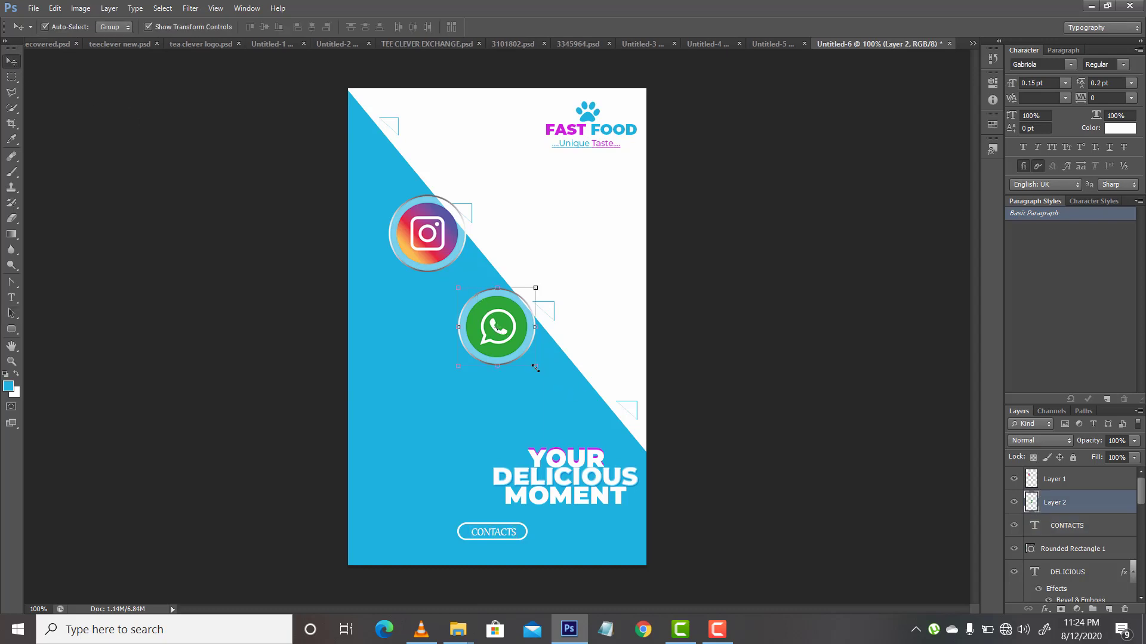
{"action": "left_click_drag", "start_coordinate": [535, 368], "coordinate": [440, 386]}
{"action": "key", "text": "Return"}
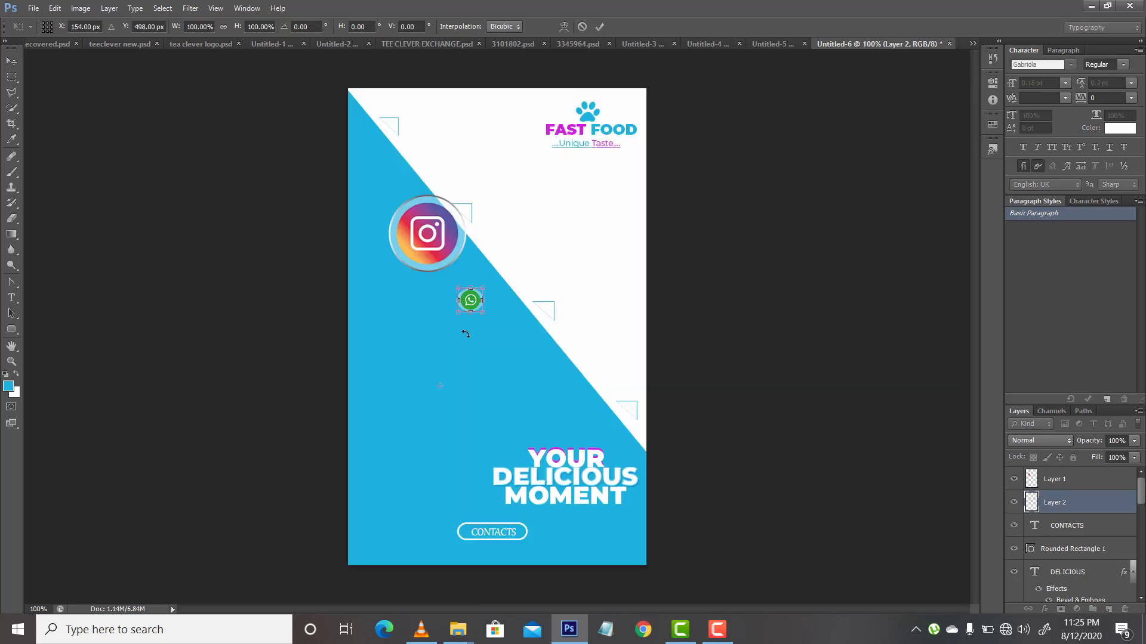
{"action": "key", "text": "Return"}
{"action": "left_click_drag", "start_coordinate": [477, 308], "coordinate": [411, 561]}
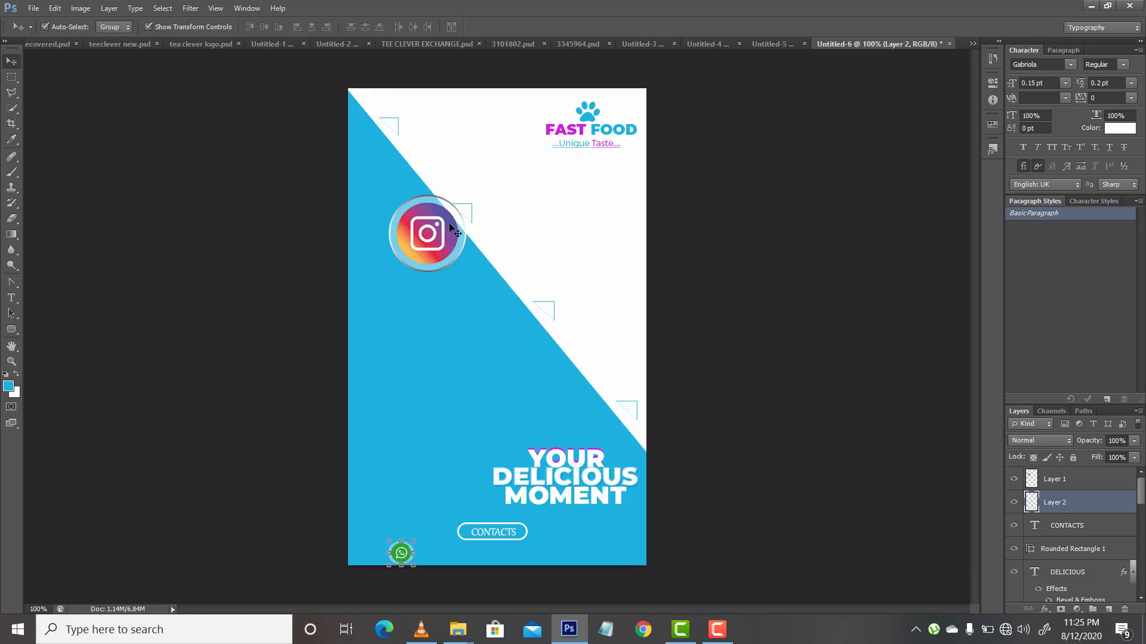
Step: Shrink the Instagram icon to a small badge and place it near the flyer's bottom edge, right of the CONTACTS label
{"action": "left_click", "coordinate": [452, 229]}
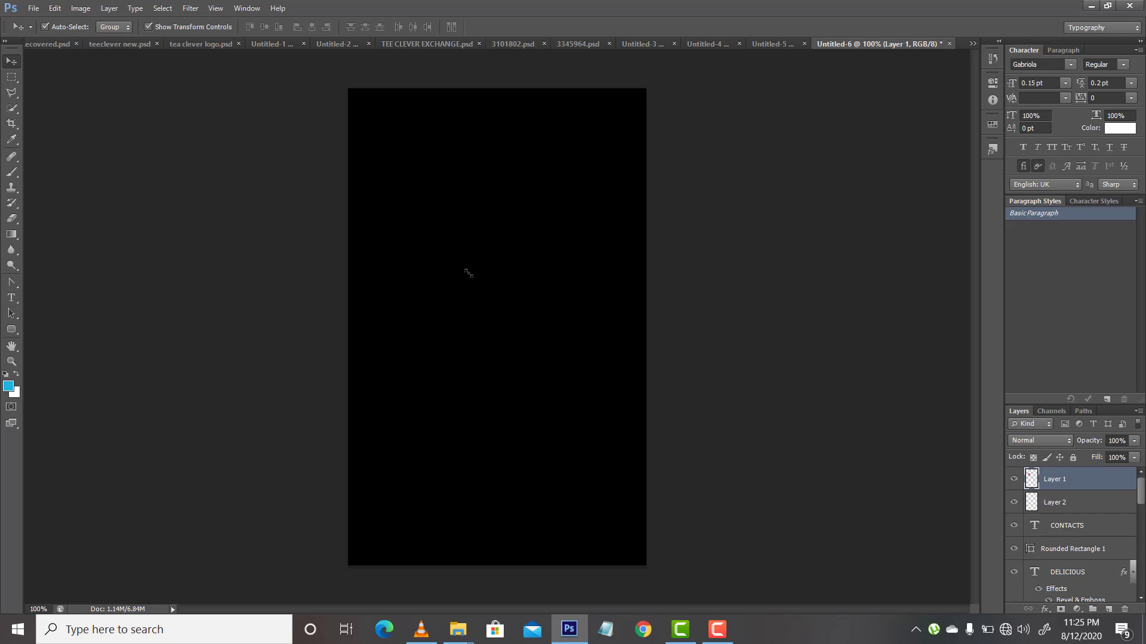
{"action": "left_click_drag", "start_coordinate": [468, 273], "coordinate": [543, 563]}
{"action": "key", "text": "Return"}
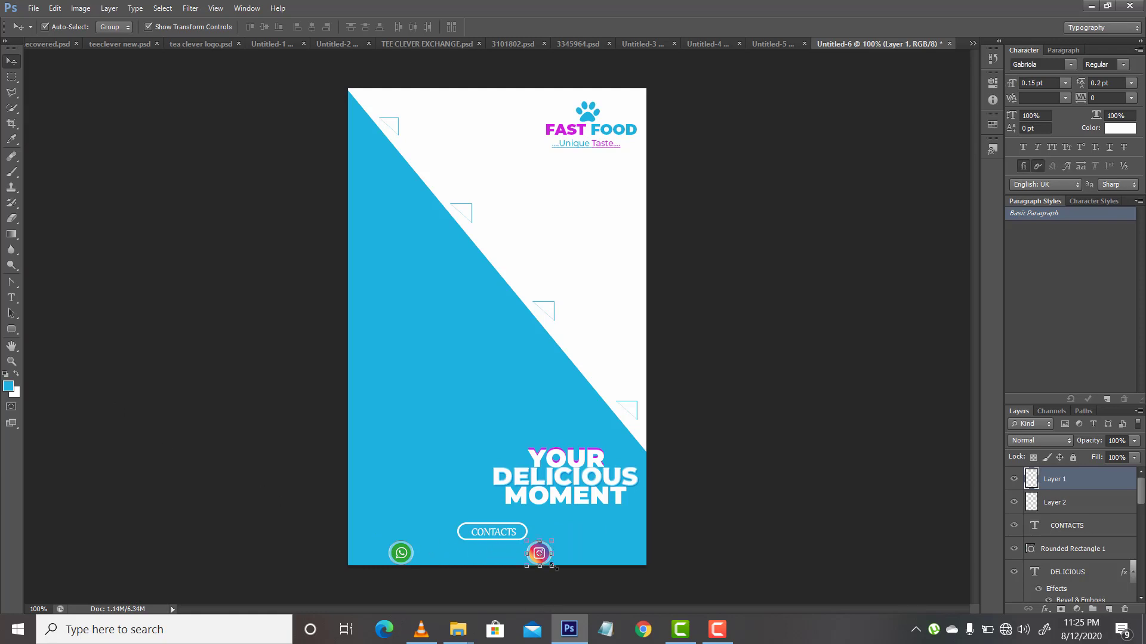
Step: Scale the small Instagram icon to about 86% and nudge it down slightly
{"action": "left_click_drag", "start_coordinate": [553, 566], "coordinate": [547, 563]}
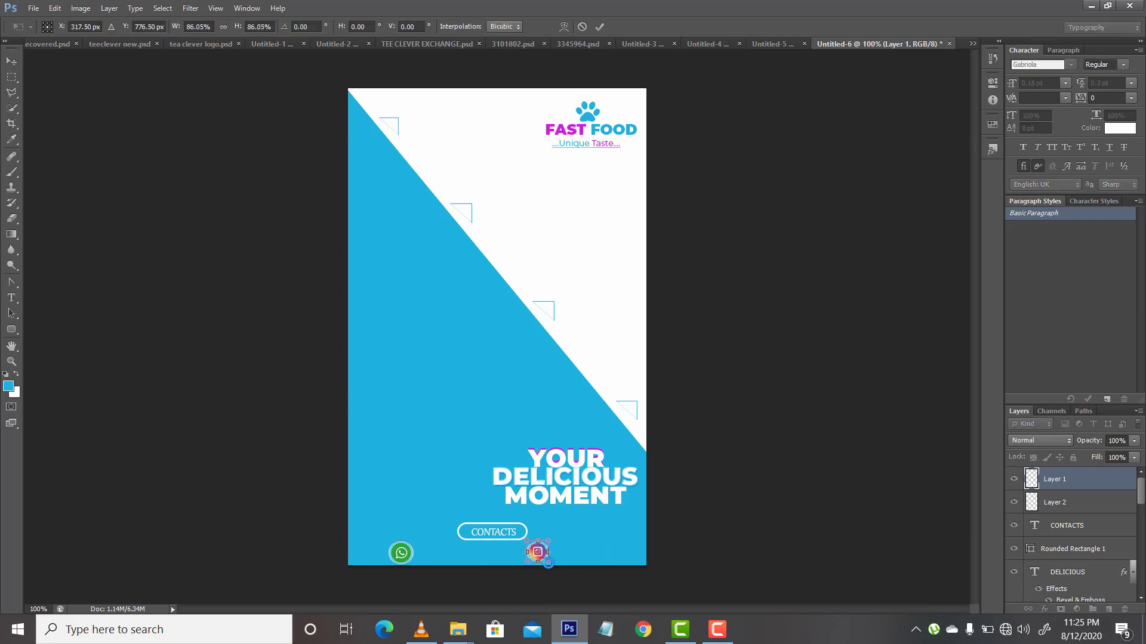
{"action": "key", "text": "Return"}
{"action": "key", "text": "Down"}
{"action": "key", "text": "Down"}
{"action": "key", "text": "Down"}
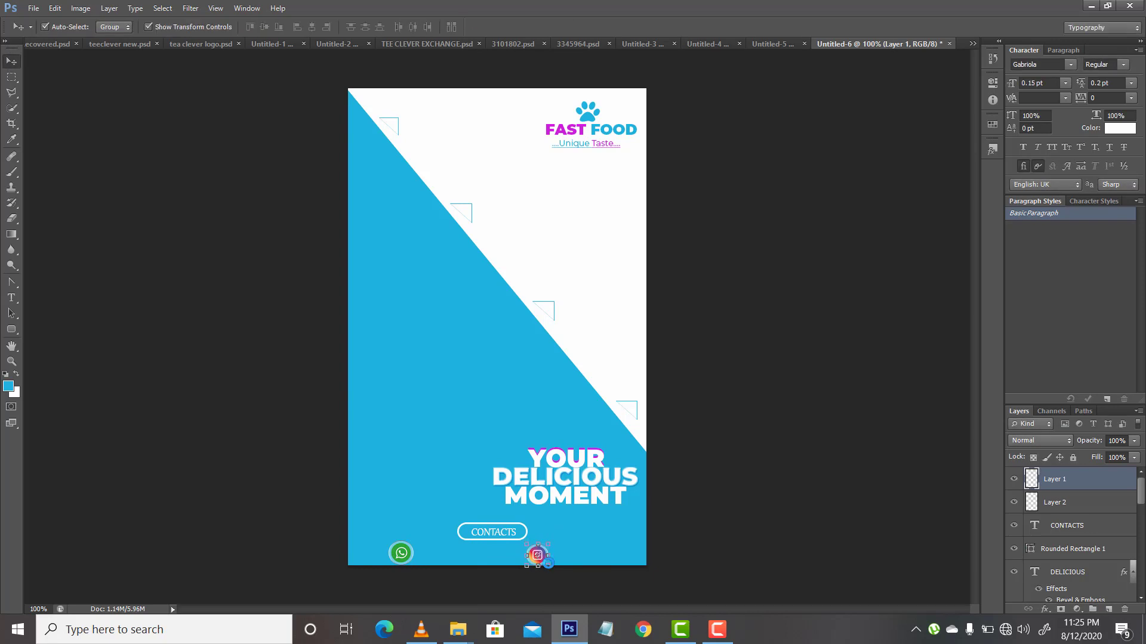
Step: Scale the small WhatsApp icon to about 83% and nudge it down to line up with the Instagram icon
{"action": "left_click", "coordinate": [399, 557]}
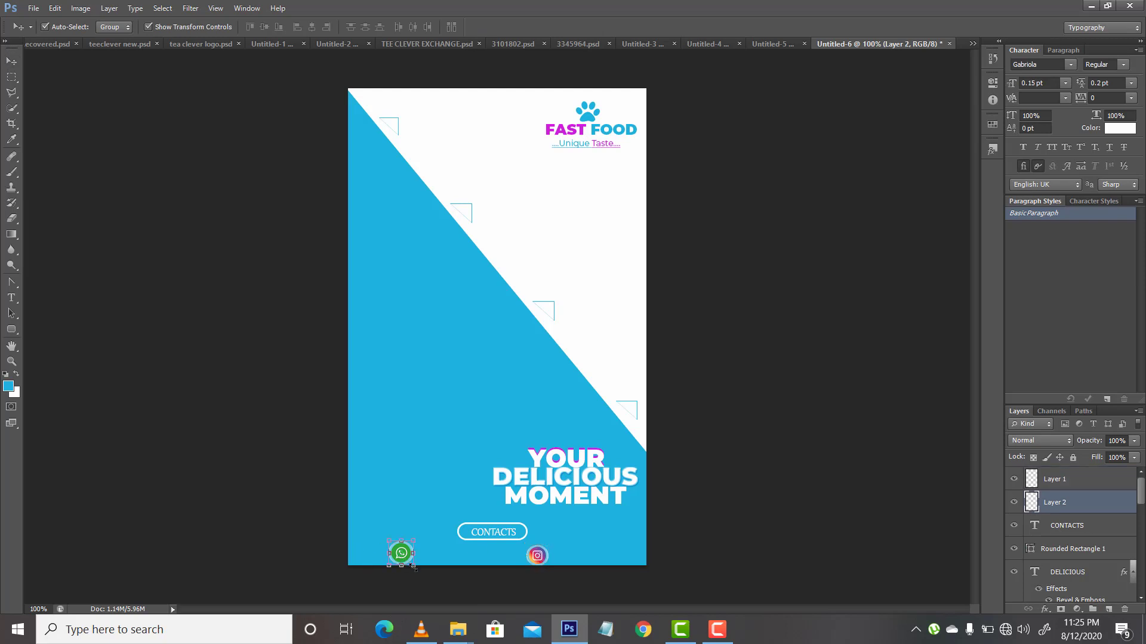
{"action": "left_click_drag", "start_coordinate": [413, 568], "coordinate": [408, 563]}
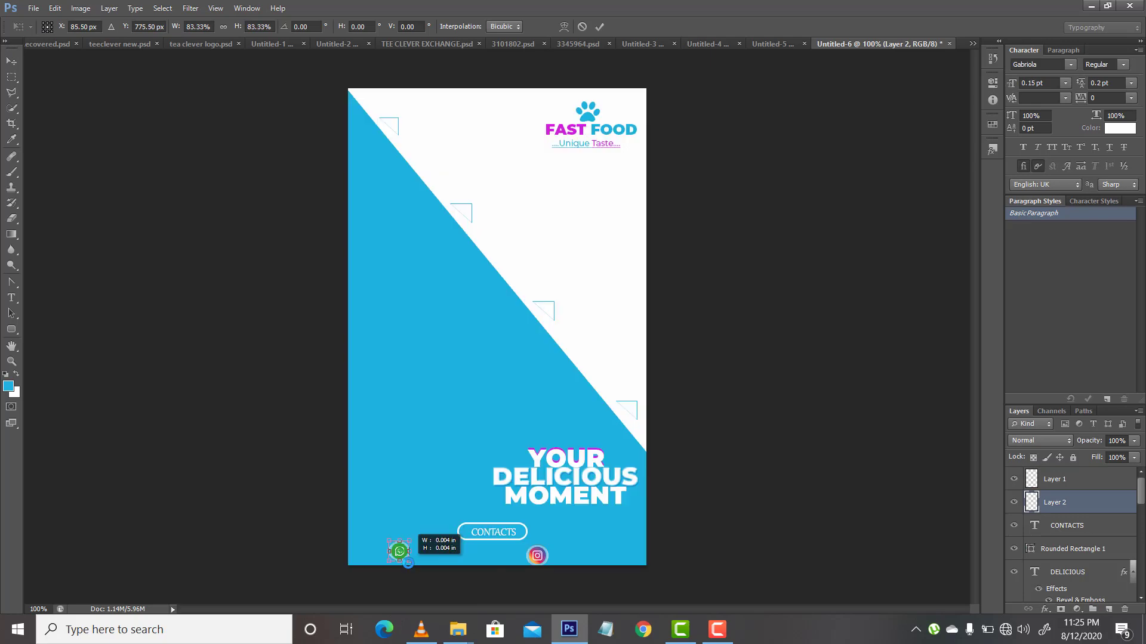
{"action": "key", "text": "Return"}
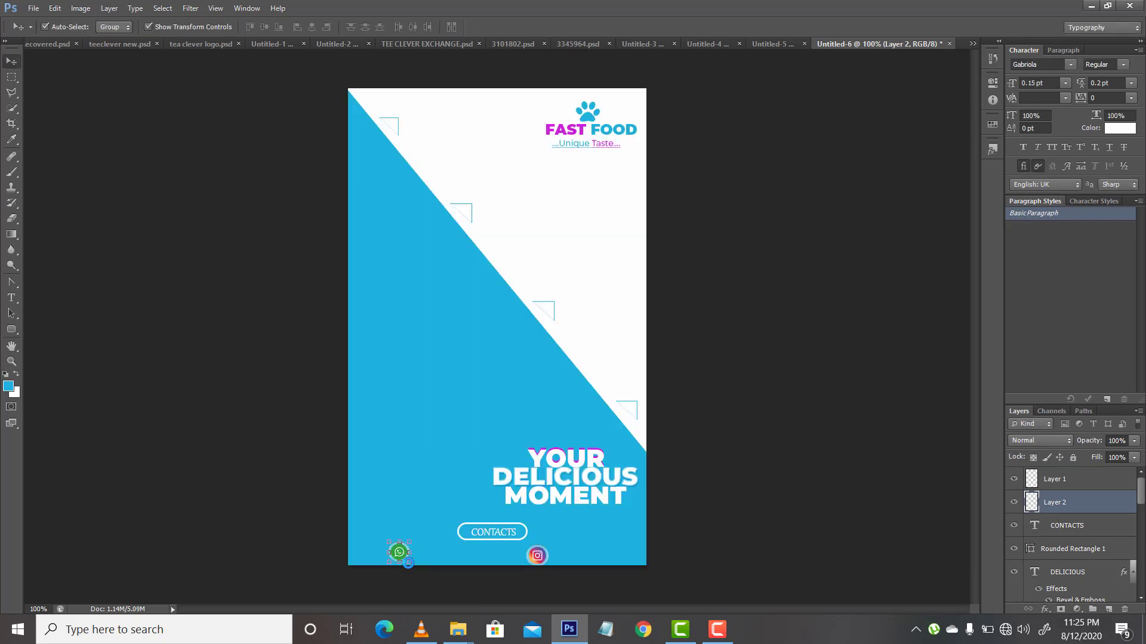
{"action": "key", "text": "Down"}
{"action": "key", "text": "Down"}
{"action": "left_click", "coordinate": [537, 557]}
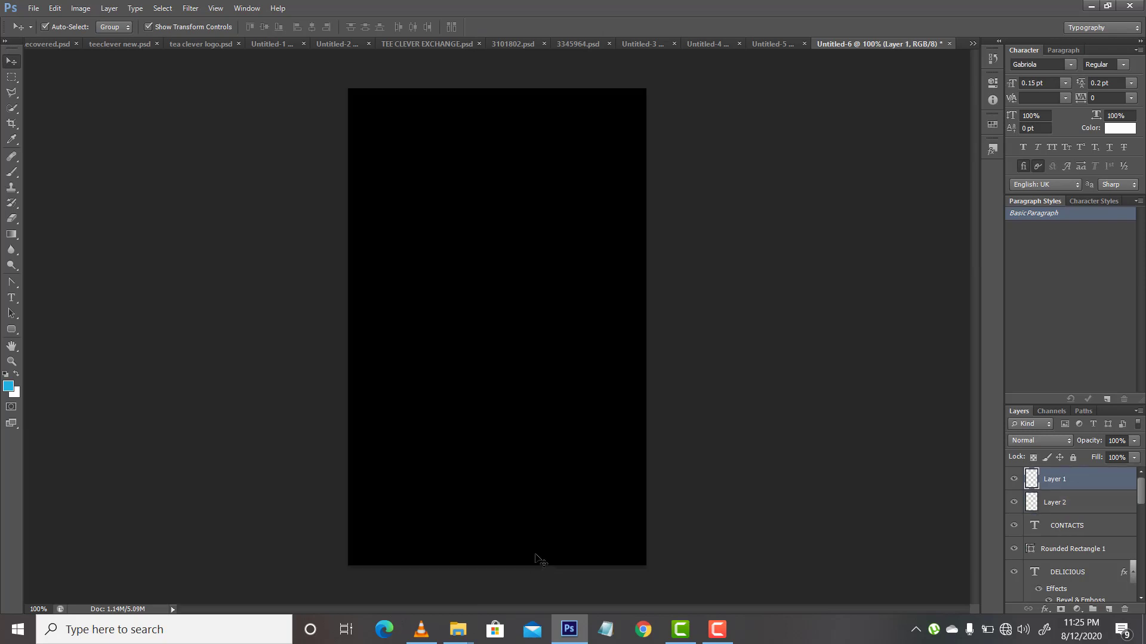
{"action": "key", "text": "a"}
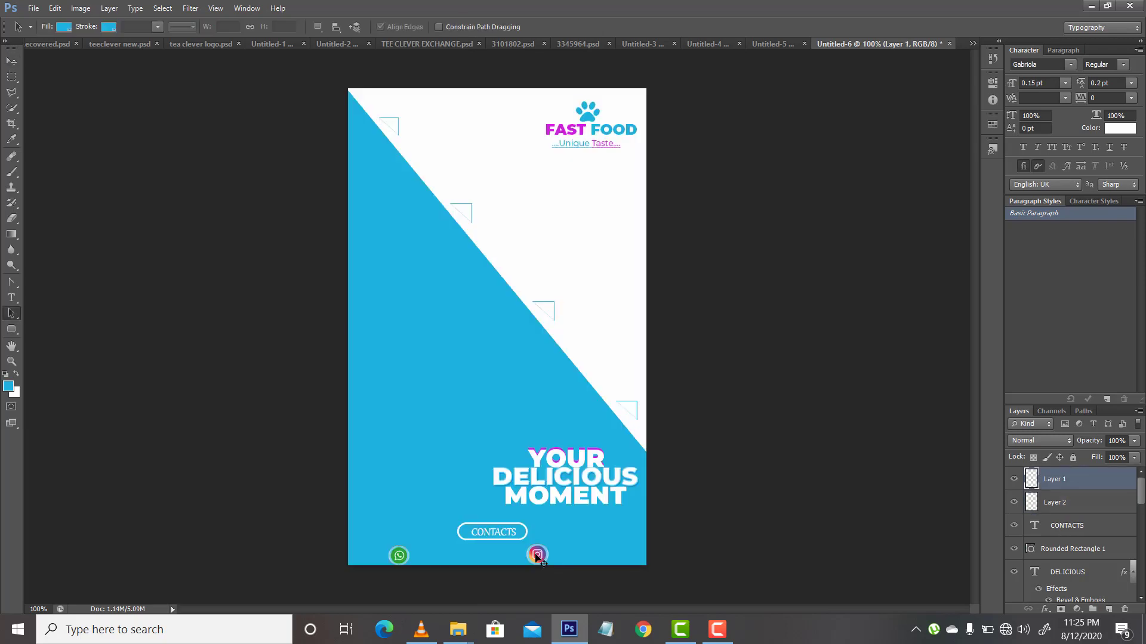
Step: Add a white text layer with the contact phone number and move it beside the WhatsApp icon
{"action": "left_click", "coordinate": [10, 297]}
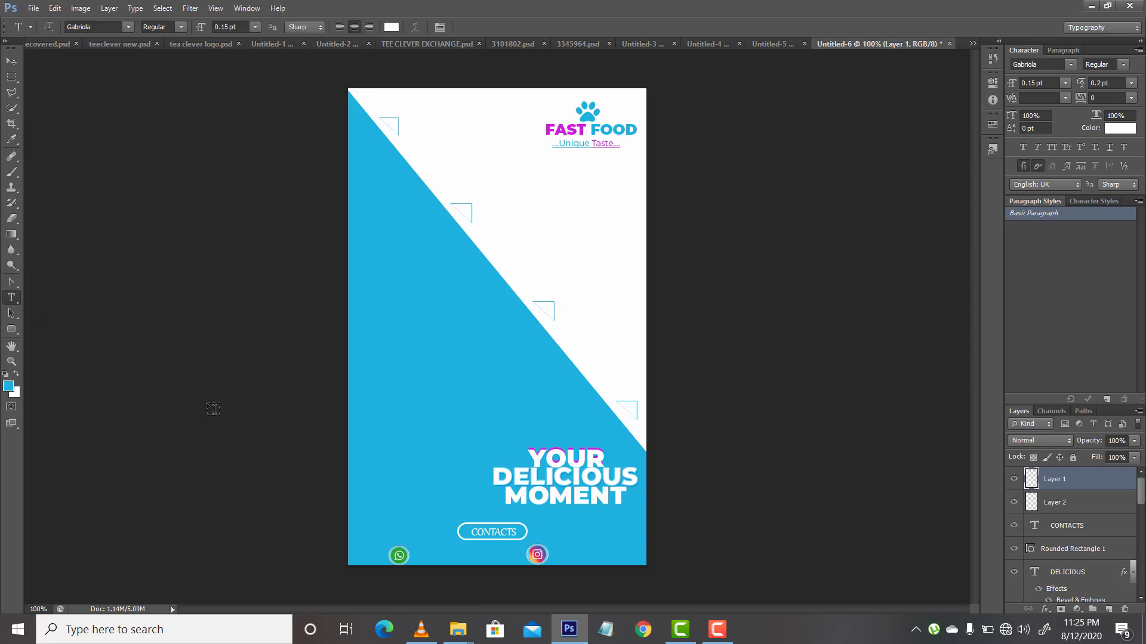
{"action": "left_click", "coordinate": [341, 423]}
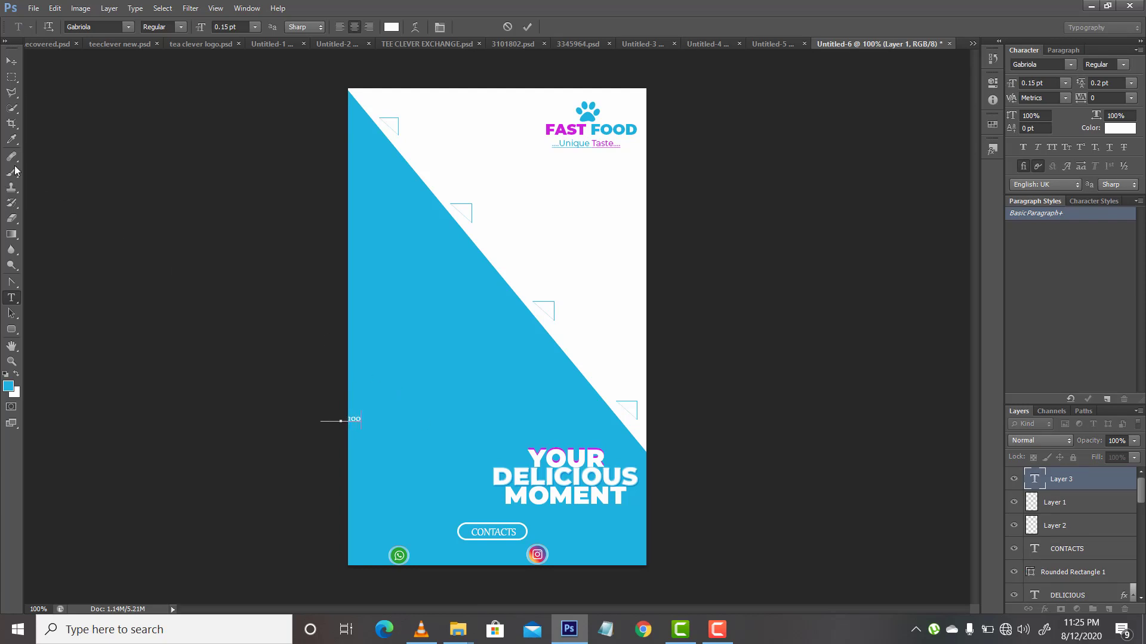
{"action": "left_click", "coordinate": [12, 61]}
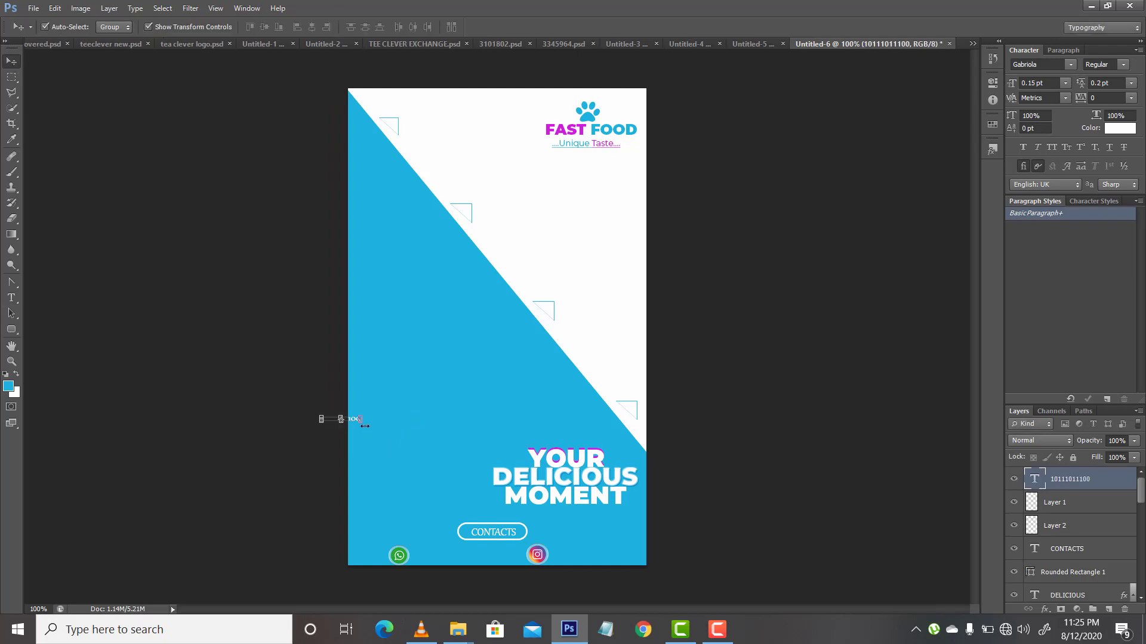
{"action": "left_click_drag", "start_coordinate": [353, 419], "coordinate": [449, 558]}
Step: Change the phone number text's font family to Montserrat
{"action": "type", "text": "Mono"}
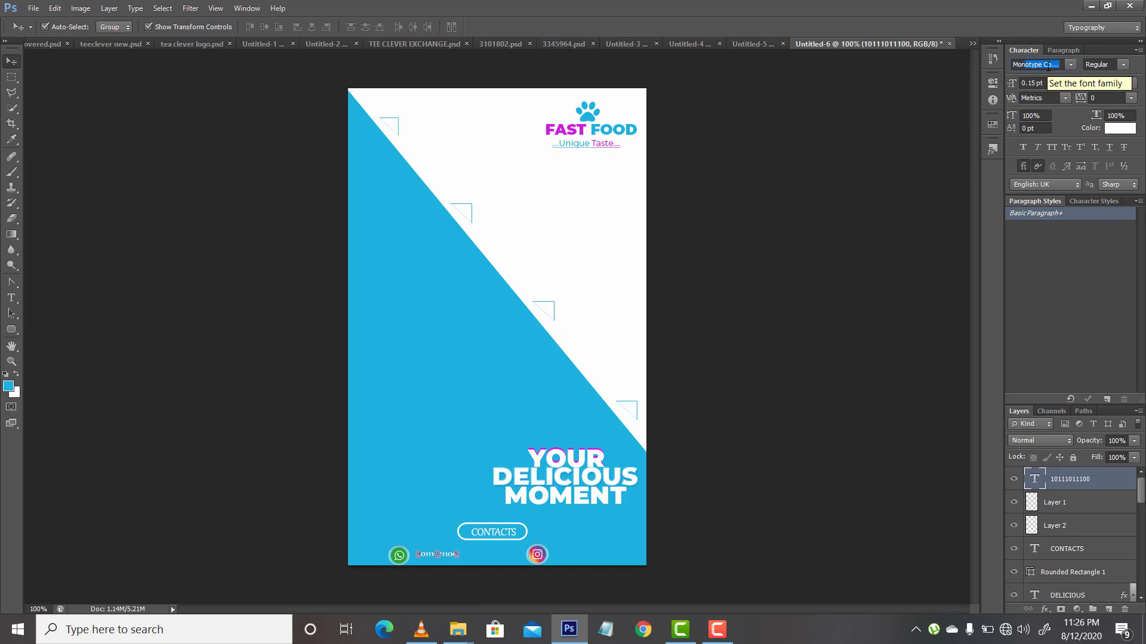
{"action": "type", "text": "t"}
{"action": "key", "text": "Return"}
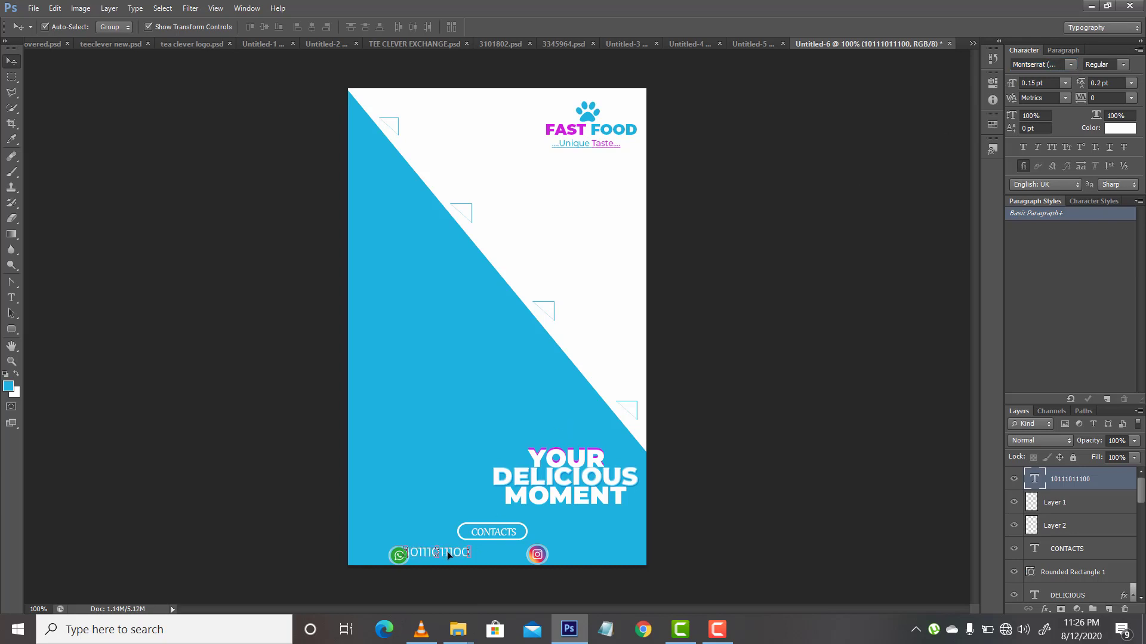
Step: Shift the phone number text right and down so it clears the WhatsApp icon and aligns with it
{"action": "left_click_drag", "start_coordinate": [447, 552], "coordinate": [455, 557]}
{"action": "key", "text": "Right"}
{"action": "key", "text": "Right"}
{"action": "key", "text": "Right"}
{"action": "key", "text": "Right"}
{"action": "key", "text": "Right"}
{"action": "key", "text": "Right"}
{"action": "key", "text": "Down"}
{"action": "key", "text": "Down"}
Step: Duplicate the phone number text layer and move the copy up into the empty blue area beside the headline
{"action": "key", "text": "ctrl+j"}
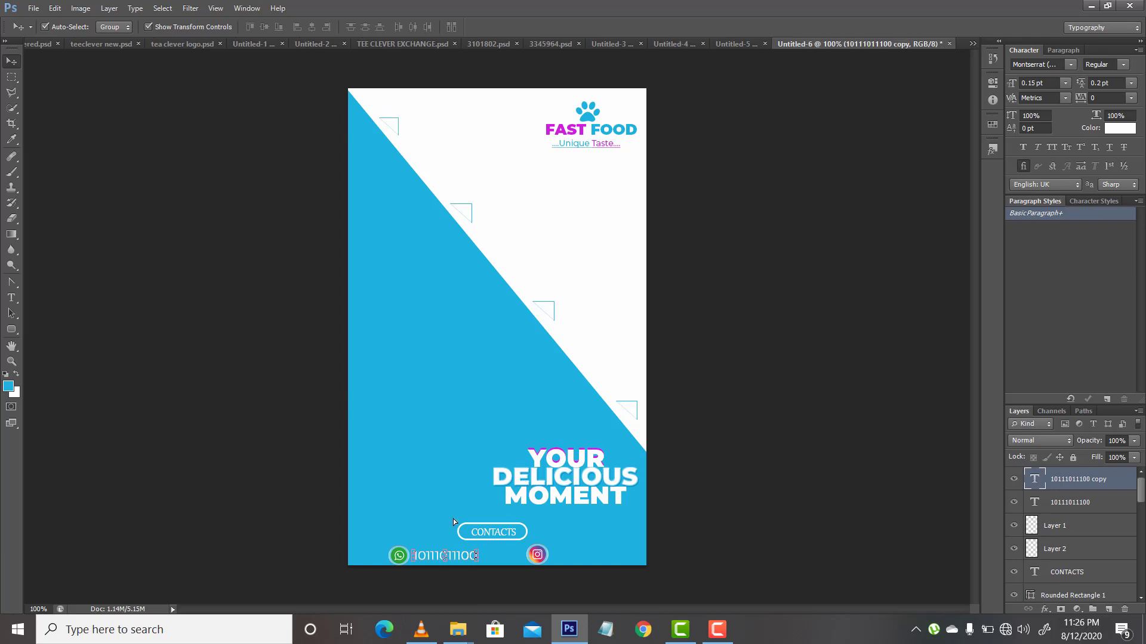
{"action": "left_click_drag", "start_coordinate": [465, 556], "coordinate": [445, 488]}
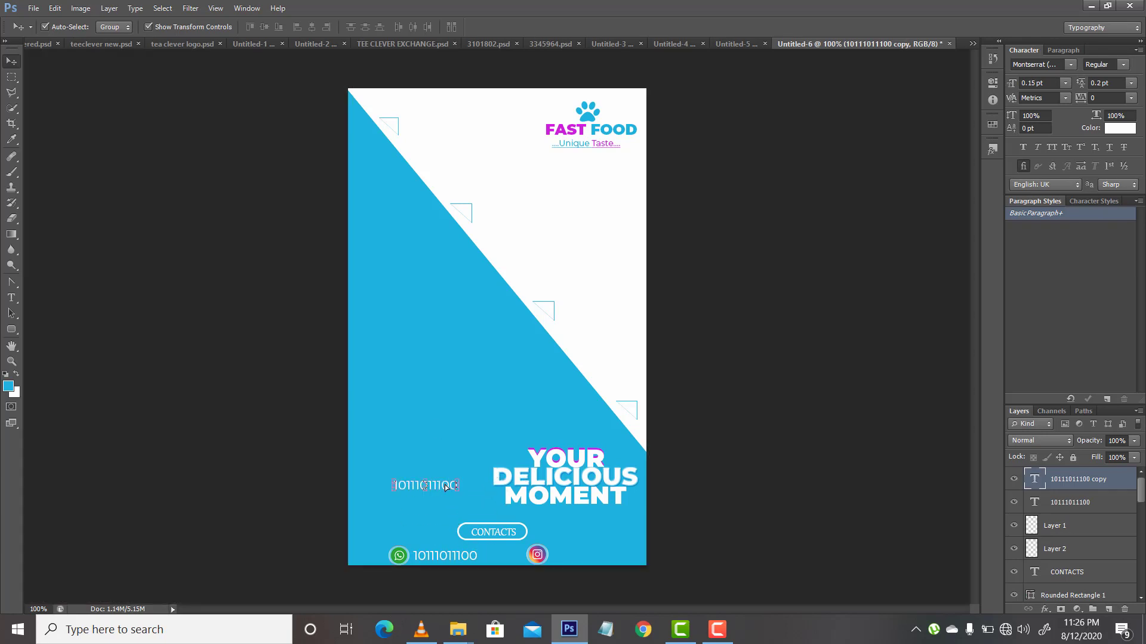
Step: Replace the copied text with INSTAGRAM and place it beside the Instagram icon, aligned with the phone number
{"action": "left_click", "coordinate": [12, 297]}
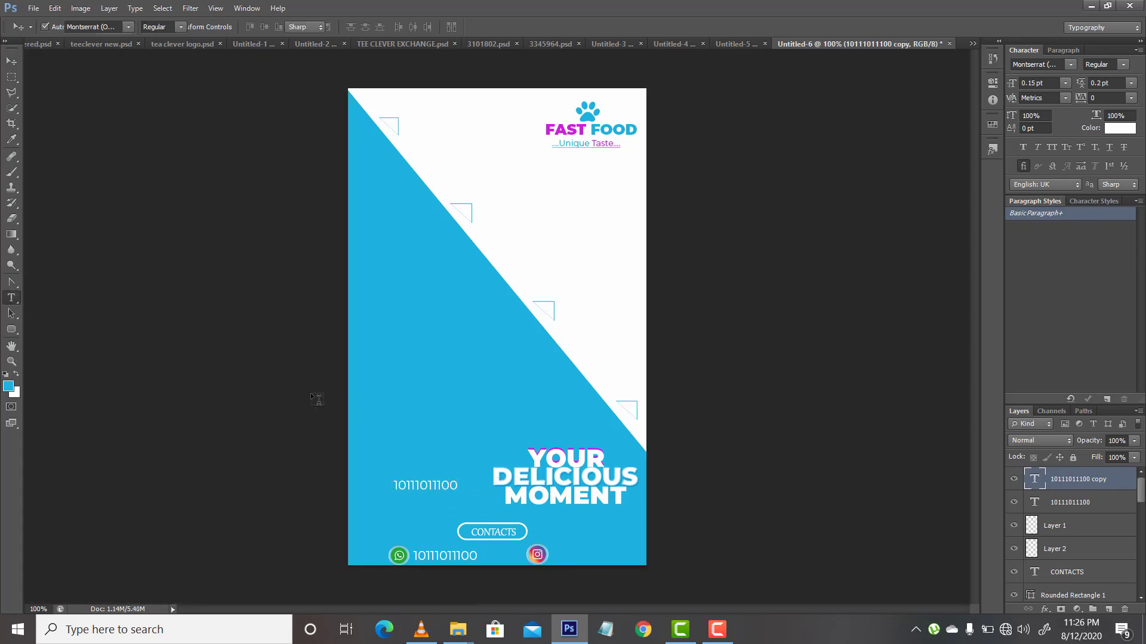
{"action": "left_click", "coordinate": [427, 485]}
{"action": "key", "text": "ctrl+a"}
{"action": "left_click", "coordinate": [426, 484]}
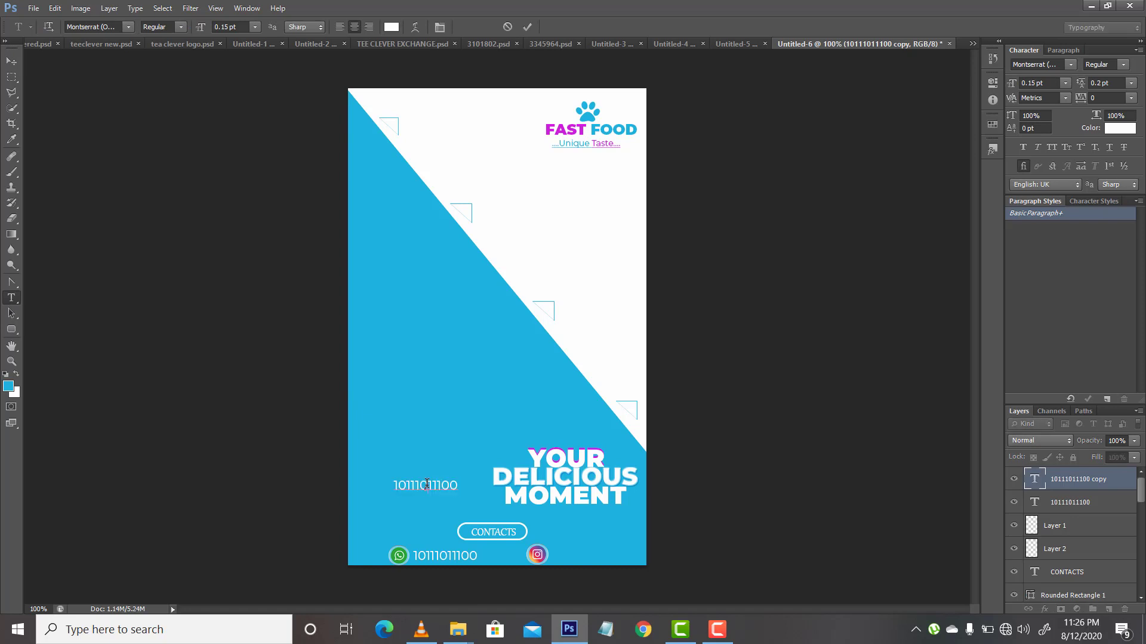
{"action": "key", "text": "ctrl+a"}
{"action": "type", "text": "INSTAGRAM"}
{"action": "left_click", "coordinate": [11, 61]}
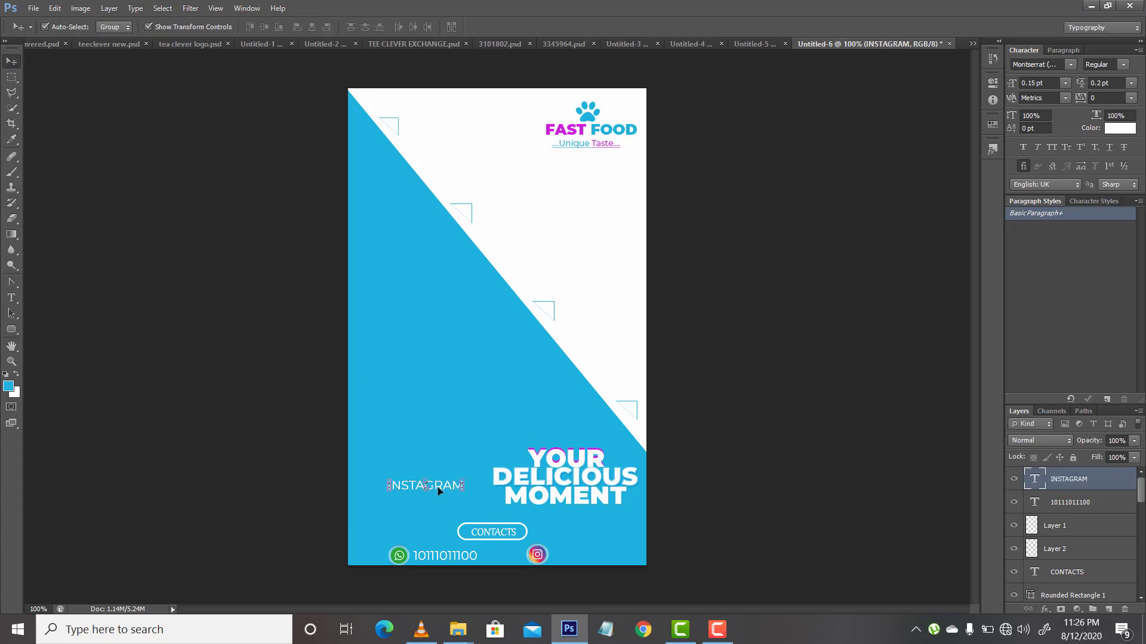
{"action": "left_click_drag", "start_coordinate": [438, 487], "coordinate": [610, 559]}
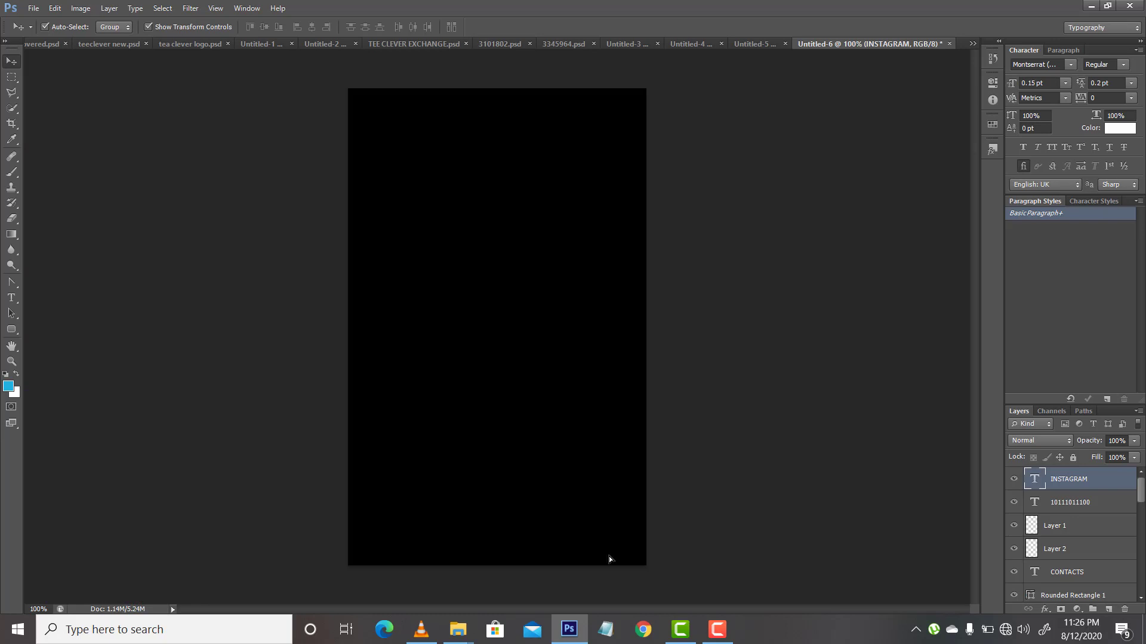
{"action": "key", "text": "a"}
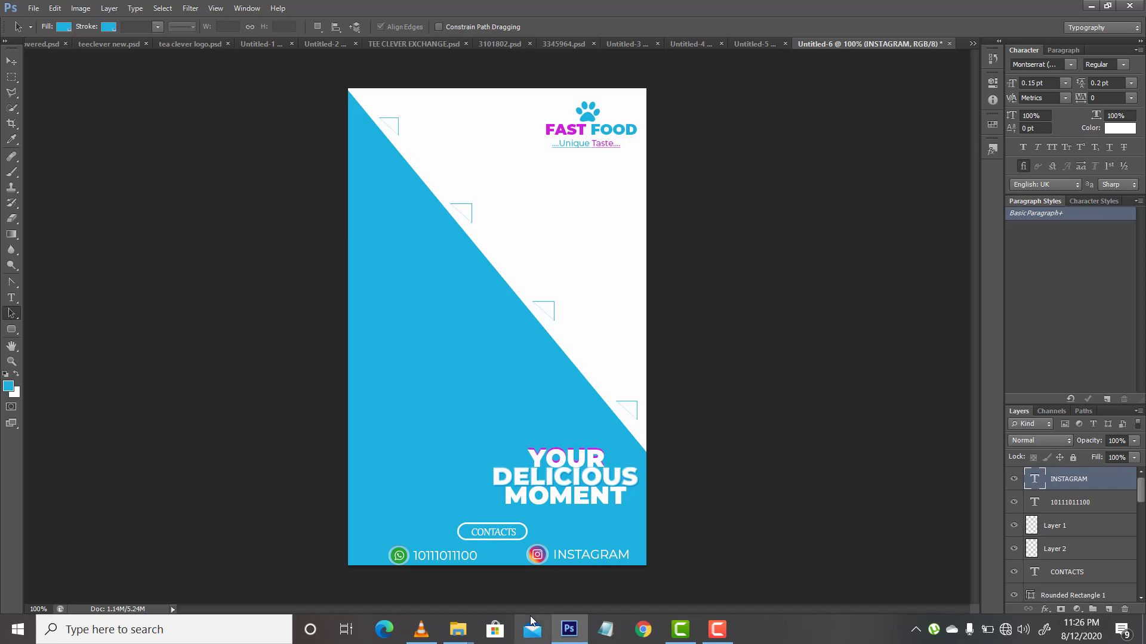
Step: Browse the Documents and Downloads folders for a photo to use on the flyer
{"action": "mouse_move", "coordinate": [458, 629]}
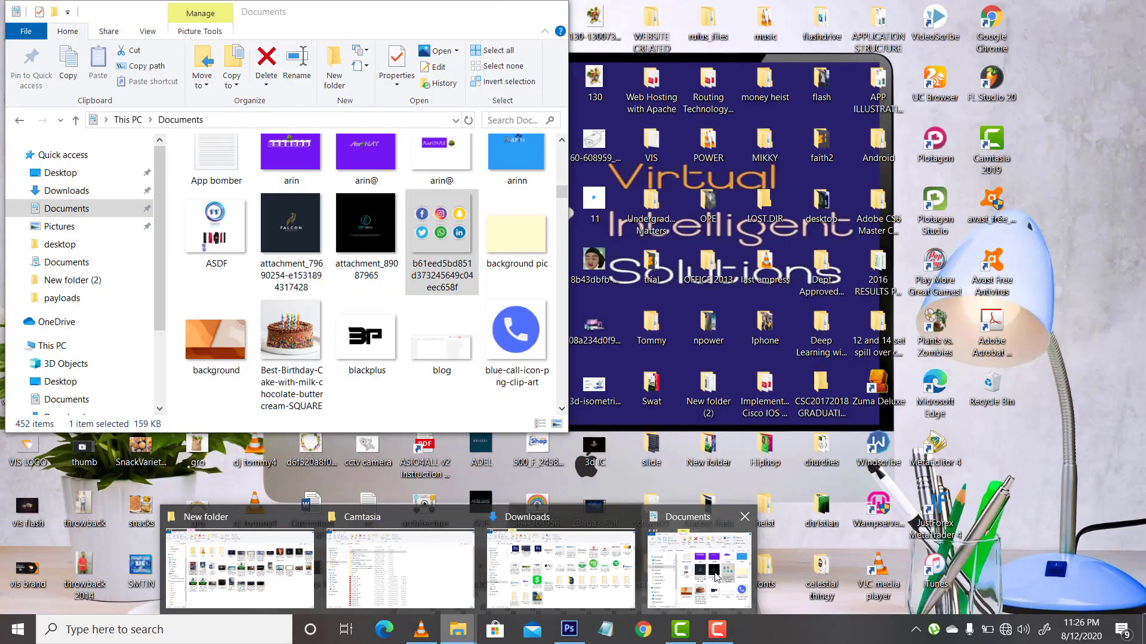
{"action": "left_click", "coordinate": [716, 577]}
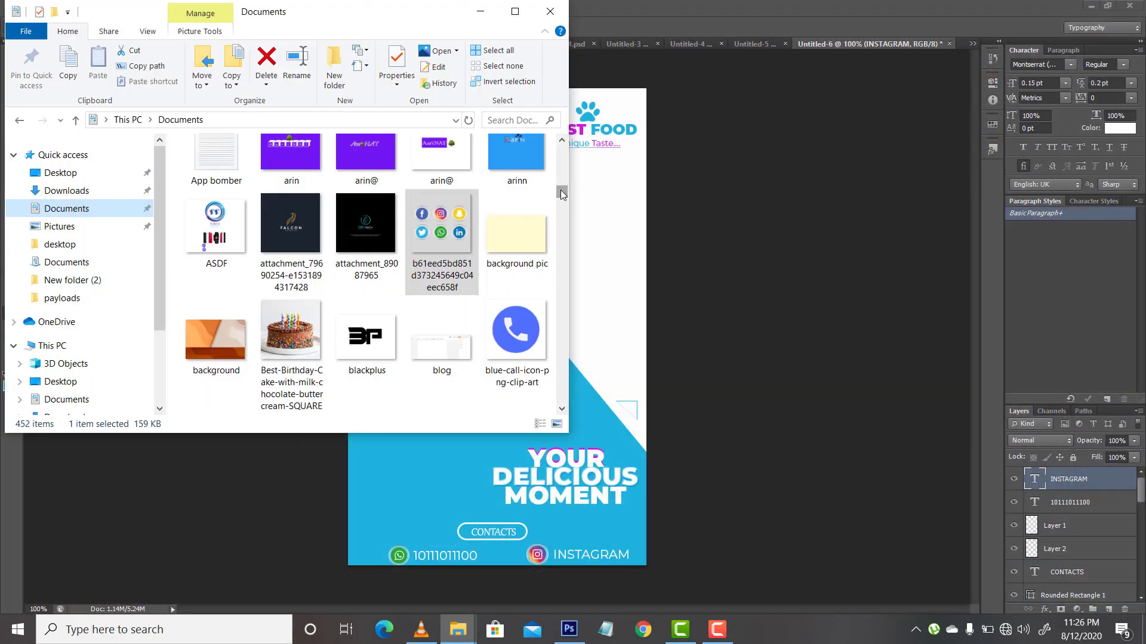
{"action": "left_click_drag", "start_coordinate": [560, 190], "coordinate": [562, 248]}
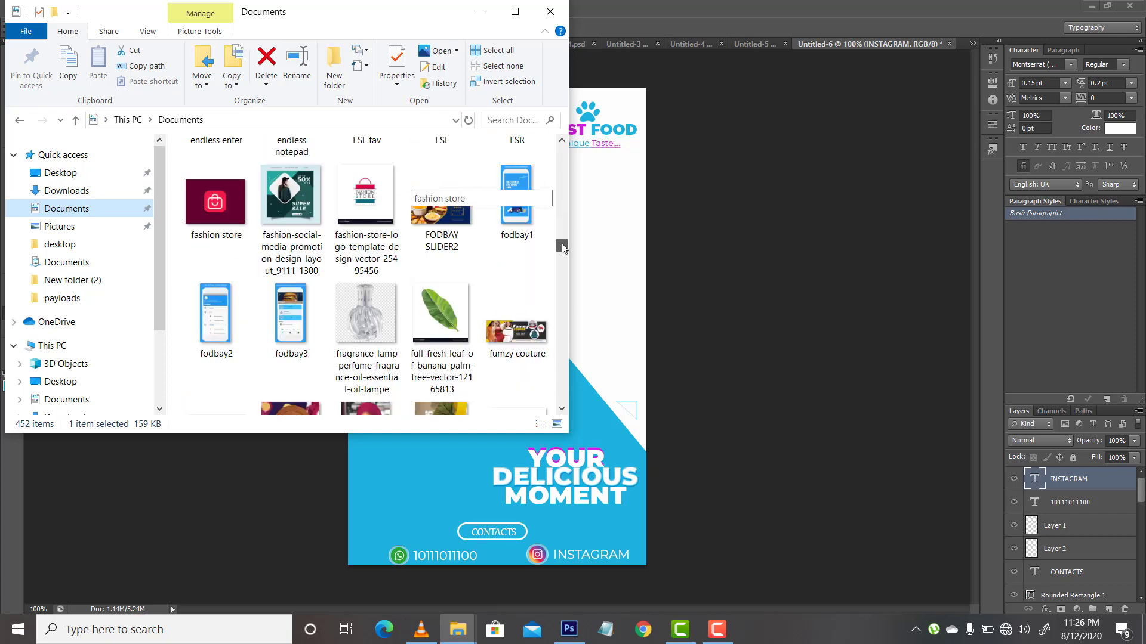
{"action": "left_click_drag", "start_coordinate": [561, 248], "coordinate": [564, 397]}
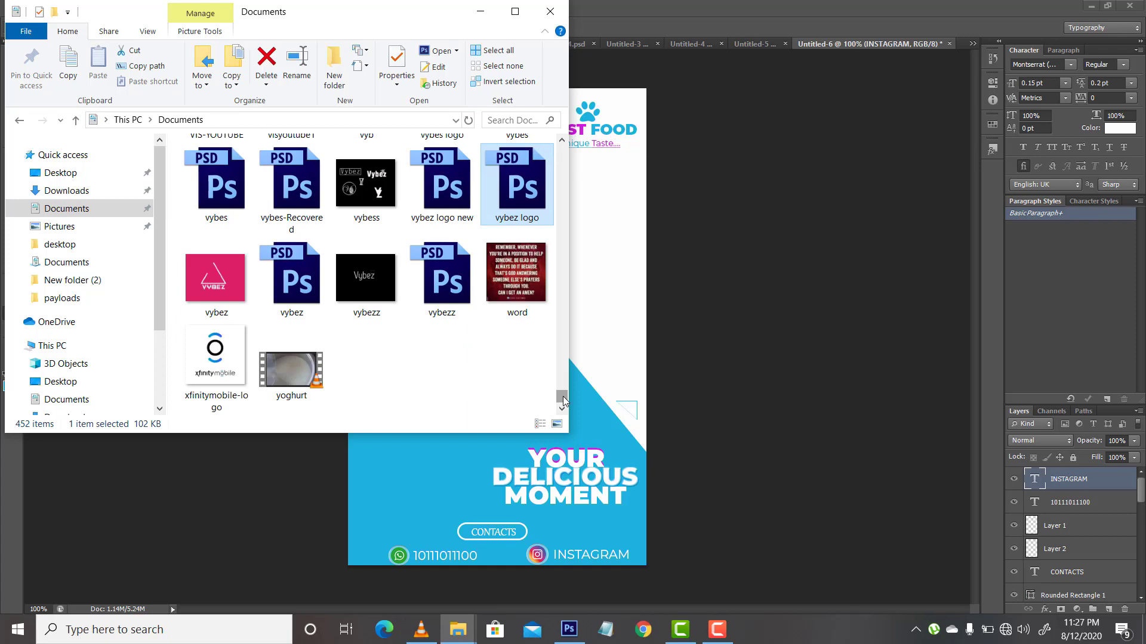
{"action": "key", "text": "super+e"}
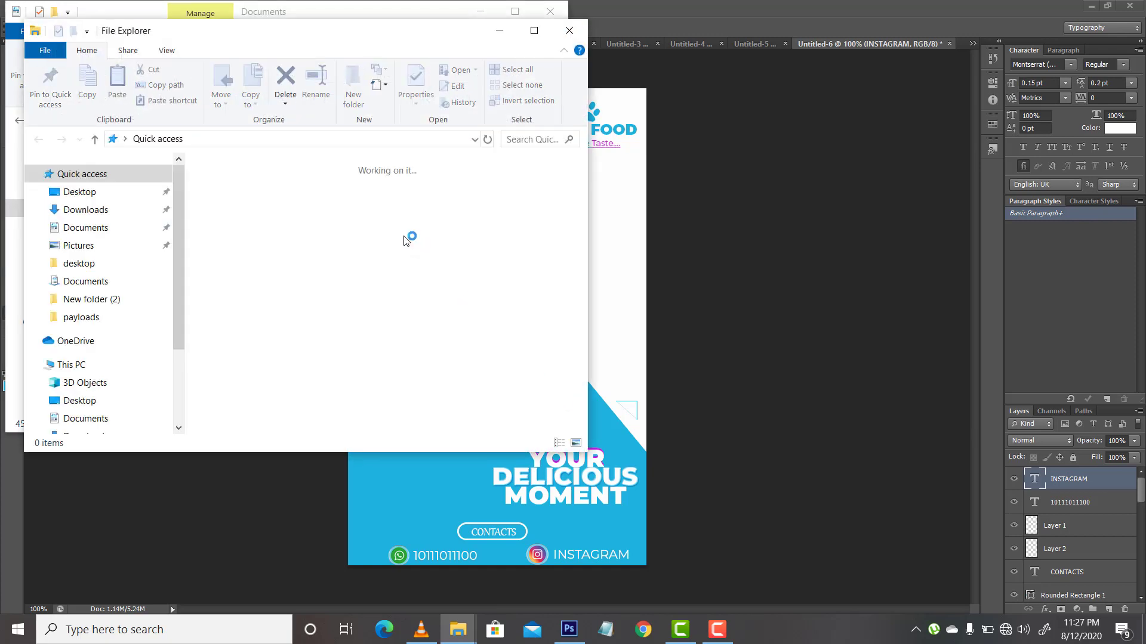
{"action": "left_click", "coordinate": [107, 211]}
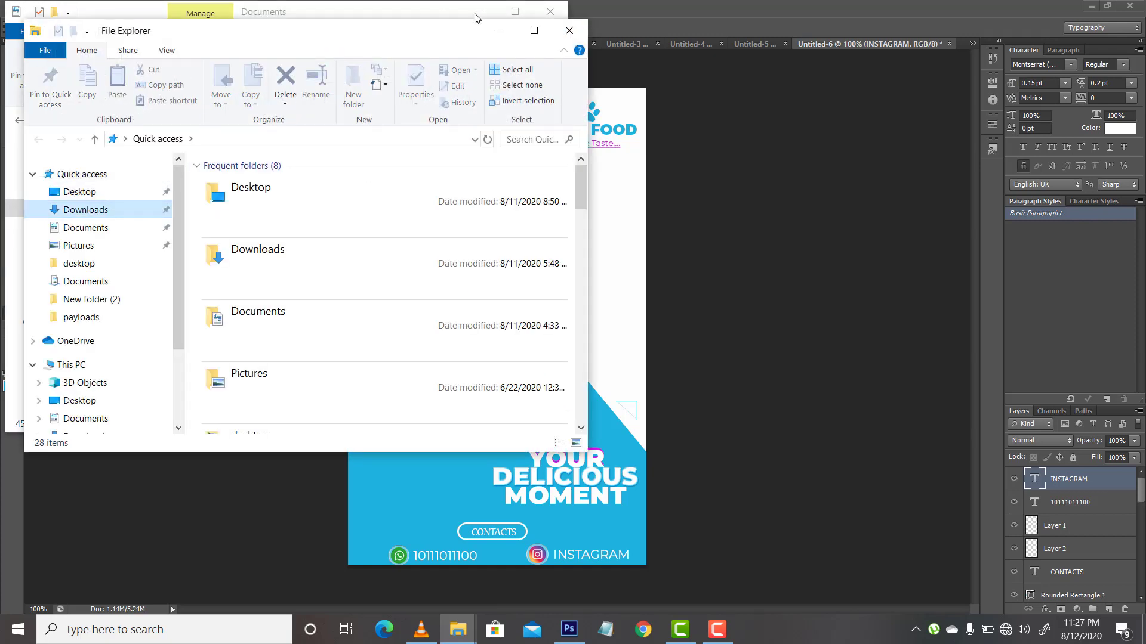
{"action": "left_click", "coordinate": [533, 31]}
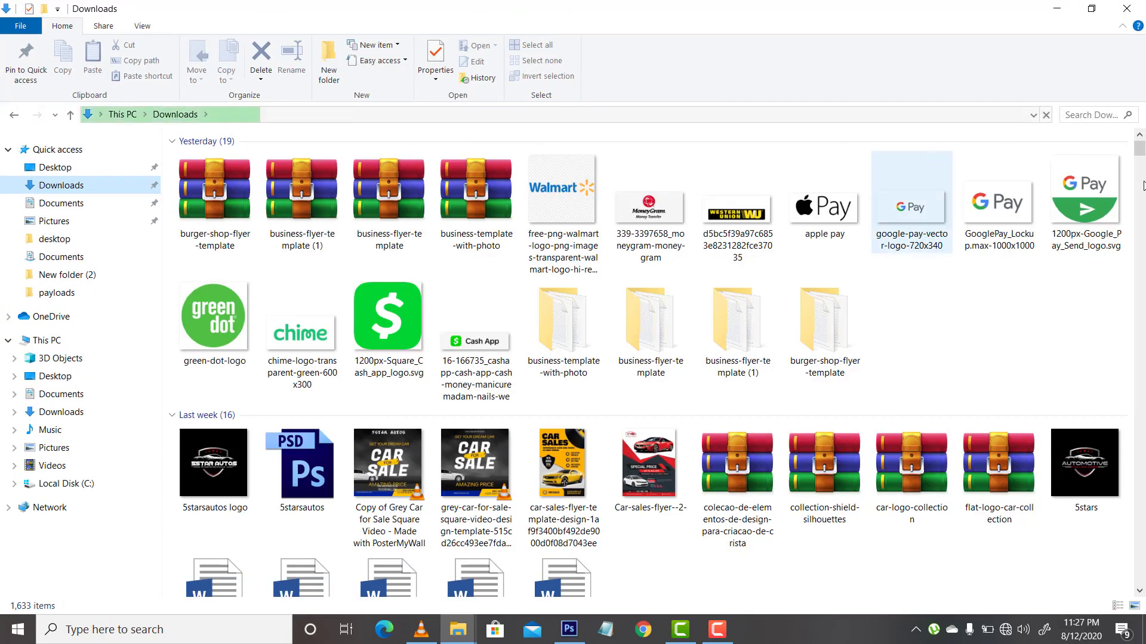
{"action": "mouse_move", "coordinate": [1141, 146]}
{"action": "left_mouse_down"}
{"action": "mouse_move", "coordinate": [1139, 395]}
{"action": "mouse_move", "coordinate": [1139, 149]}
{"action": "left_mouse_up"}
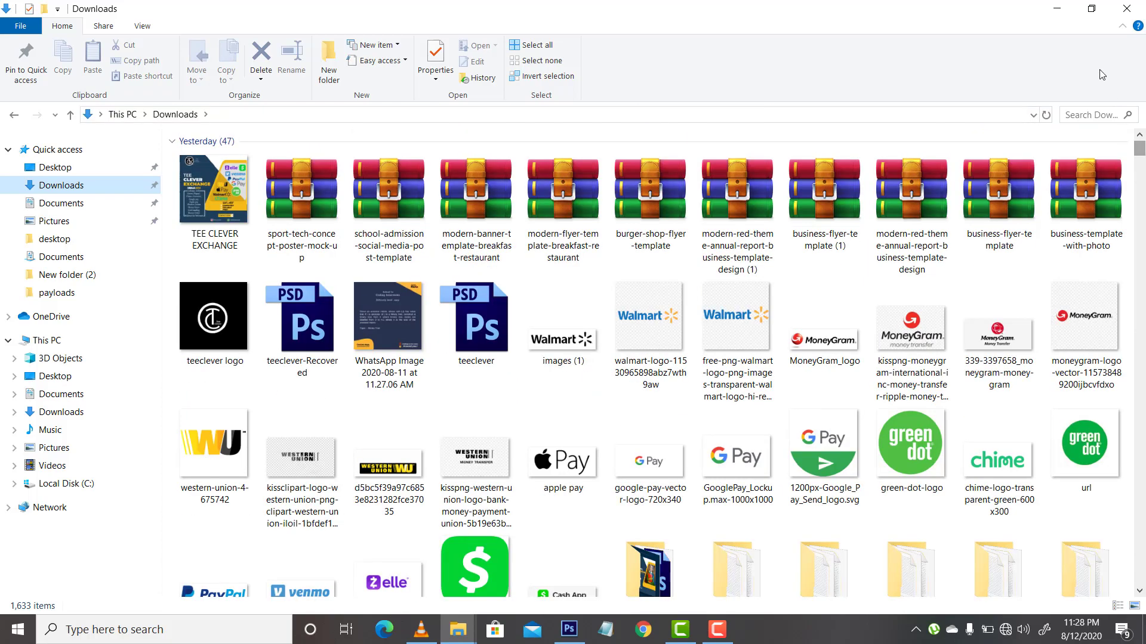
{"action": "left_click", "coordinate": [1057, 9]}
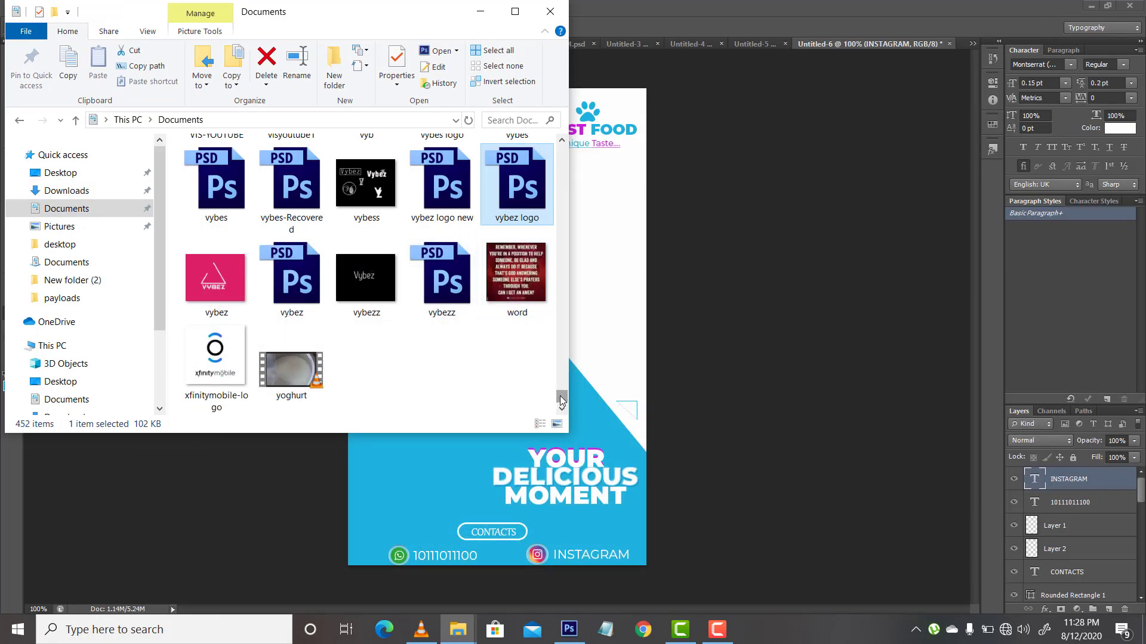
{"action": "left_click_drag", "start_coordinate": [557, 396], "coordinate": [628, 350]}
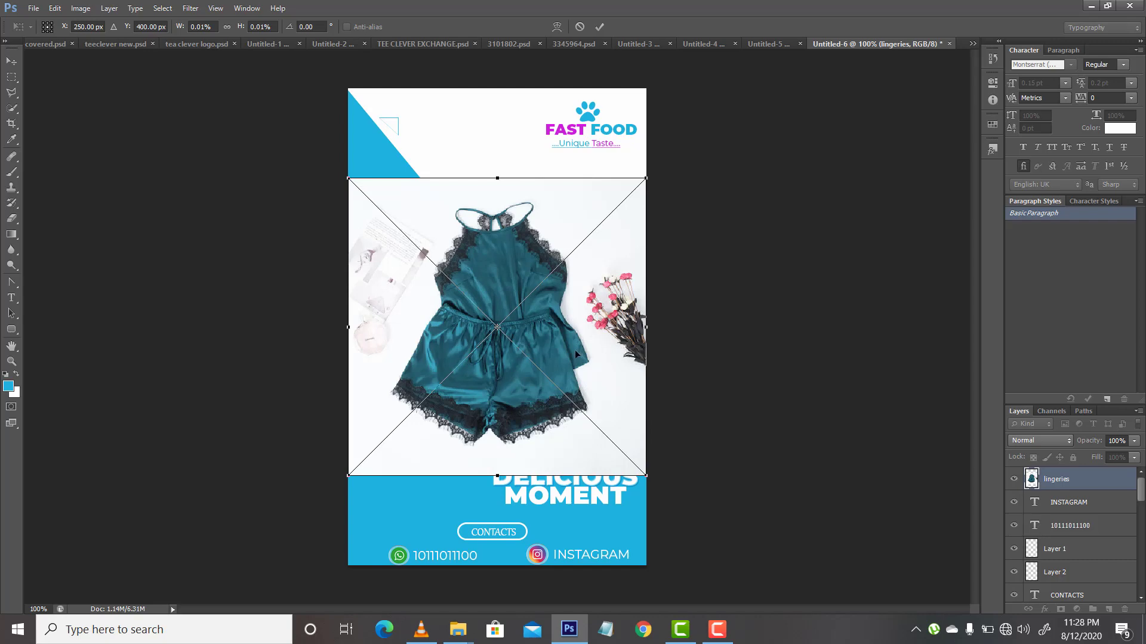
{"action": "key", "text": "Return"}
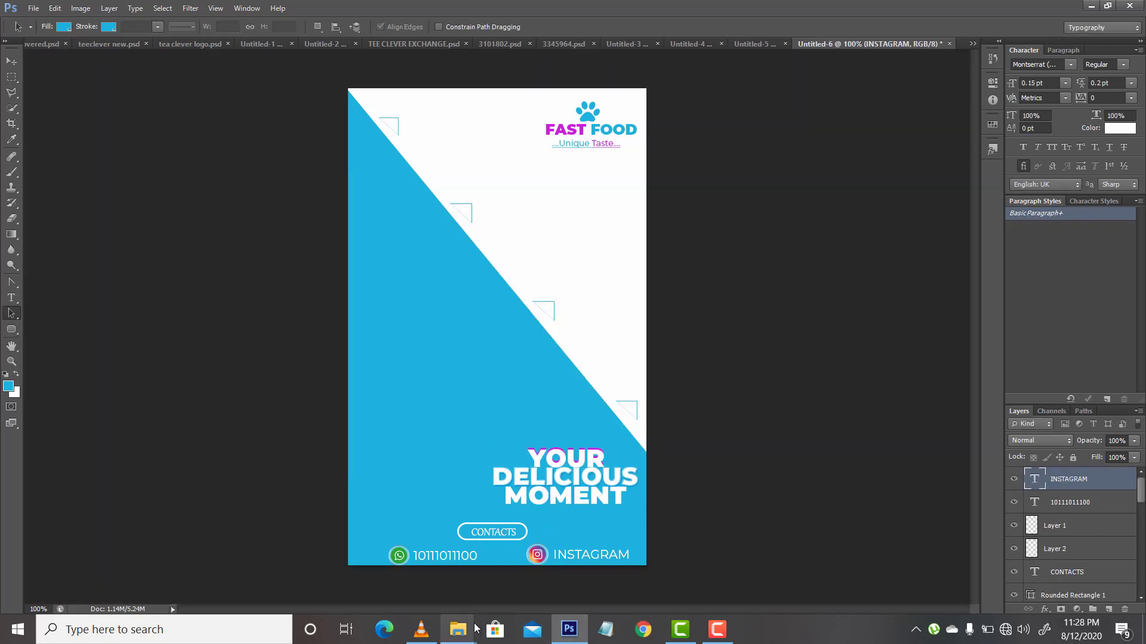
Step: Place the GettyImages-910856488 photo of the smiling woman from the Documents folder onto the flyer at its default size
{"action": "left_click", "coordinate": [475, 628]}
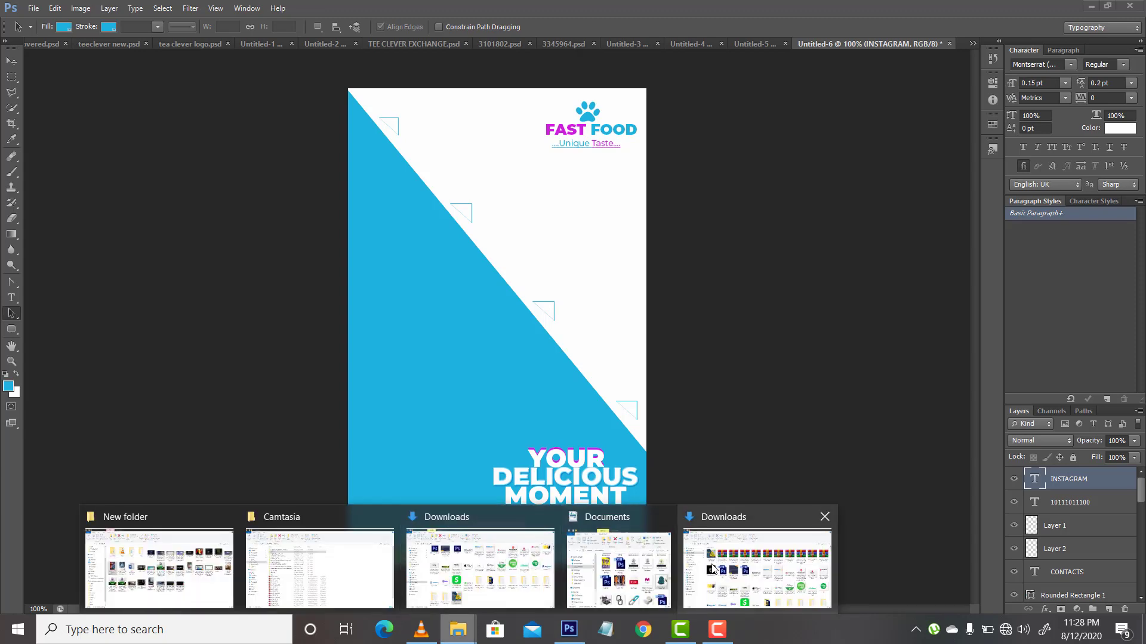
{"action": "left_click", "coordinate": [635, 574]}
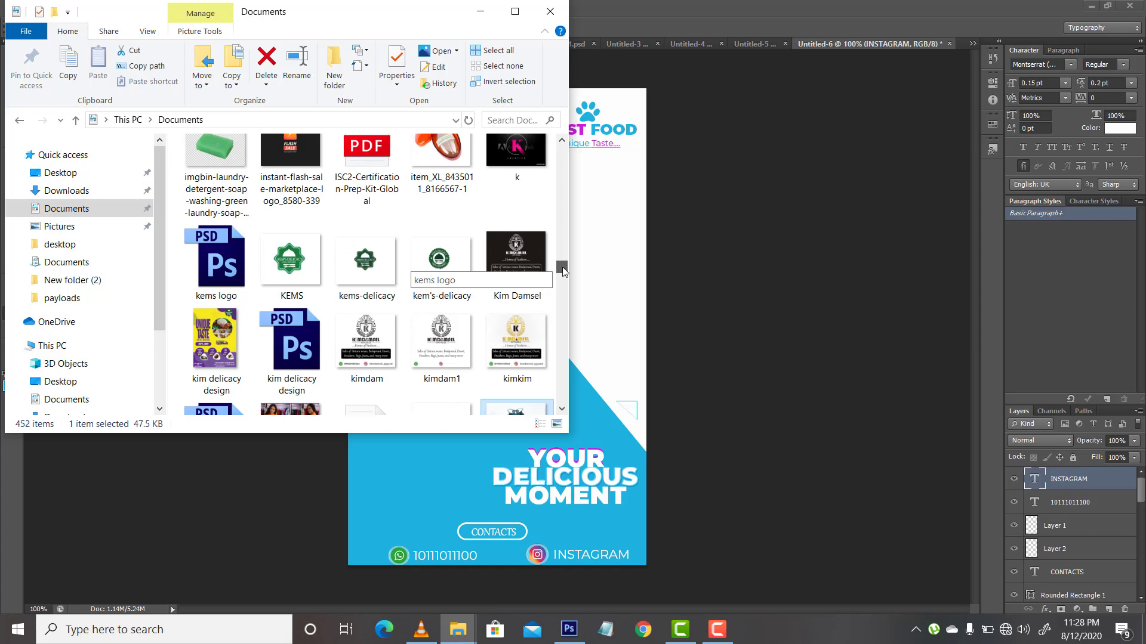
{"action": "scroll", "coordinate": [562, 267], "scroll_direction": "up", "scroll_amount": 1}
{"action": "scroll", "coordinate": [561, 258], "scroll_direction": "up", "scroll_amount": 3}
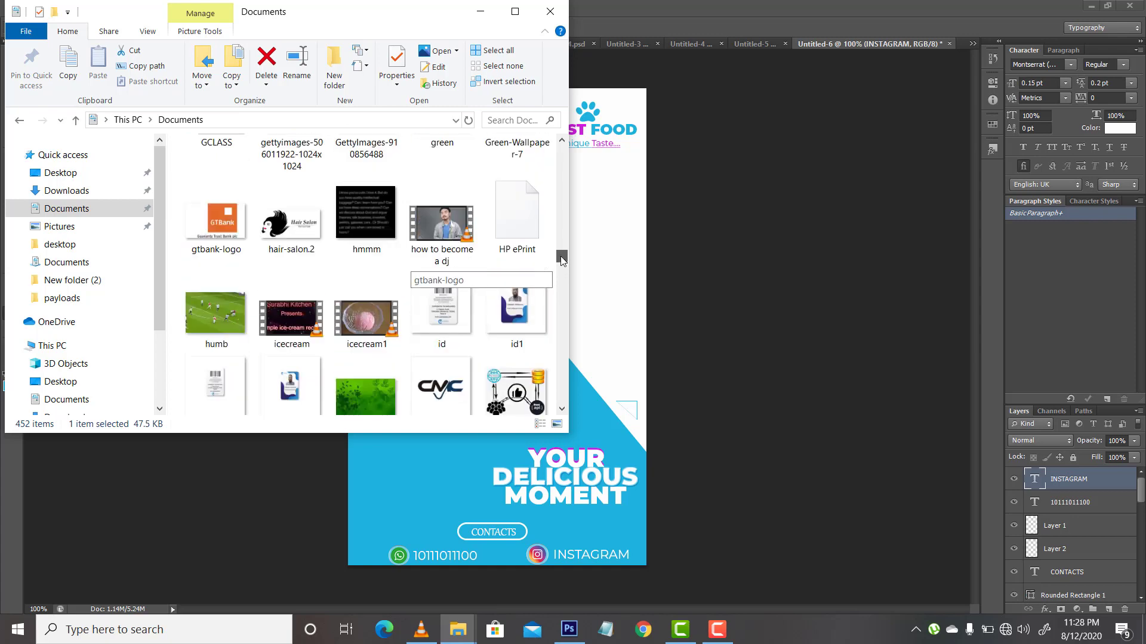
{"action": "scroll", "coordinate": [561, 259], "scroll_direction": "up", "scroll_amount": 1}
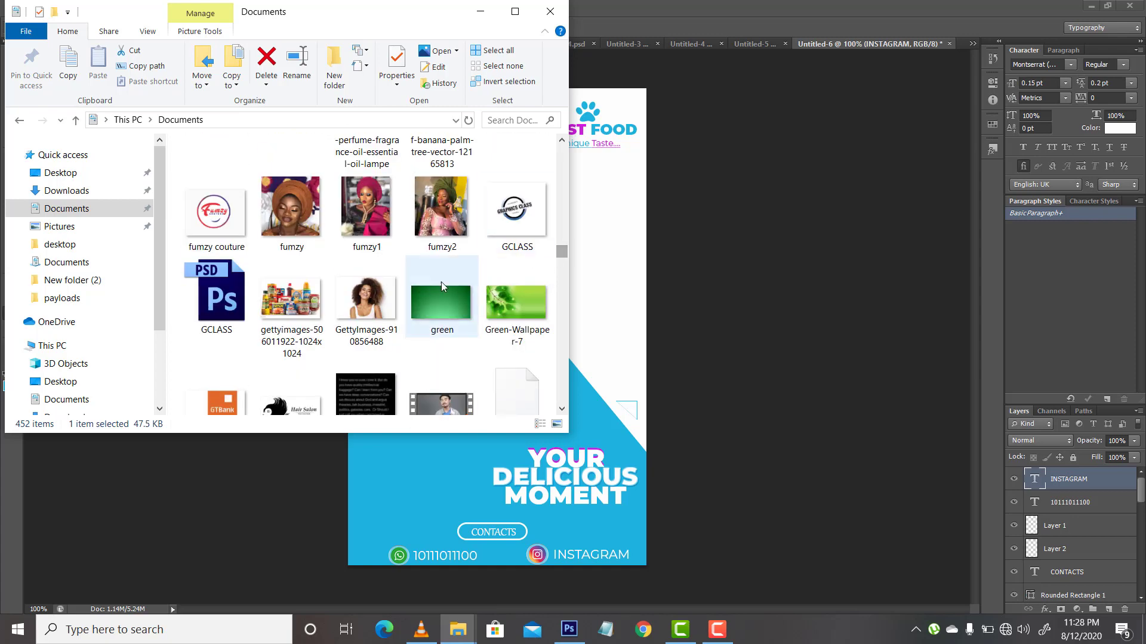
{"action": "left_click", "coordinate": [386, 302]}
{"action": "left_click", "coordinate": [607, 401]}
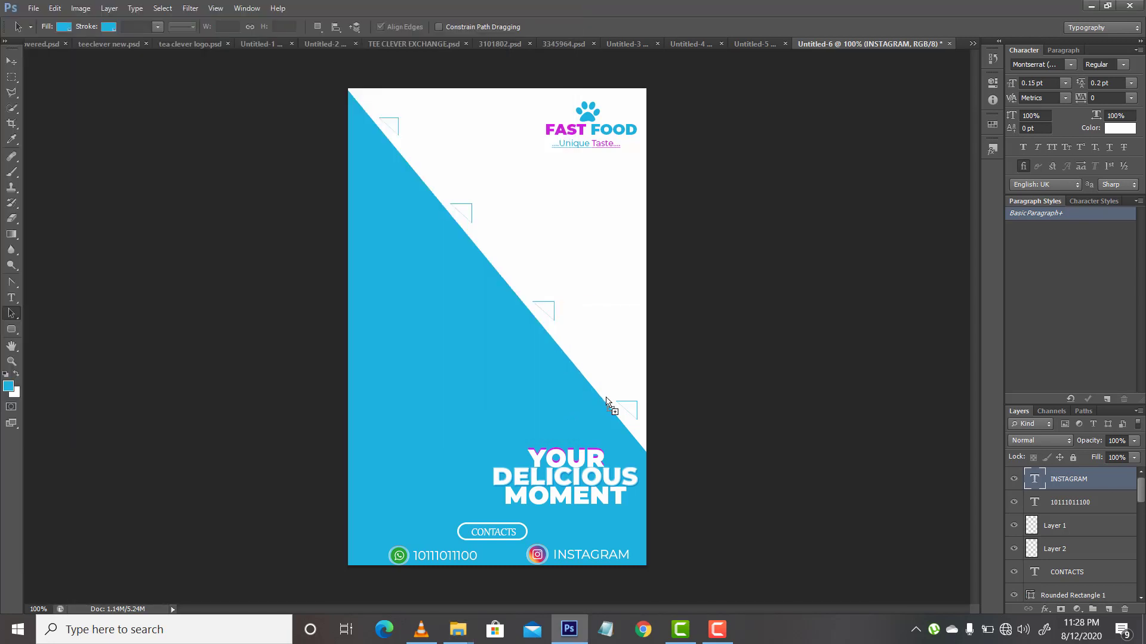
{"action": "left_click_drag", "start_coordinate": [606, 398], "coordinate": [606, 398]}
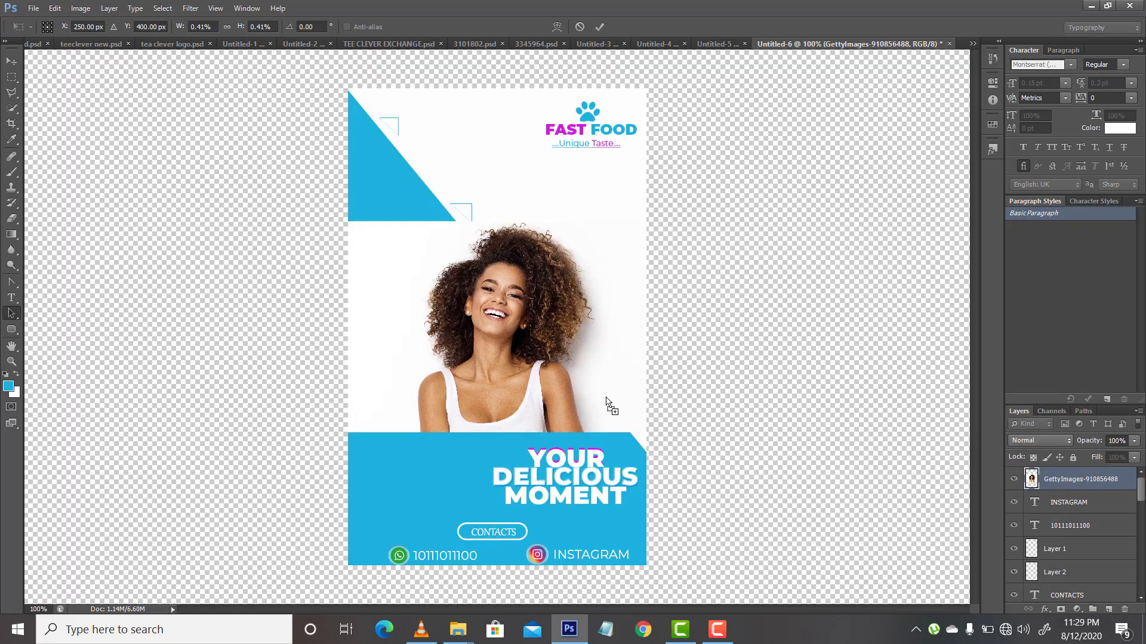
{"action": "key", "text": "Return"}
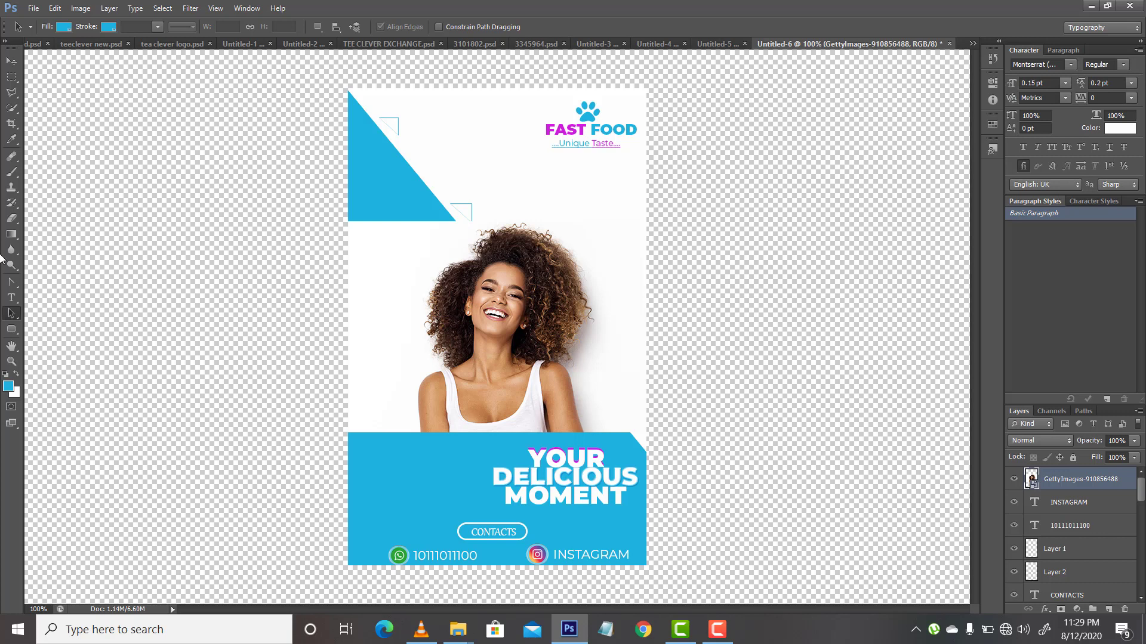
Step: Rasterize the placed photo's smart object so that its pixels can be edited
{"action": "left_click", "coordinate": [11, 218]}
{"action": "left_click", "coordinate": [470, 388]}
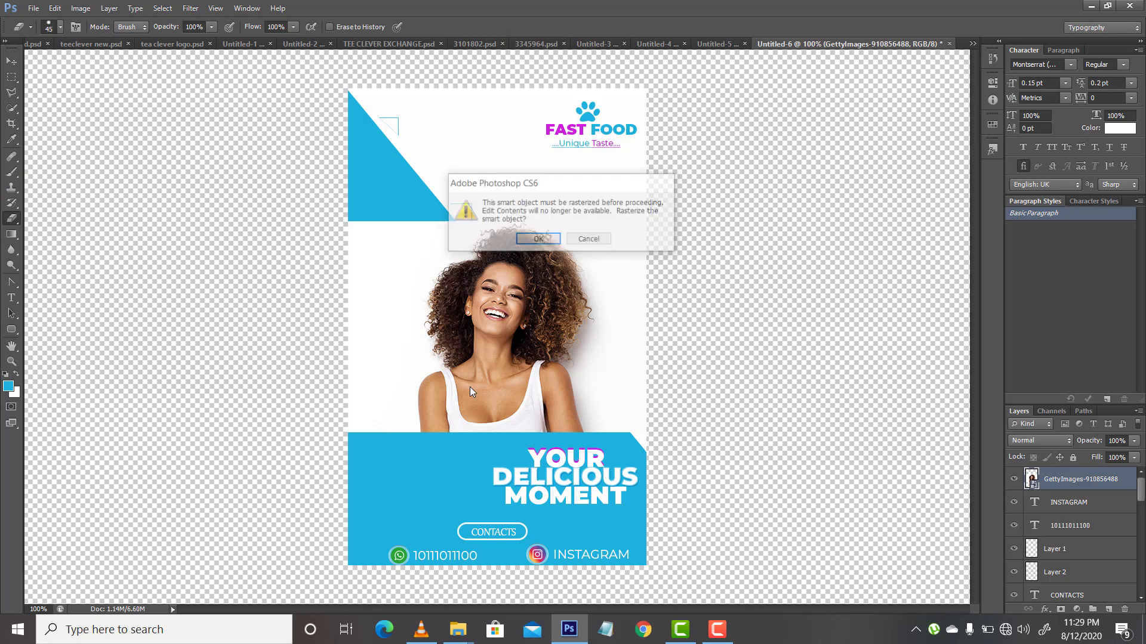
{"action": "key", "text": "Return"}
Step: Start a Polygonal Lasso outline at the woman's shoulder strap beside her bare neck and trace the left edge of her hair upward
{"action": "left_click", "coordinate": [12, 93]}
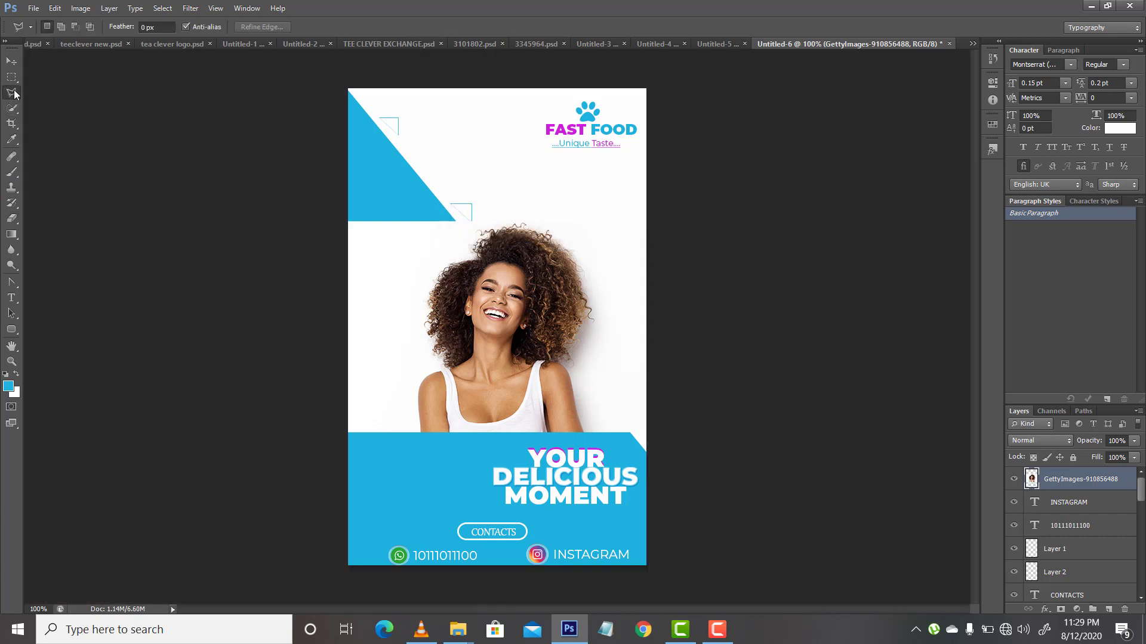
{"action": "key", "text": "ctrl+plus"}
{"action": "key", "text": "ctrl+plus"}
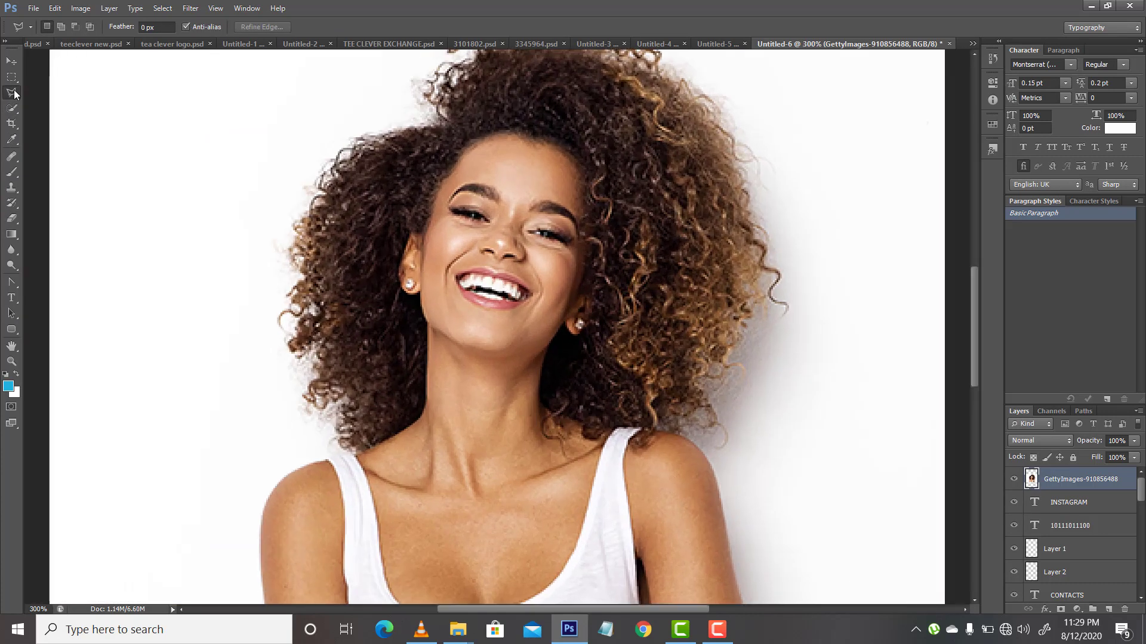
{"action": "left_click", "coordinate": [329, 461]}
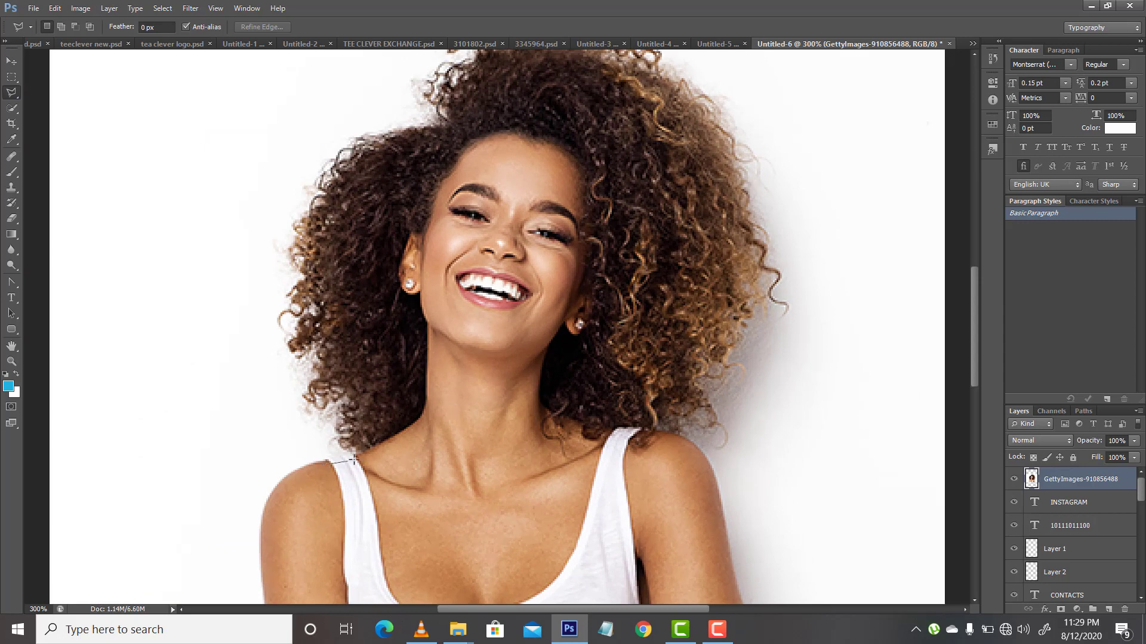
{"action": "left_click", "coordinate": [359, 448]}
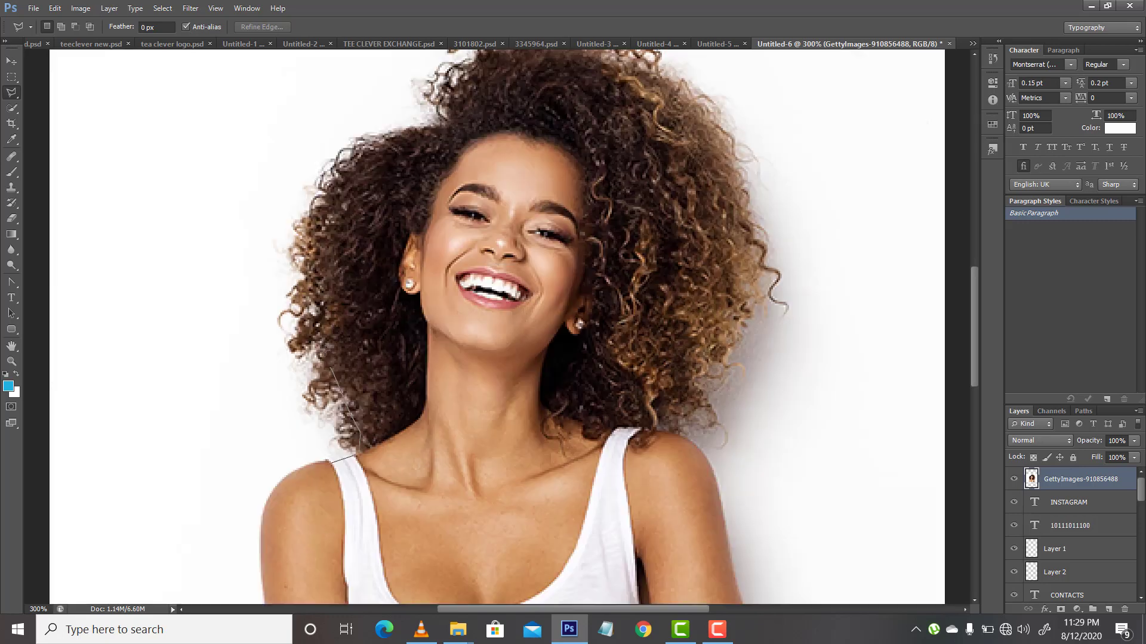
{"action": "left_click", "coordinate": [323, 345]}
{"action": "left_click", "coordinate": [314, 307]}
{"action": "left_click", "coordinate": [309, 272]}
{"action": "left_click", "coordinate": [309, 233]}
{"action": "left_click", "coordinate": [314, 209]}
{"action": "left_click", "coordinate": [321, 193]}
{"action": "left_click", "coordinate": [330, 181]}
{"action": "left_click", "coordinate": [385, 144]}
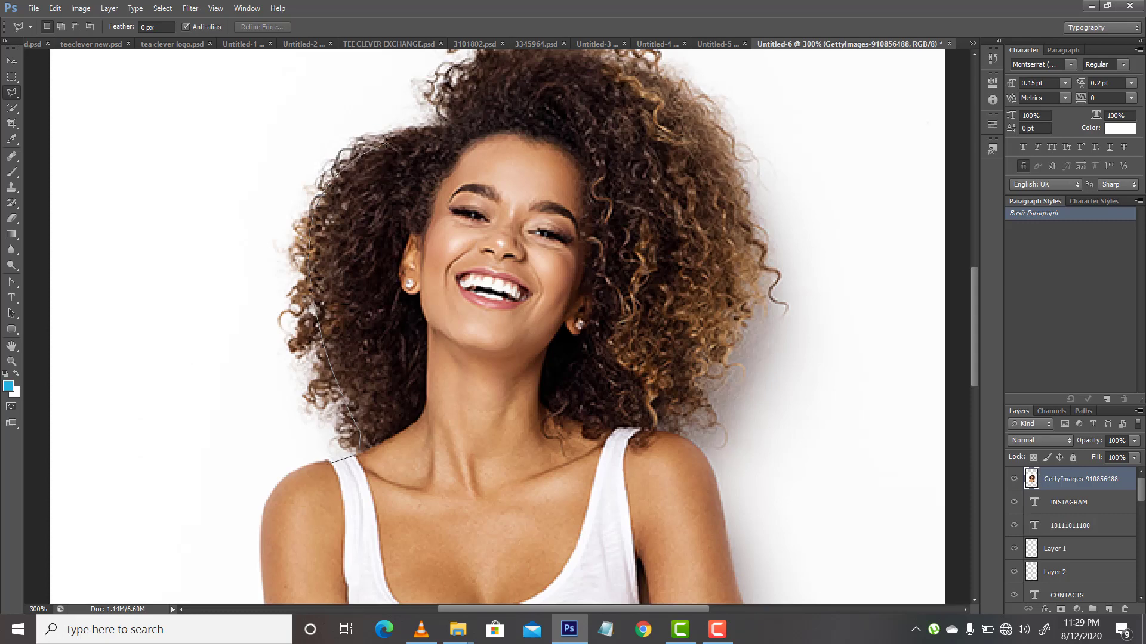
{"action": "left_click", "coordinate": [424, 135]}
{"action": "left_click", "coordinate": [445, 131]}
{"action": "left_click", "coordinate": [452, 122]}
{"action": "left_click", "coordinate": [456, 92]}
{"action": "left_click", "coordinate": [476, 59]}
Step: Continue the Polygonal Lasso outline over the top of the woman's hair and down its far side to the opposite shoulder
{"action": "scroll", "coordinate": [500, 57], "scroll_direction": "up", "scroll_amount": 3}
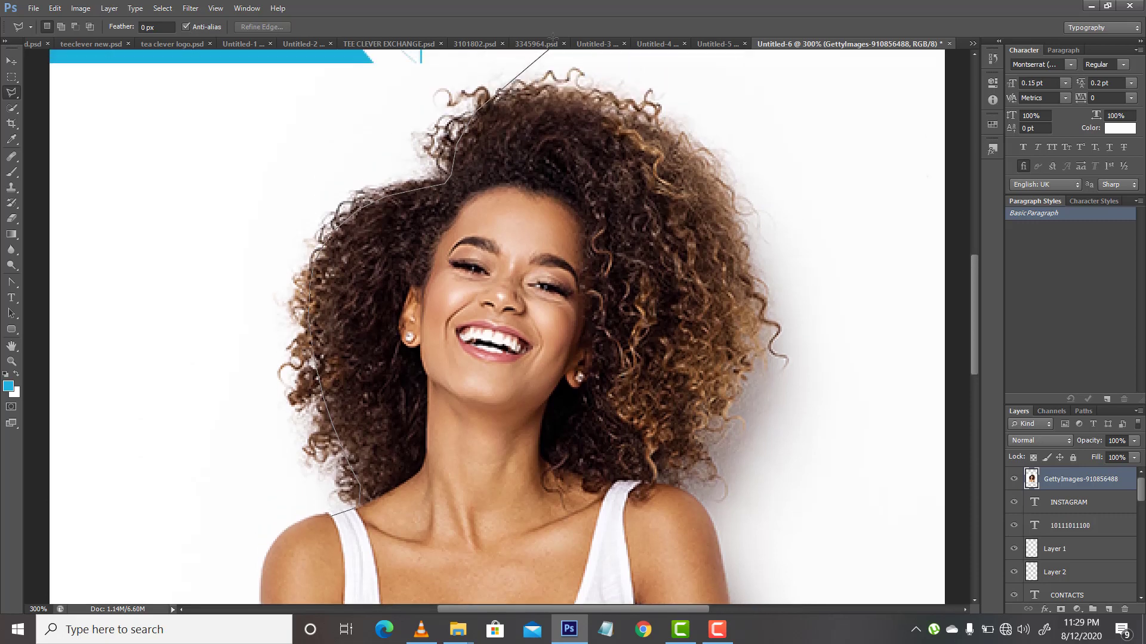
{"action": "left_click", "coordinate": [514, 100]}
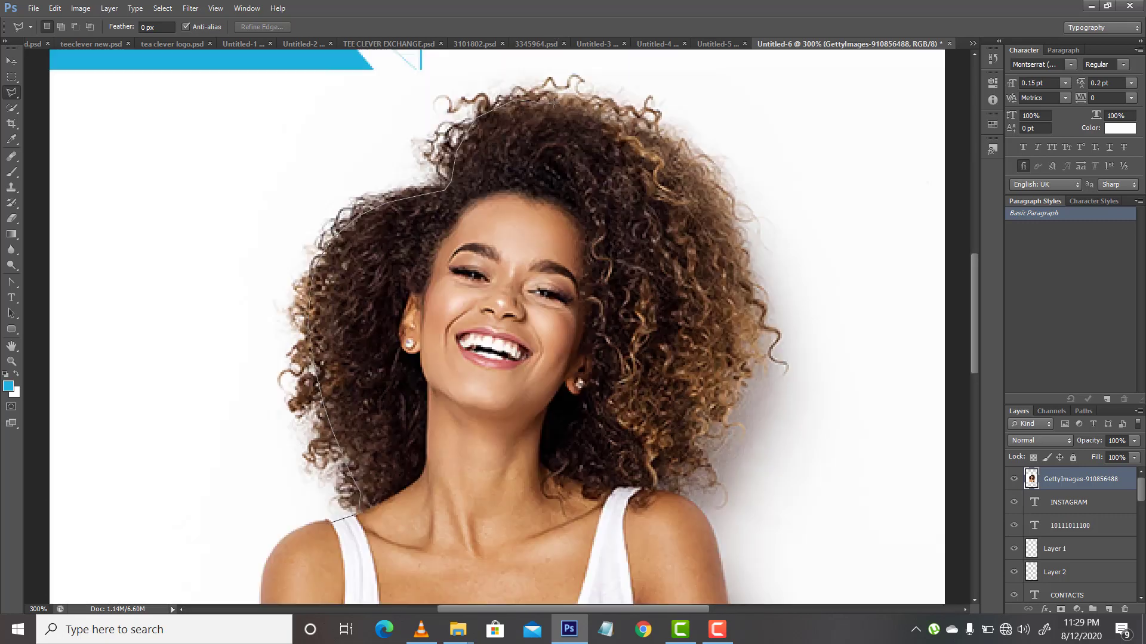
{"action": "left_click", "coordinate": [624, 115]}
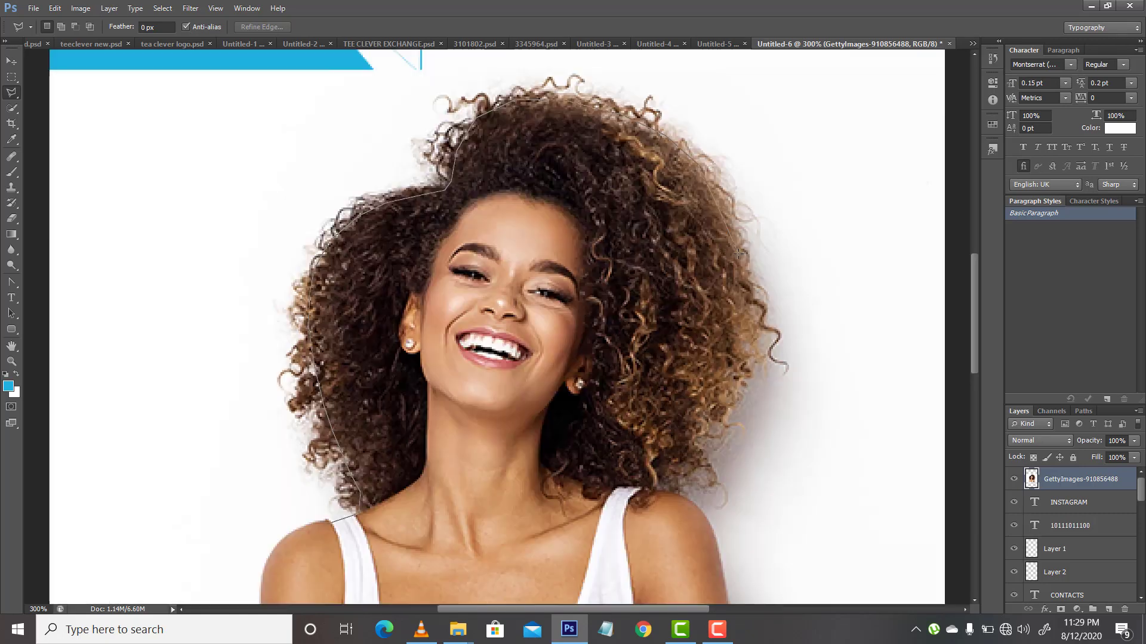
{"action": "left_click", "coordinate": [739, 380]}
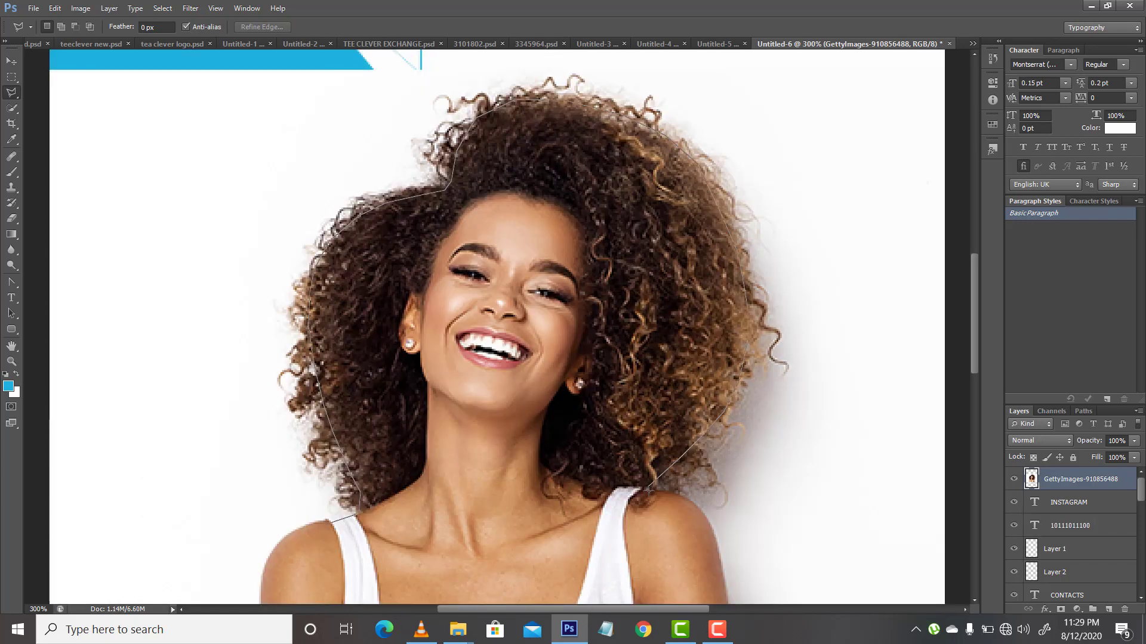
{"action": "left_click", "coordinate": [649, 489]}
{"action": "left_click", "coordinate": [683, 500]}
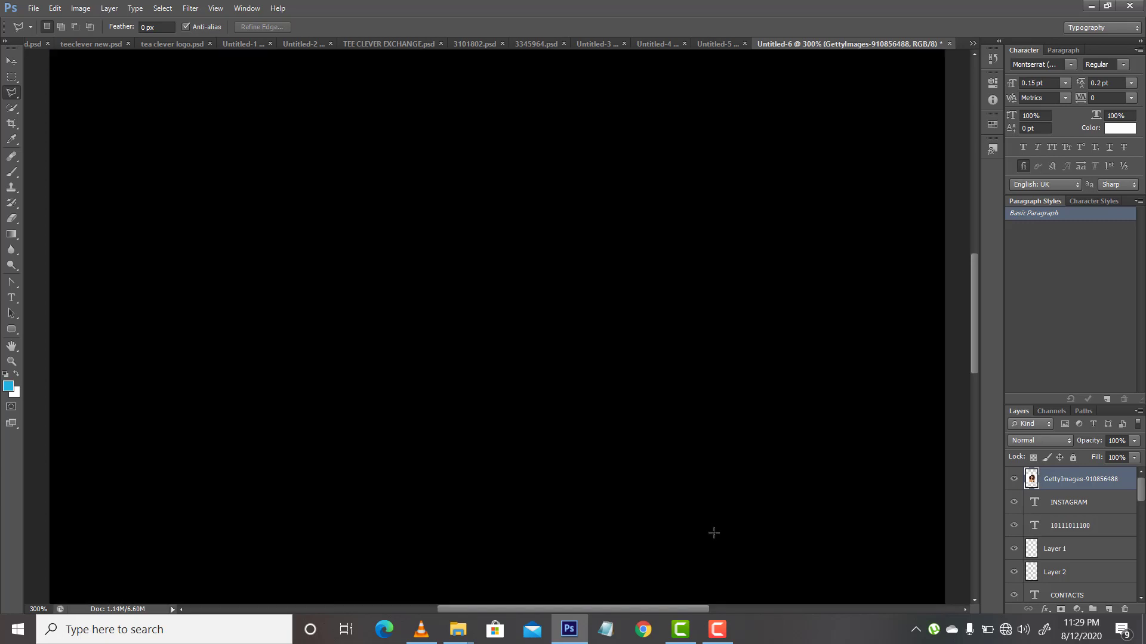
Step: Trace the lasso outline down the arm, along the photo's lower edge and up the other arm, closing it at the starting strap
{"action": "scroll", "coordinate": [714, 531], "scroll_direction": "down", "scroll_amount": 3}
{"action": "scroll", "coordinate": [753, 525], "scroll_direction": "down", "scroll_amount": 5}
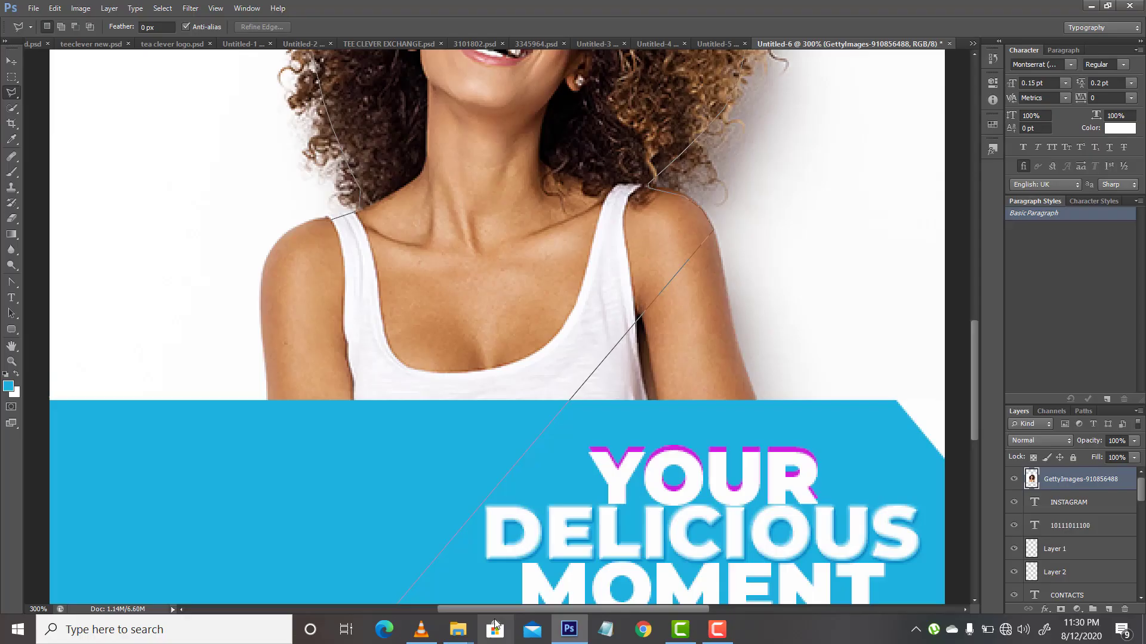
{"action": "scroll", "coordinate": [714, 407], "scroll_direction": "down", "scroll_amount": 1}
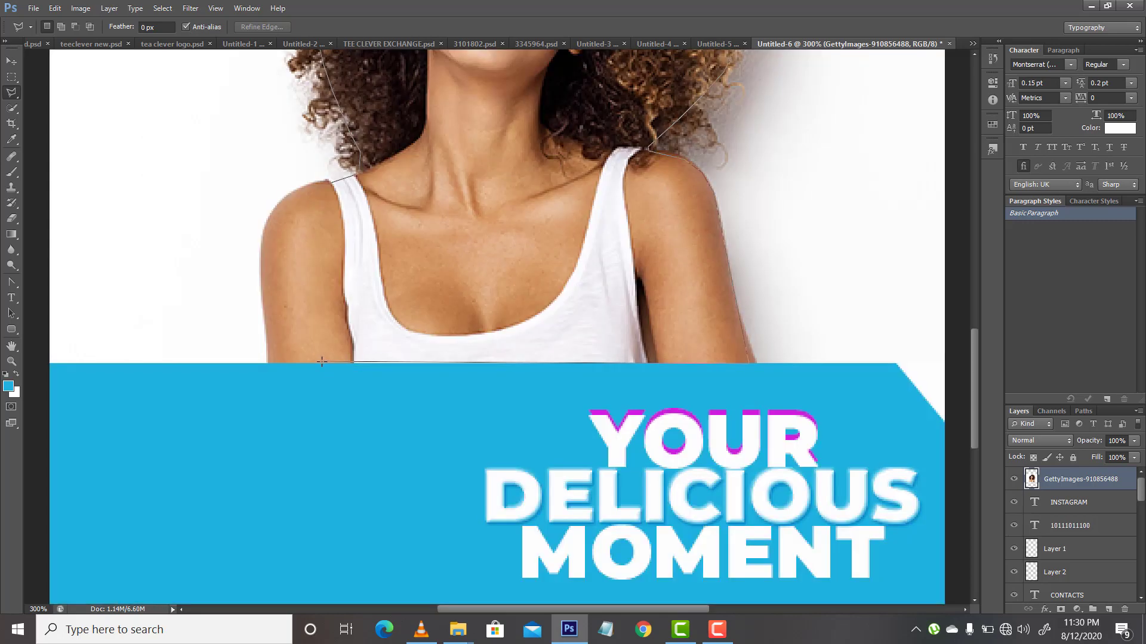
{"action": "left_click", "coordinate": [267, 364]}
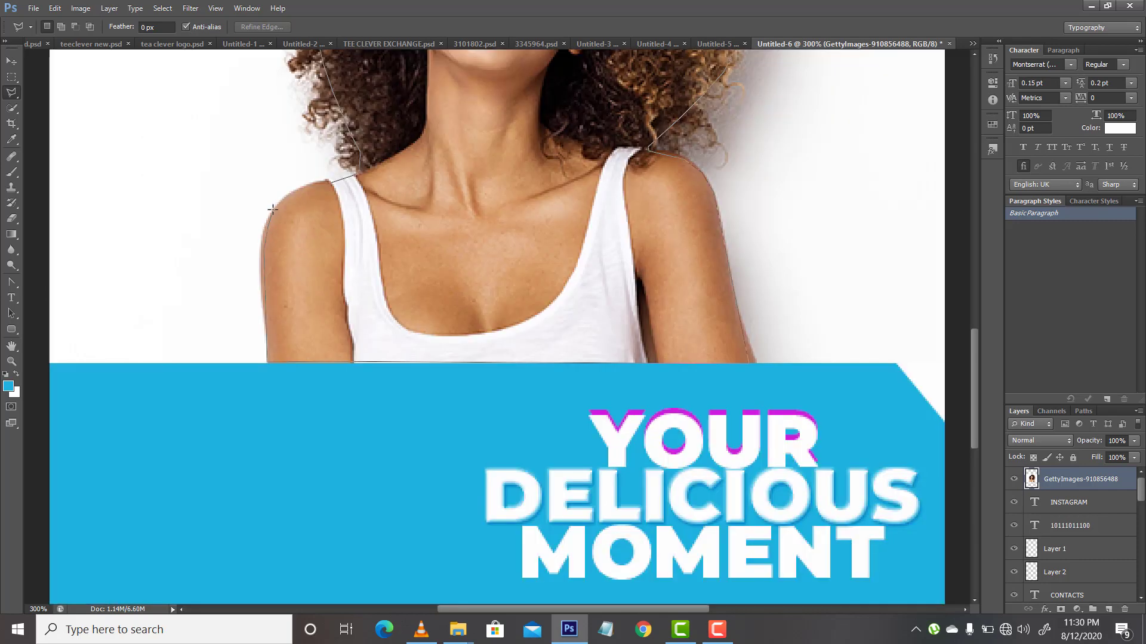
{"action": "left_click", "coordinate": [273, 209]}
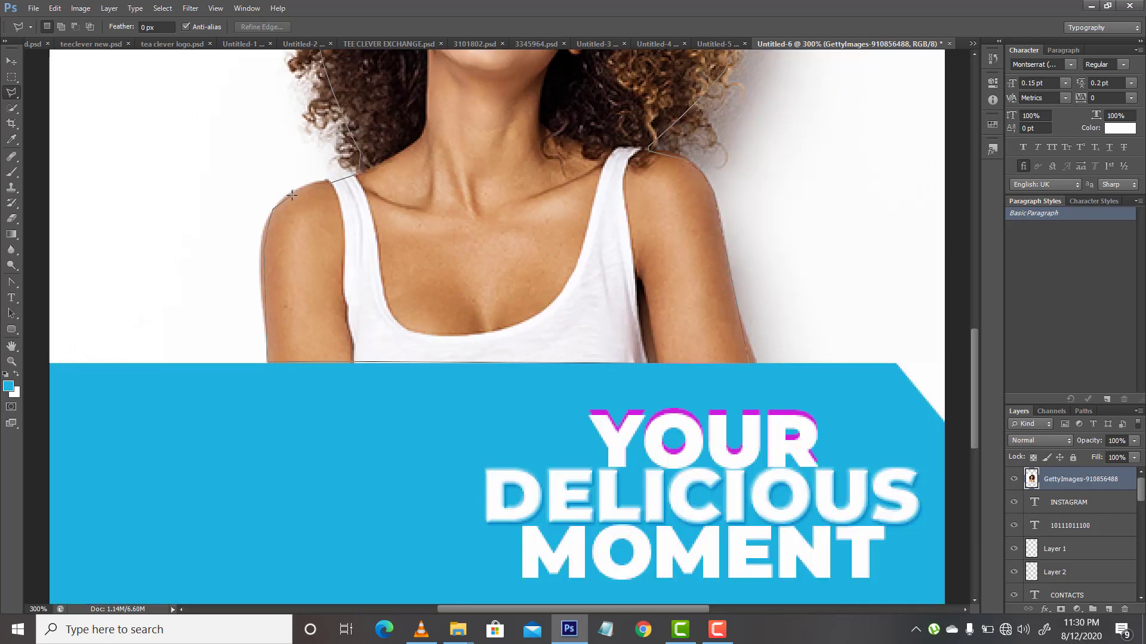
{"action": "left_click", "coordinate": [327, 182]}
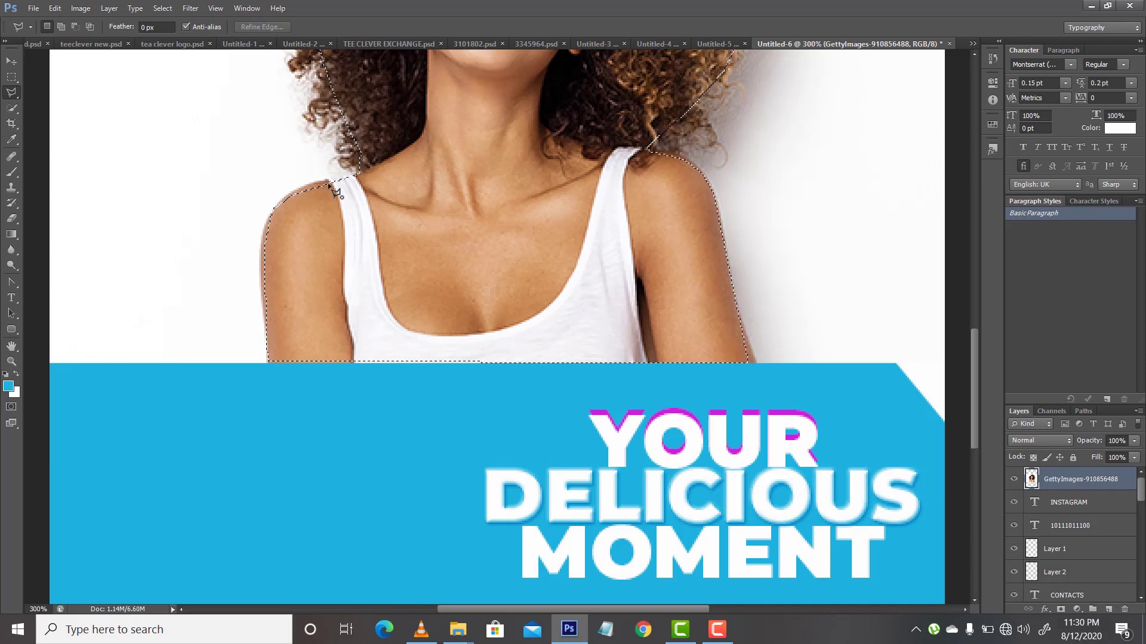
Step: Cut the selected woman out of the photo and paste her onto a new layer
{"action": "left_click", "coordinate": [11, 62]}
{"action": "key", "text": "Delete"}
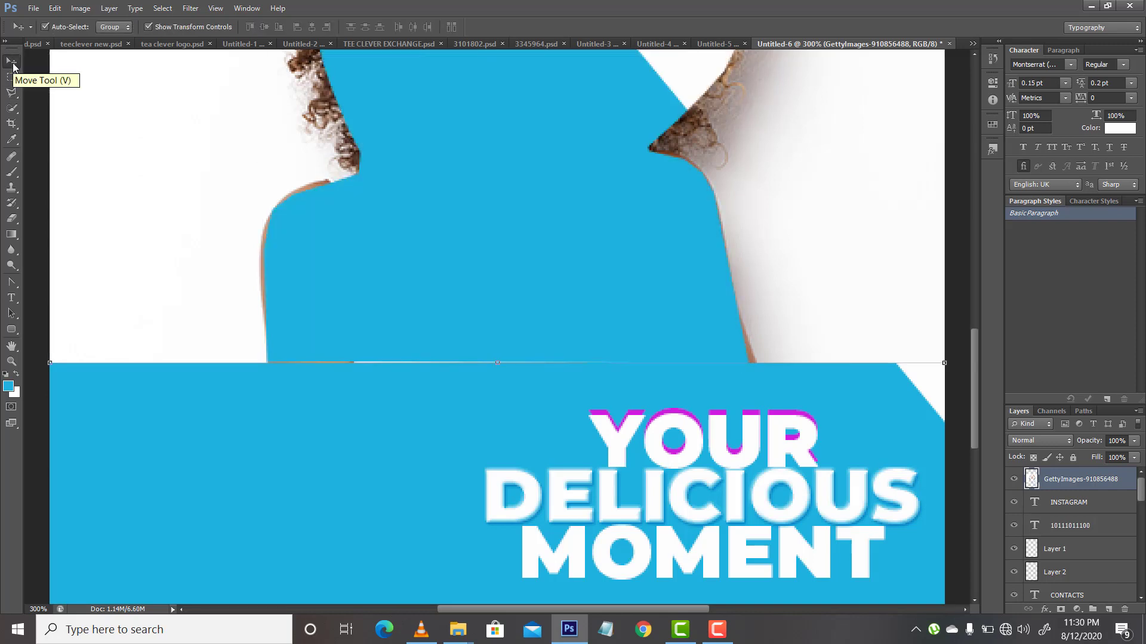
{"action": "key", "text": "ctrl+v"}
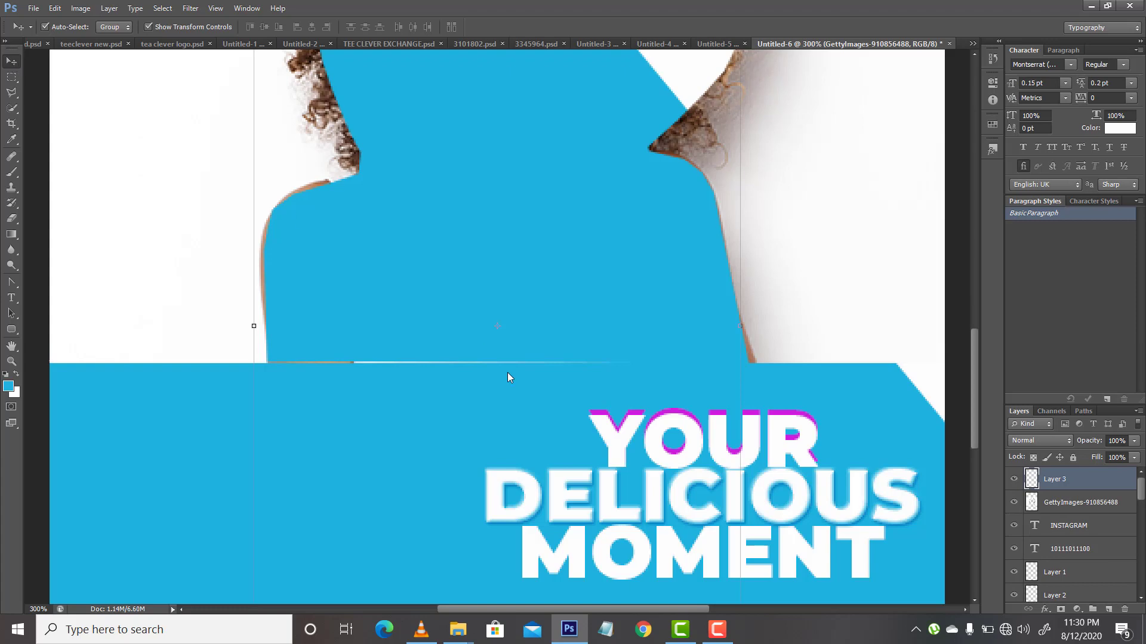
Step: Delete the leftover GettyImages-910856488 layer and show the whole flyer at 100%
{"action": "left_click", "coordinate": [1075, 511]}
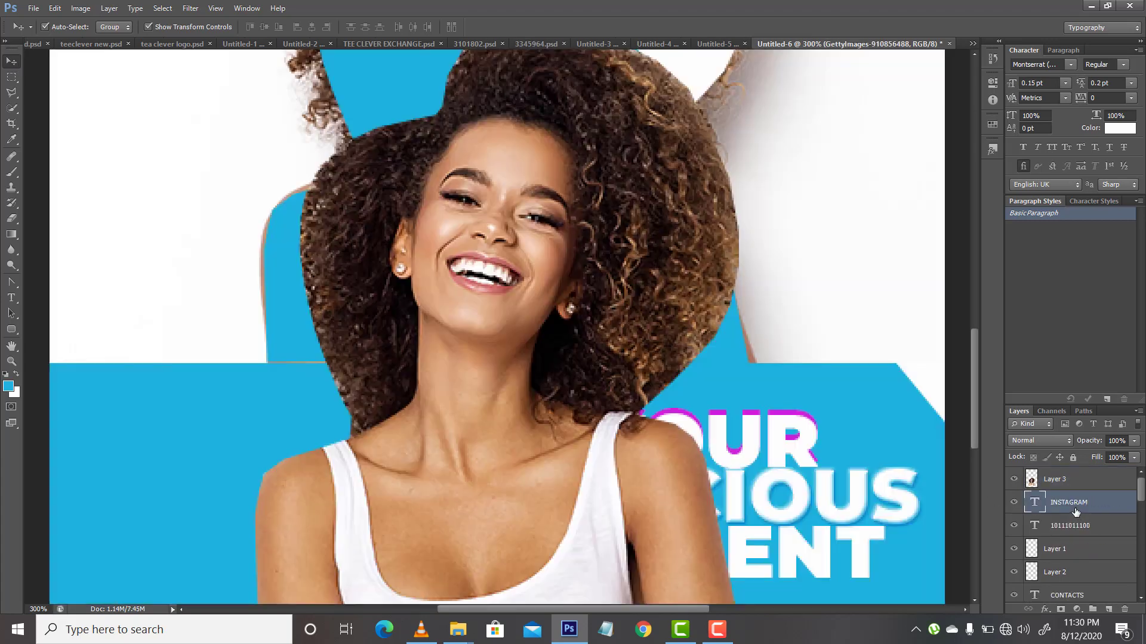
{"action": "key", "text": "Delete"}
{"action": "key", "text": "ctrl+0"}
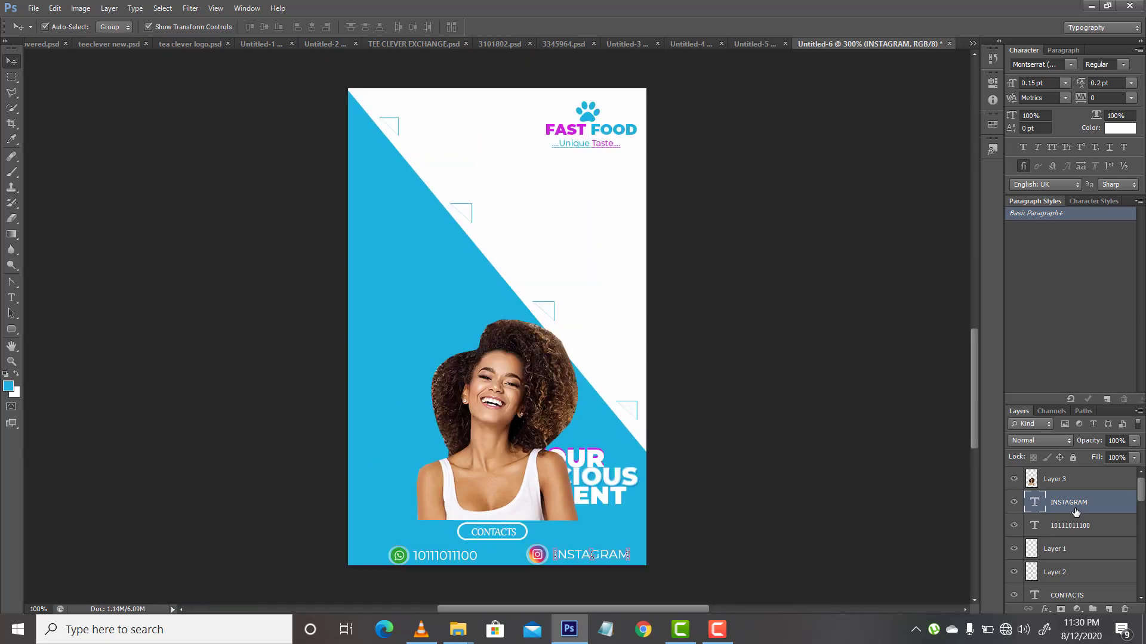
{"action": "key", "text": "ctrl+1"}
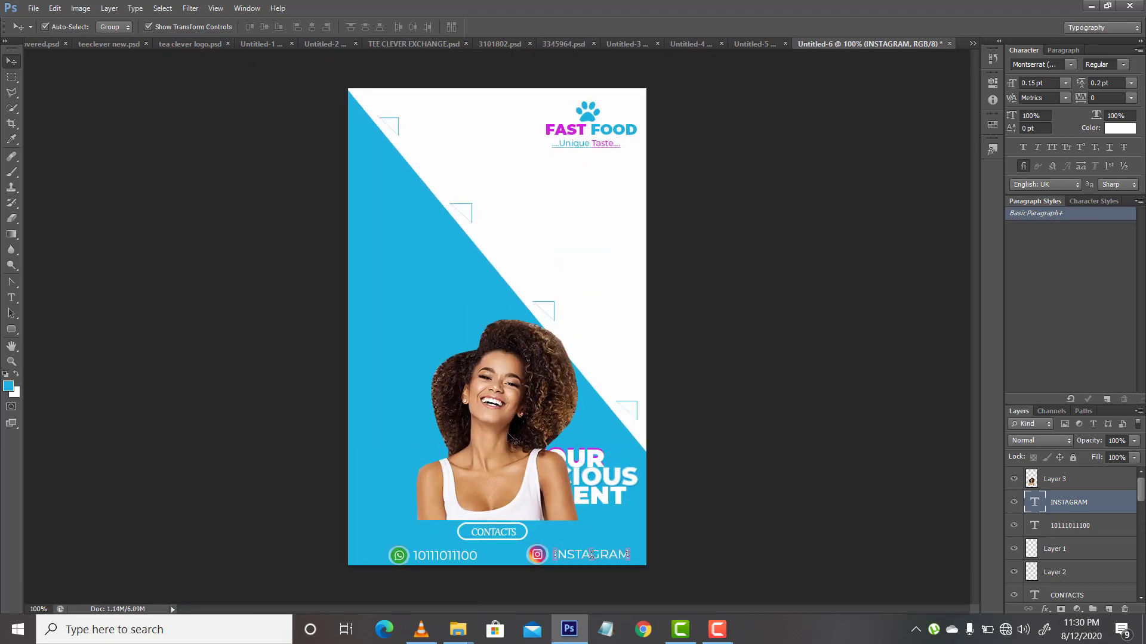
Step: Move the cut-out woman clear of the headline and nudge her flush against the flyer's left edge
{"action": "left_click_drag", "start_coordinate": [508, 440], "coordinate": [445, 383]}
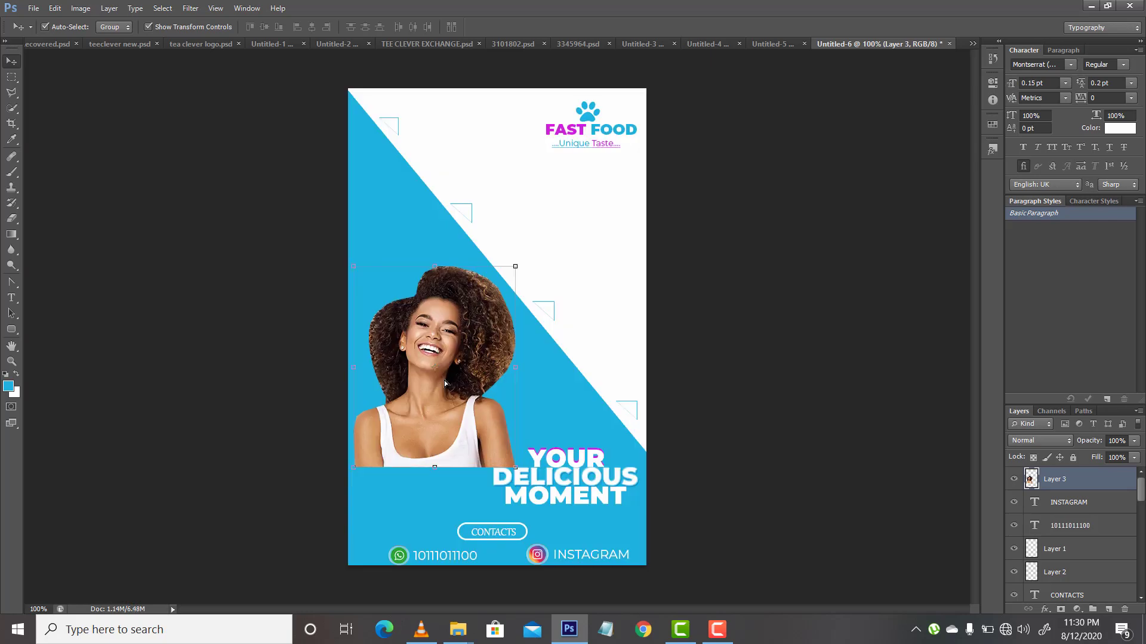
{"action": "key", "text": "Left"}
{"action": "key", "text": "Left"}
{"action": "key", "text": "Left"}
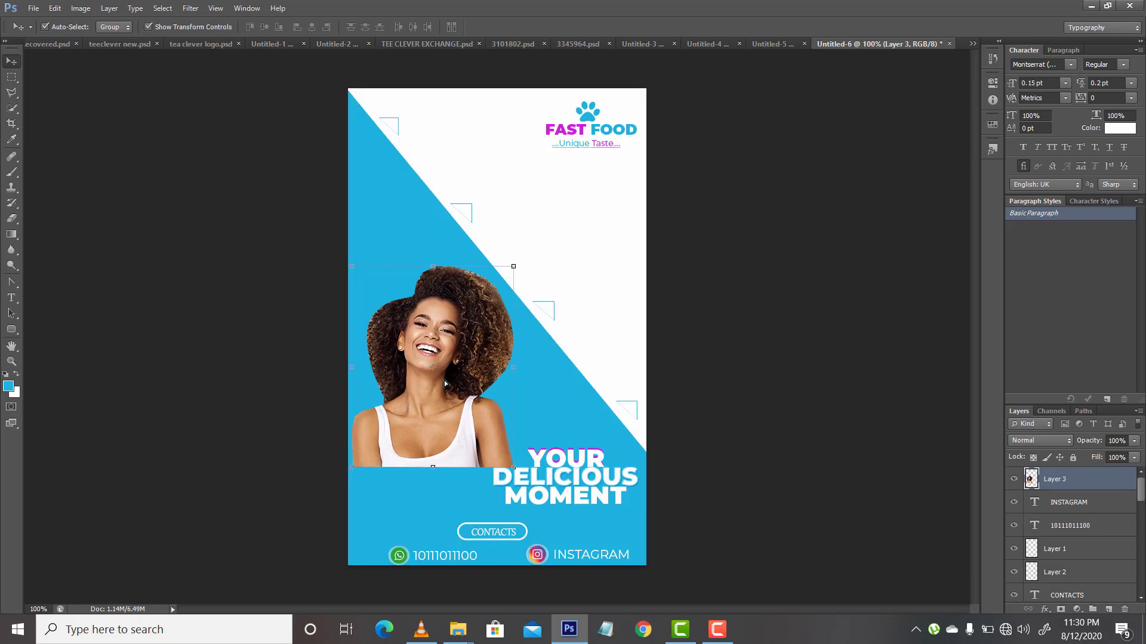
{"action": "key", "text": "Left"}
{"action": "key", "text": "Left"}
{"action": "key", "text": "Left"}
{"action": "key", "text": "Left"}
{"action": "key", "text": "Left"}
{"action": "key", "text": "Left"}
{"action": "key", "text": "Left"}
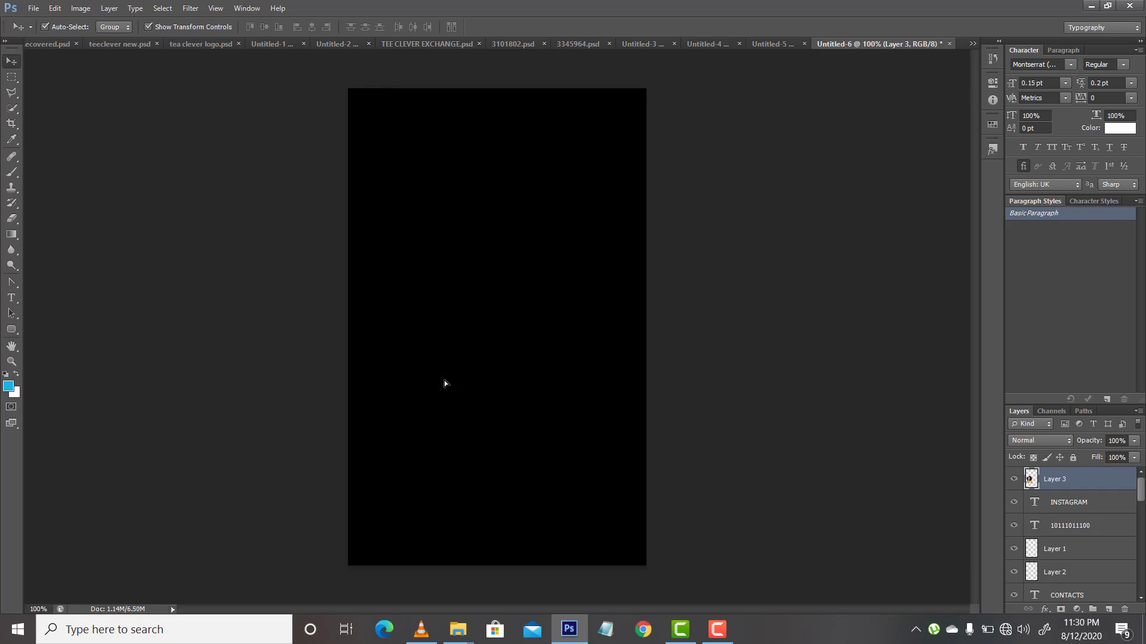
Step: Draw a blue ellipse of about 112 × 117 px across the diagonal edge above the woman and leave all layers deselected
{"action": "key", "text": "a"}
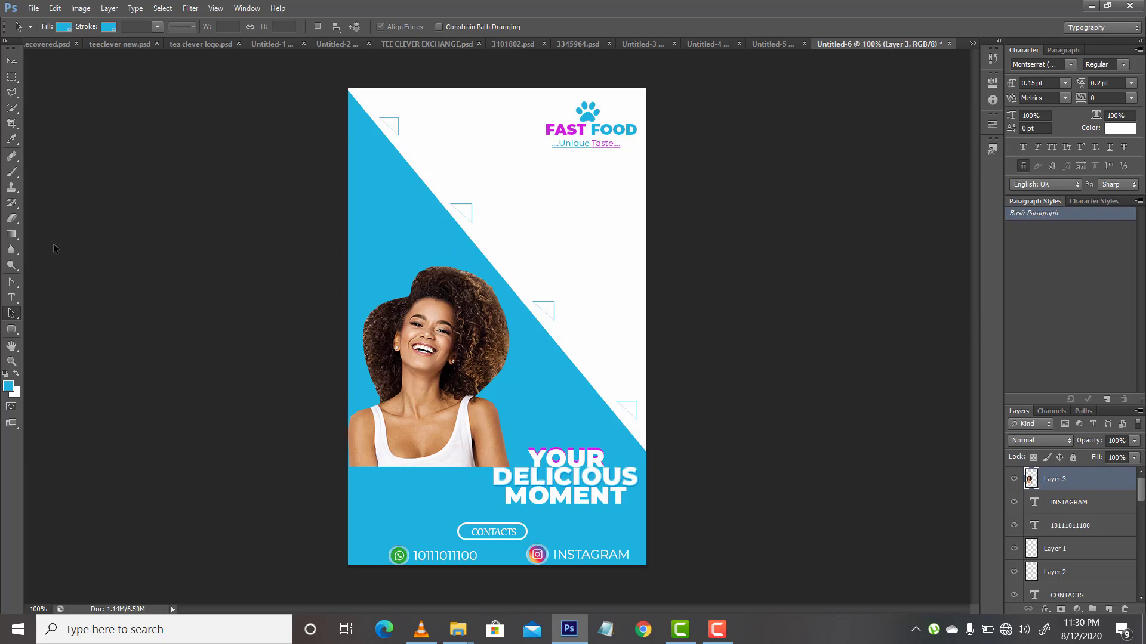
{"action": "right_click", "coordinate": [11, 330]}
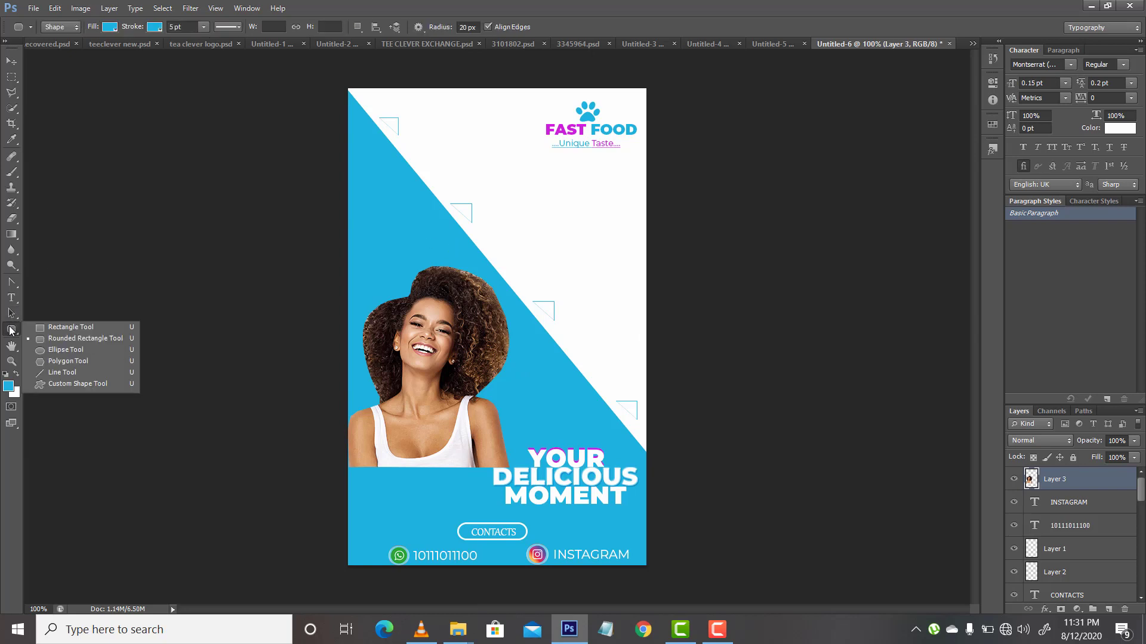
{"action": "left_click", "coordinate": [43, 350]}
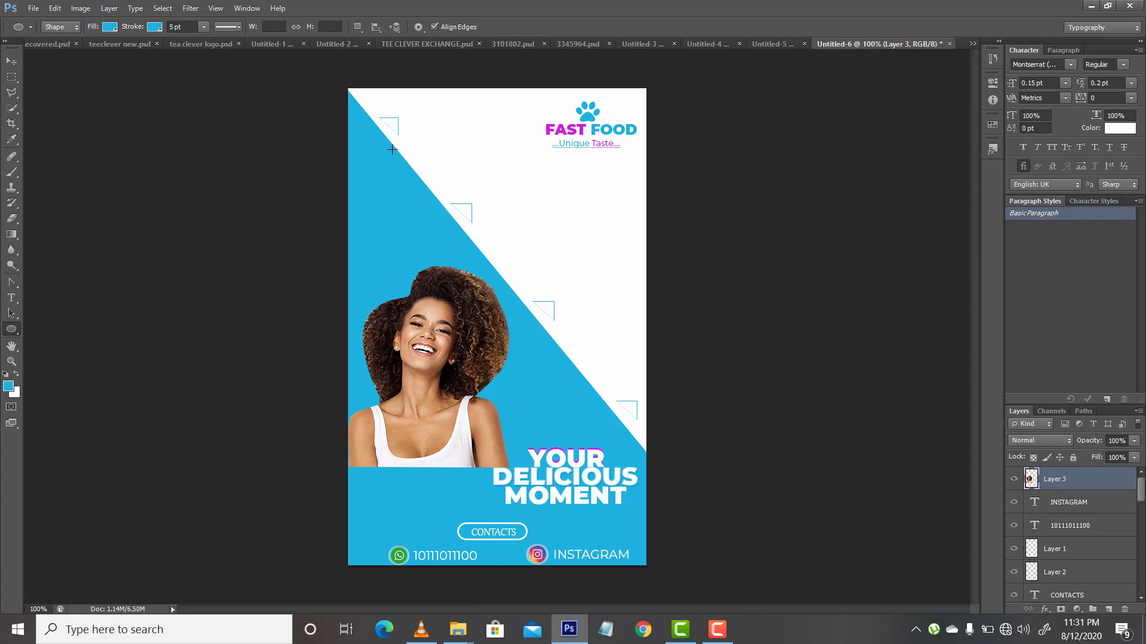
{"action": "left_click_drag", "start_coordinate": [390, 147], "coordinate": [456, 216]}
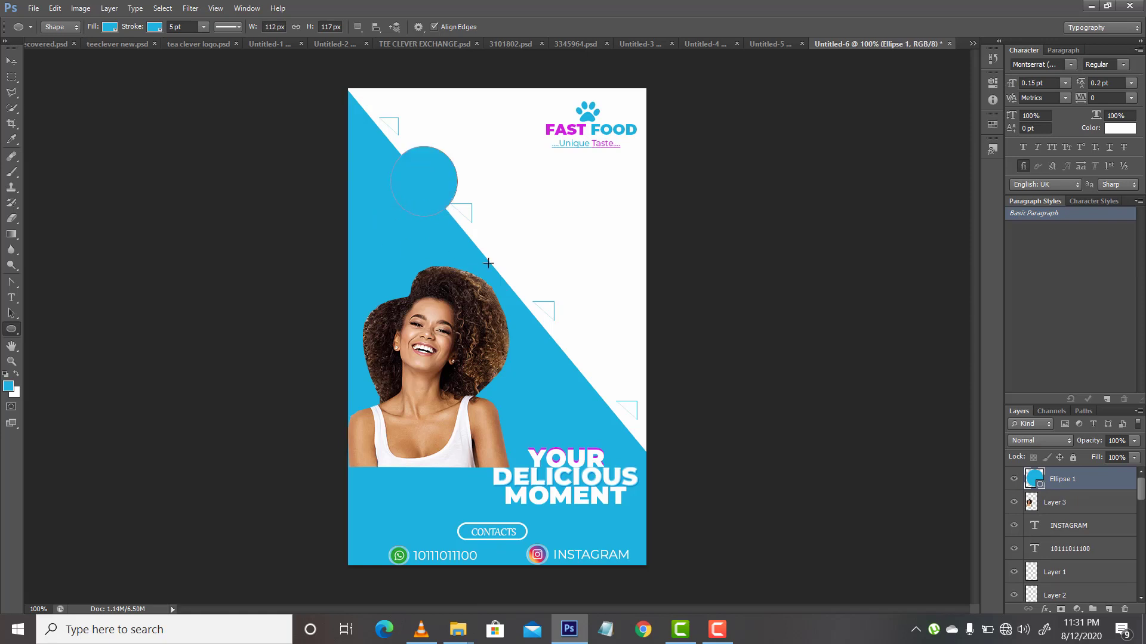
{"action": "left_click", "coordinate": [11, 313]}
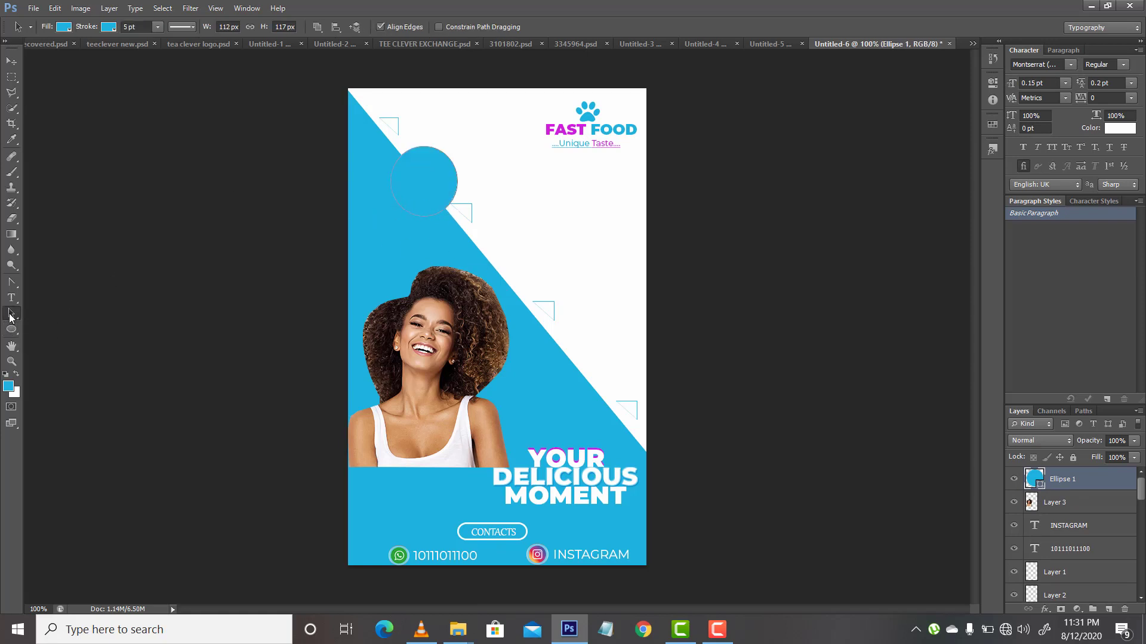
{"action": "left_click", "coordinate": [562, 281]}
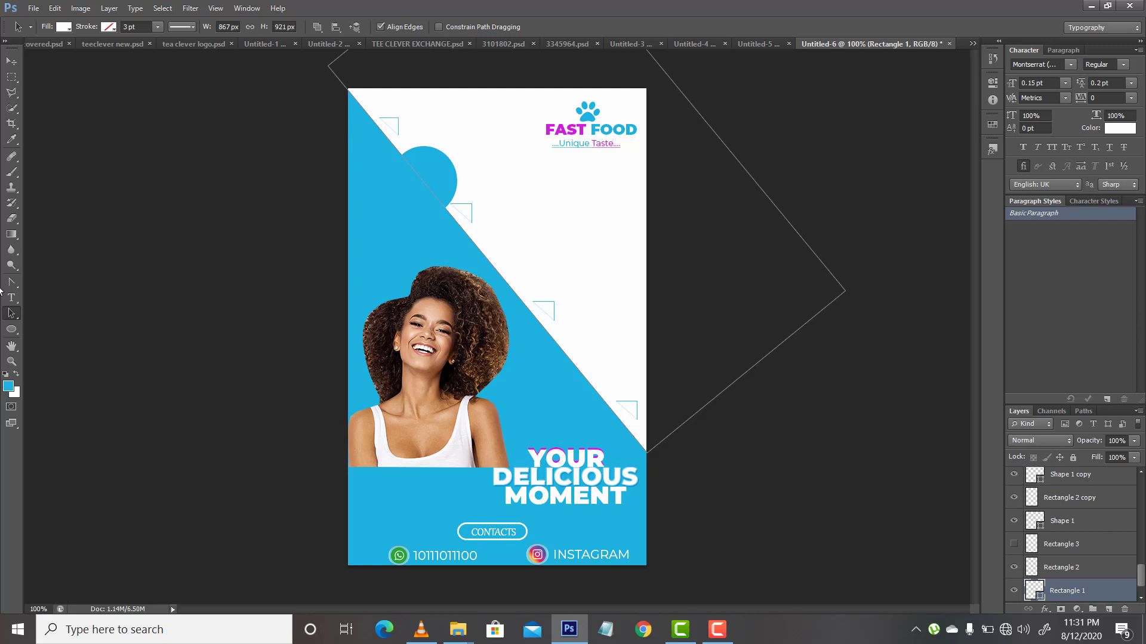
{"action": "left_click", "coordinate": [11, 61]}
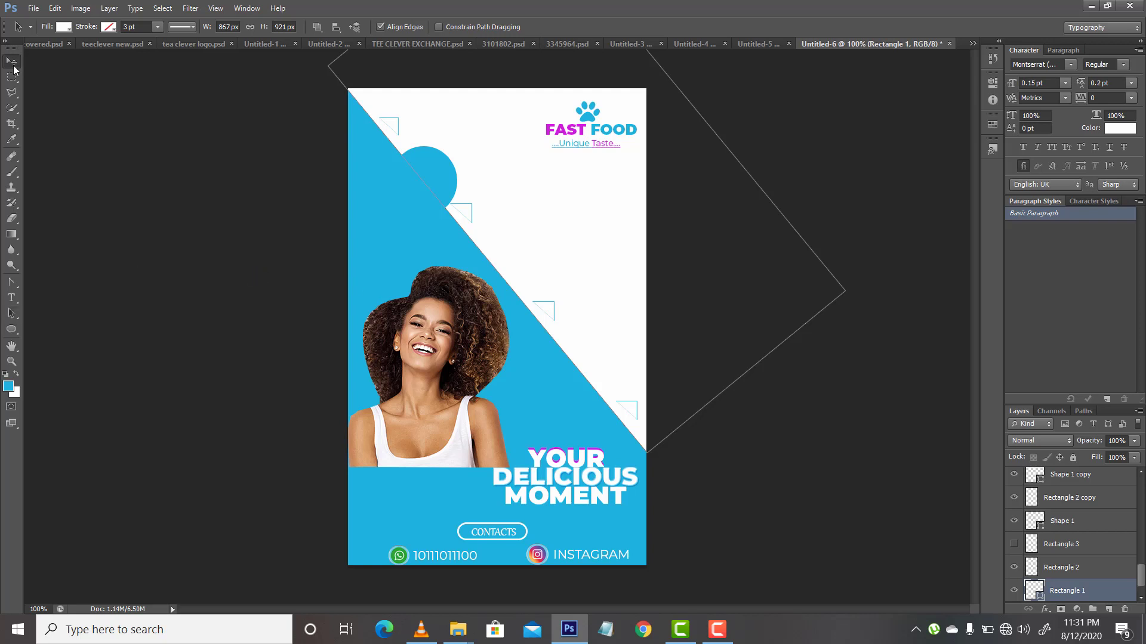
{"action": "left_click", "coordinate": [263, 264]}
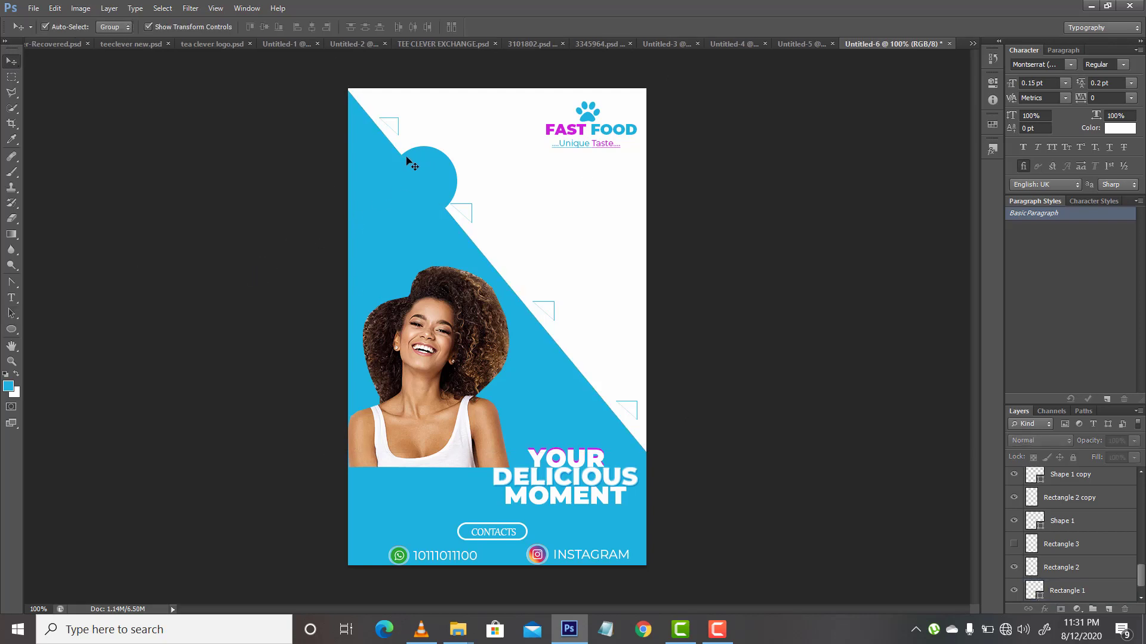